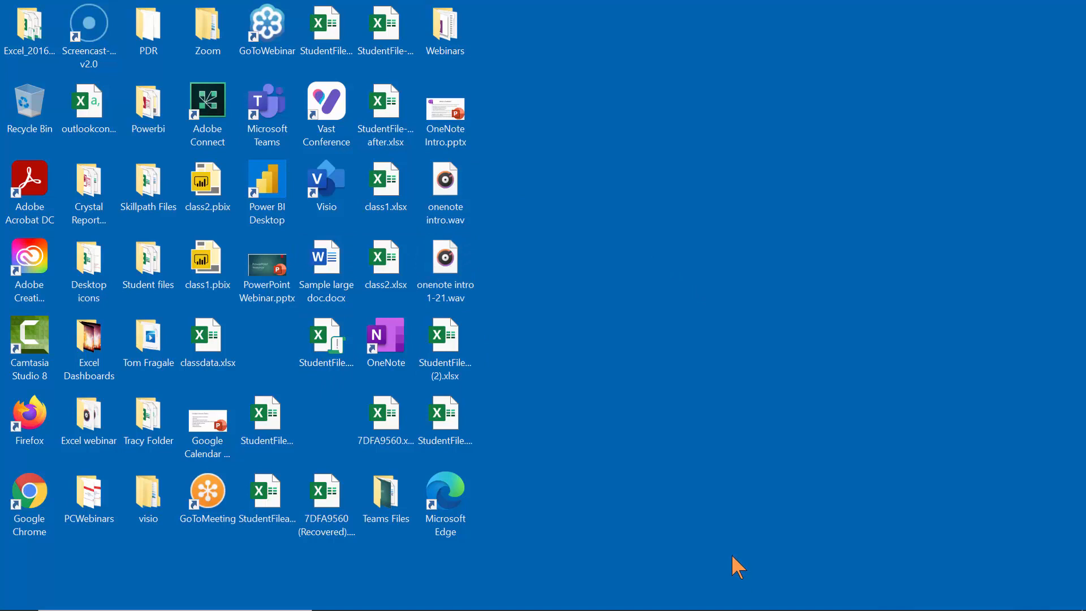
Step: Switch from the Windows desktop to Outlook
mouse_move(764, 610)
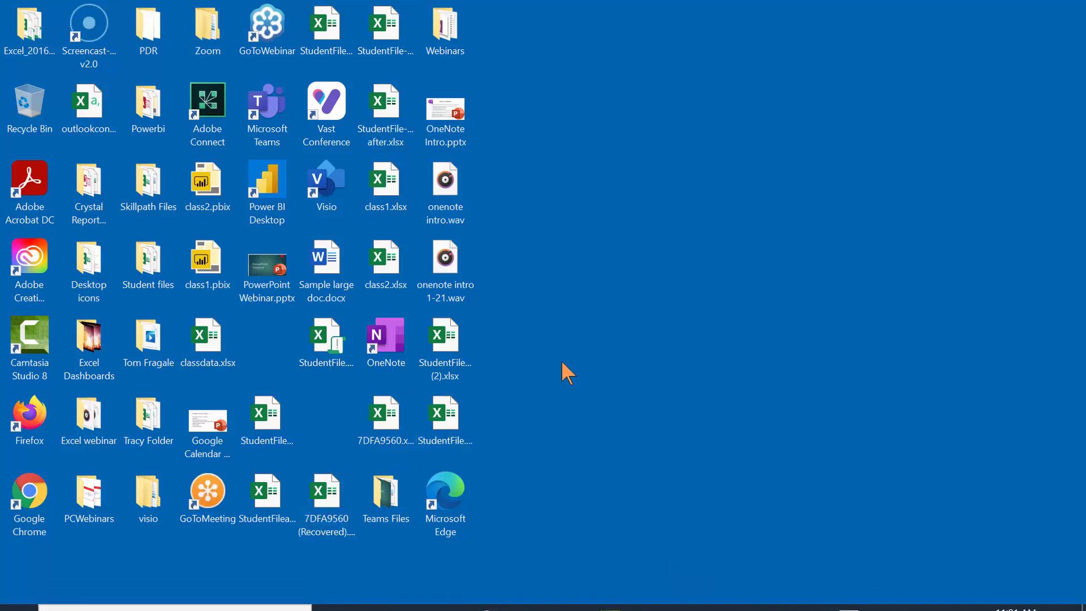
mouse_move(696, 607)
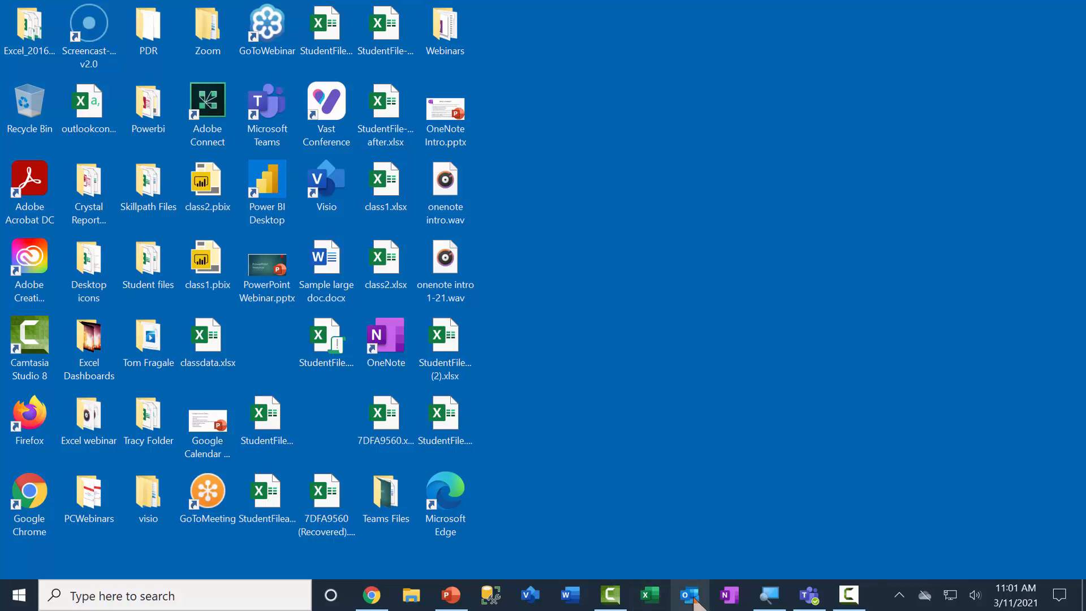
click(691, 599)
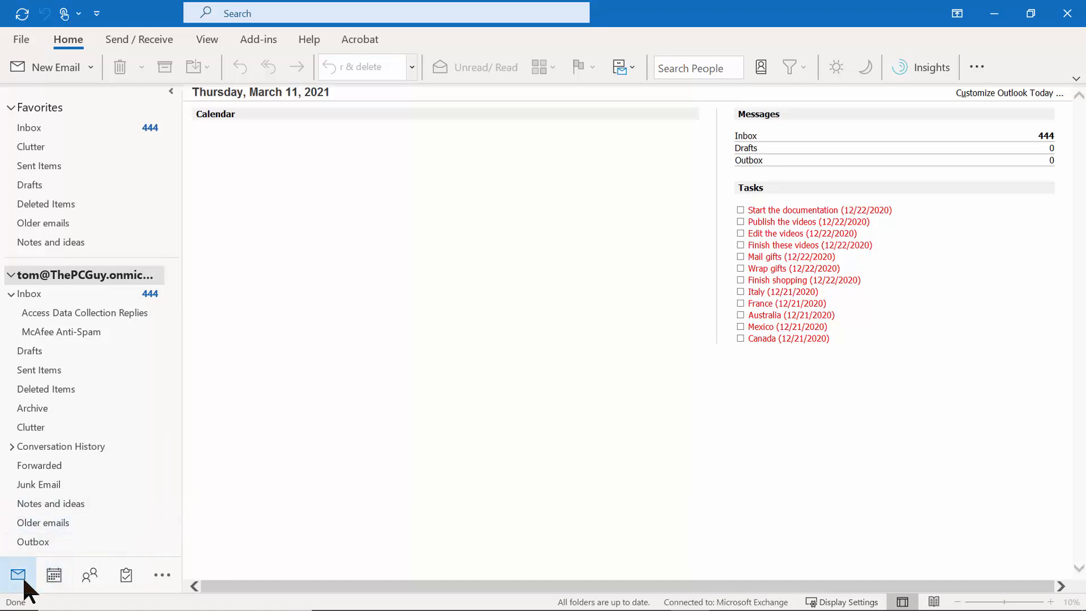
Step: Preview the People and Tasks modules and examine the additional navigation options
mouse_move(54, 574)
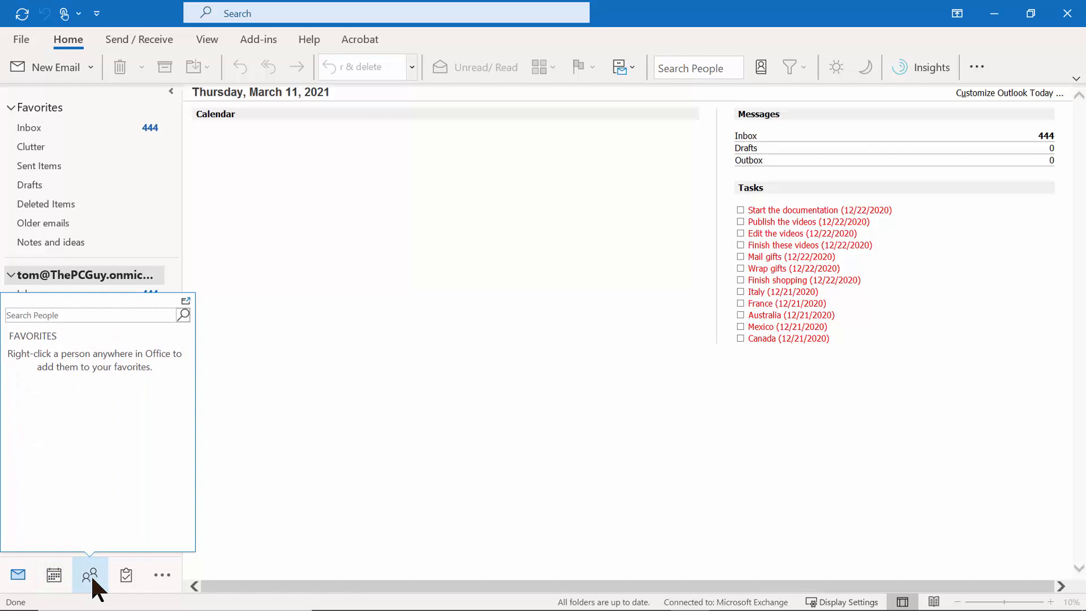
mouse_move(120, 582)
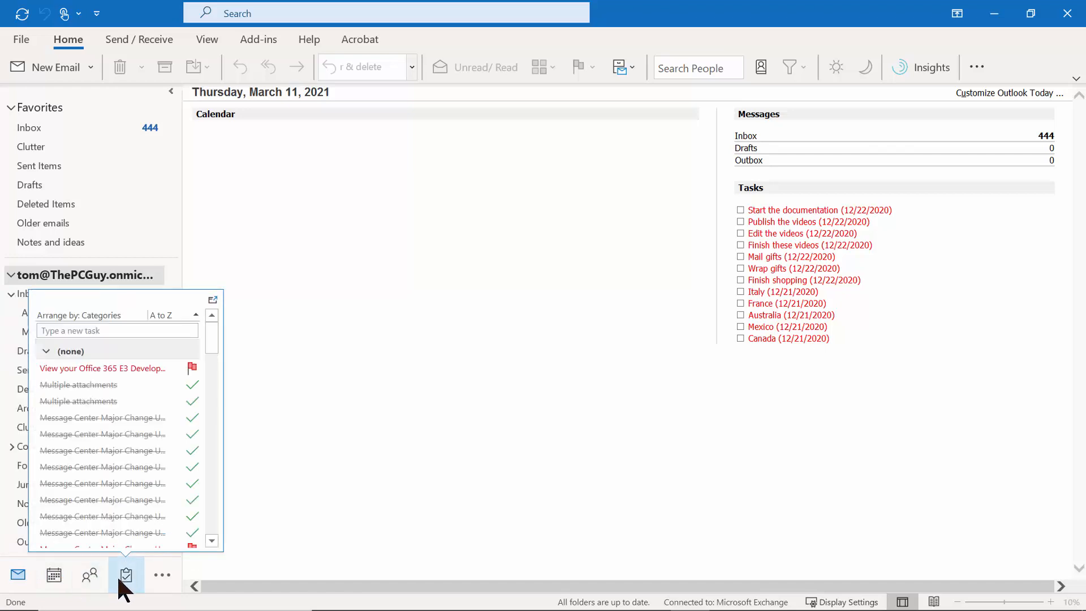
click(155, 571)
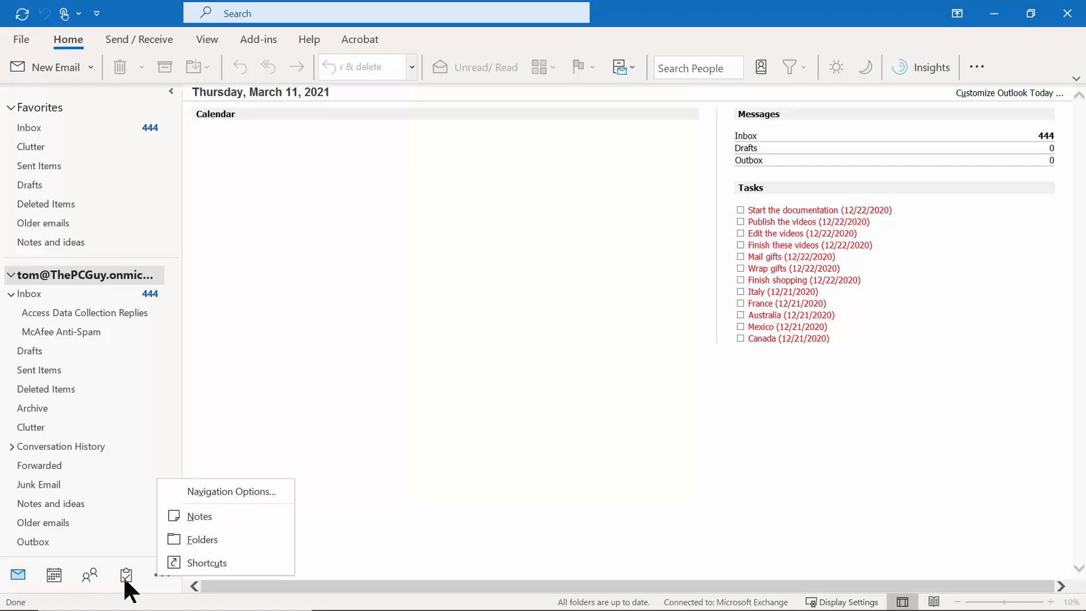
click(275, 407)
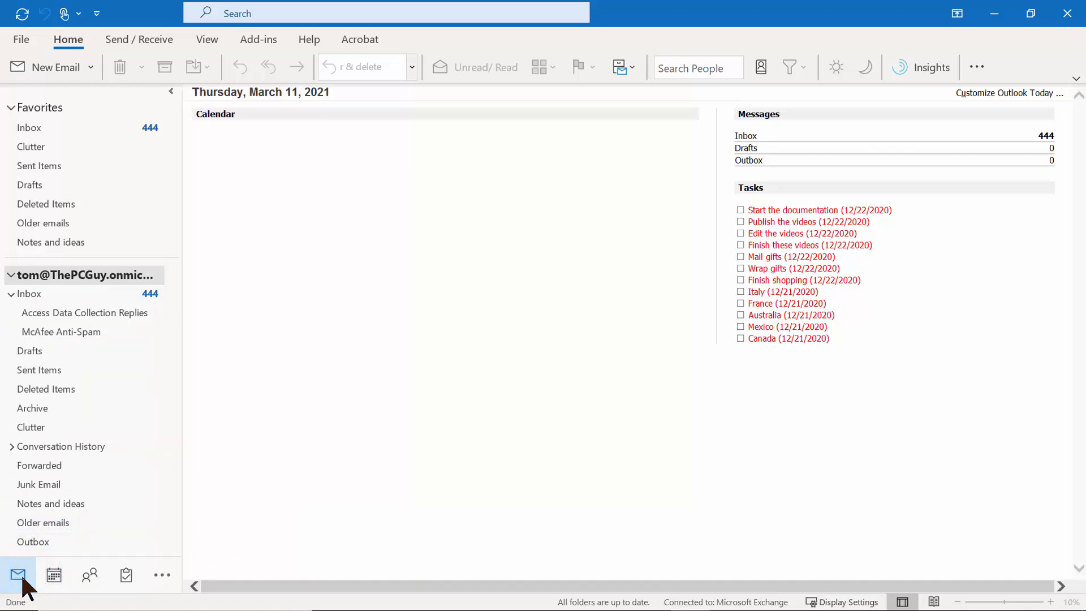
Step: Display the Inbox messages and turn the Reading Pane off
click(34, 127)
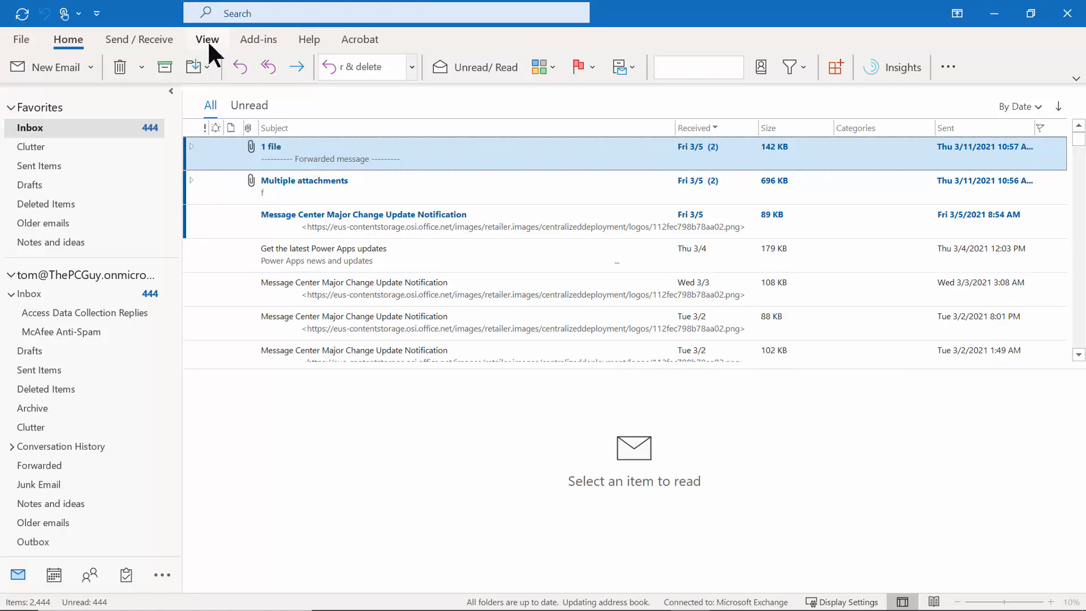
click(207, 40)
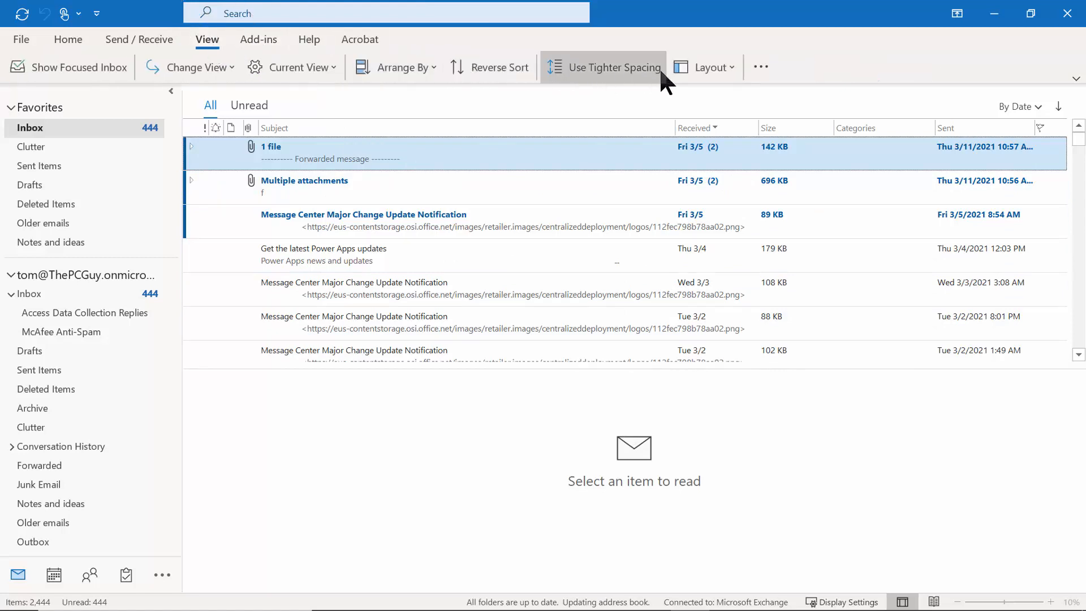
click(729, 78)
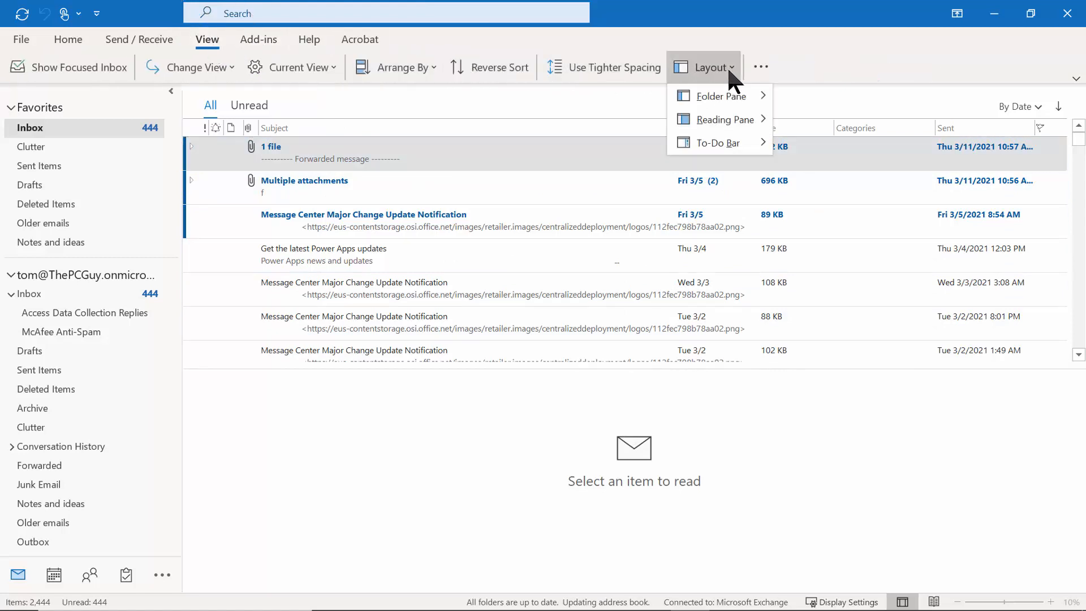
mouse_move(739, 115)
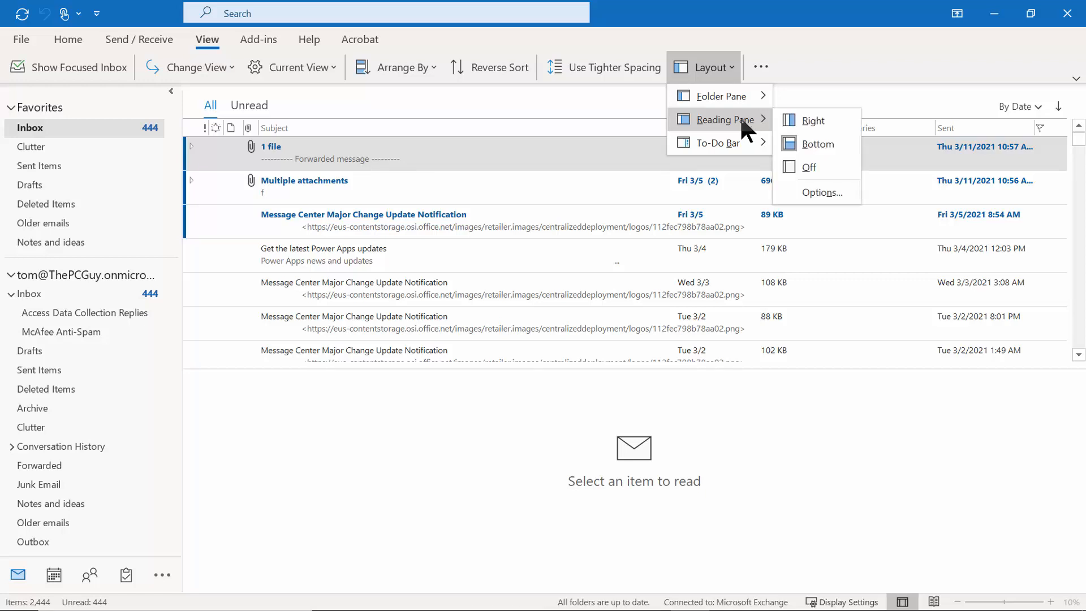
click(813, 168)
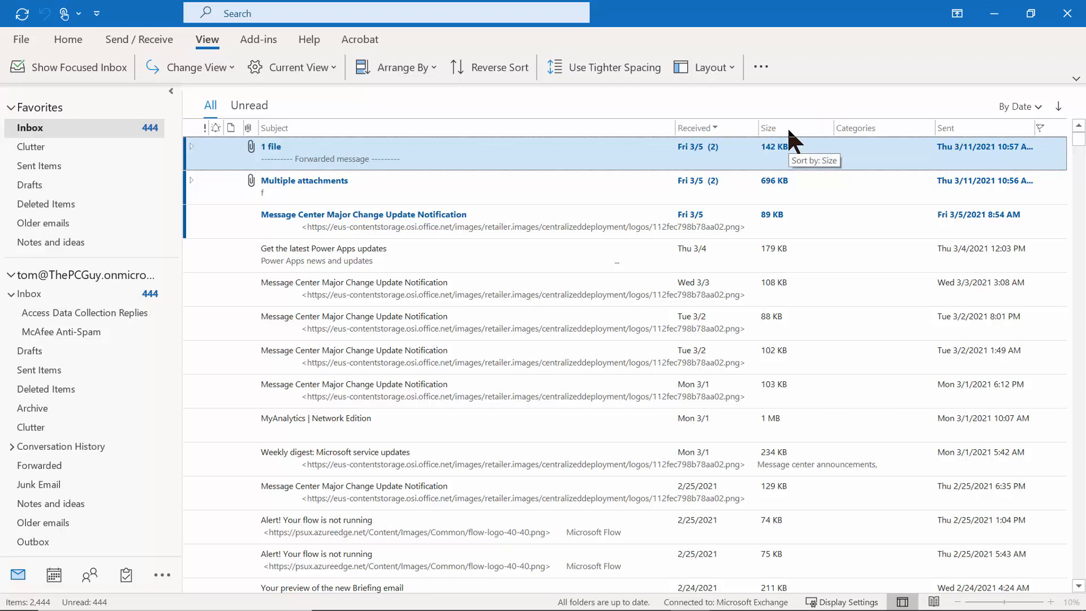
Step: View the "MyAnalytics | Network Edition" and 2/25/2021 Message Center messages in their own windows, closing each after viewing
click(391, 433)
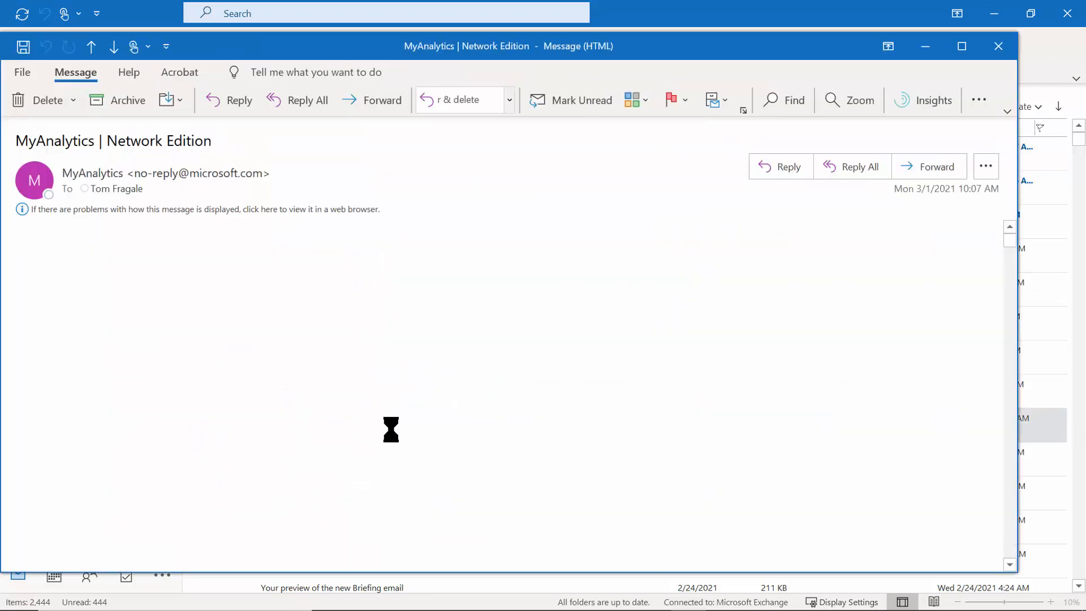
click(997, 51)
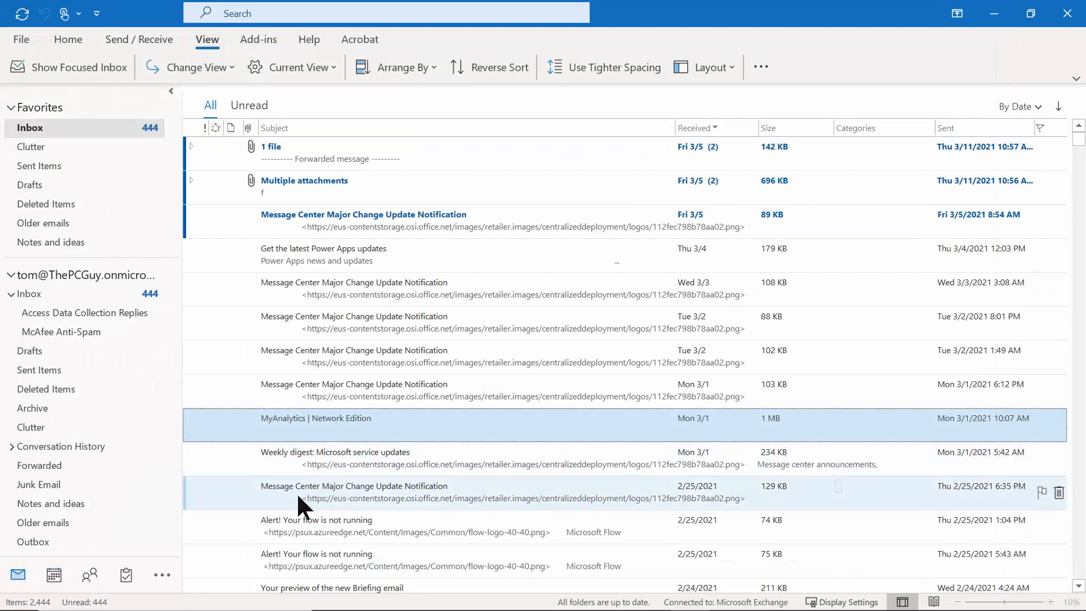
double_click(298, 497)
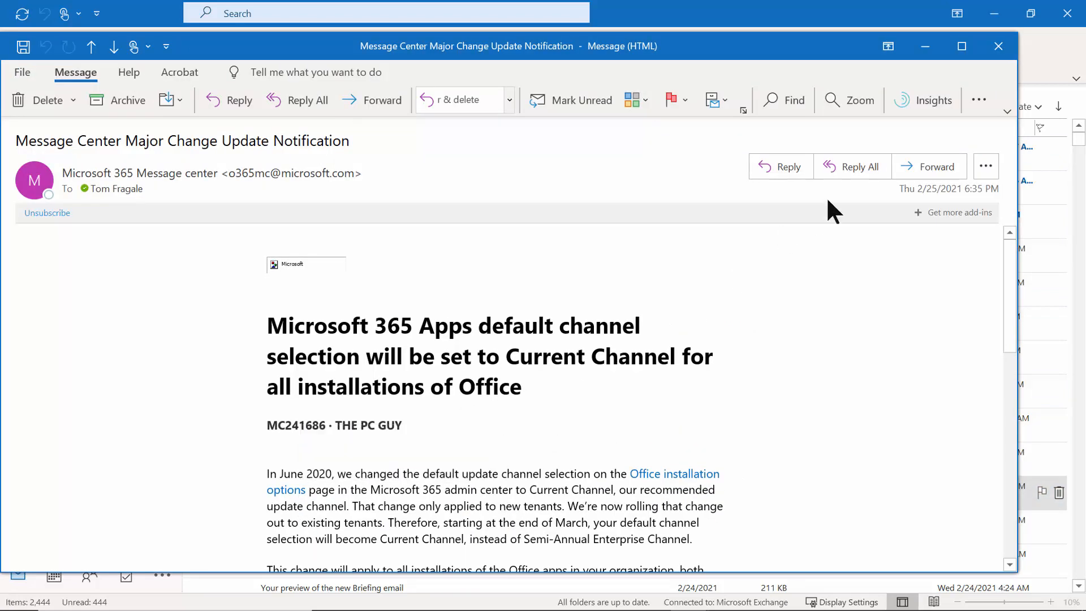
click(999, 46)
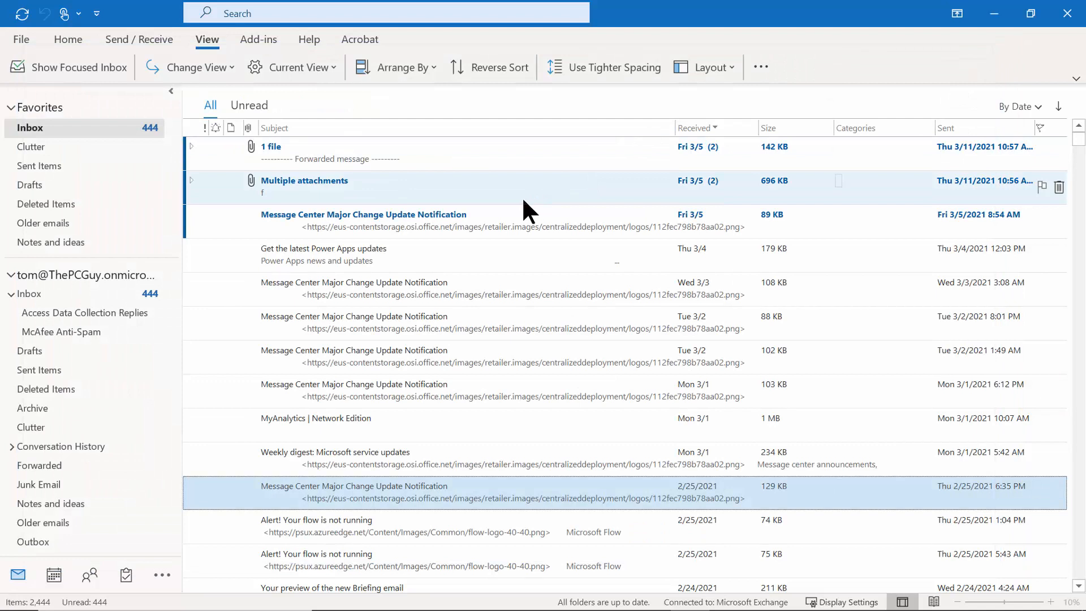
Step: Set the Reading Pane position to Right
click(217, 42)
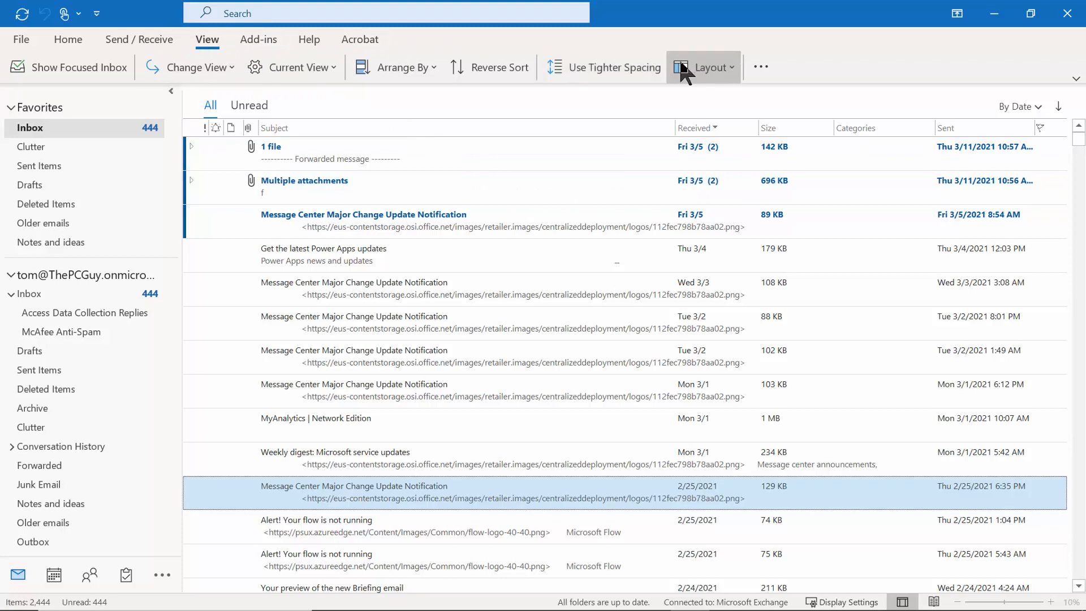
click(720, 68)
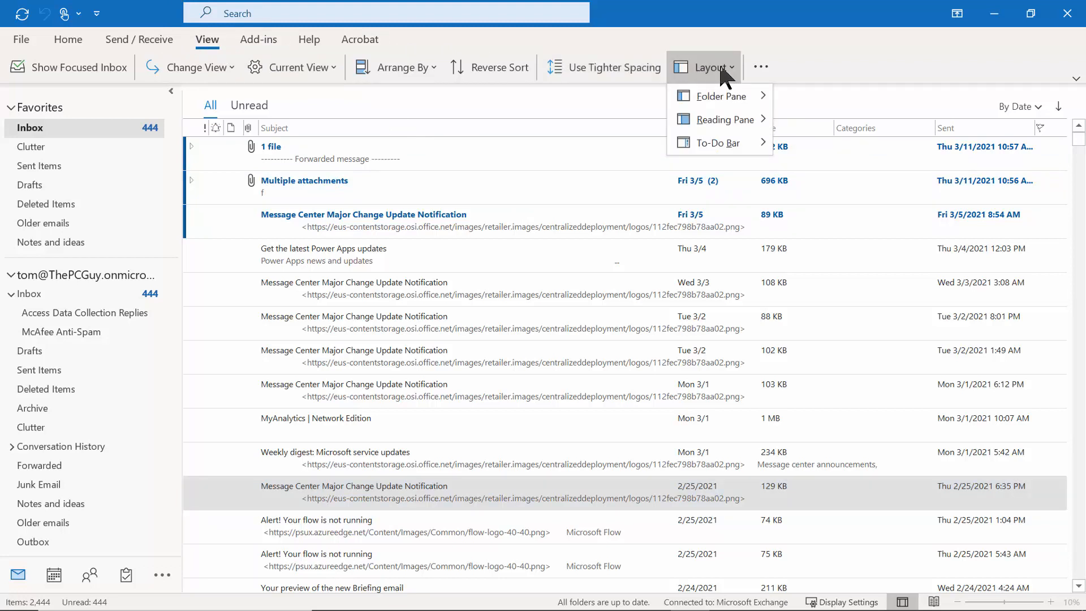
mouse_move(723, 119)
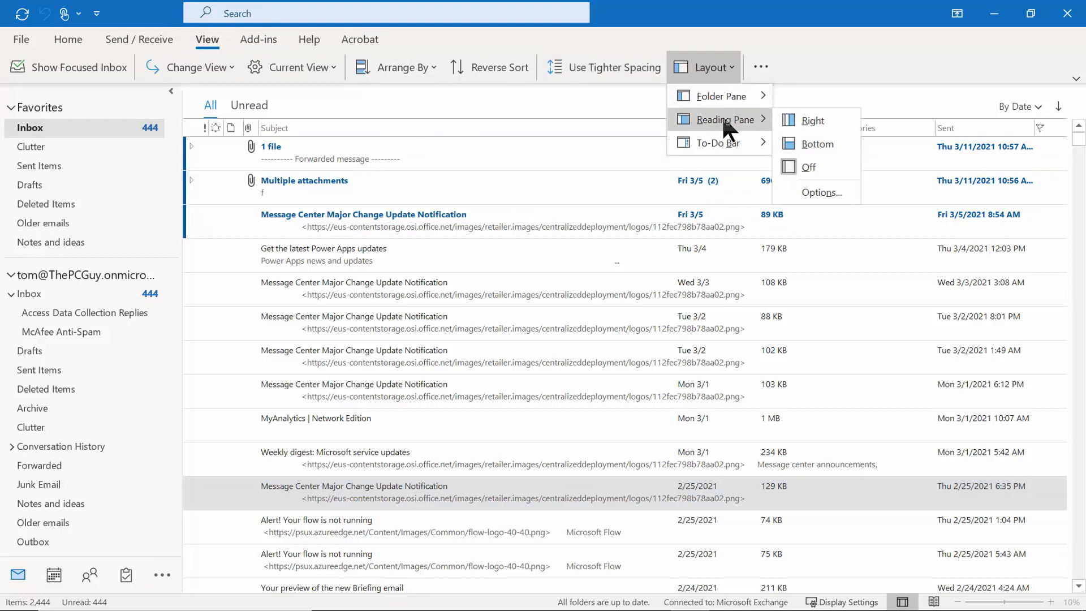
click(815, 119)
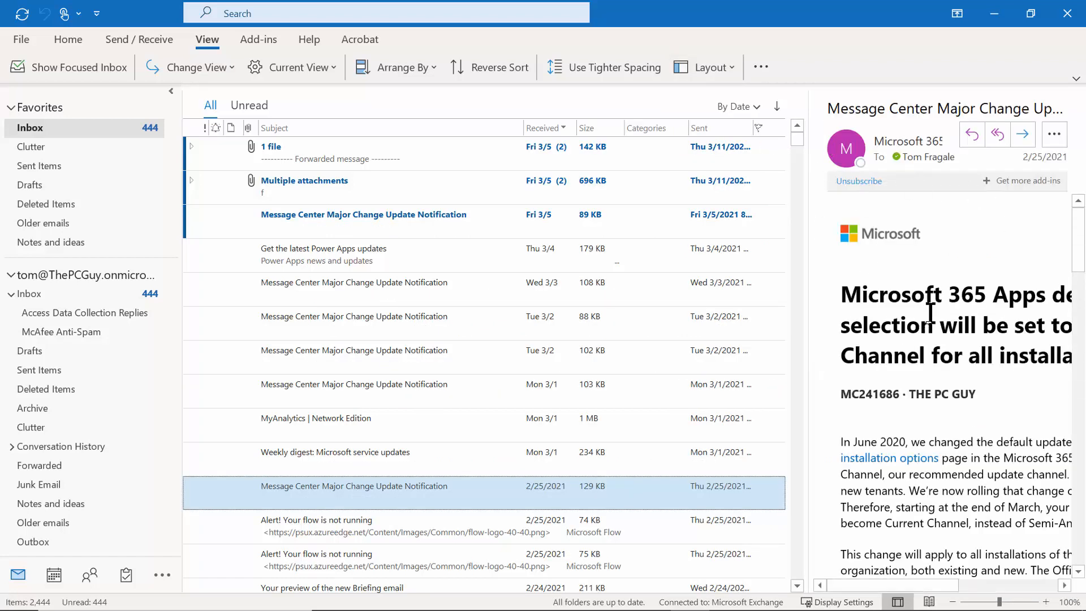
Step: Preview the two Tue 3/2 Message Center messages and the Mon 3/1 one, then widen the Reading Pane slightly
click(447, 327)
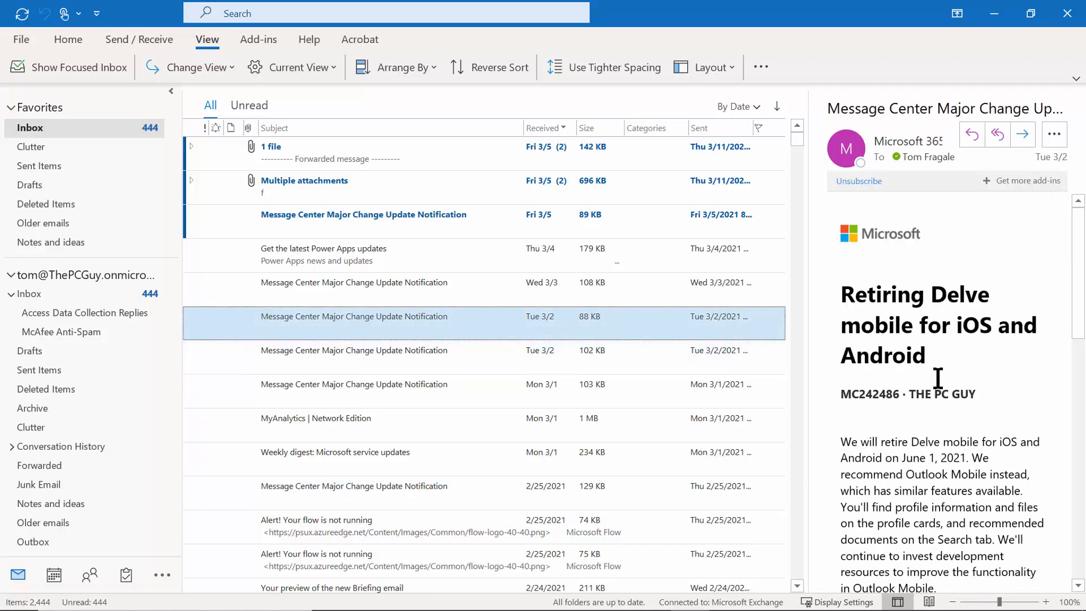
click(419, 358)
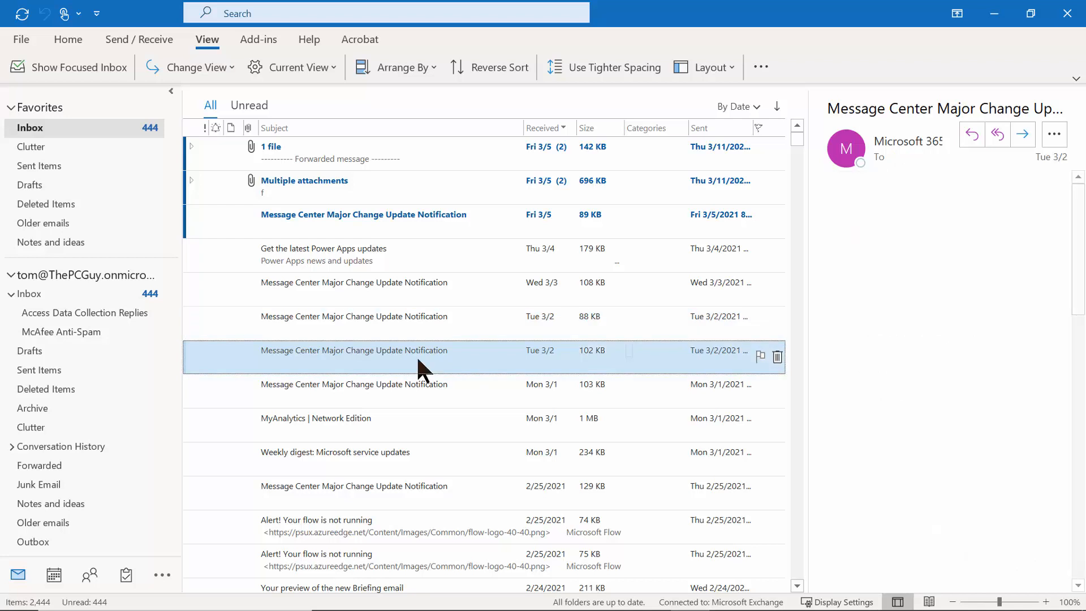
click(412, 395)
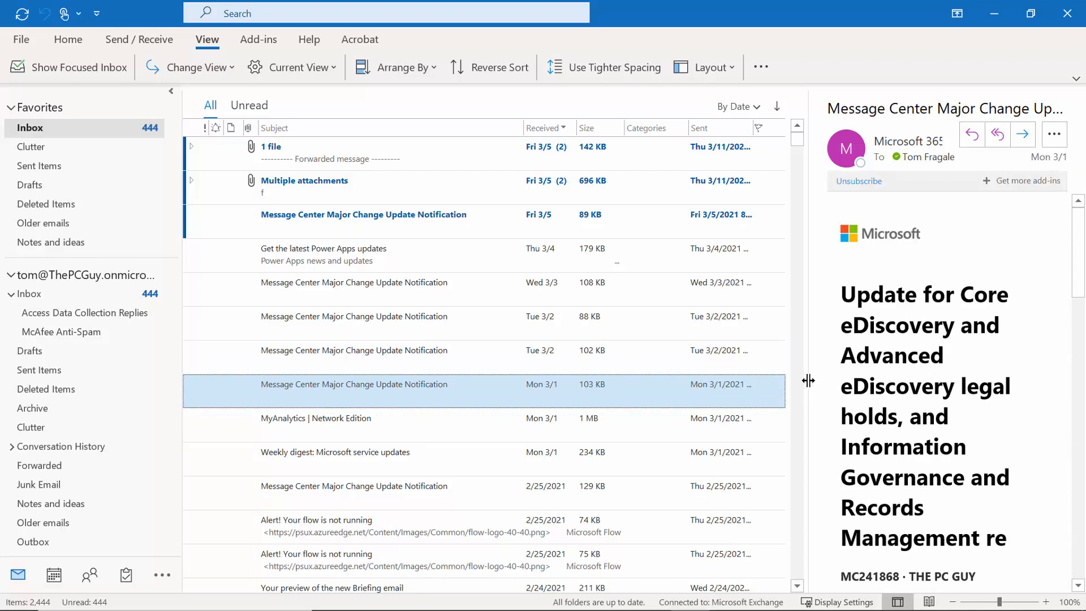
drag(810, 380, 774, 381)
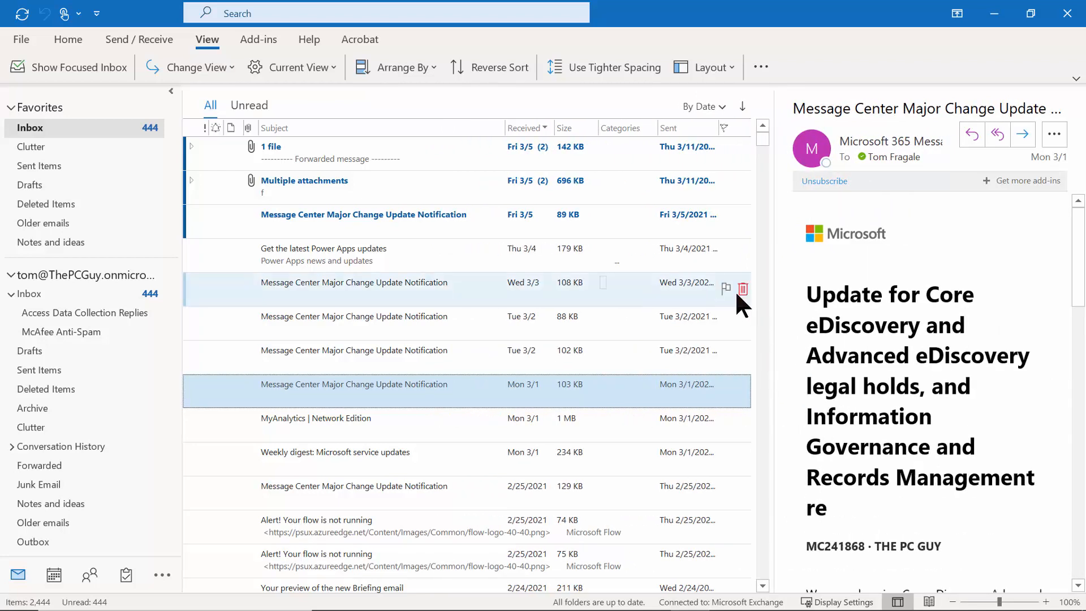
Step: Set the Reading Pane position to Bottom and make the pane slightly taller
click(730, 68)
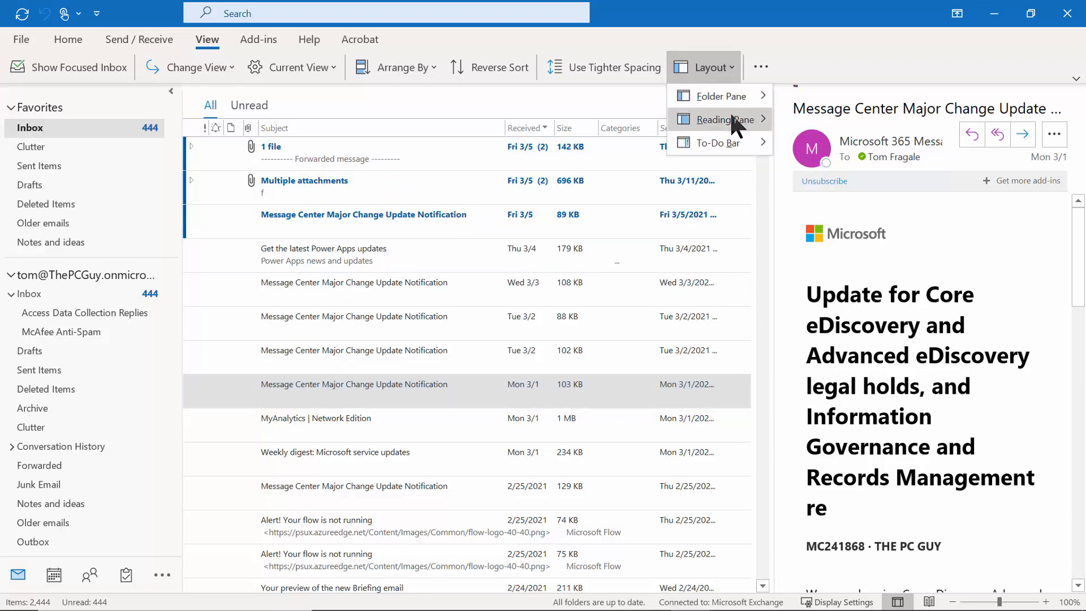
mouse_move(730, 114)
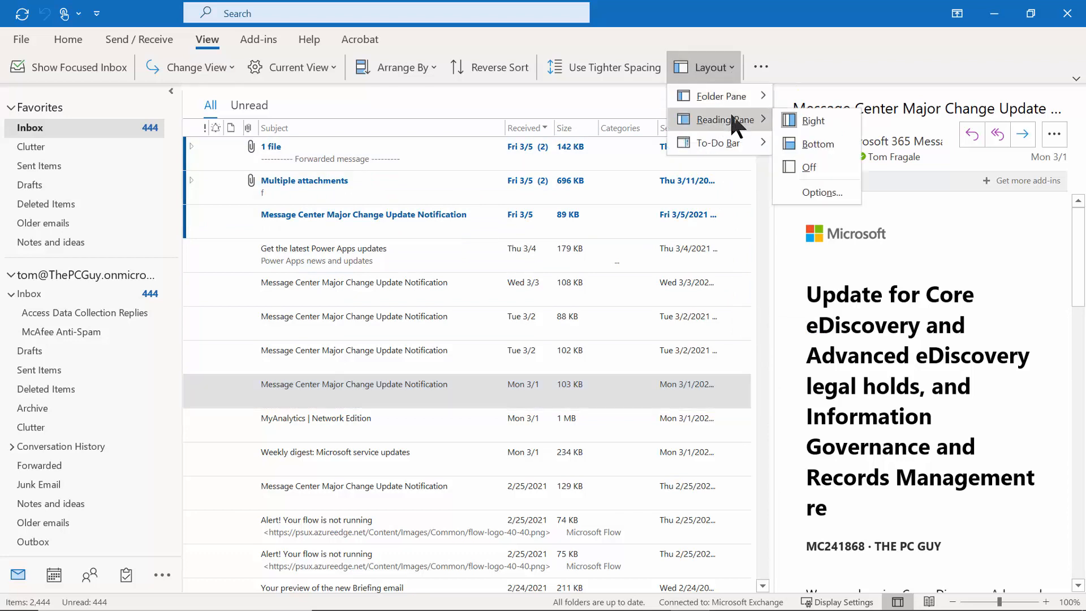
click(827, 146)
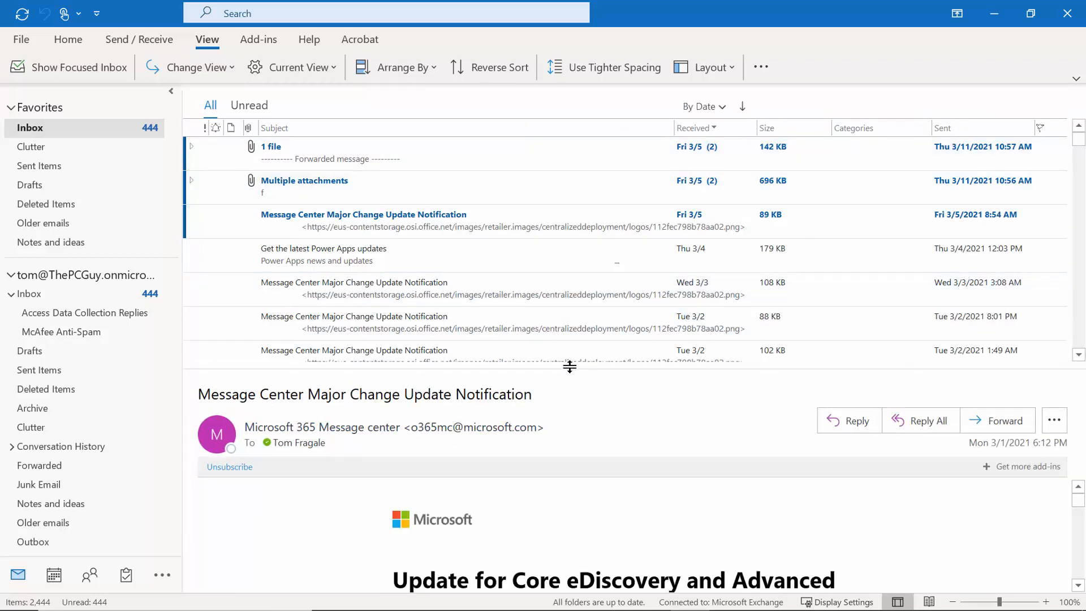
mouse_move(569, 369)
mouse_down()
mouse_move(571, 318)
mouse_move(564, 352)
mouse_up()
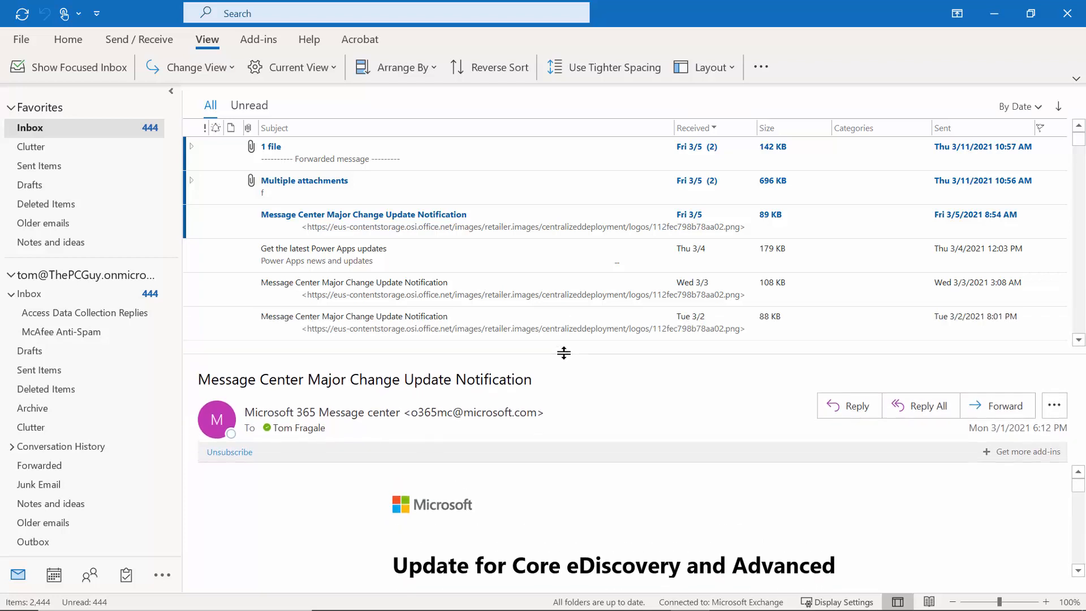
Step: Preview the "Get the latest Power Apps updates" and Wed 3/3 messages, then shrink the Reading Pane to give the message list more room
click(422, 249)
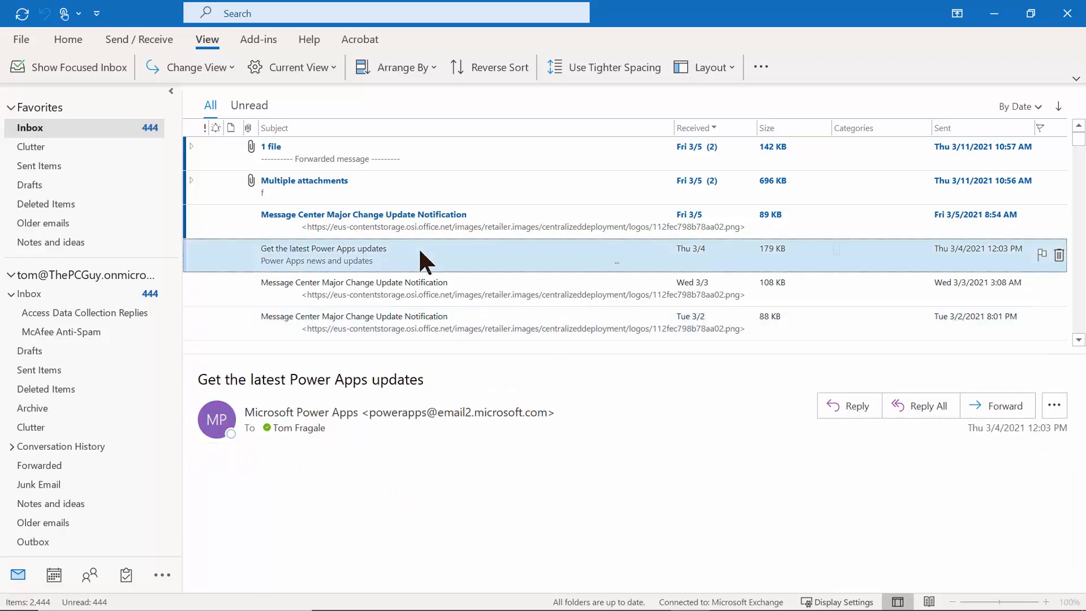
click(416, 281)
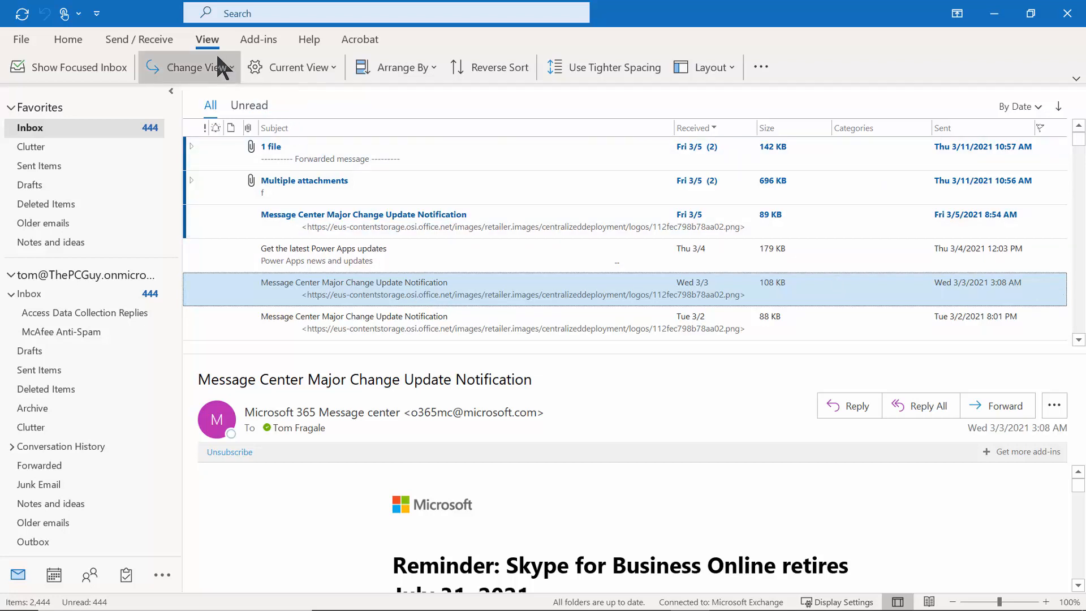
click(722, 63)
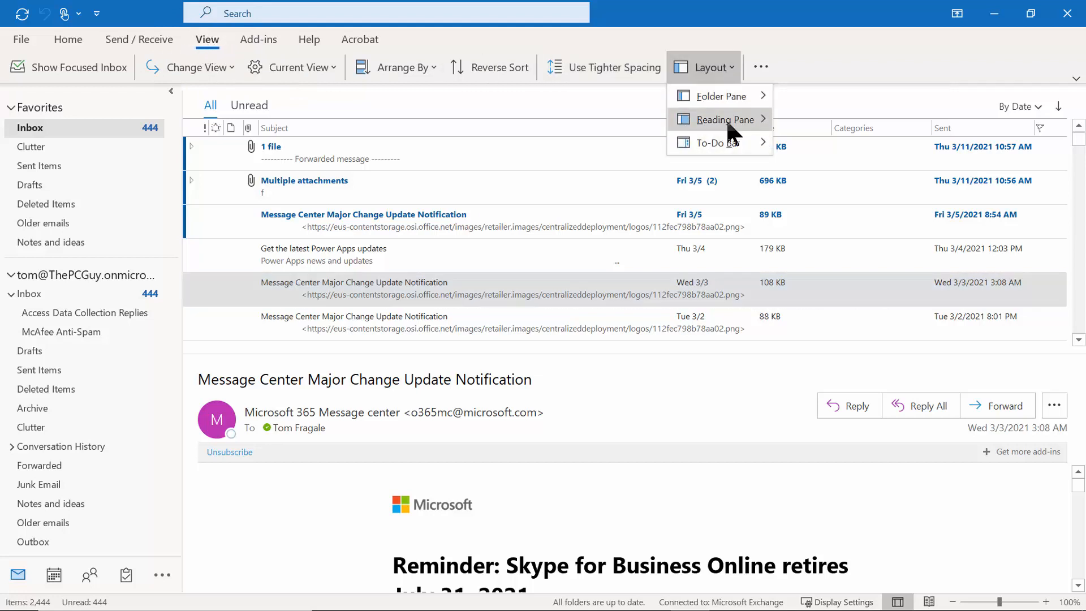
mouse_move(755, 119)
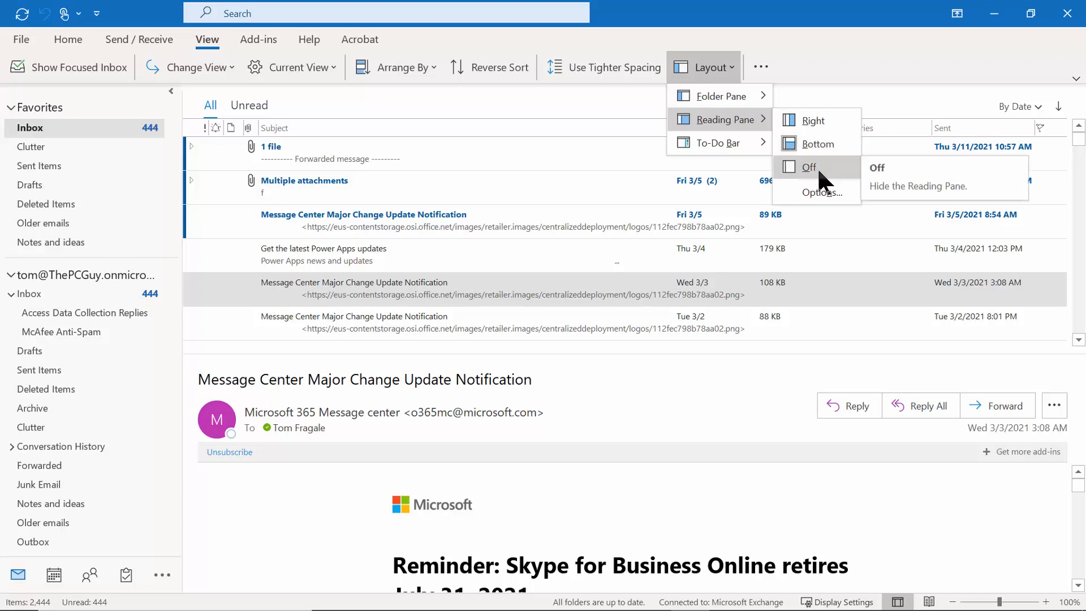
click(568, 389)
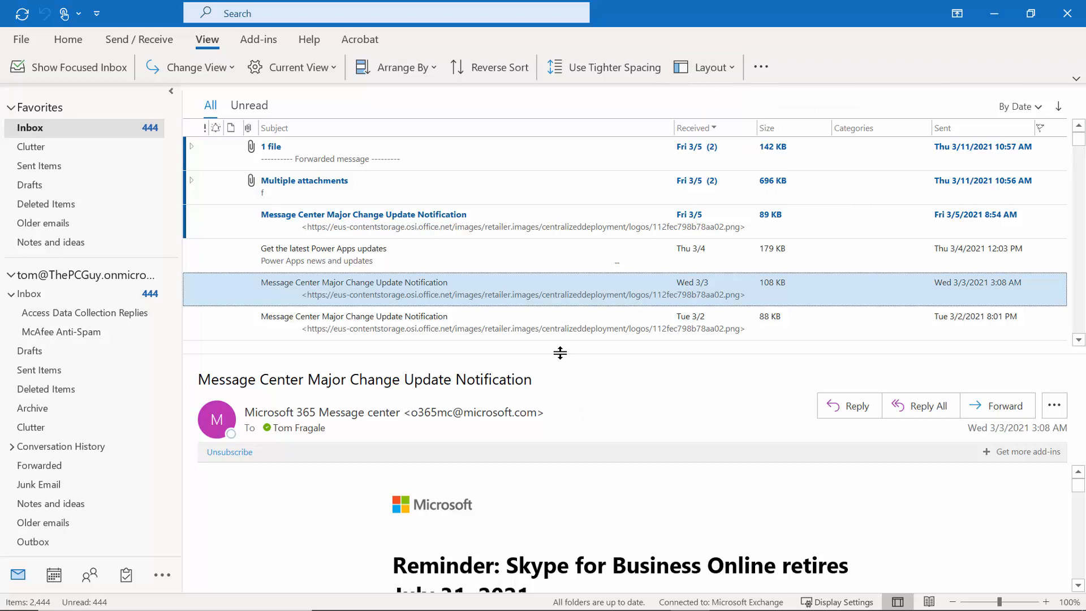
drag(560, 352, 560, 405)
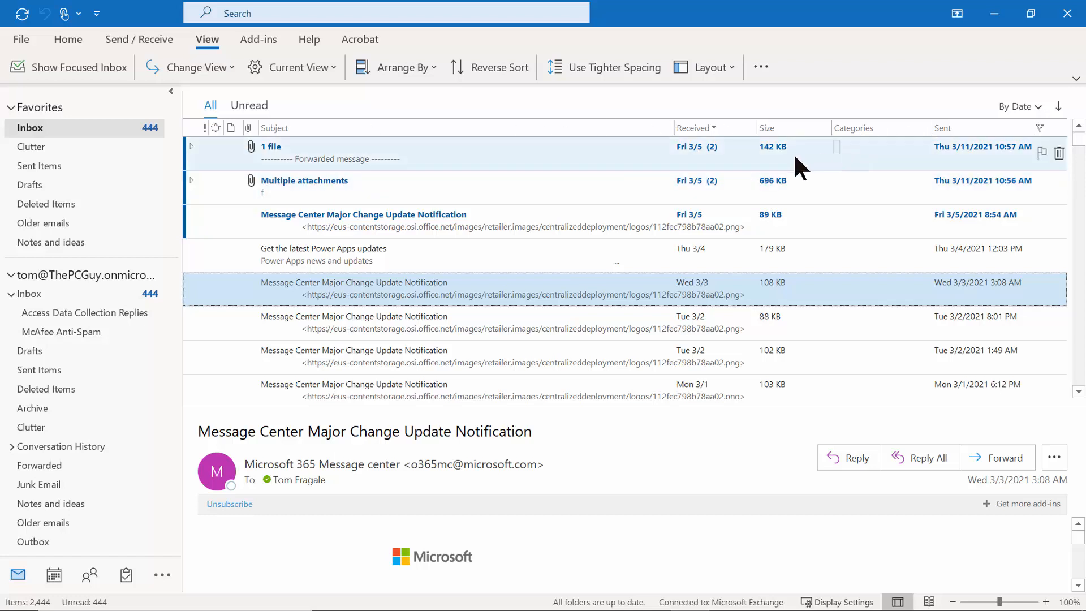
Step: Add the From field as a column before Subject using the Field Chooser, and widen it to show the sender names
right_click(284, 127)
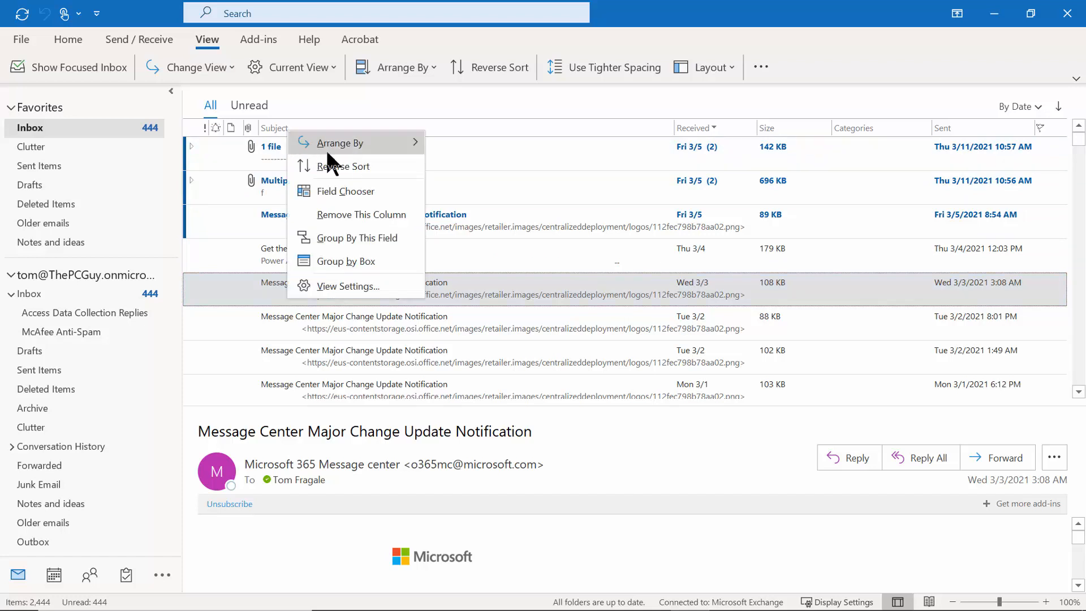
click(366, 191)
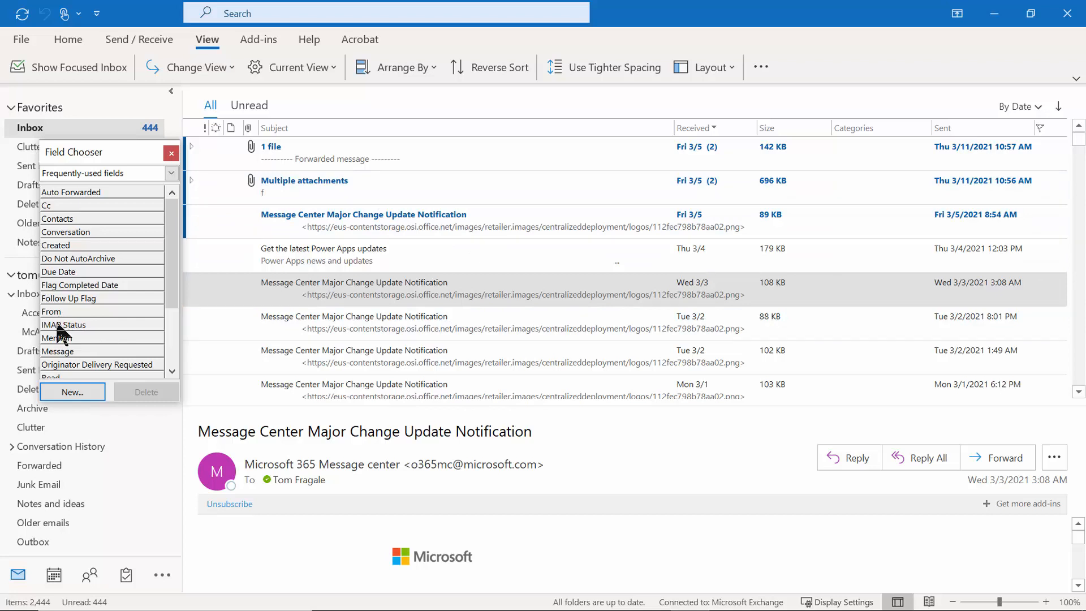
drag(57, 317, 273, 132)
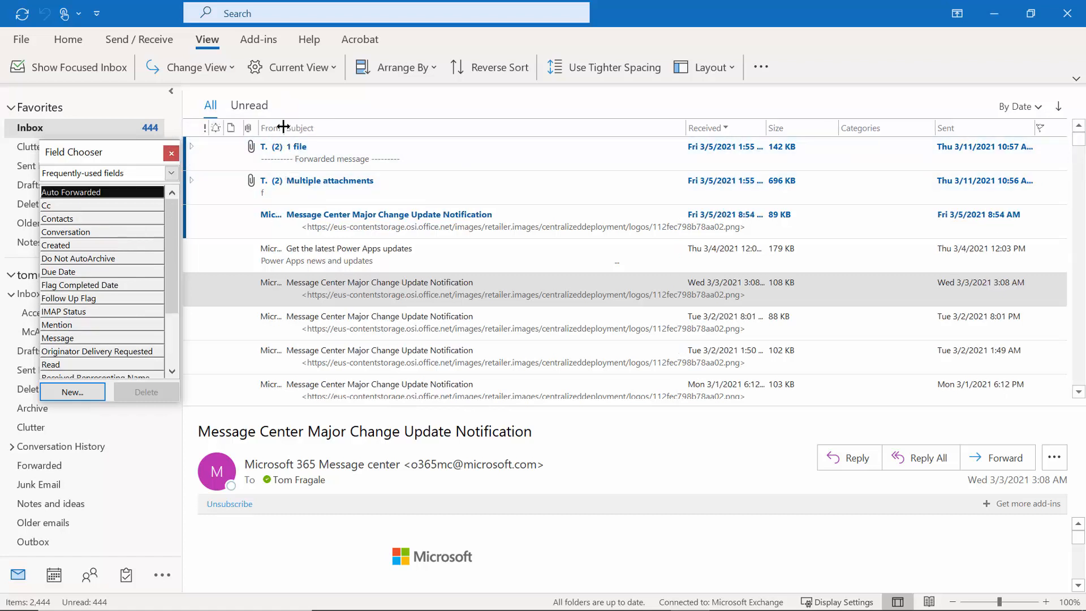
drag(283, 126, 343, 126)
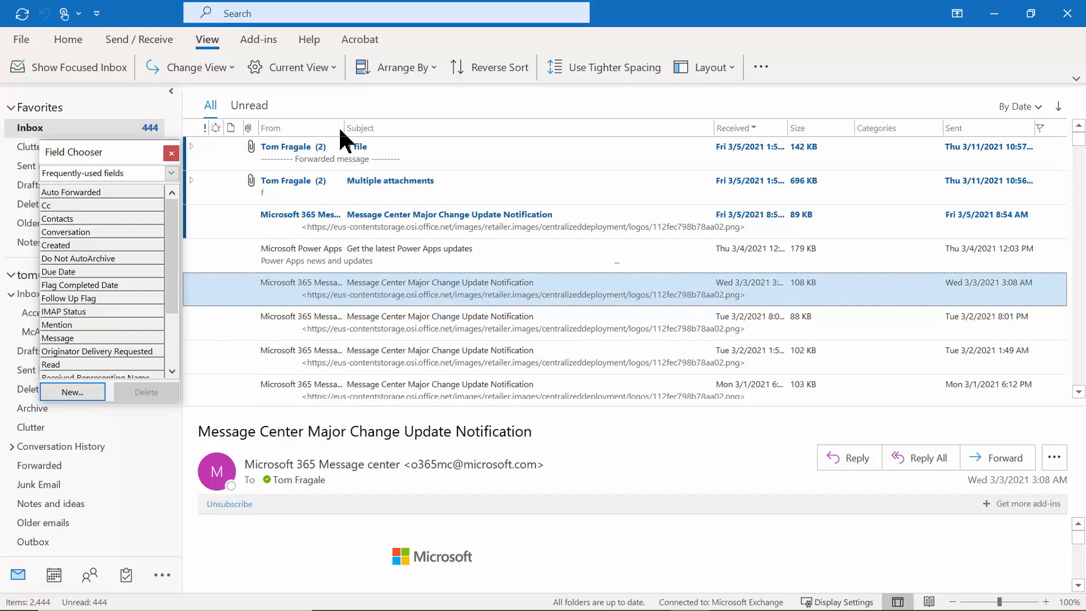
click(171, 153)
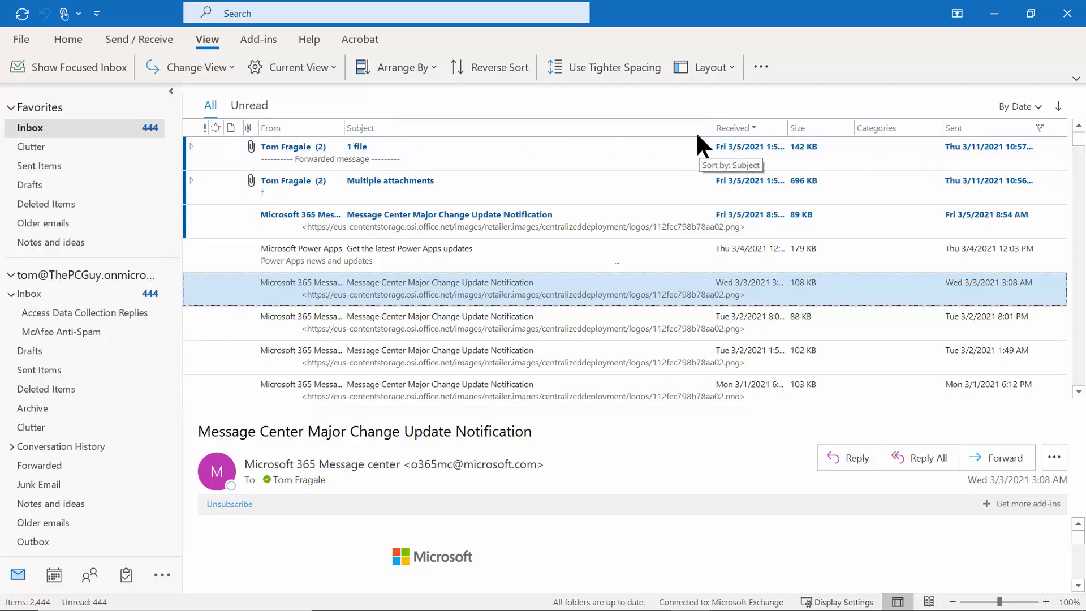
right_click(365, 127)
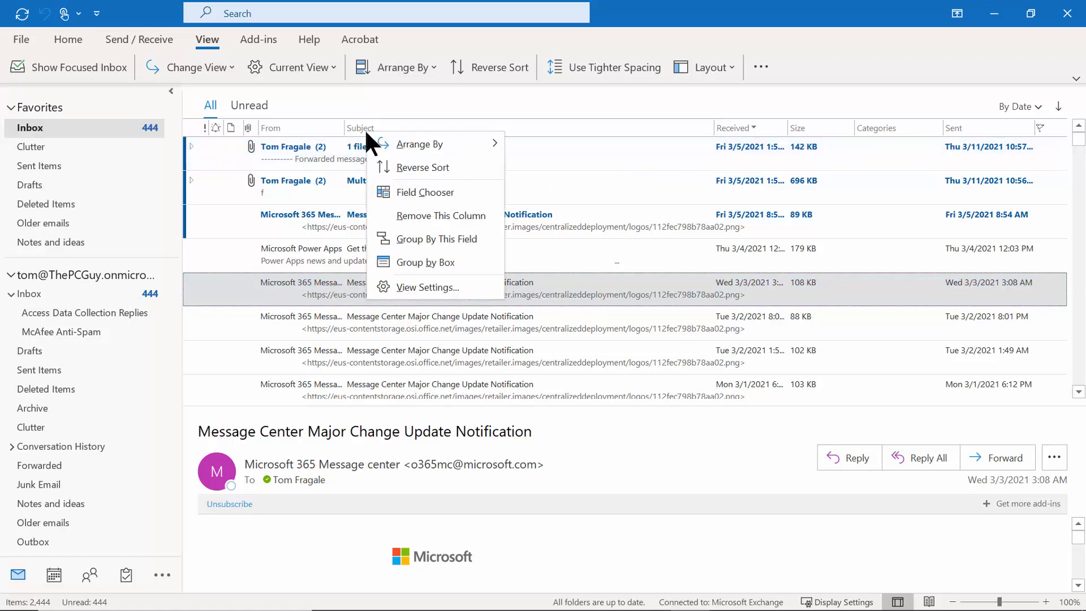
click(415, 192)
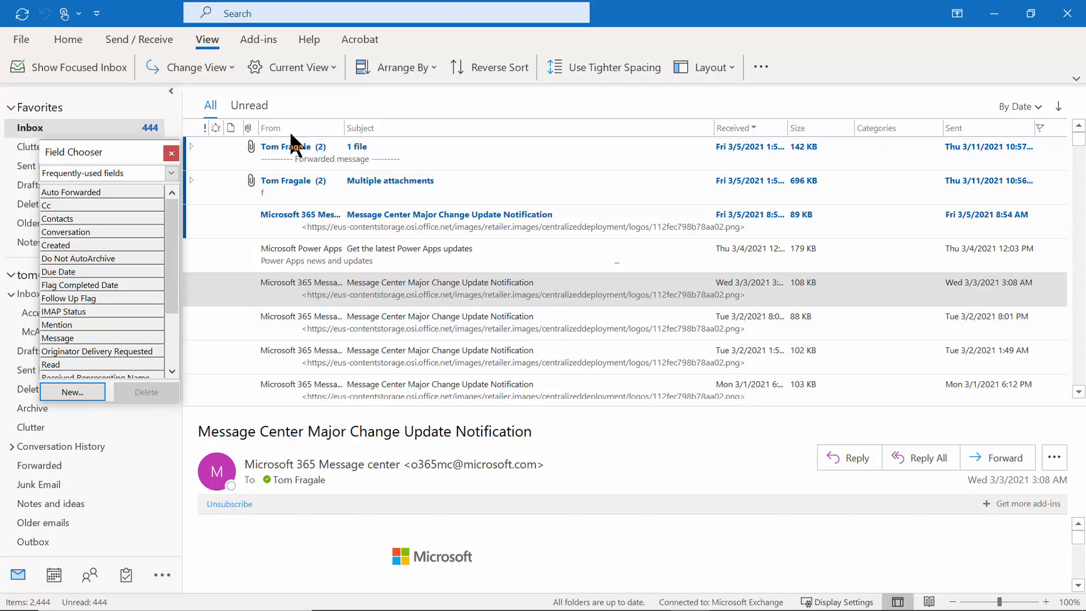
click(173, 156)
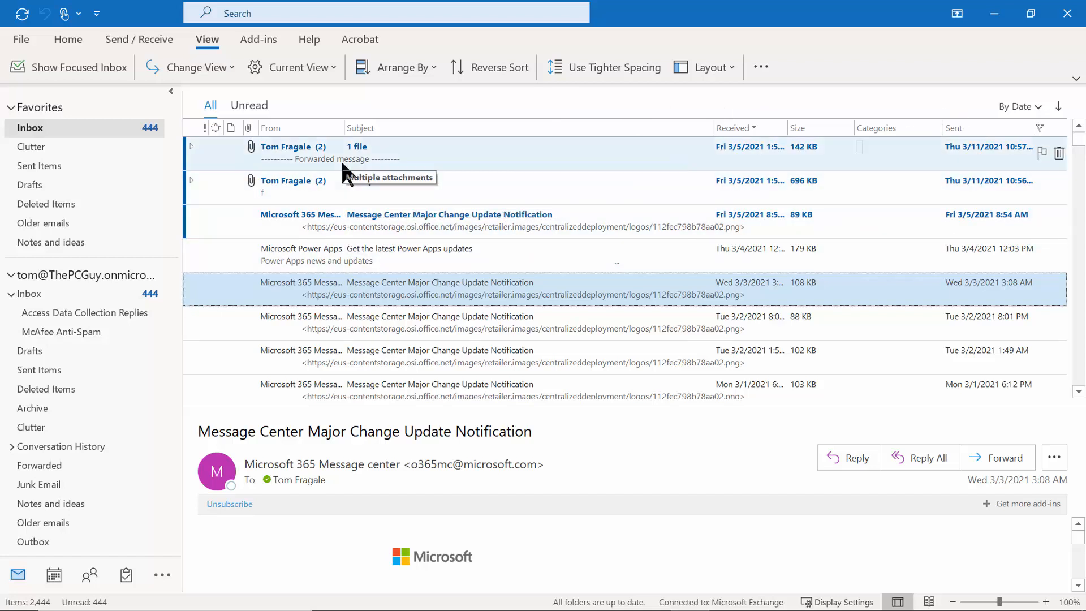
Step: Sort the message list by From and by Subject in both directions, ending with From in ascending order
click(287, 128)
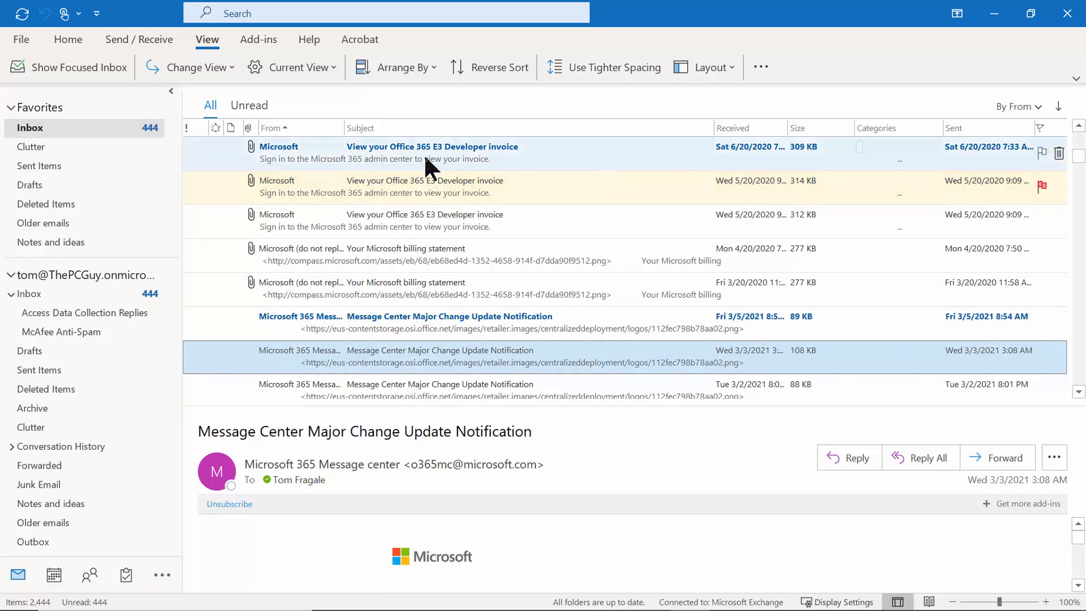
click(273, 128)
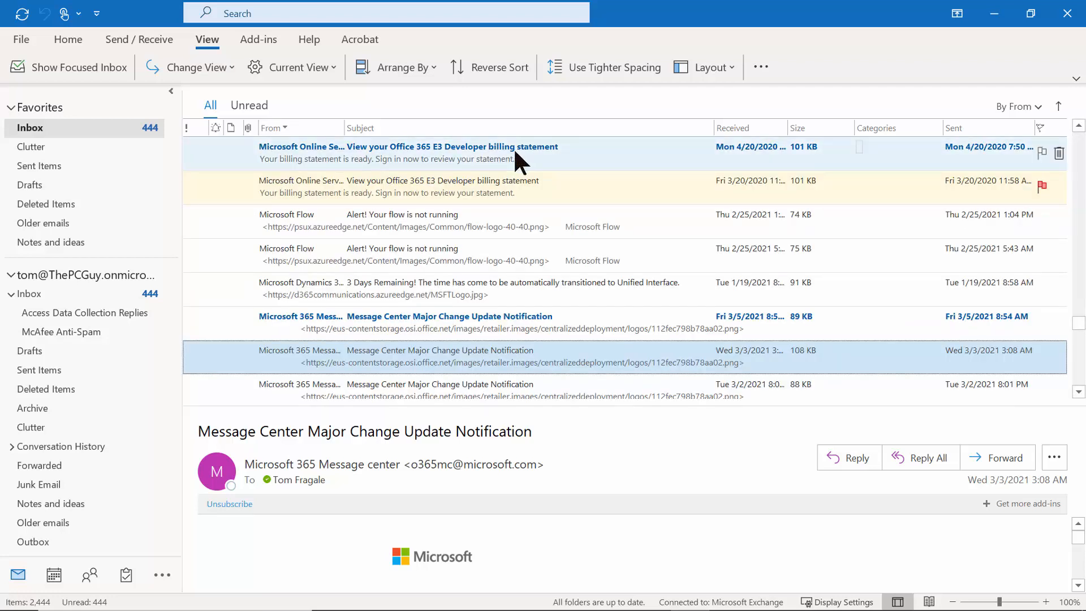
click(392, 129)
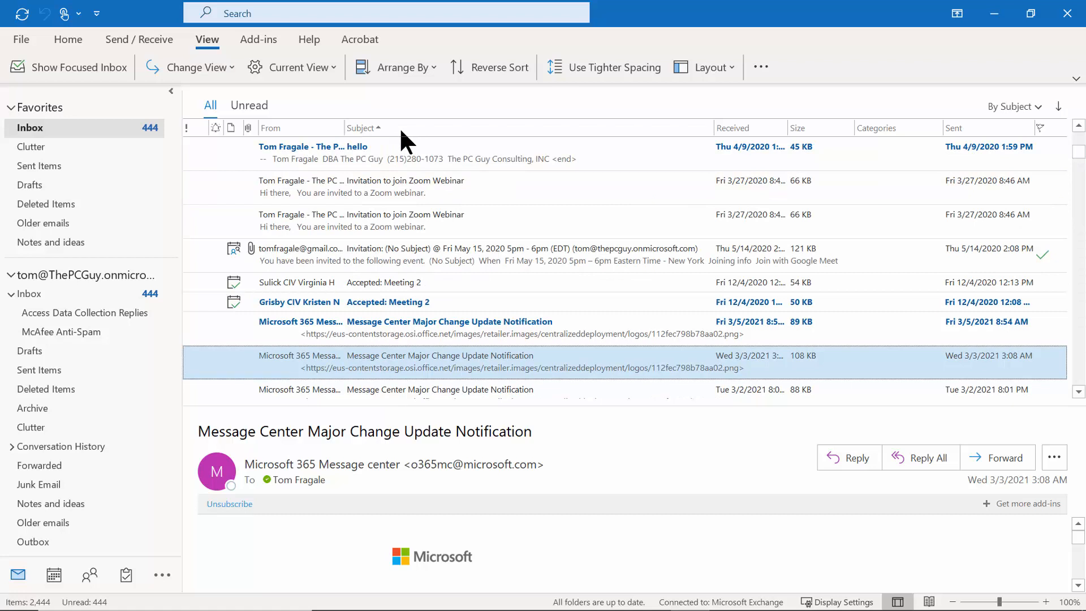
click(401, 128)
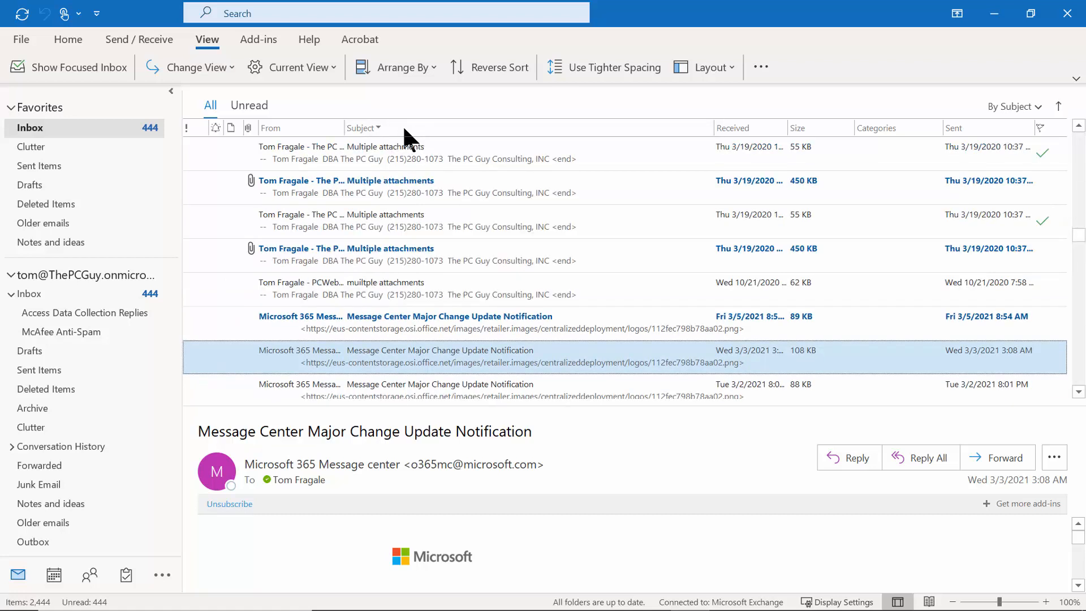
click(292, 125)
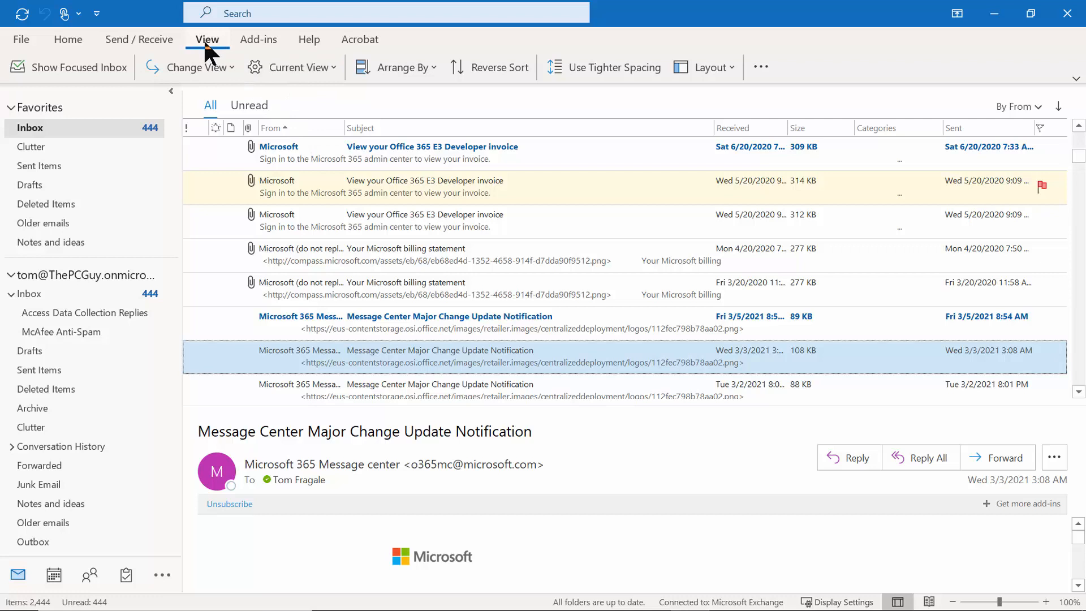
Step: Set the view's sort order to From ascending, then Received descending, and check the start of the sorted list
click(330, 66)
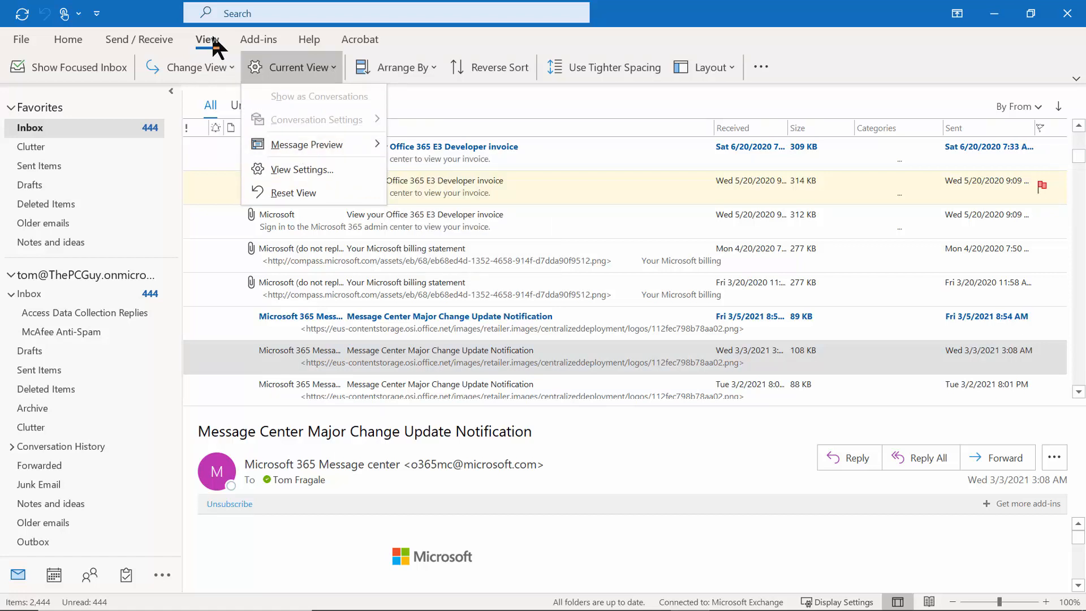
click(304, 172)
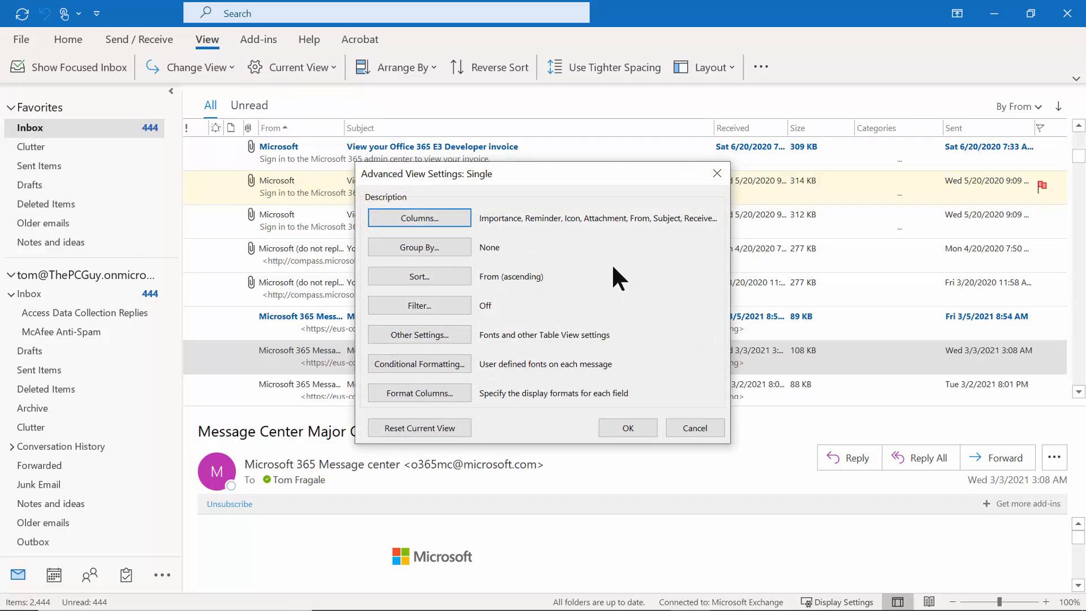
click(429, 276)
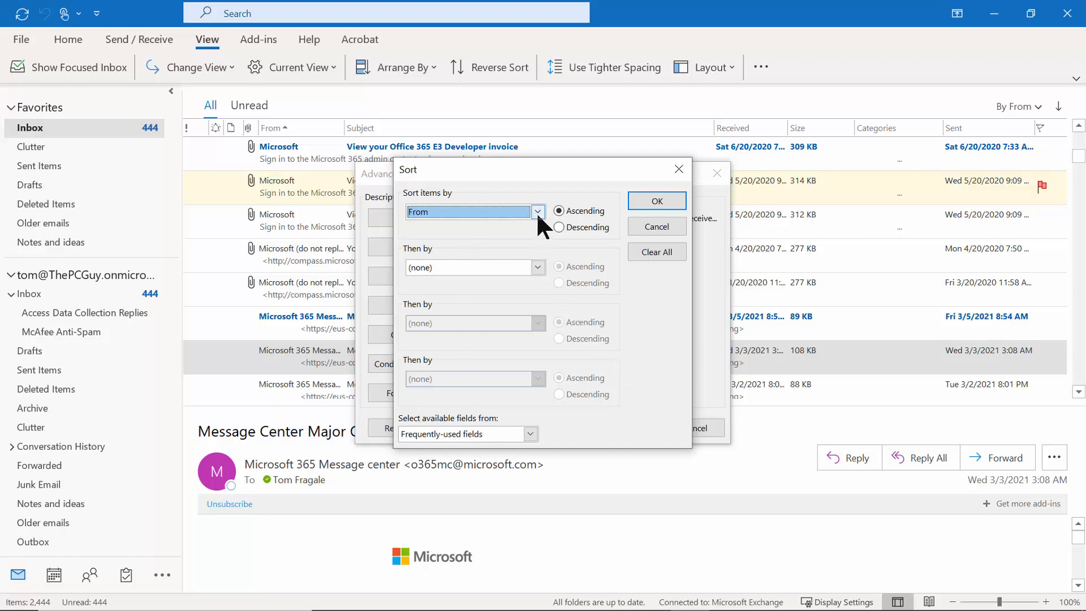
click(541, 267)
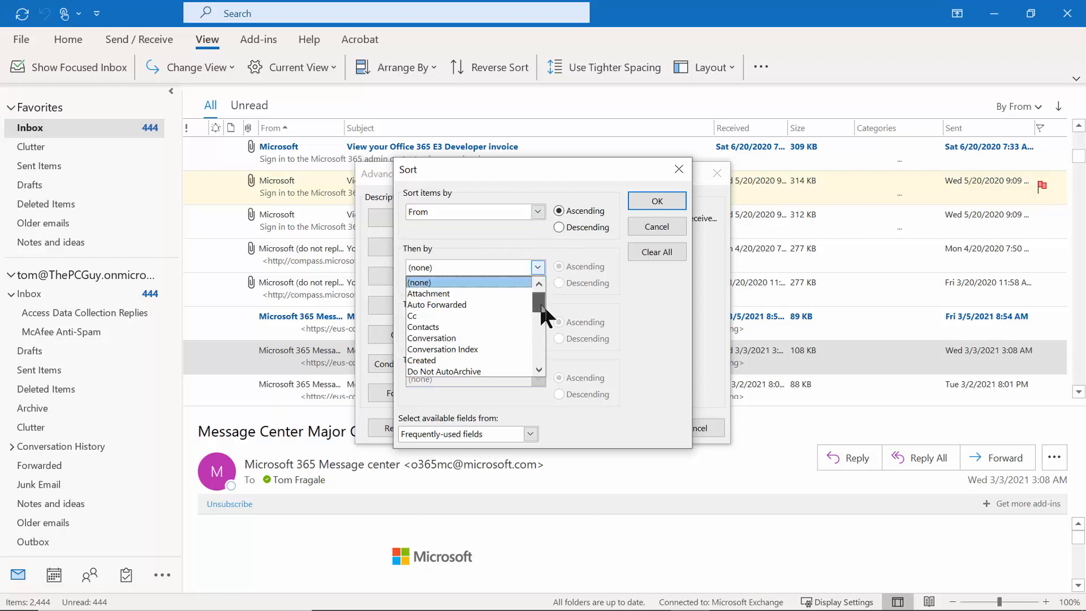
drag(541, 307, 542, 331)
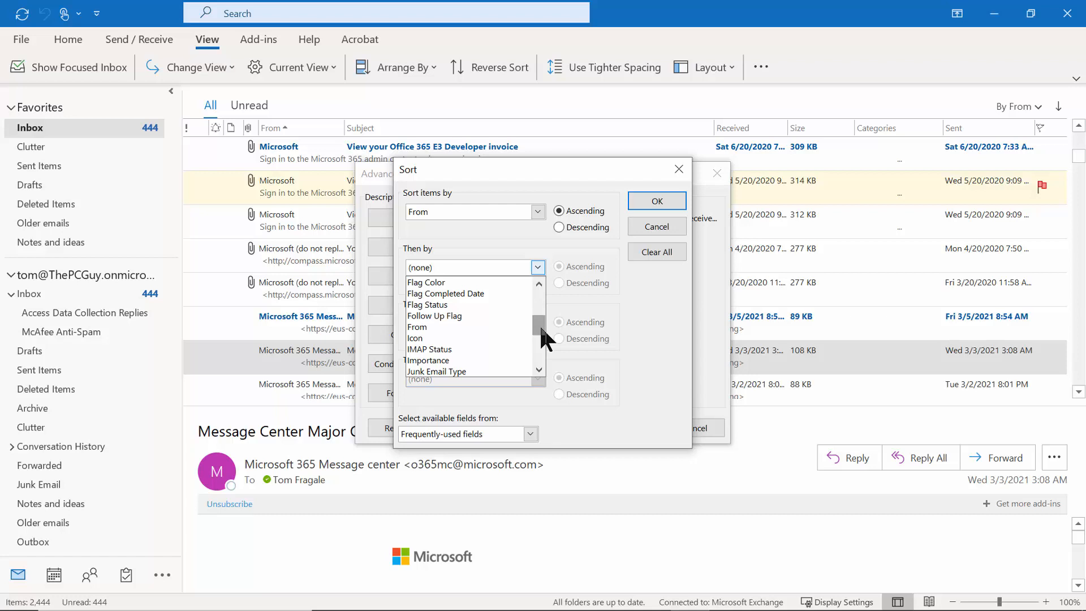
drag(539, 324, 541, 337)
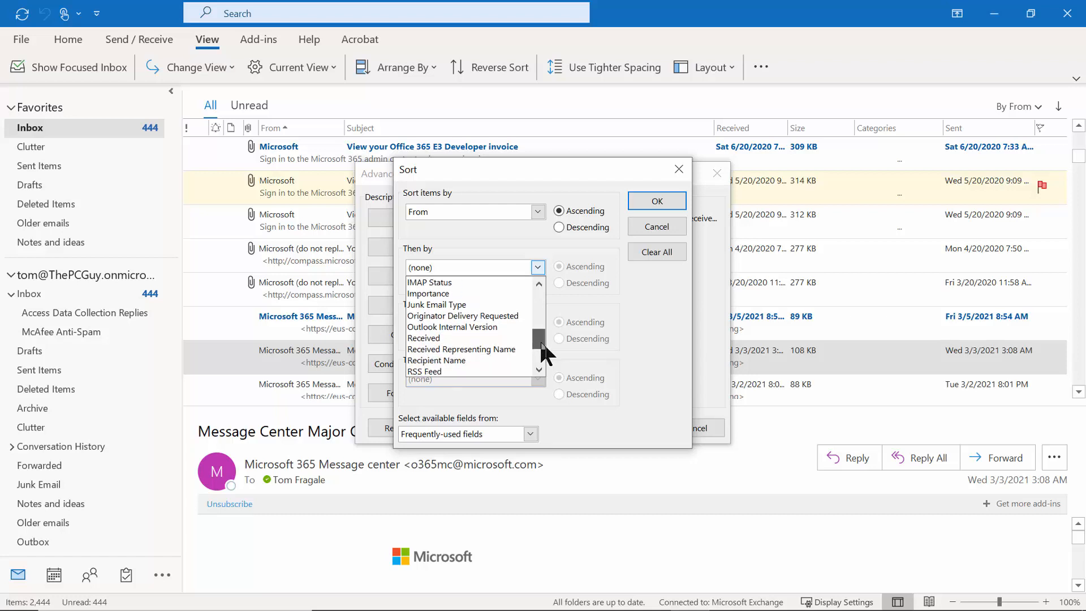
click(432, 338)
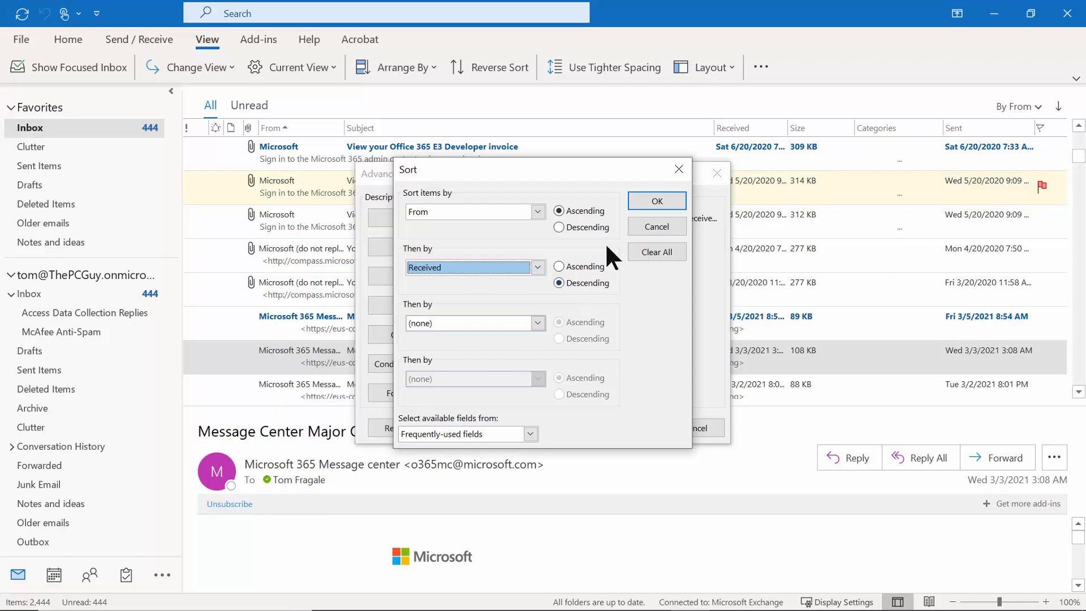
click(645, 202)
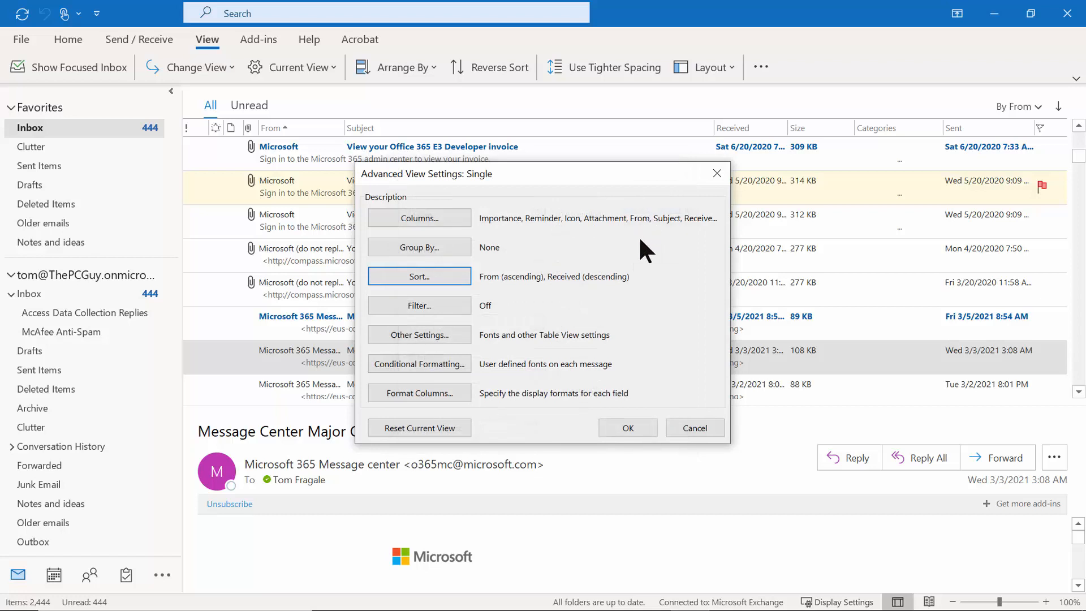
click(620, 430)
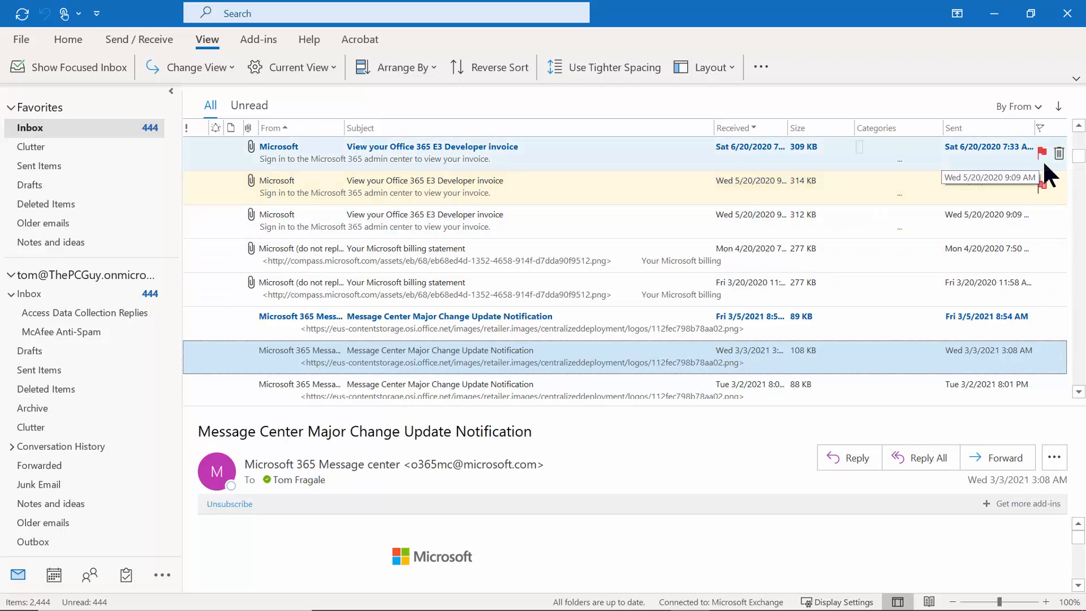
drag(1078, 157, 1076, 140)
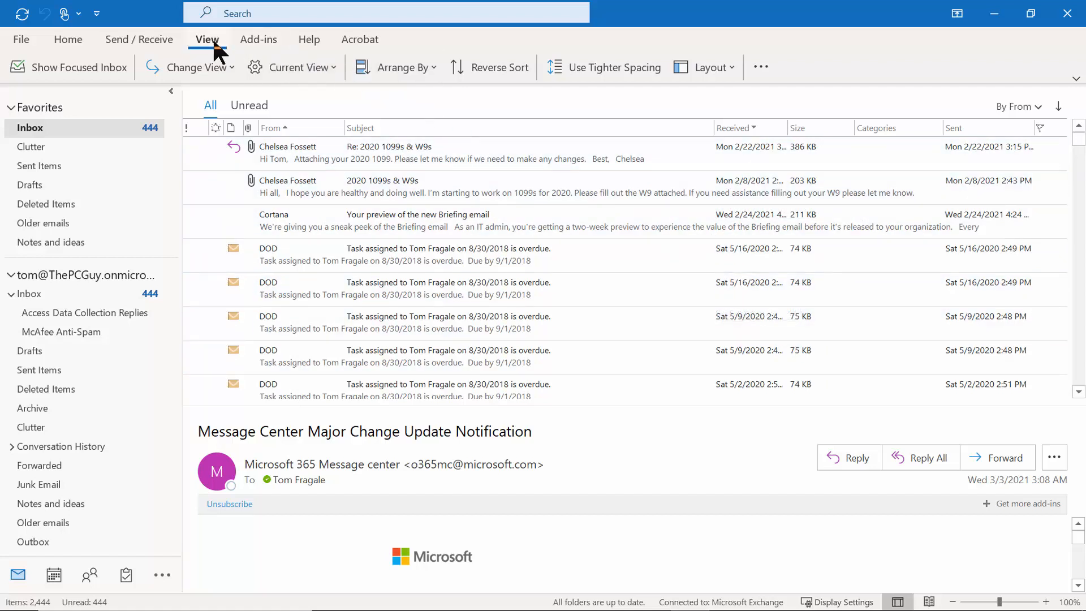
Step: Clear all sort criteria from the current view's settings and apply the change
click(294, 68)
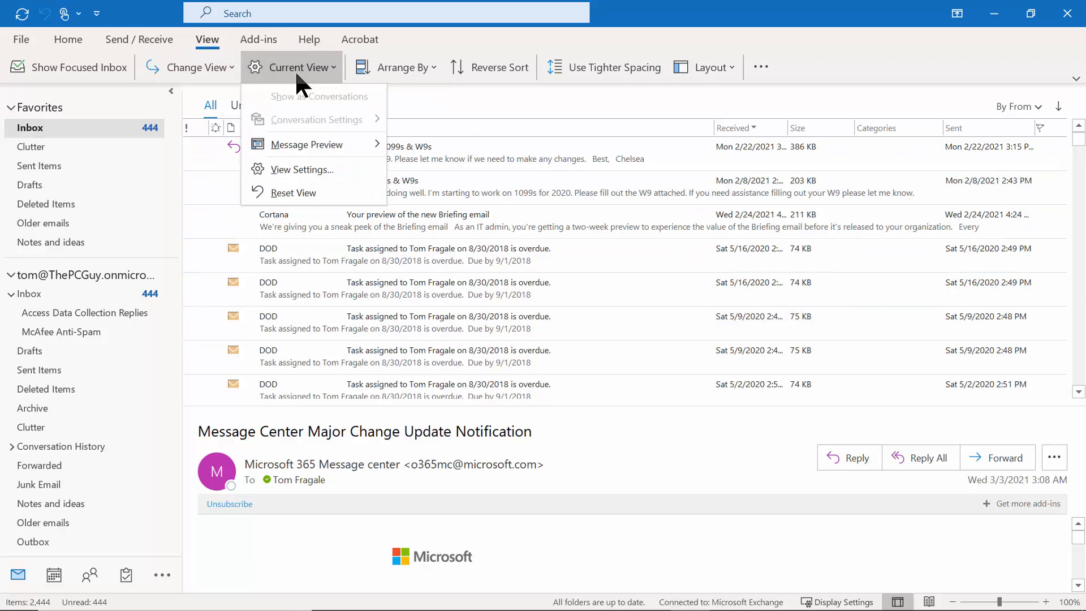
click(331, 169)
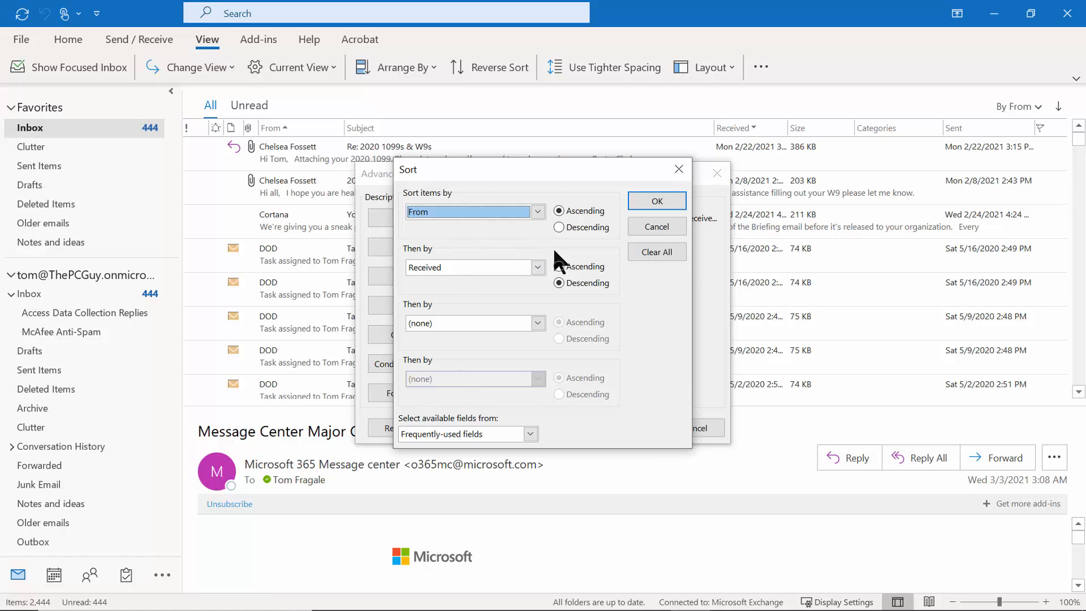
click(639, 252)
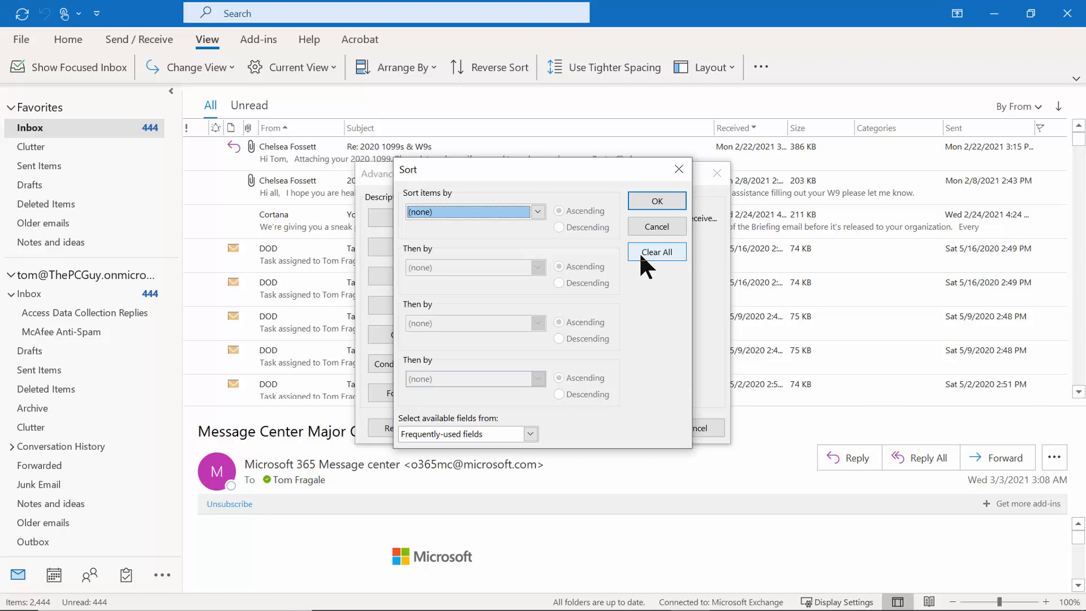
click(656, 202)
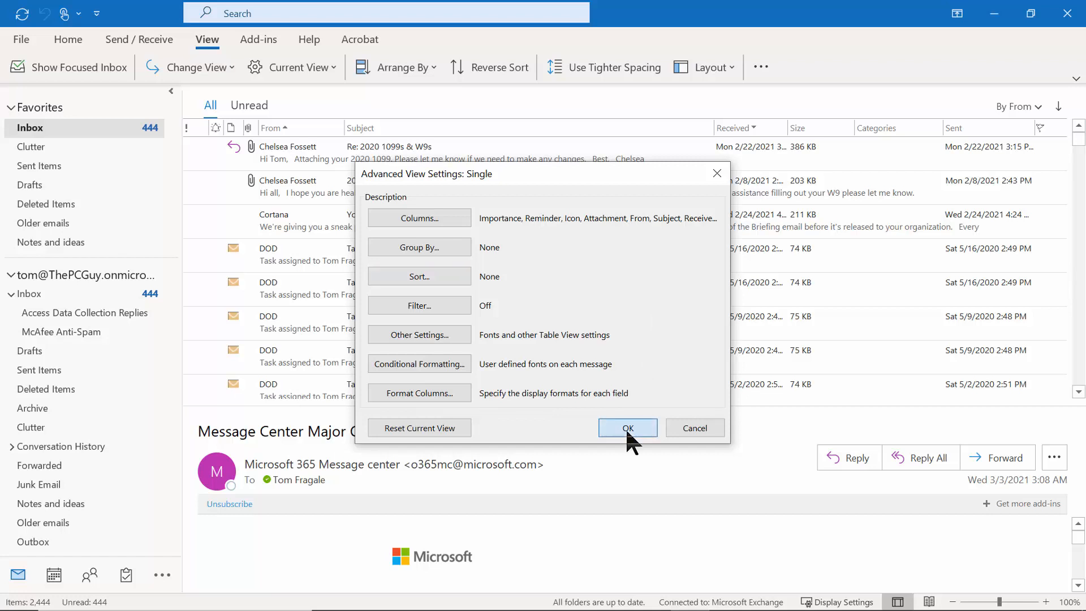
click(626, 427)
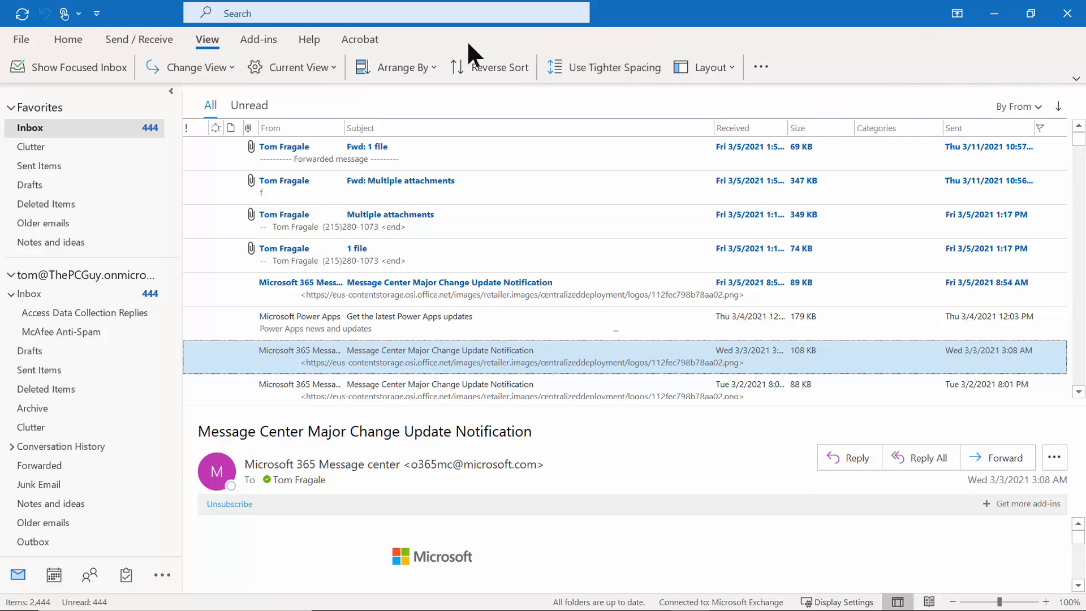
Step: Search the current mailbox for "microsoft"
click(255, 13)
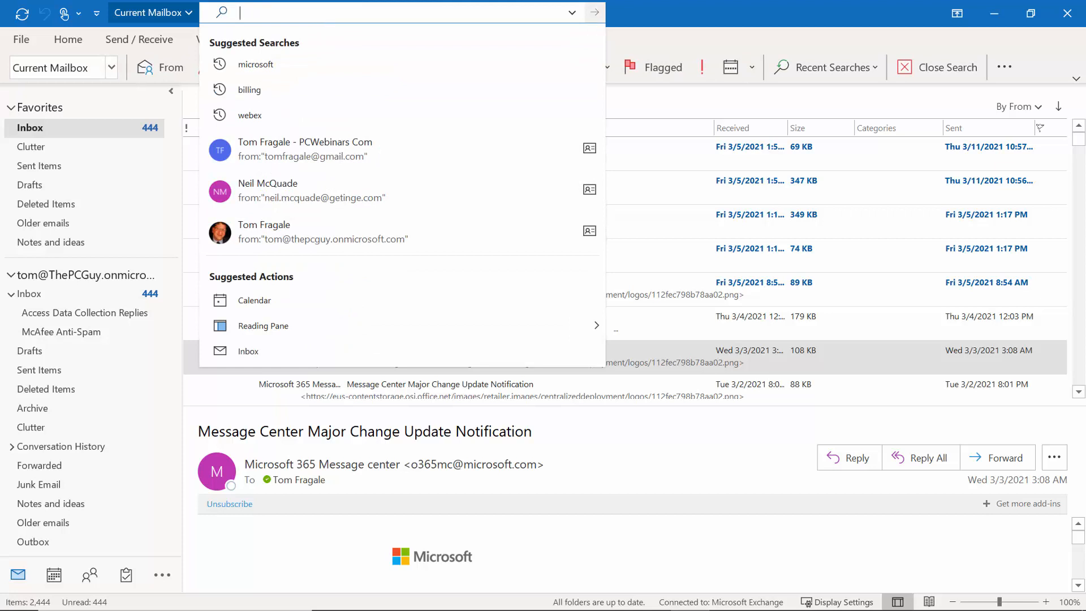
text(microsoft)
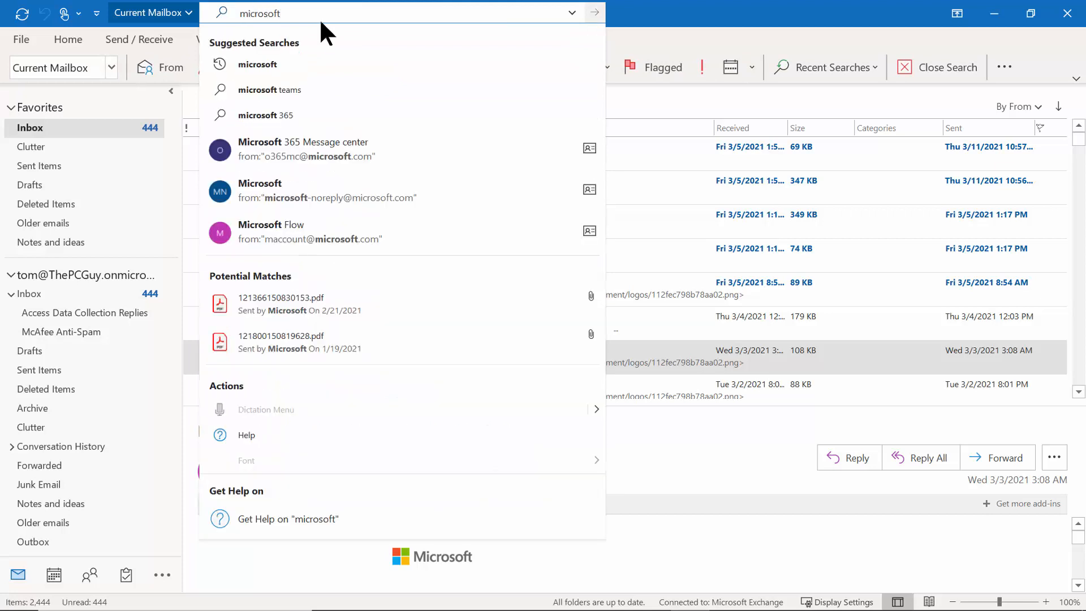
key(Return)
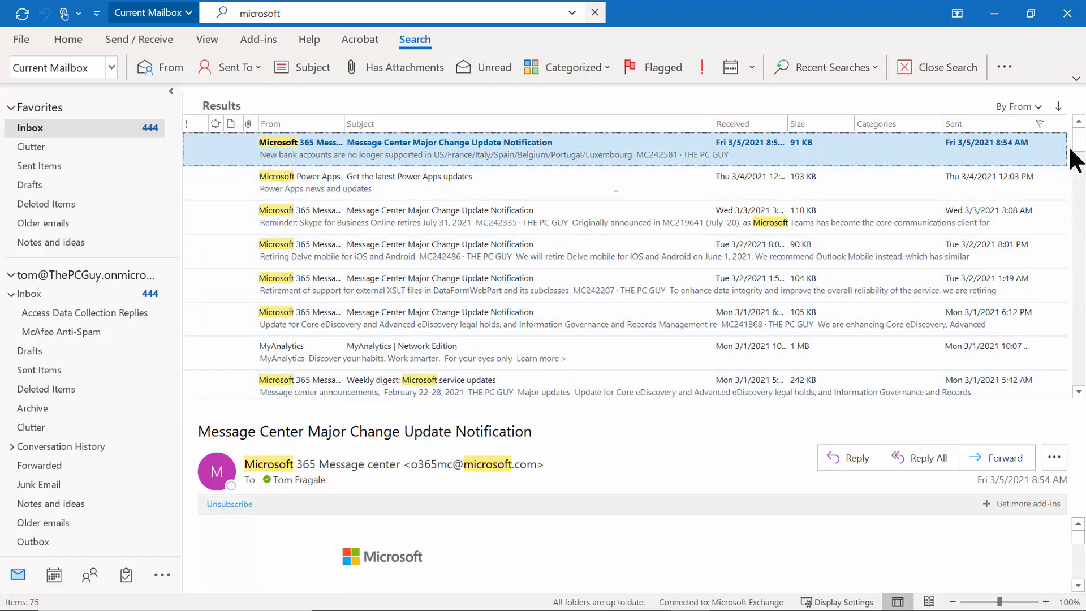
Step: Browse the search results and preview the "MyAnalytics | Network Edition" message from Mon 1/25/2021
drag(1081, 163, 1080, 182)
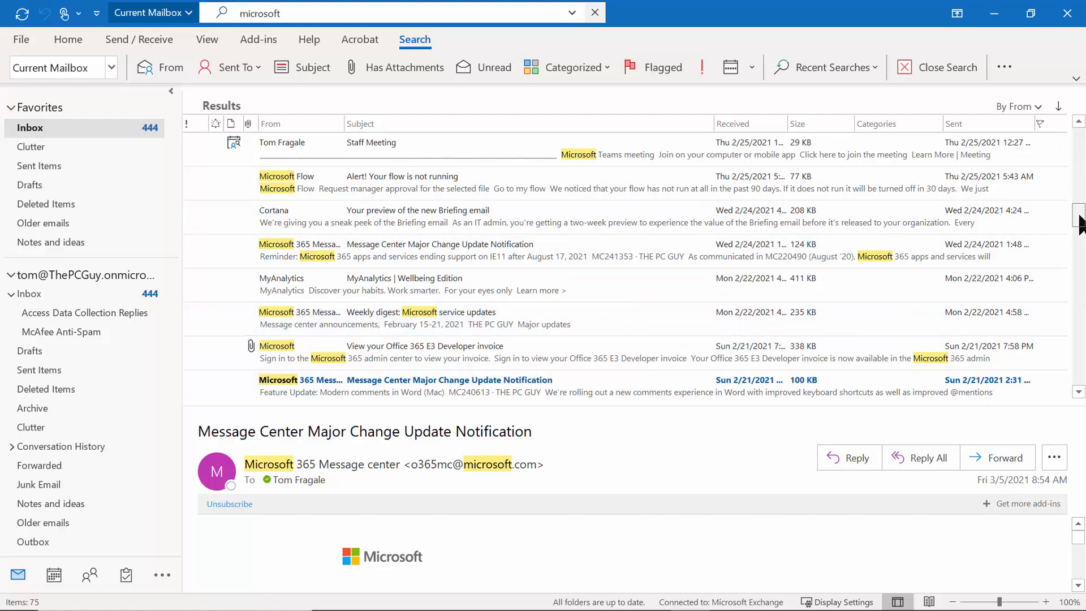
drag(1078, 186, 1071, 269)
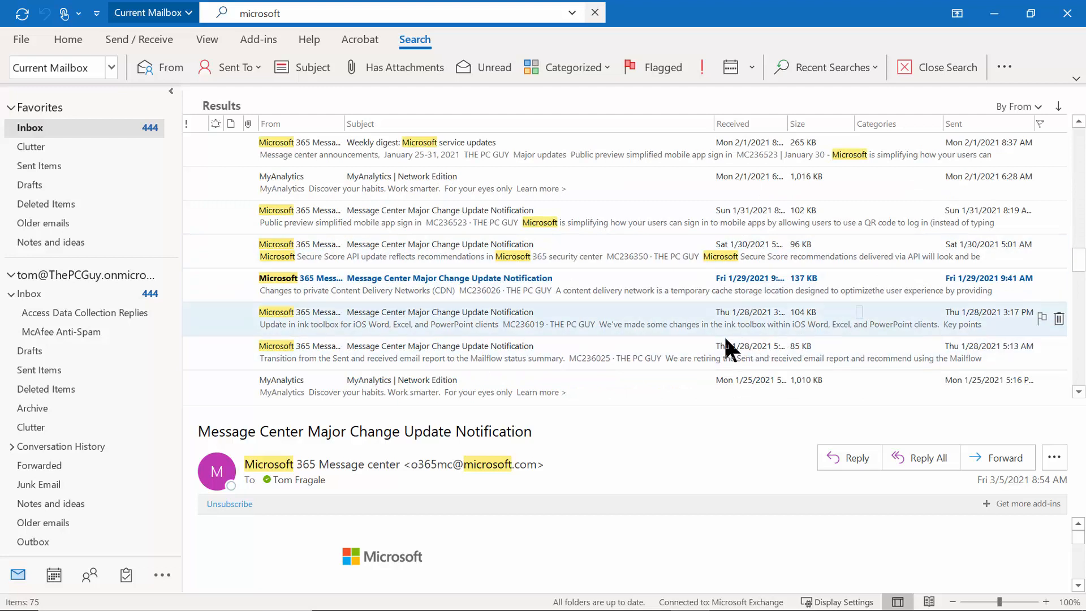
click(333, 387)
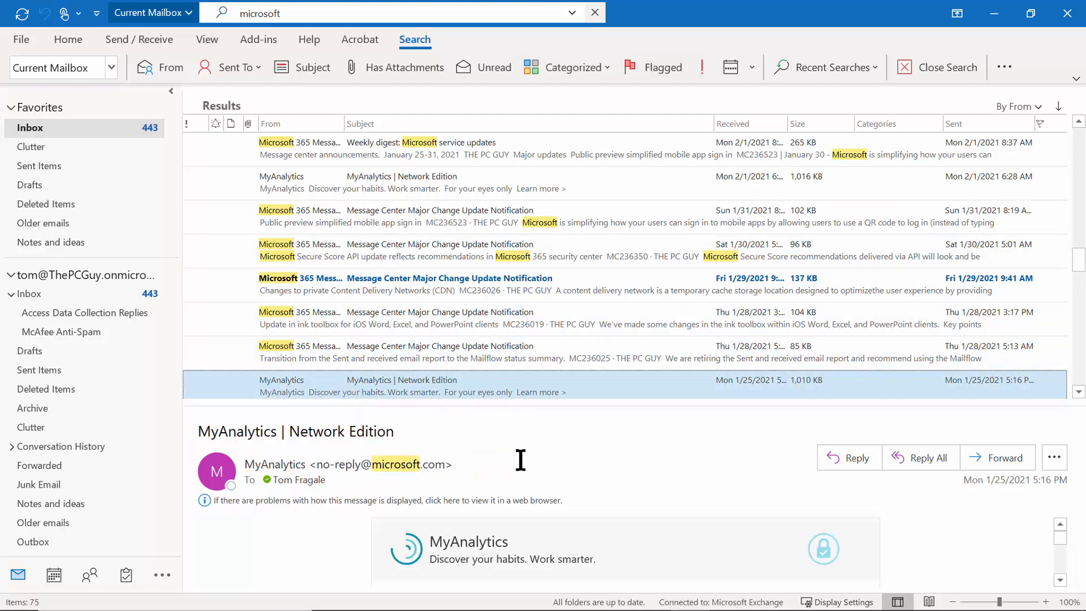
scroll(1081, 271, down, 2)
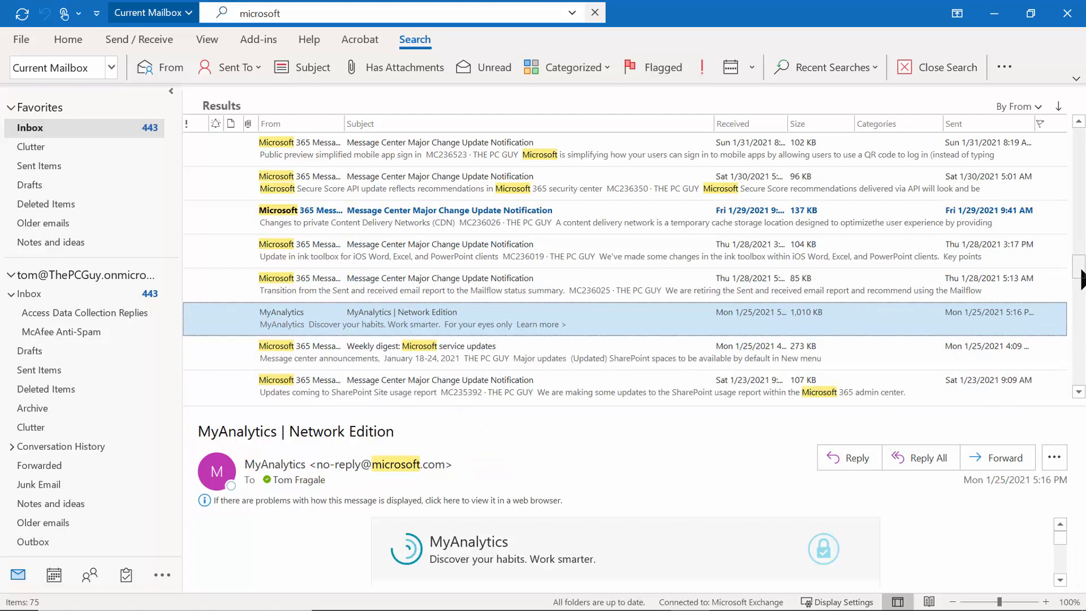
Step: Return to the top of the search results and examine the advanced search form's scope, attachment and received-date choices
drag(1060, 543, 1061, 557)
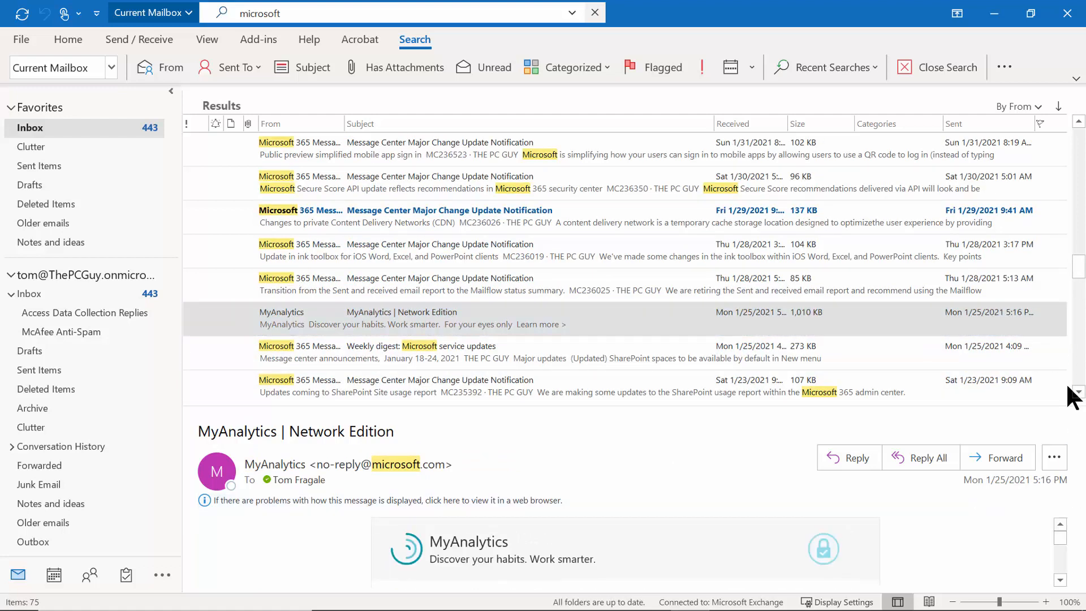
drag(1079, 270, 1075, 148)
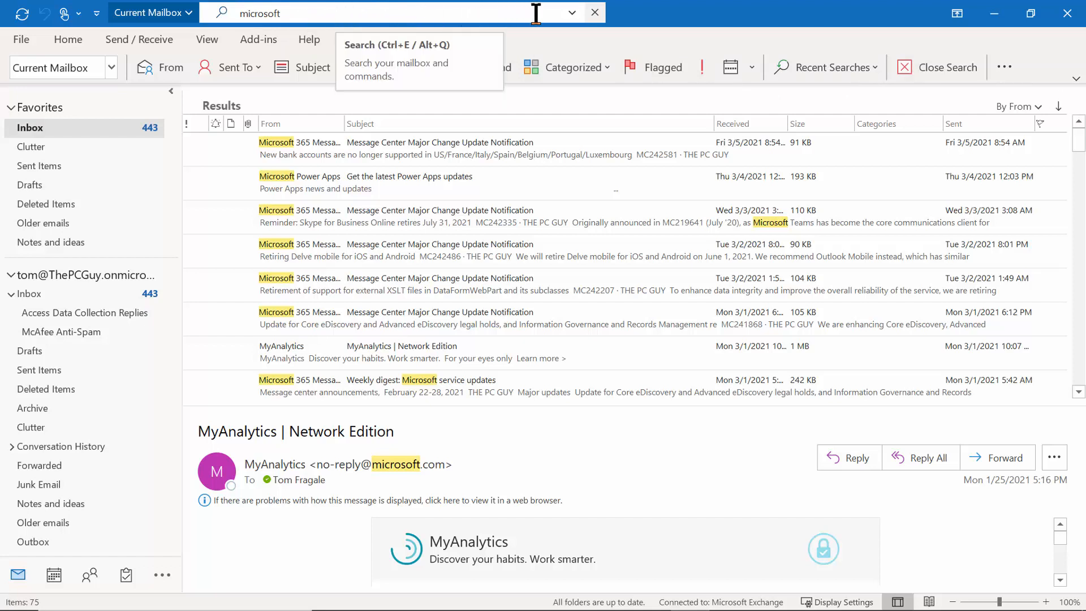
click(572, 13)
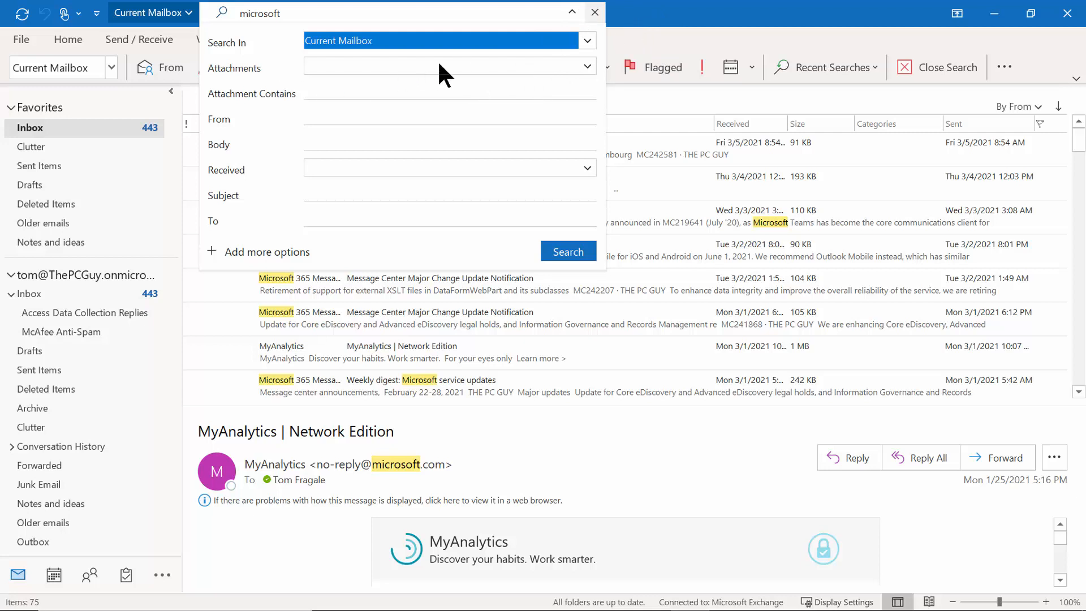
click(586, 40)
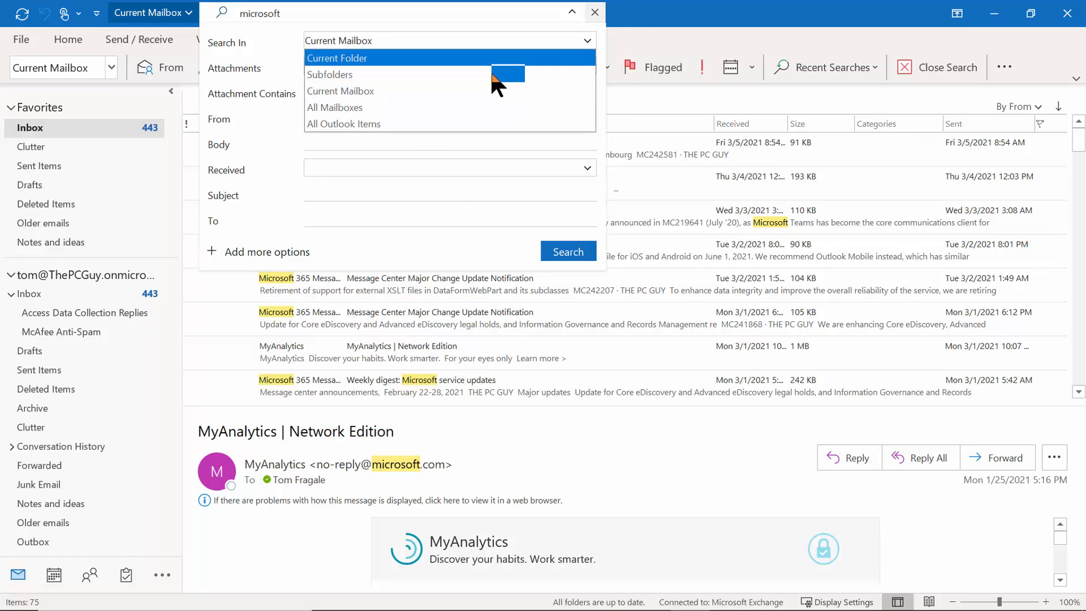
click(277, 33)
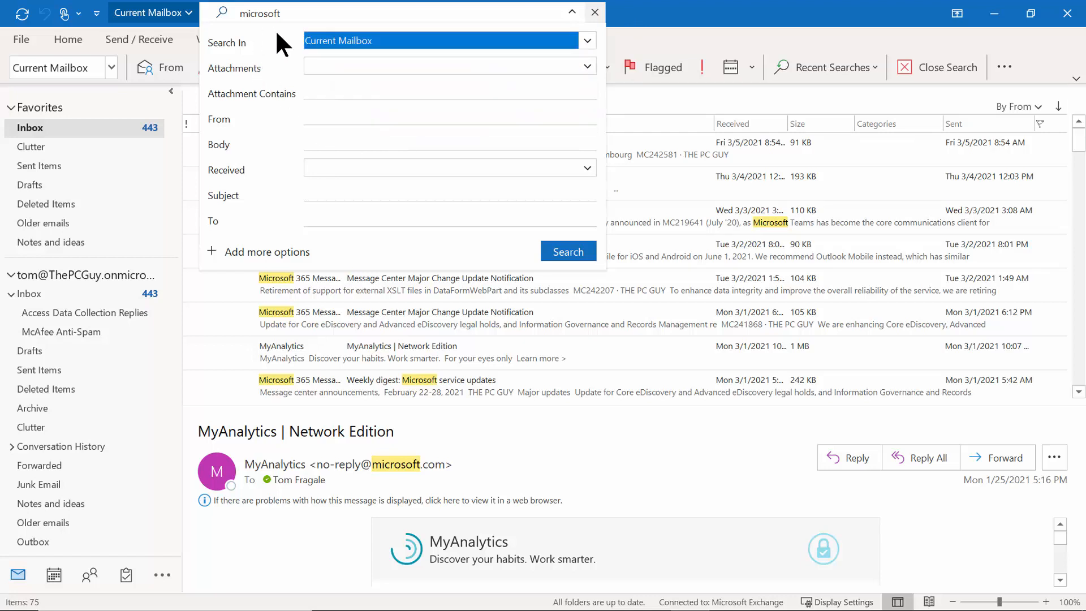
click(586, 67)
click(584, 66)
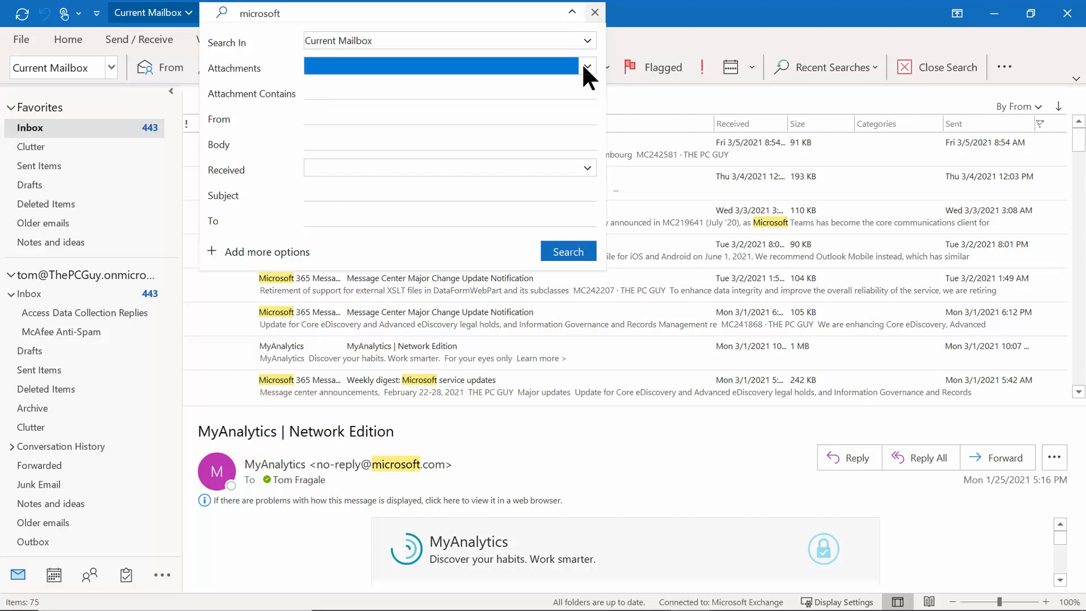
click(311, 118)
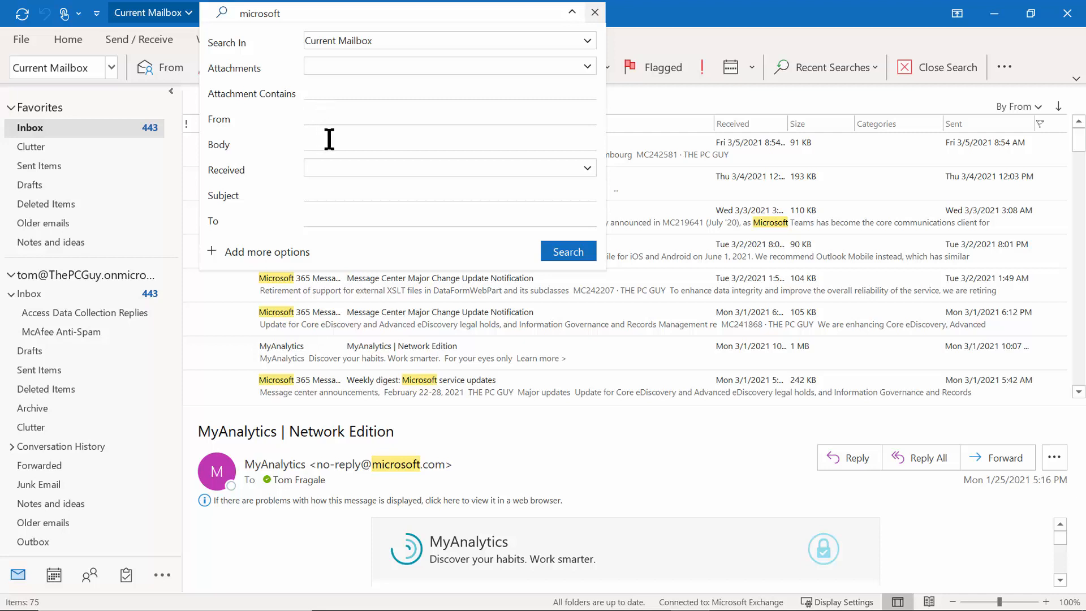
click(587, 167)
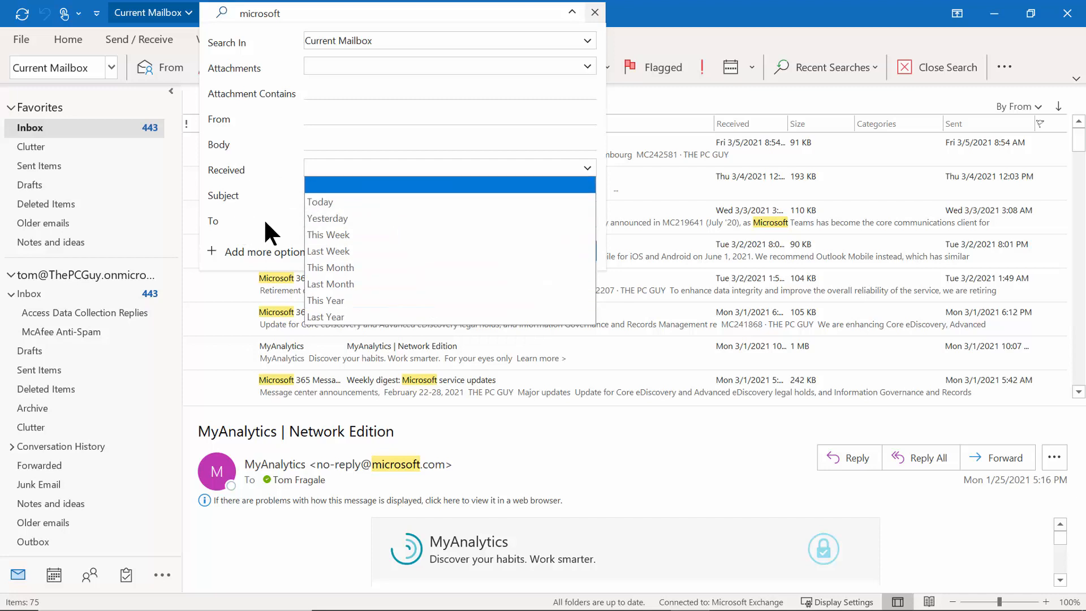
click(636, 35)
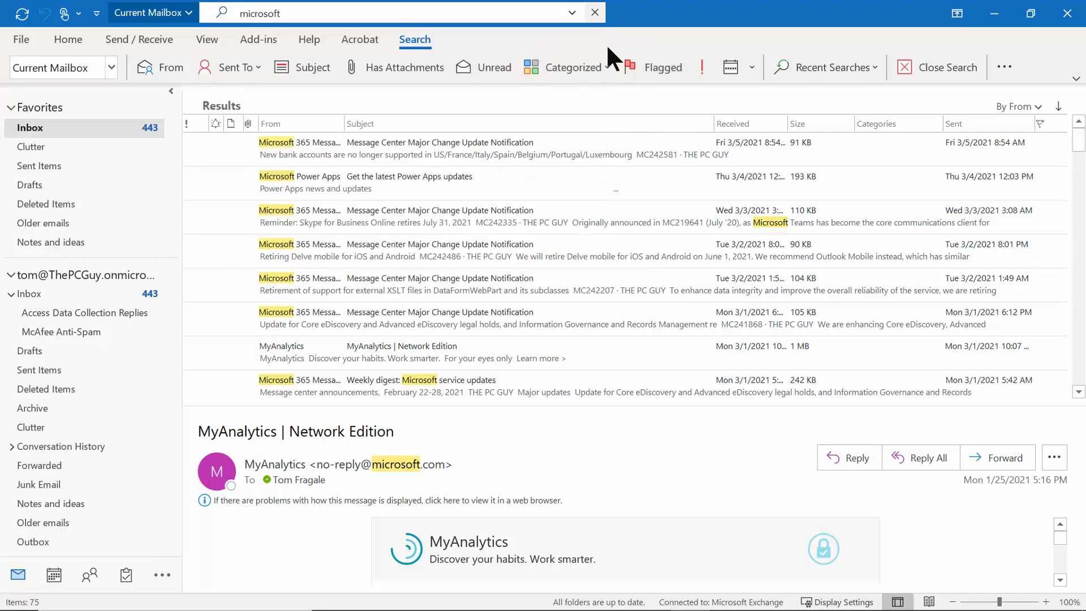
Step: Go through every advanced search field in turn, from Search In and Attachments to Received, Subject and To
click(572, 14)
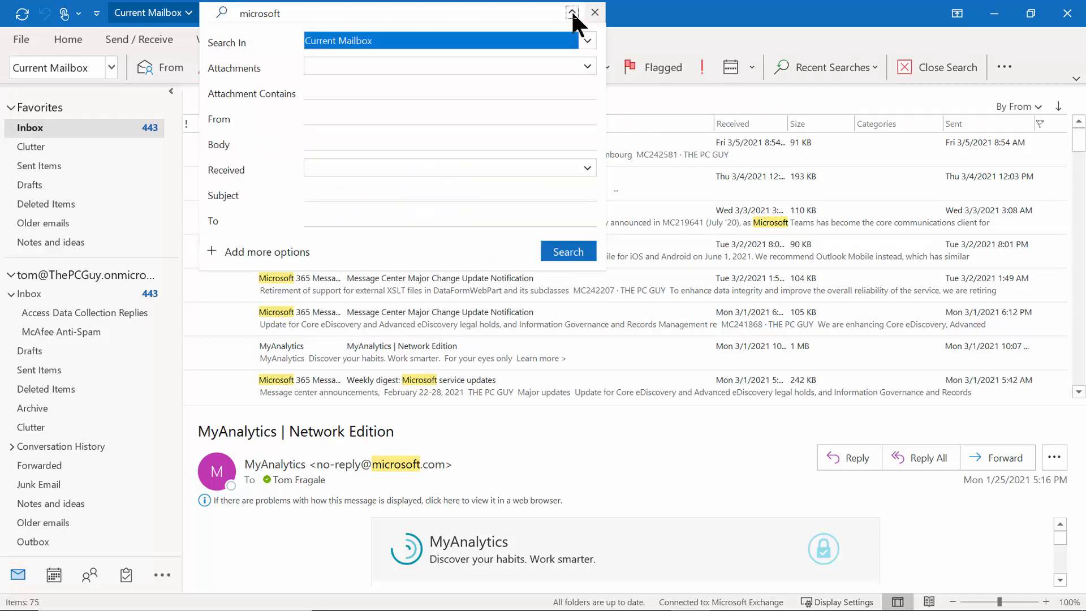
click(586, 39)
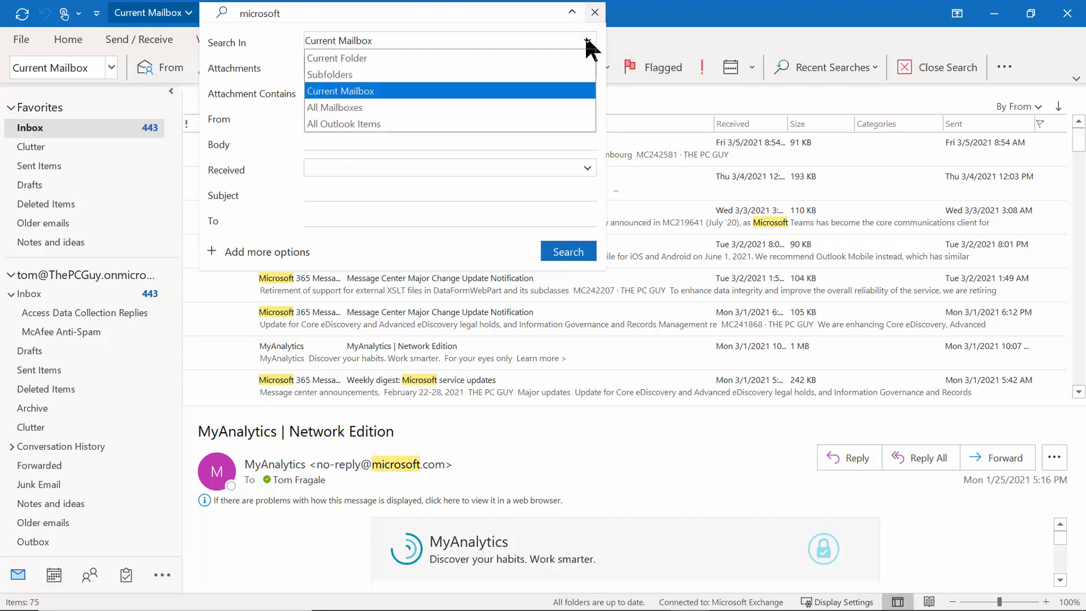
click(586, 38)
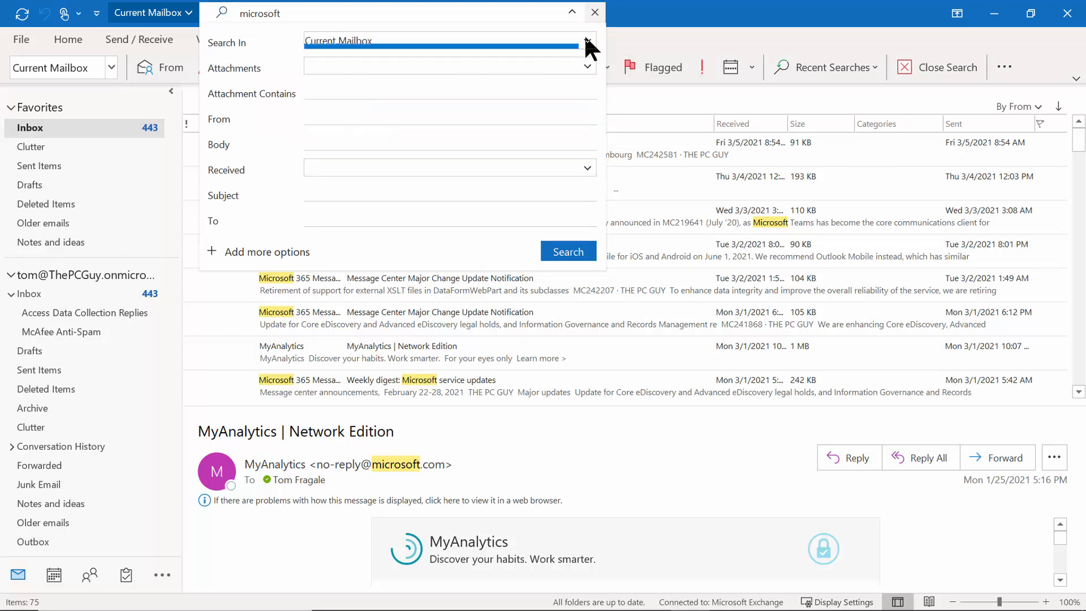
click(588, 66)
click(586, 65)
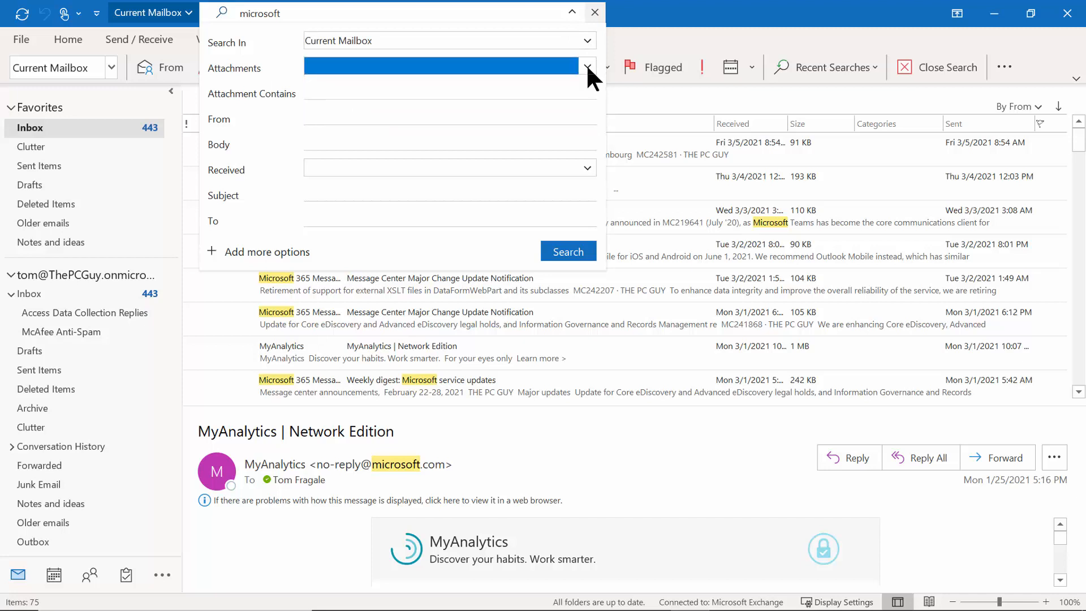
click(396, 93)
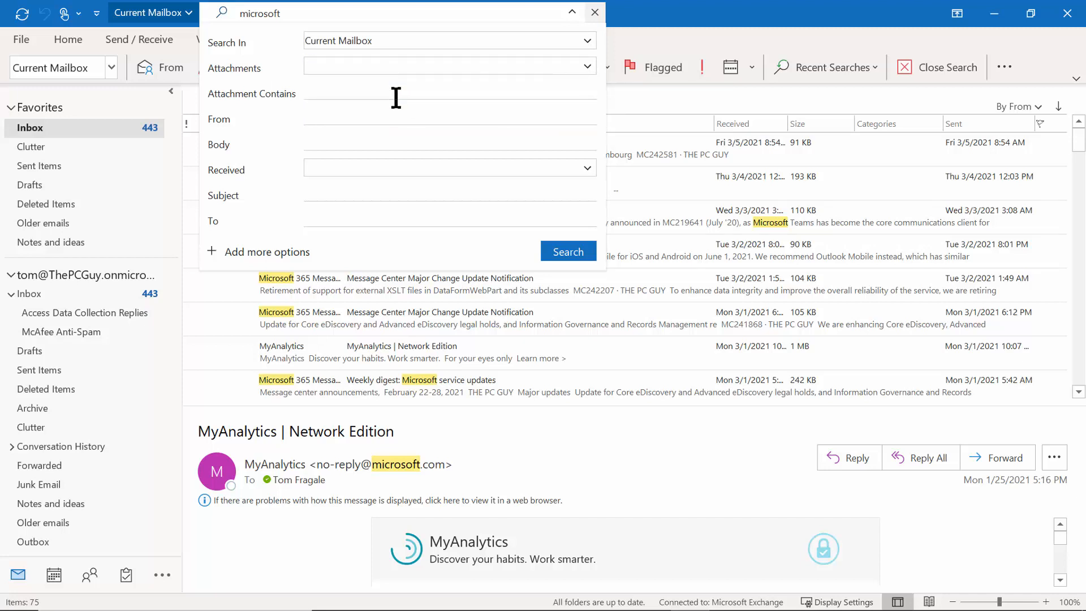
click(391, 115)
click(385, 138)
click(588, 170)
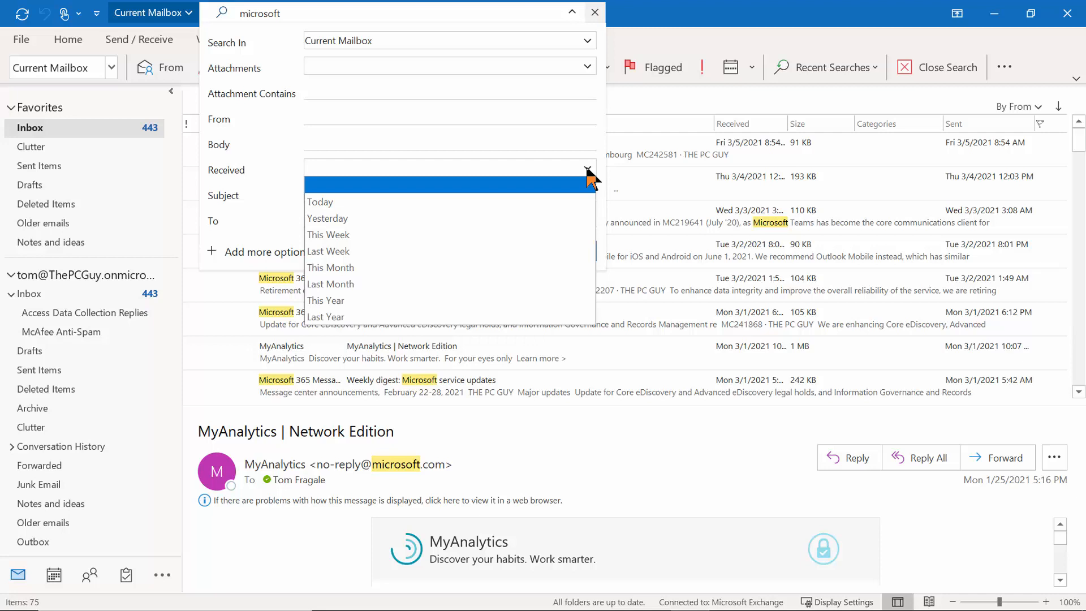
click(286, 172)
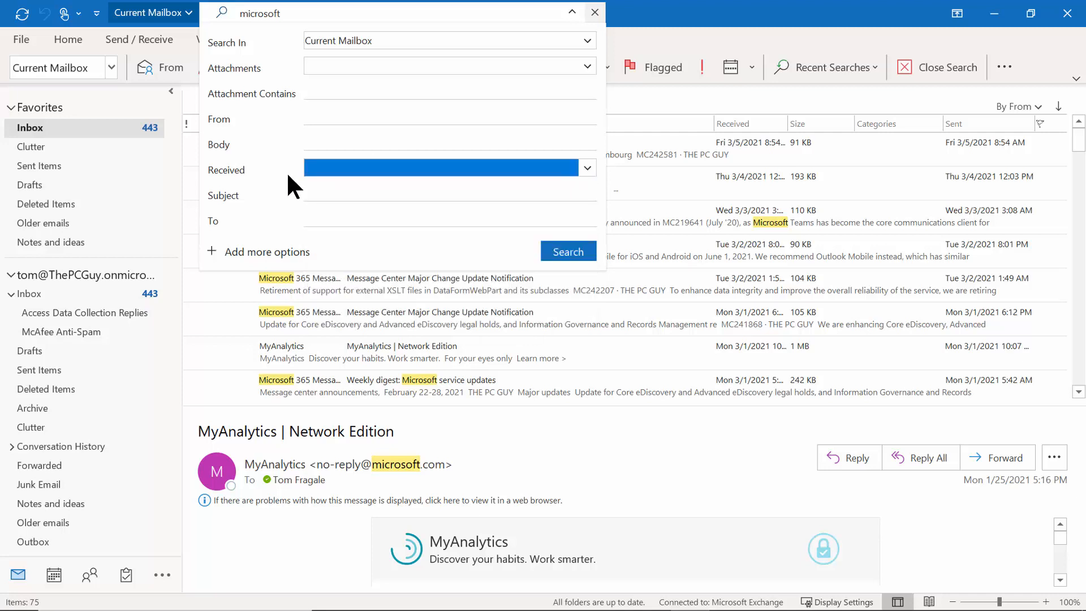
click(347, 194)
click(347, 220)
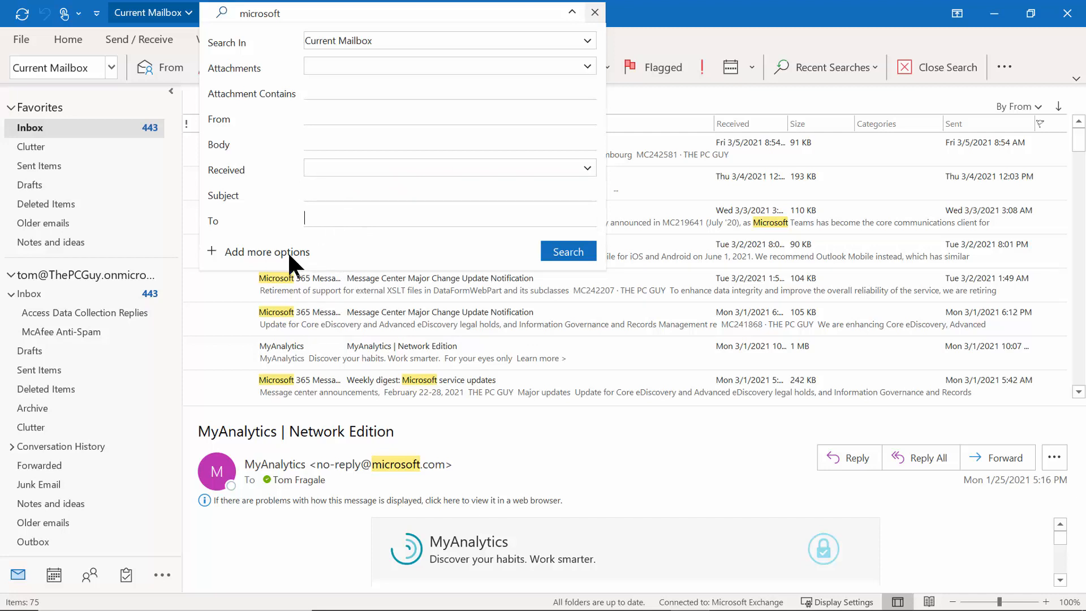
Step: Review the additional fields offered in the Advanced Search Options without changing the selection
click(211, 249)
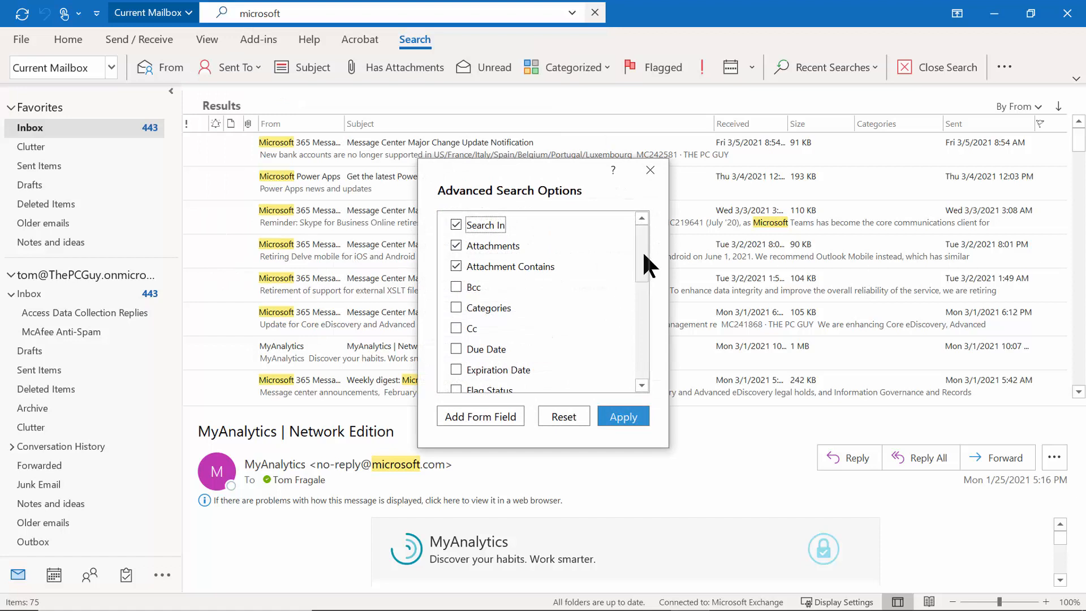
mouse_move(645, 249)
mouse_down()
mouse_move(639, 310)
mouse_move(646, 230)
mouse_up()
click(651, 170)
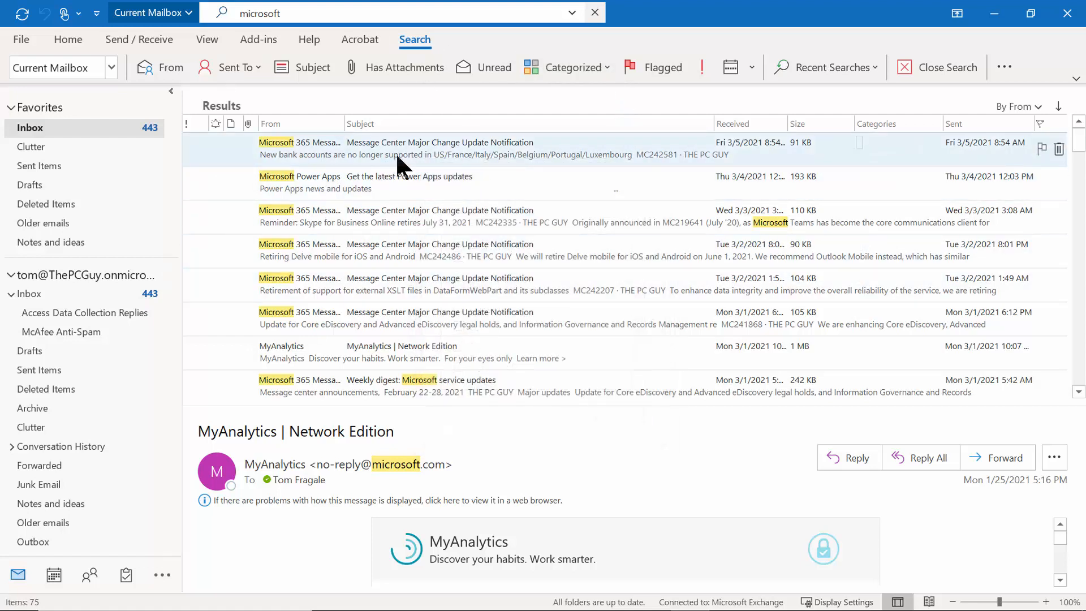
Step: Clear the "microsoft" search and return to the start of the Inbox message list
click(601, 15)
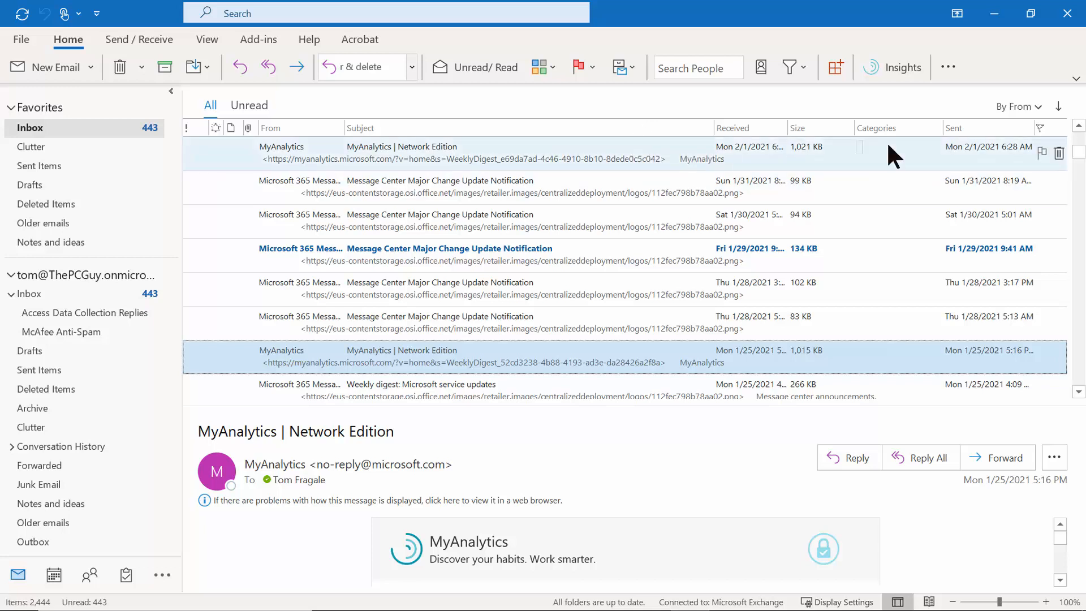
scroll(1079, 141, up, 5)
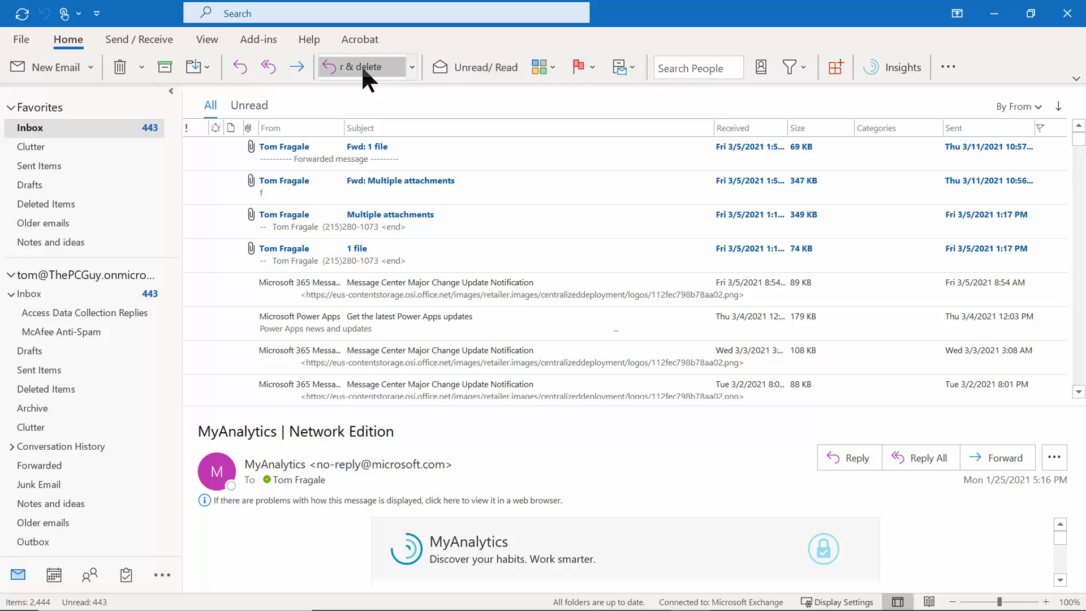
Step: Open the filter in the current view's settings and check the available scopes for the word search, keeping "subject field only"
click(207, 41)
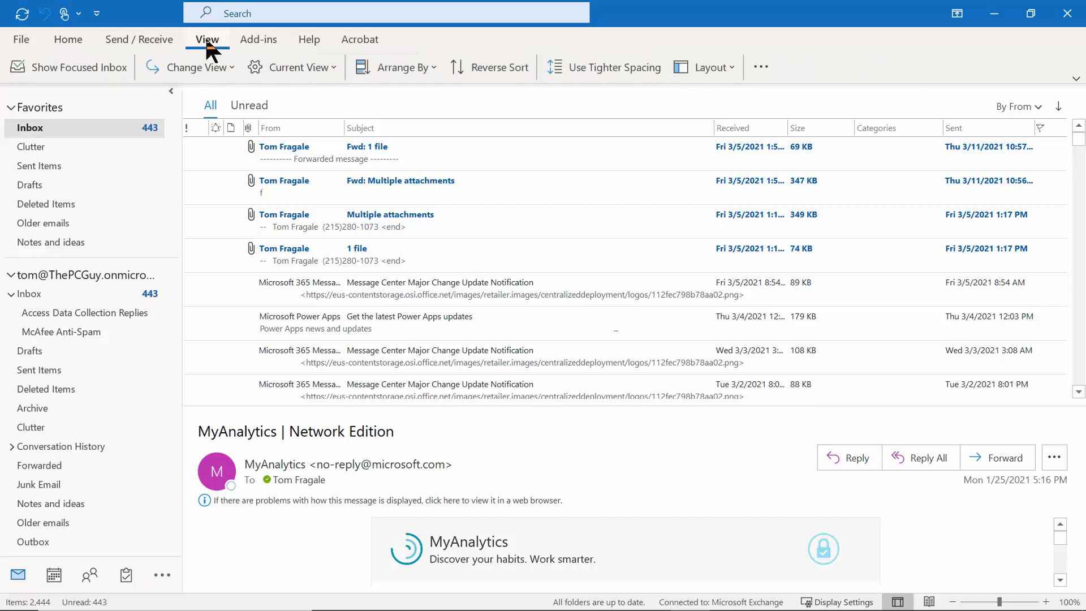
click(326, 68)
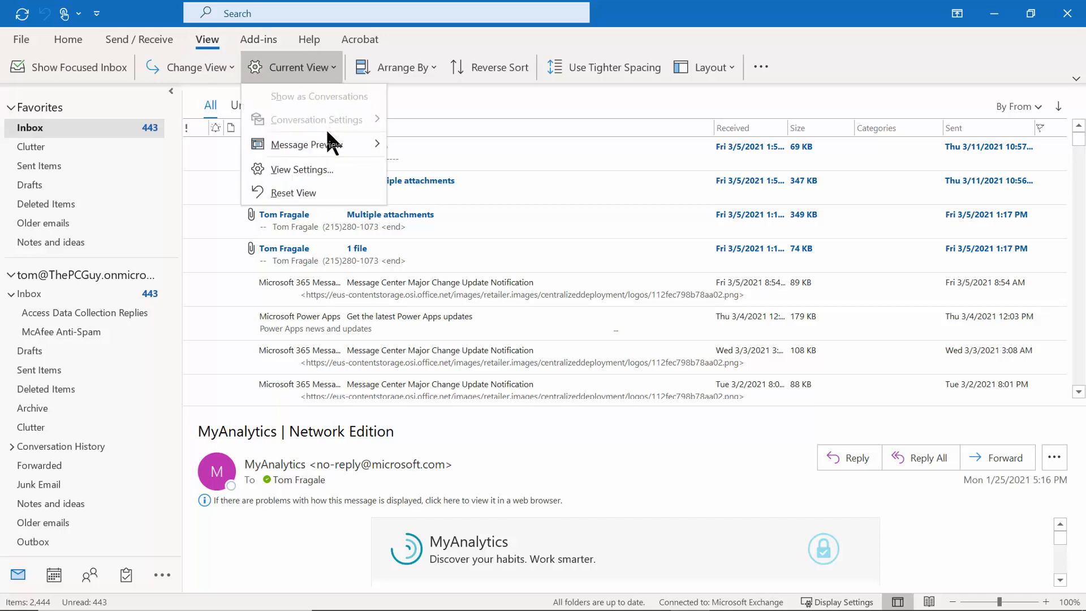
click(326, 170)
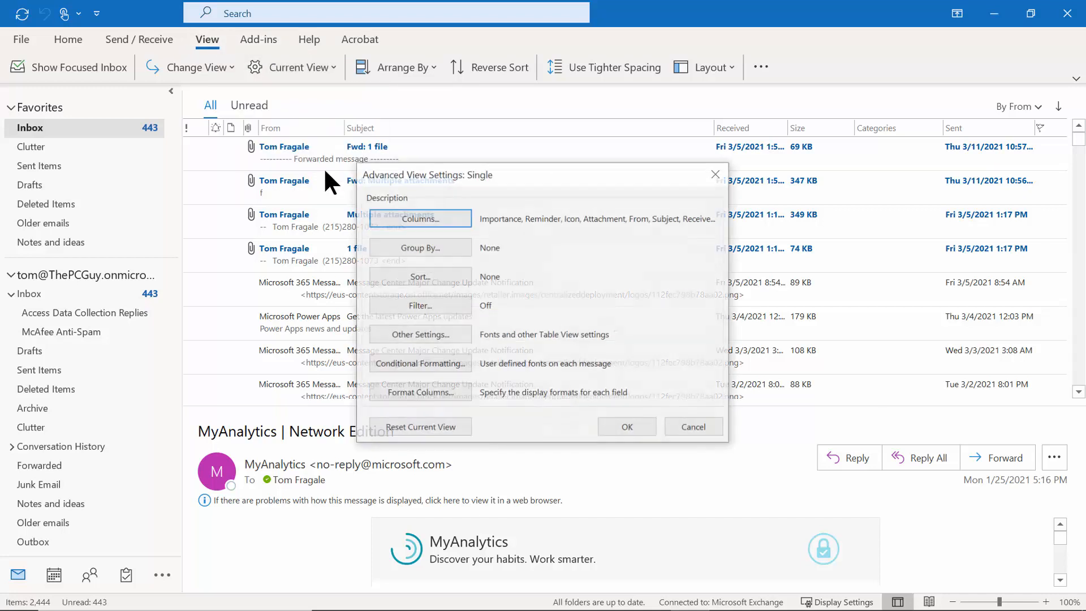
click(393, 306)
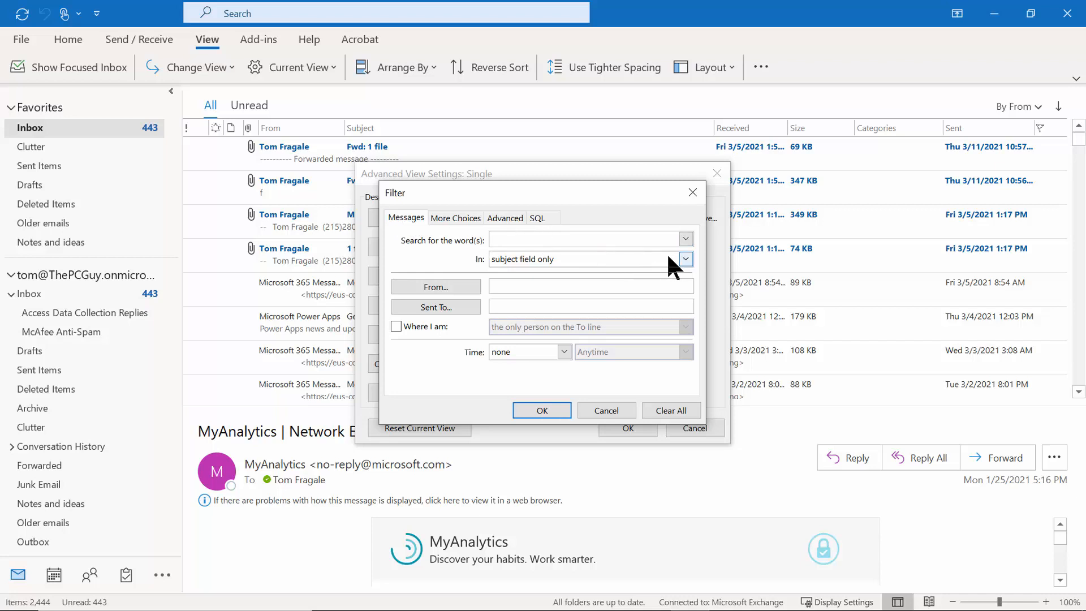
click(686, 260)
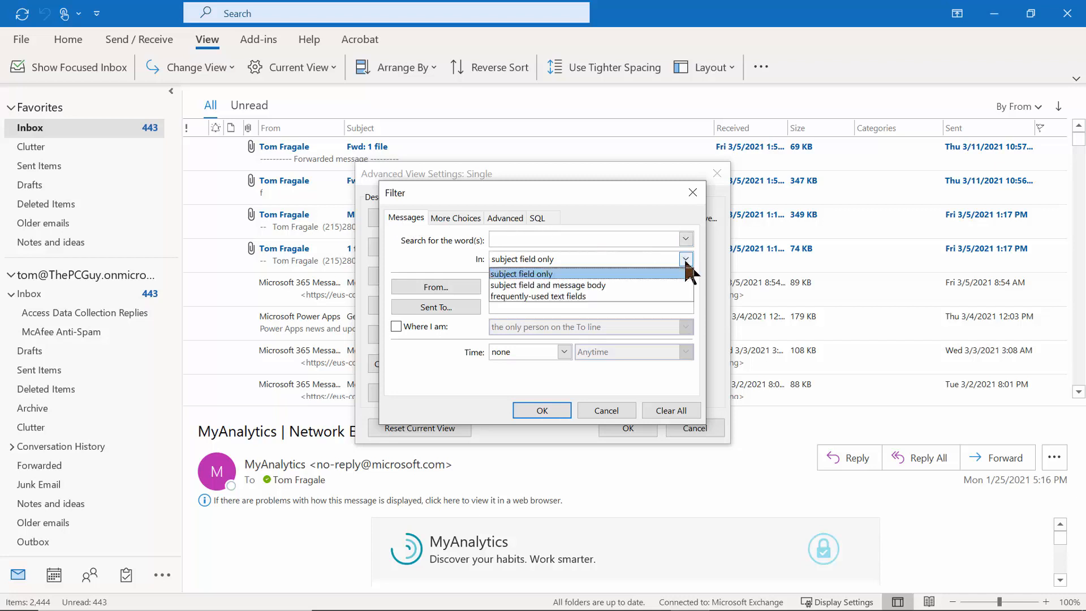
click(427, 250)
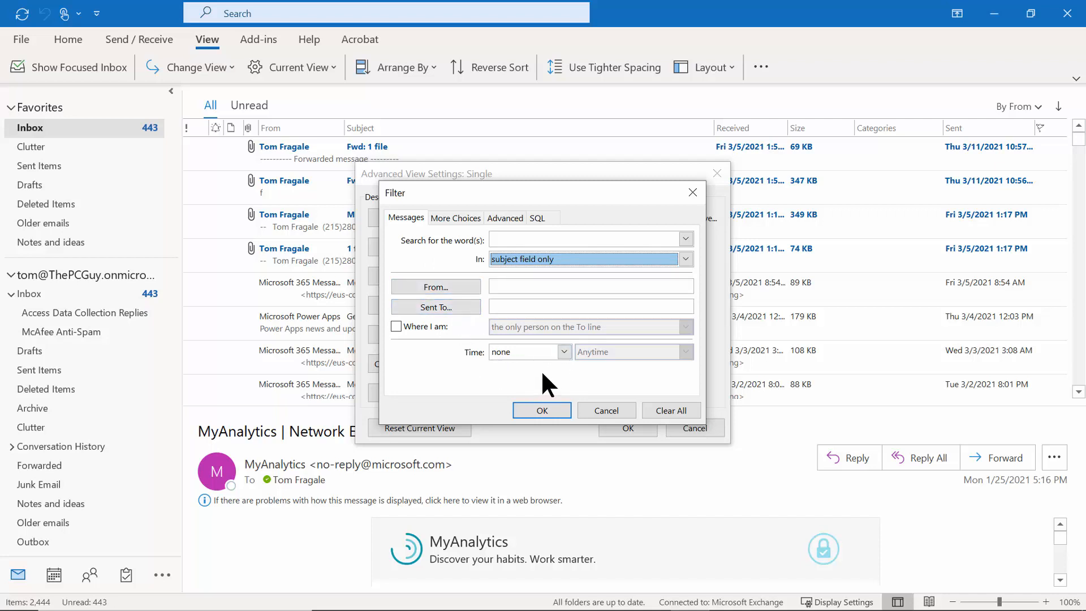
Step: Filter the Inbox view to messages received in the last 7 days and apply the view settings
click(564, 352)
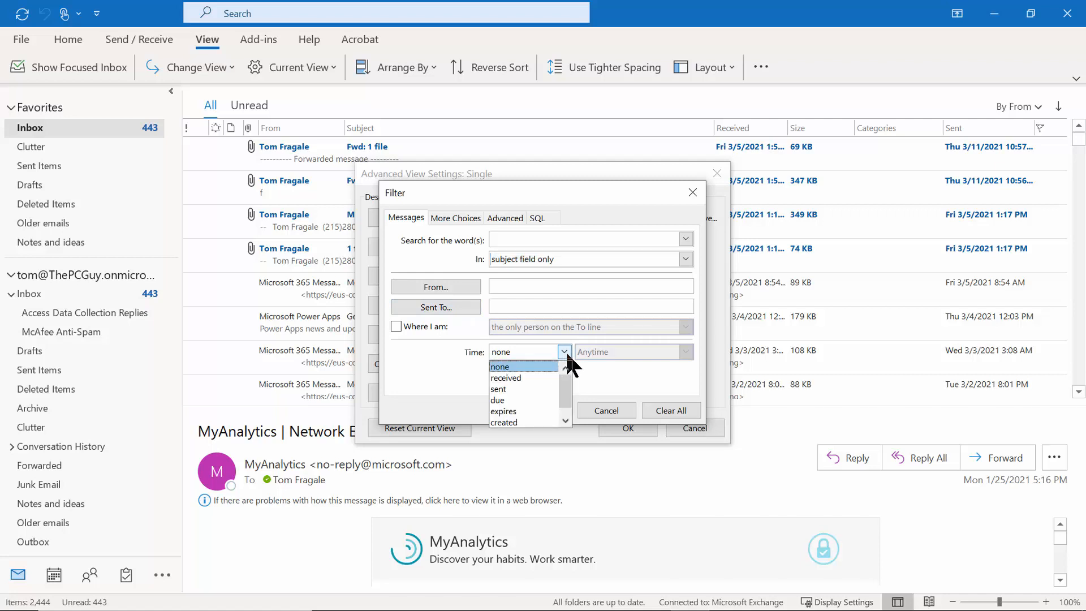
click(523, 377)
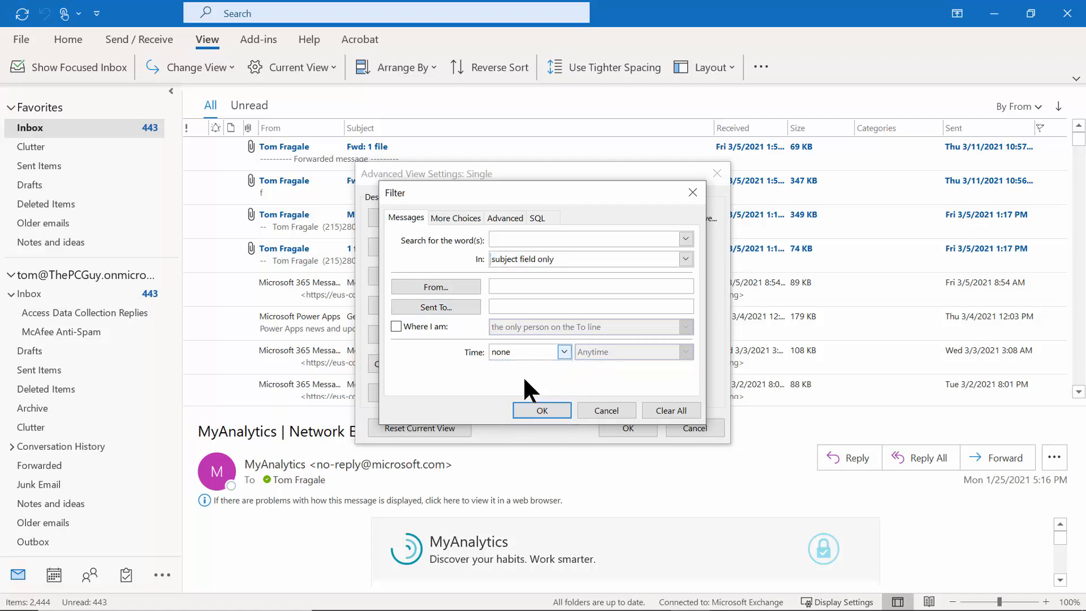
click(685, 352)
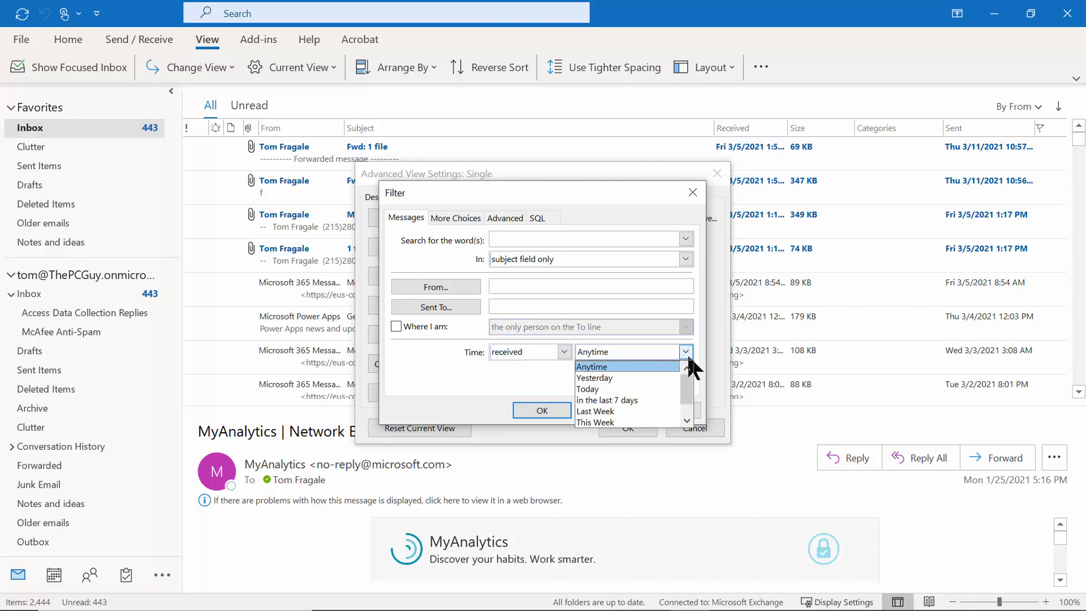
mouse_move(685, 368)
mouse_down()
mouse_move(696, 417)
mouse_move(694, 373)
mouse_up()
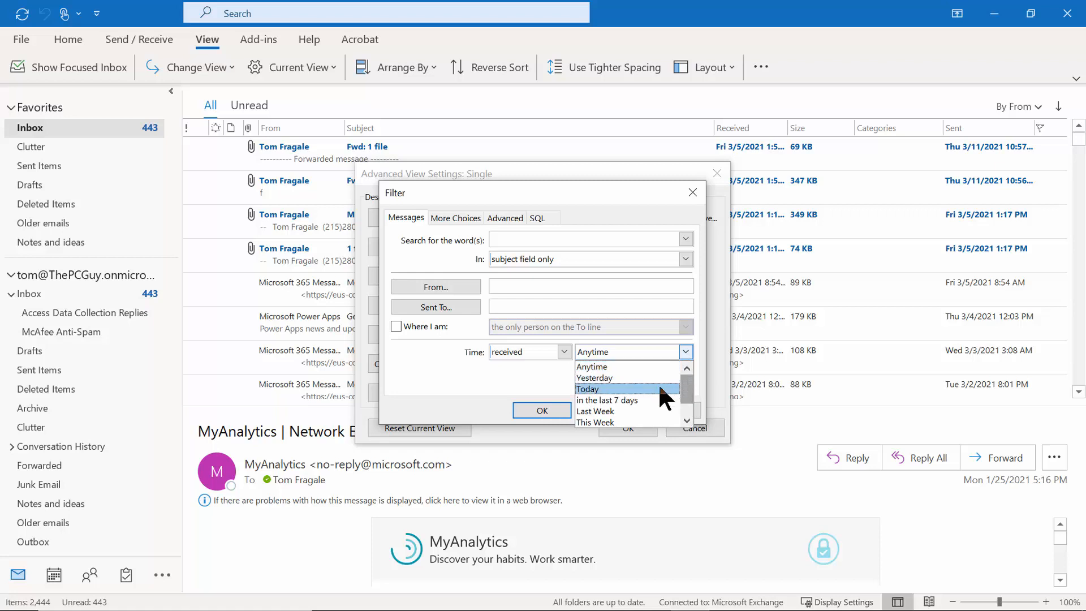
click(612, 400)
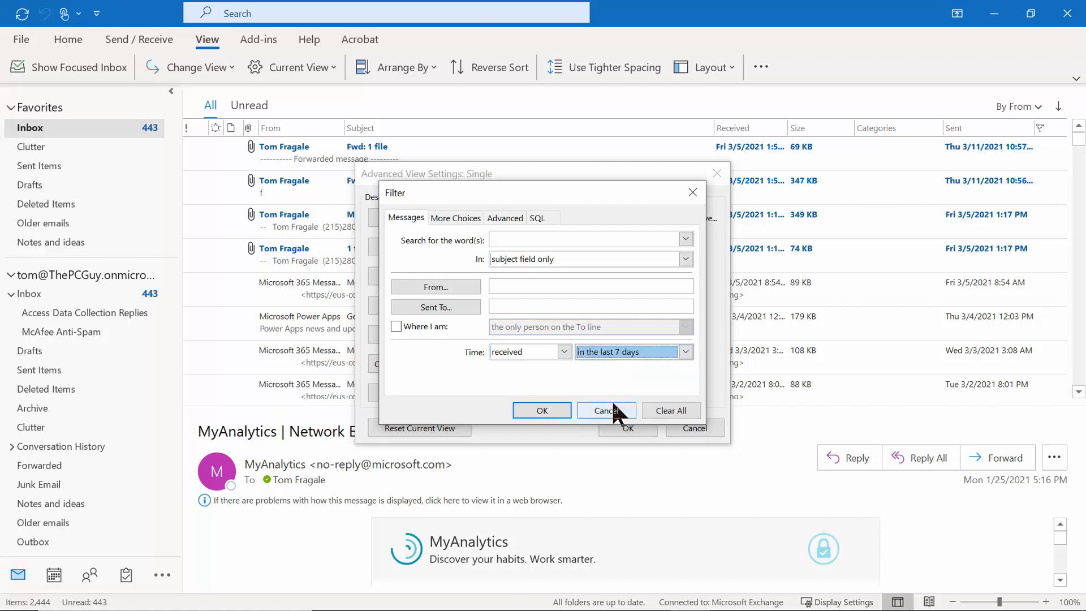
click(543, 410)
click(622, 428)
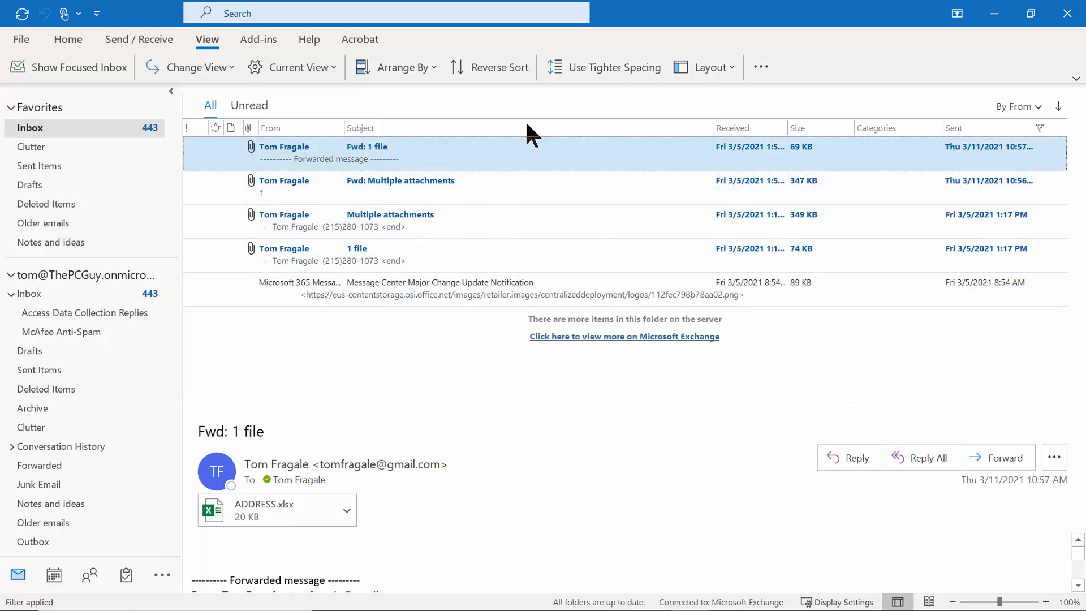
Step: Look over the advanced search options for the Current Mailbox and close them without running a search
click(300, 12)
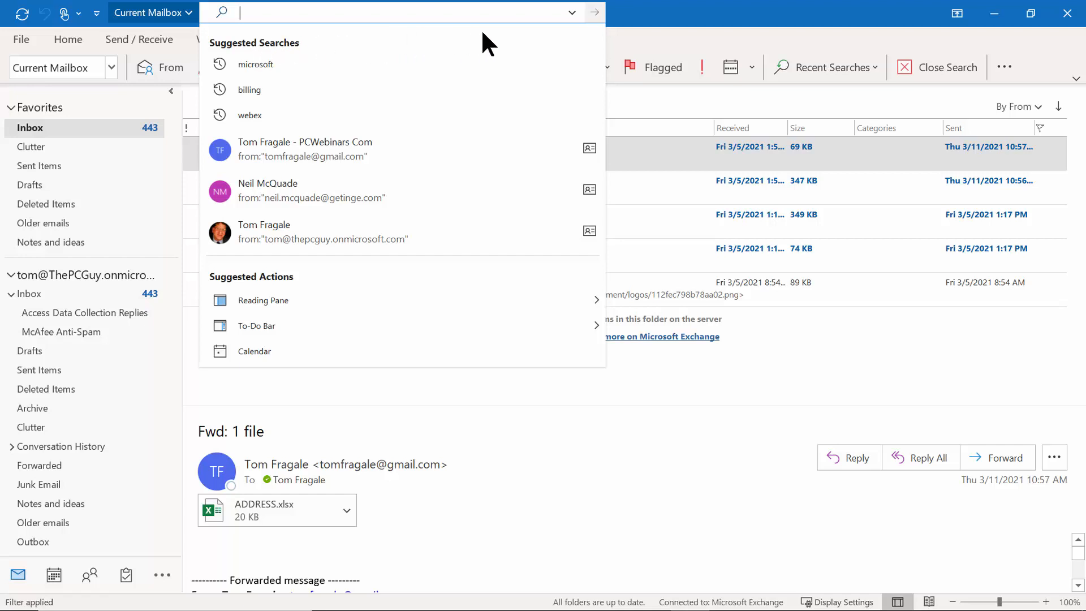
click(572, 13)
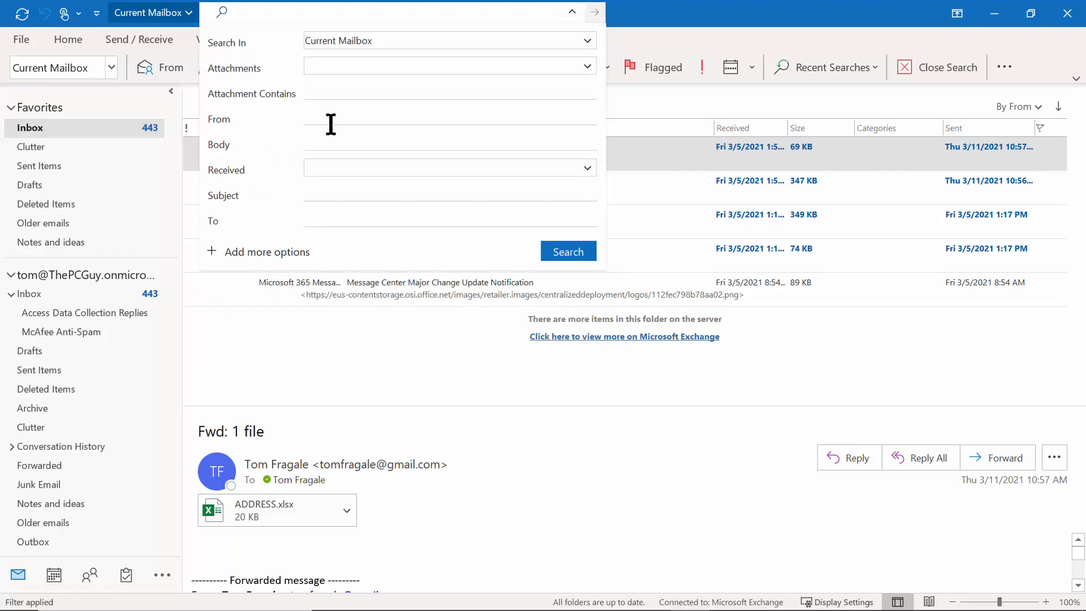
click(690, 36)
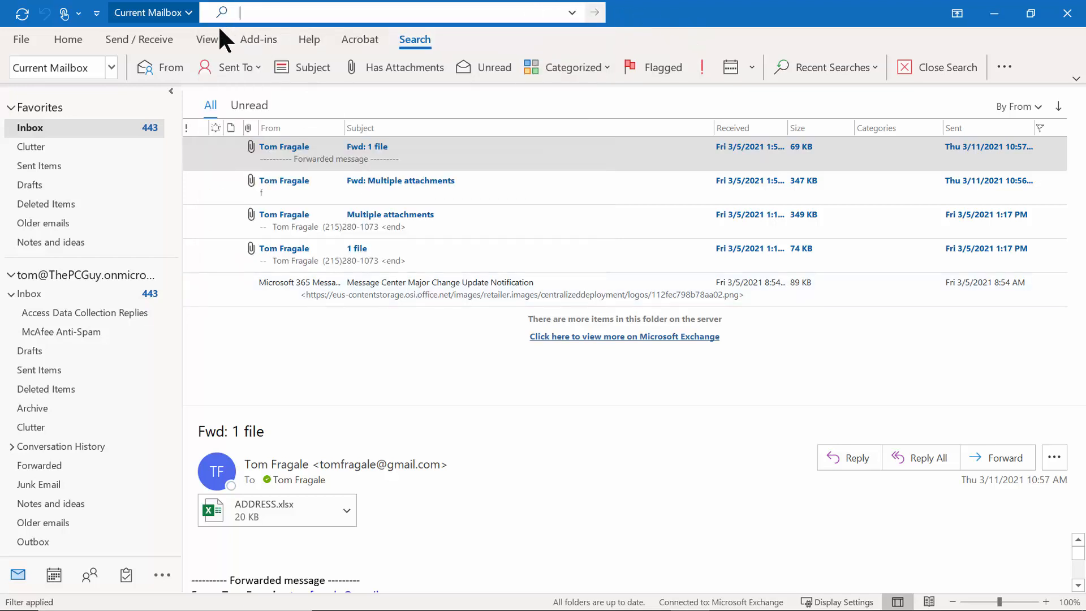
Step: Open the filter in the current view's settings and clear all its criteria, removing the received-in-the-last-7-days condition
click(205, 39)
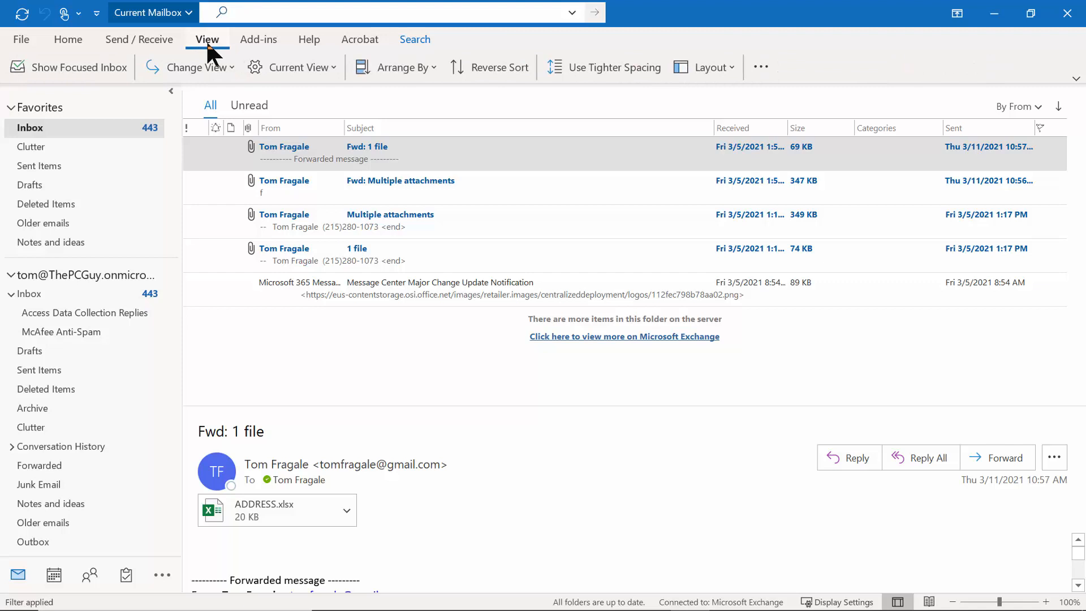
click(317, 69)
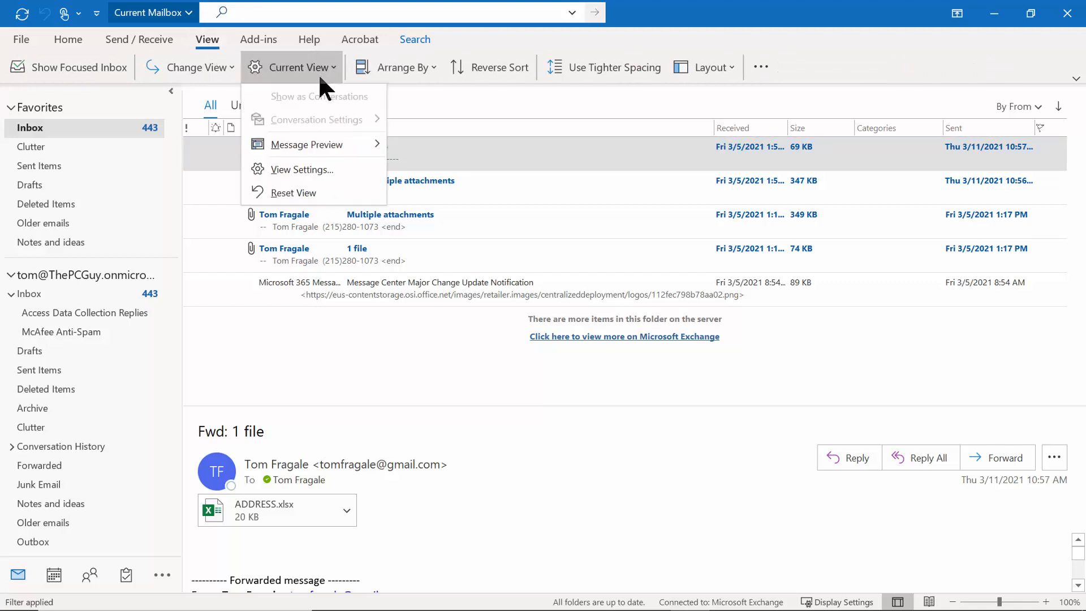
click(320, 169)
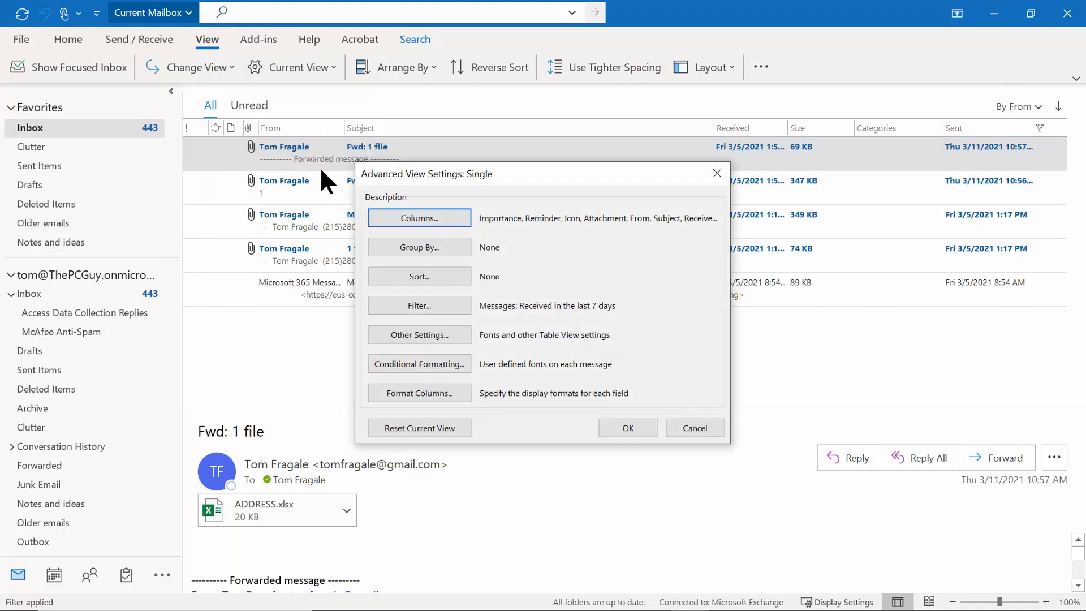
click(409, 306)
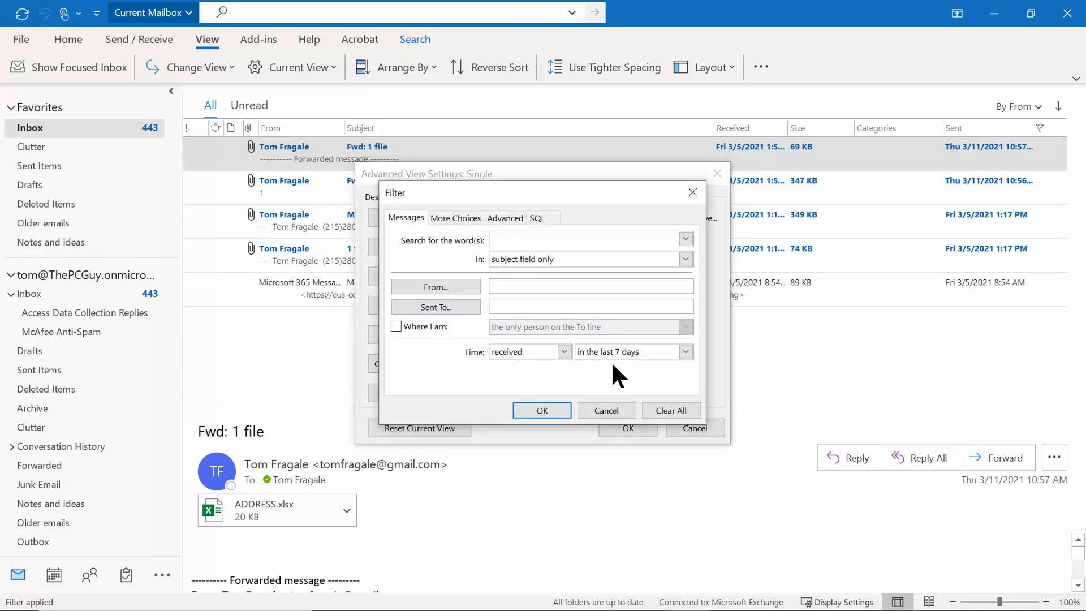
click(670, 409)
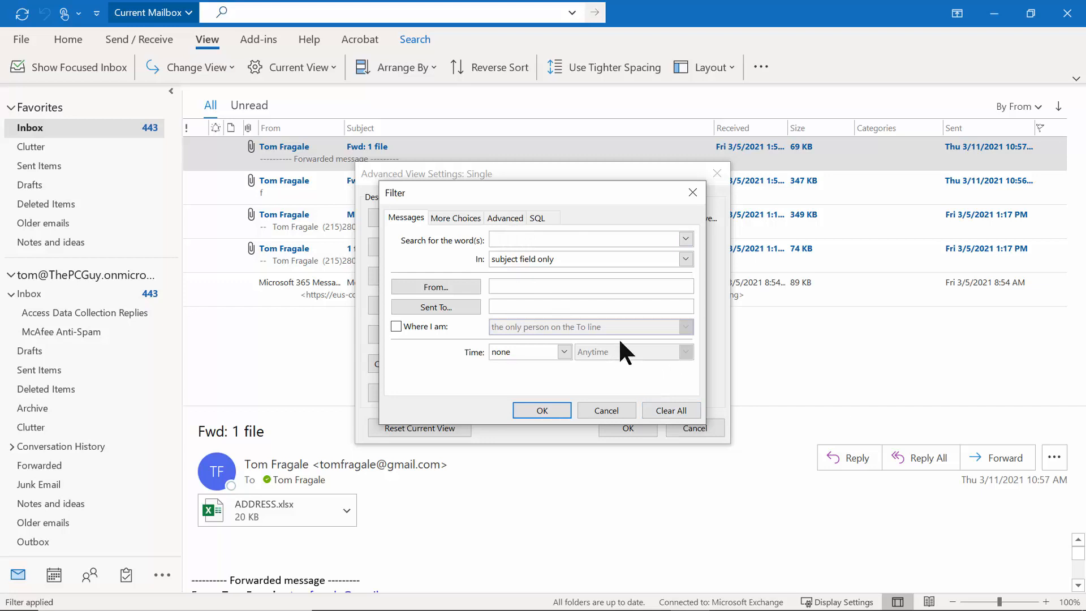
Step: Filter the Inbox view to messages with a size greater than 100 kilobytes and apply the view settings
click(450, 217)
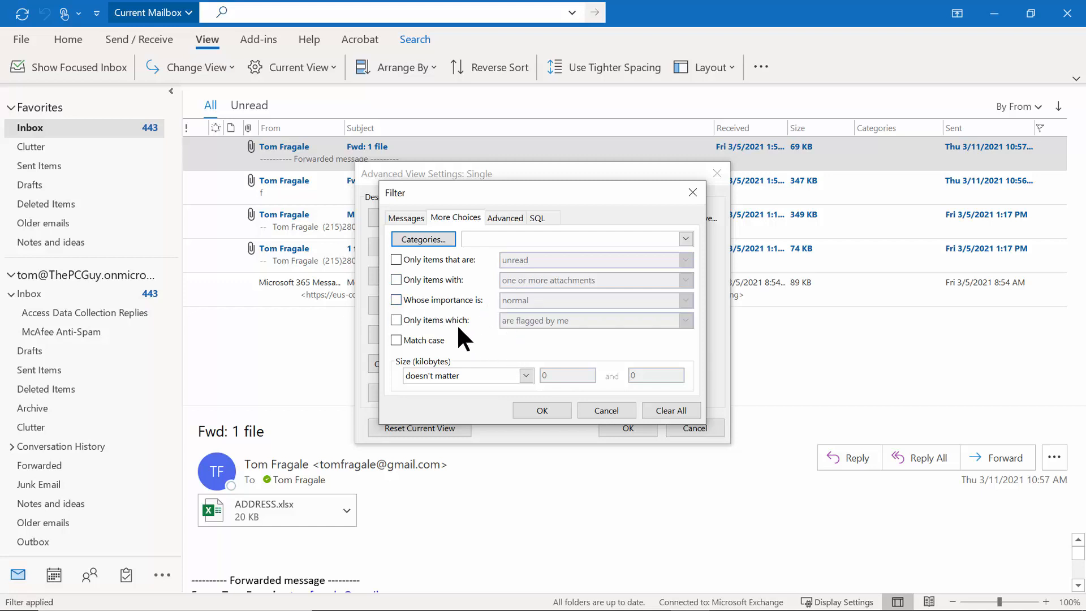
click(436, 317)
click(436, 317)
click(526, 376)
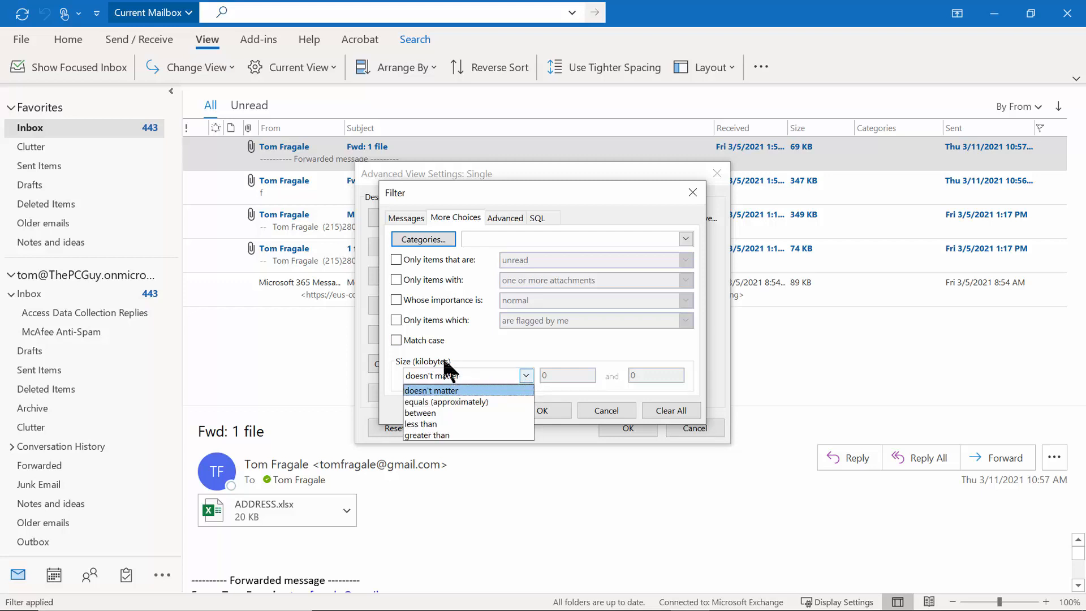
click(441, 435)
key(Tab)
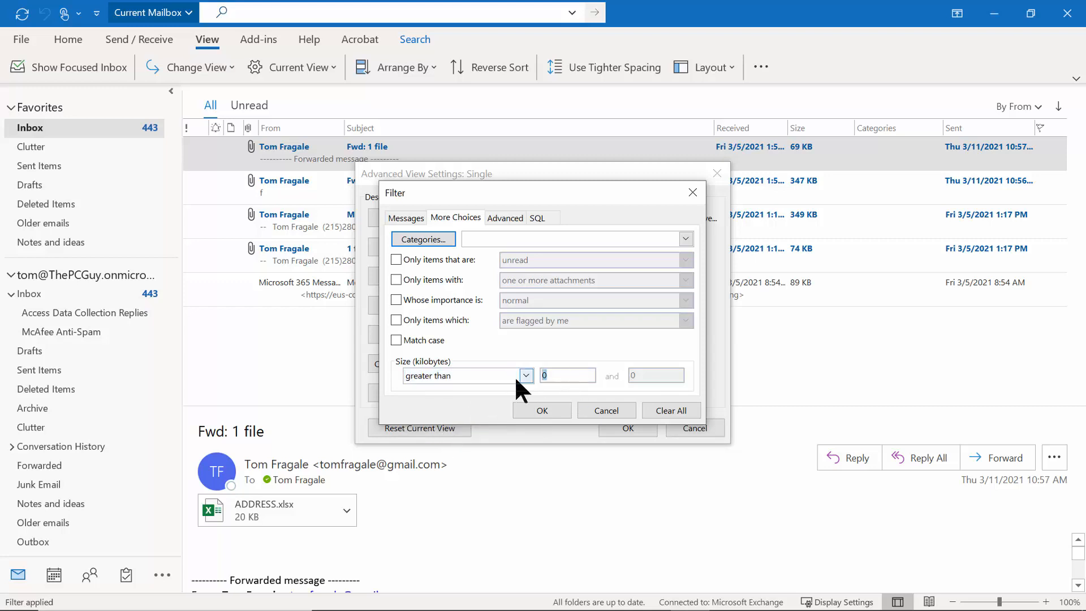
text(100)
click(538, 416)
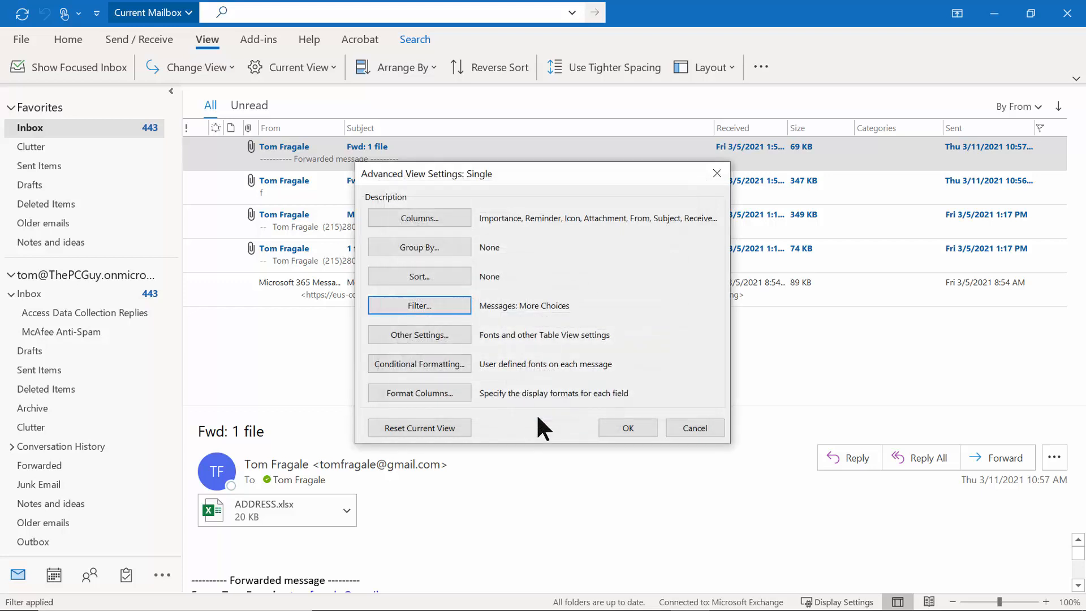
click(618, 425)
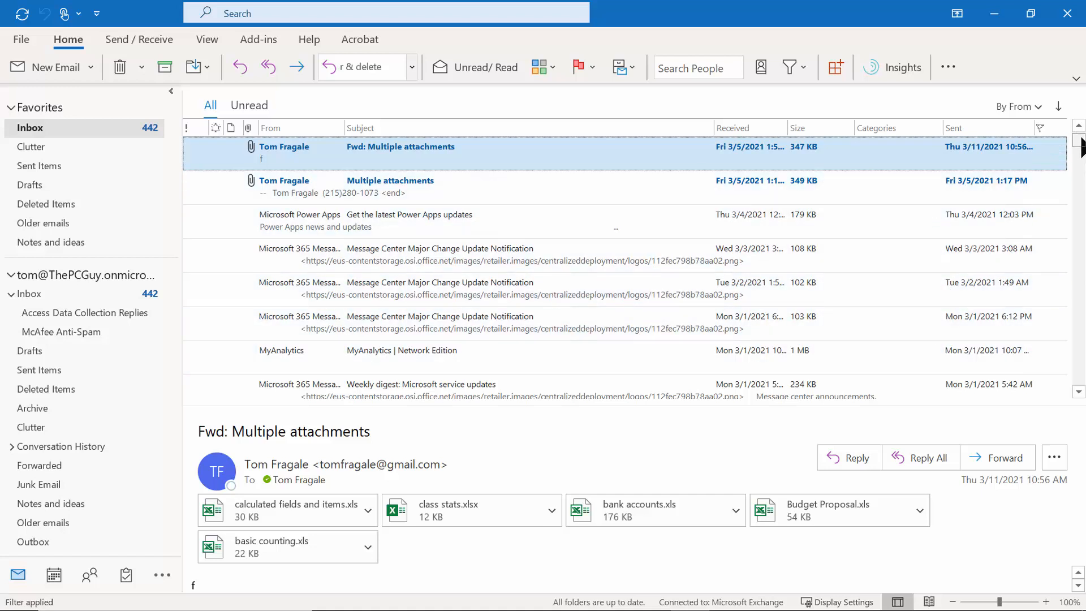
Step: Reopen the filter in the current view's settings and clear the message size condition
drag(1083, 163, 1085, 137)
click(205, 39)
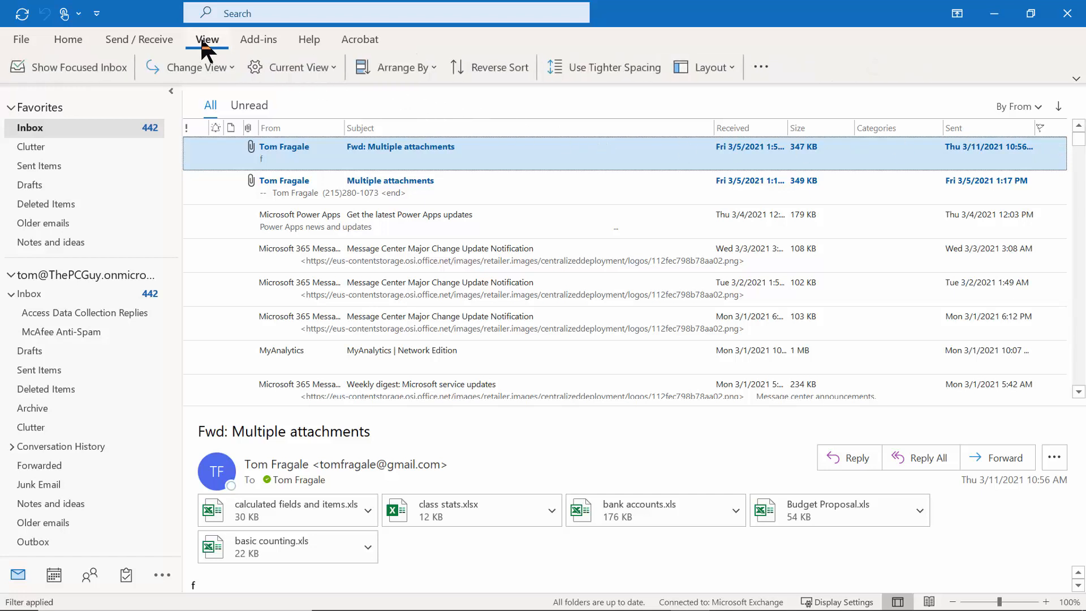
click(310, 79)
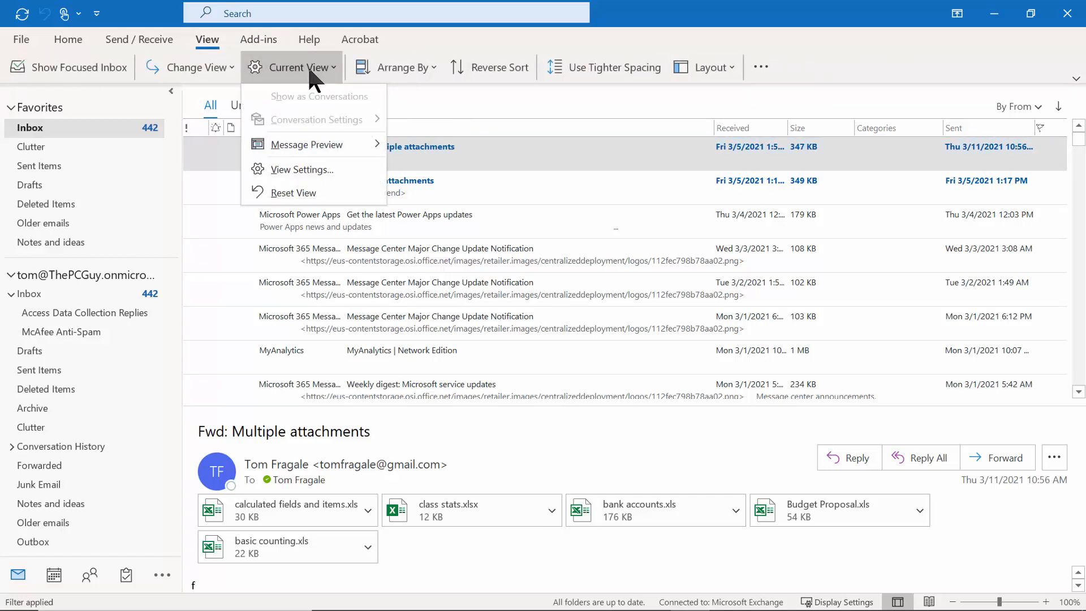
click(305, 171)
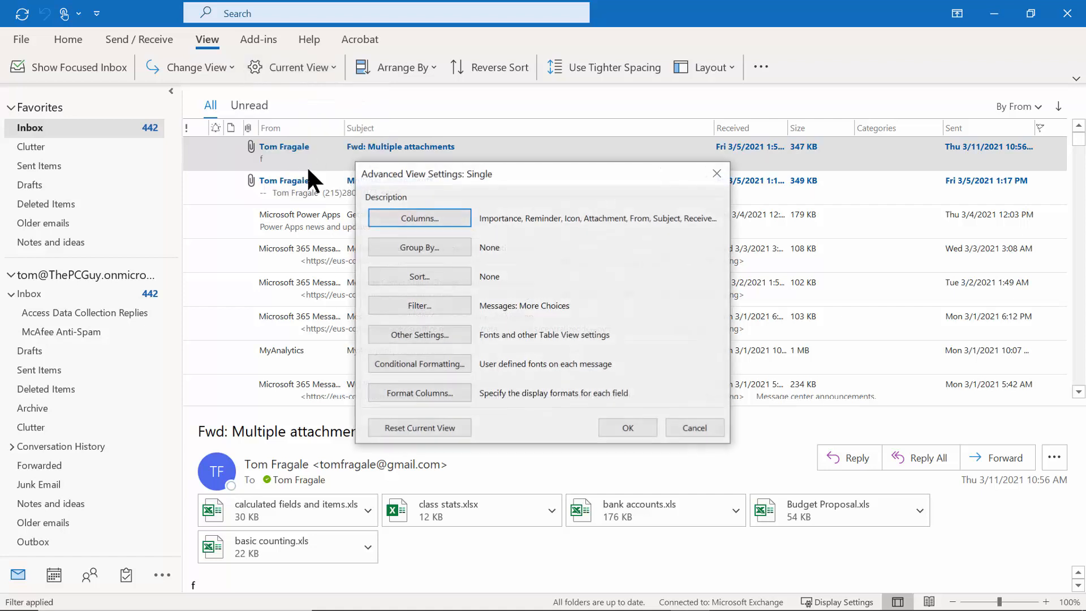
click(435, 307)
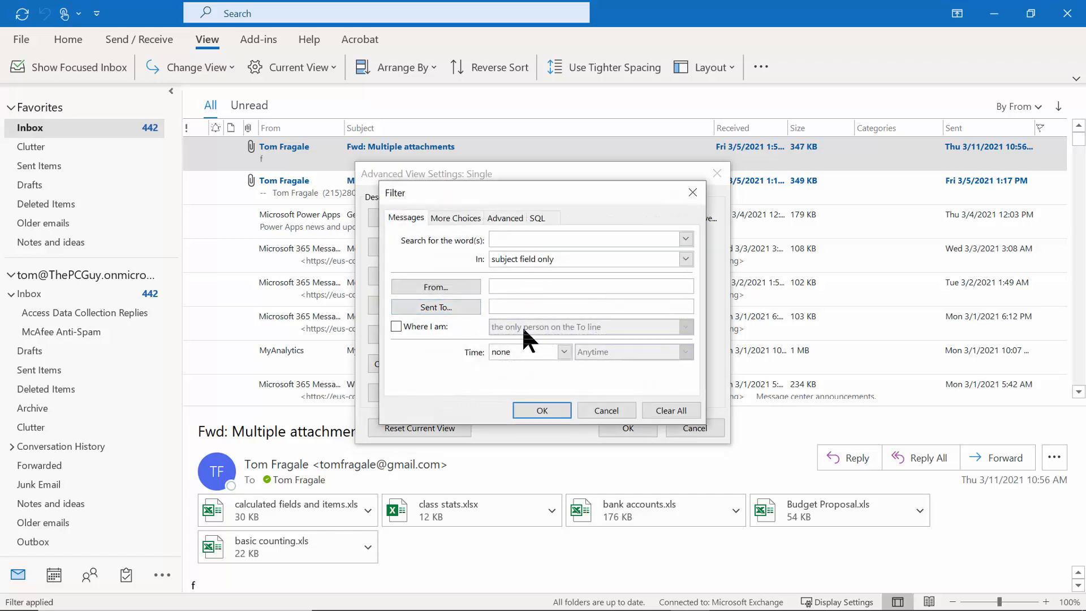
click(448, 217)
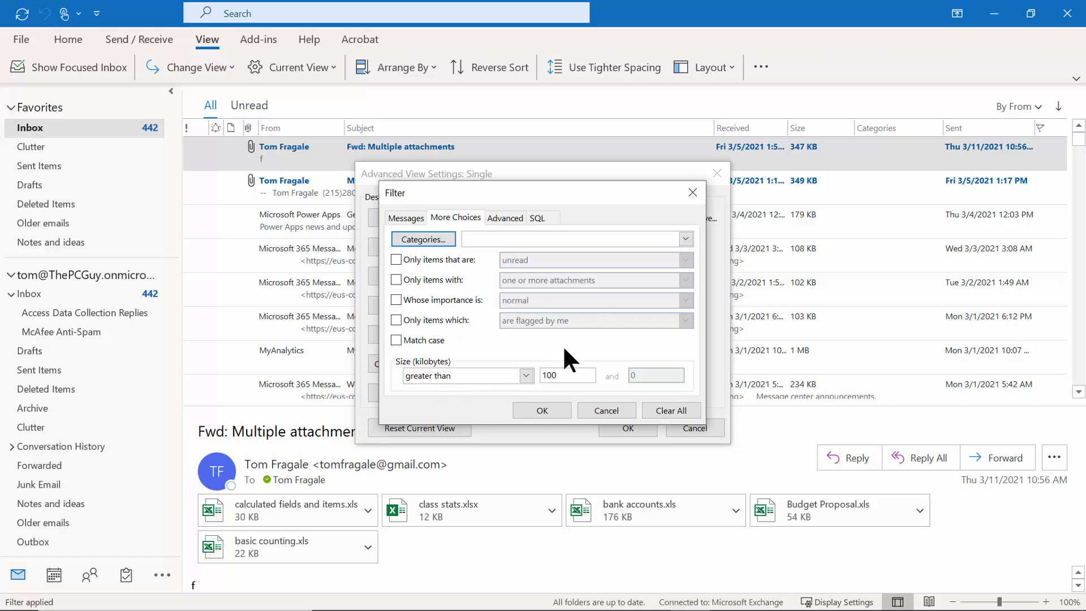
click(659, 411)
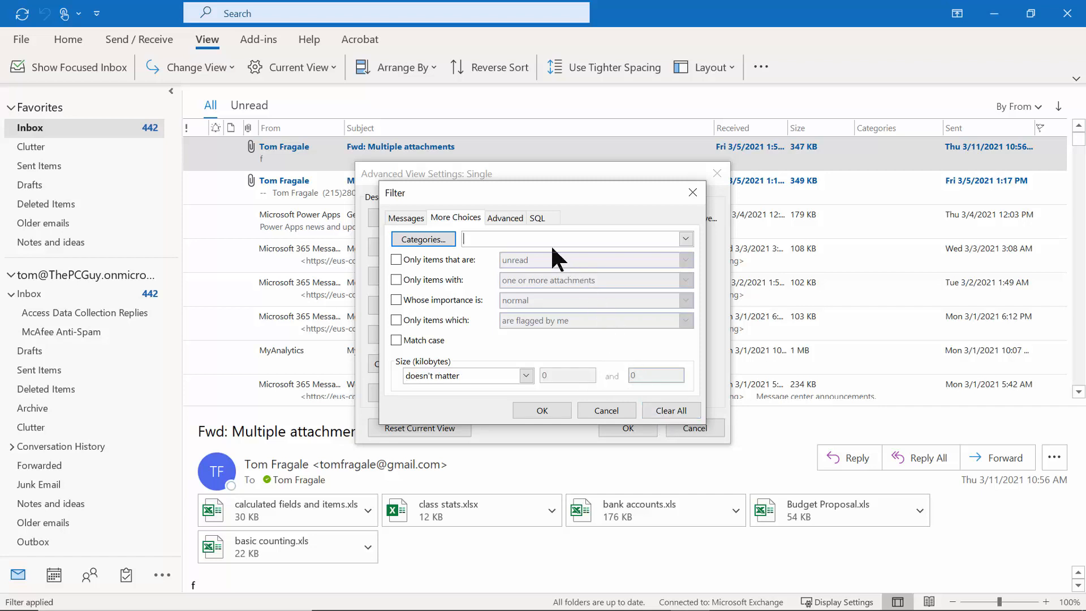
Step: Add an advanced filter criterion where the From field contains "Microsoft"
click(504, 220)
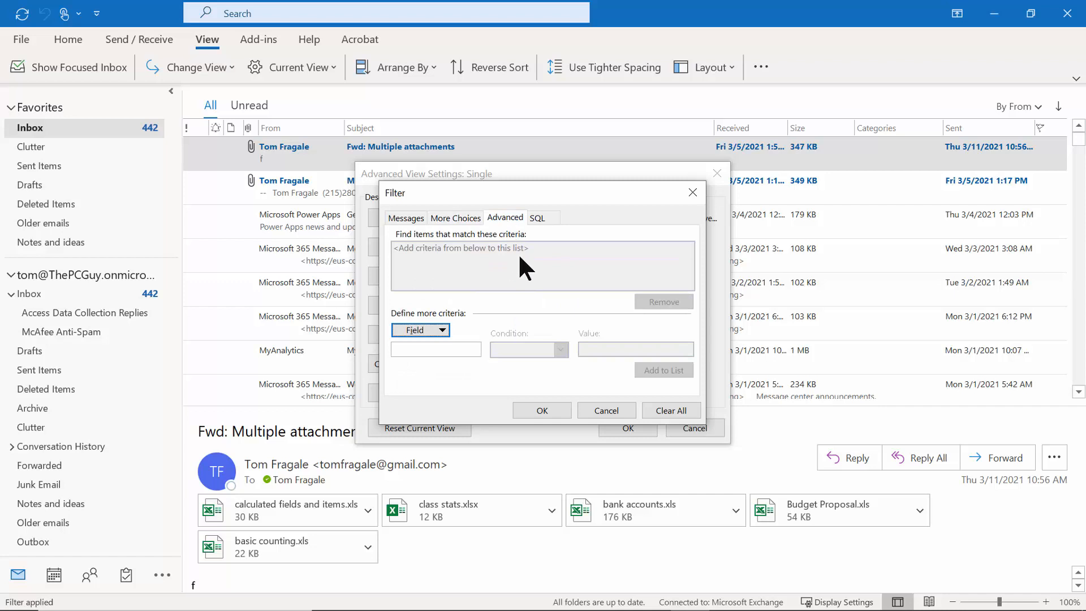
click(443, 331)
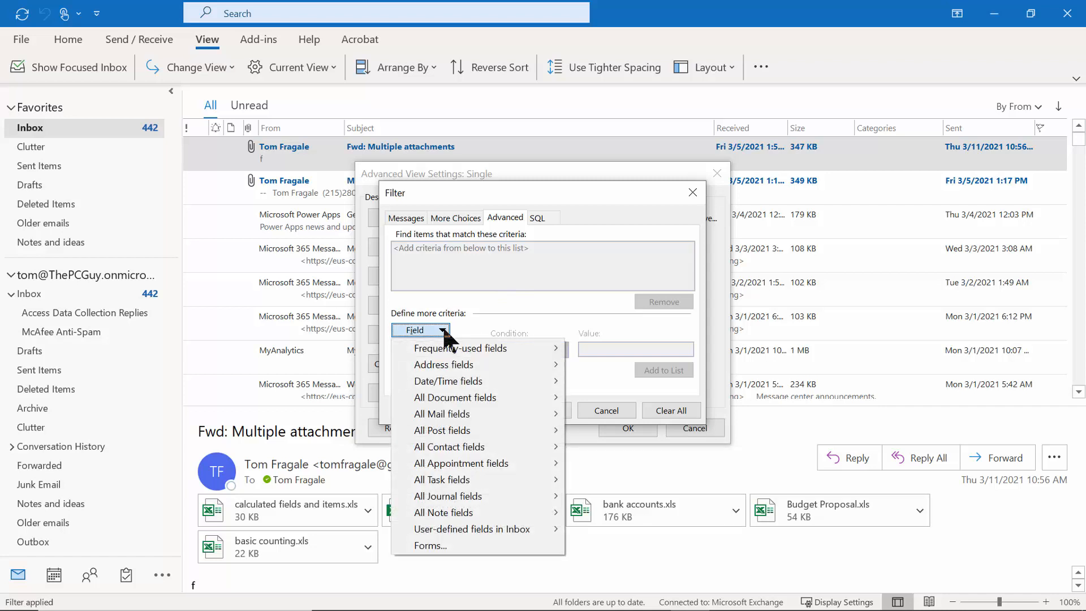
mouse_move(444, 357)
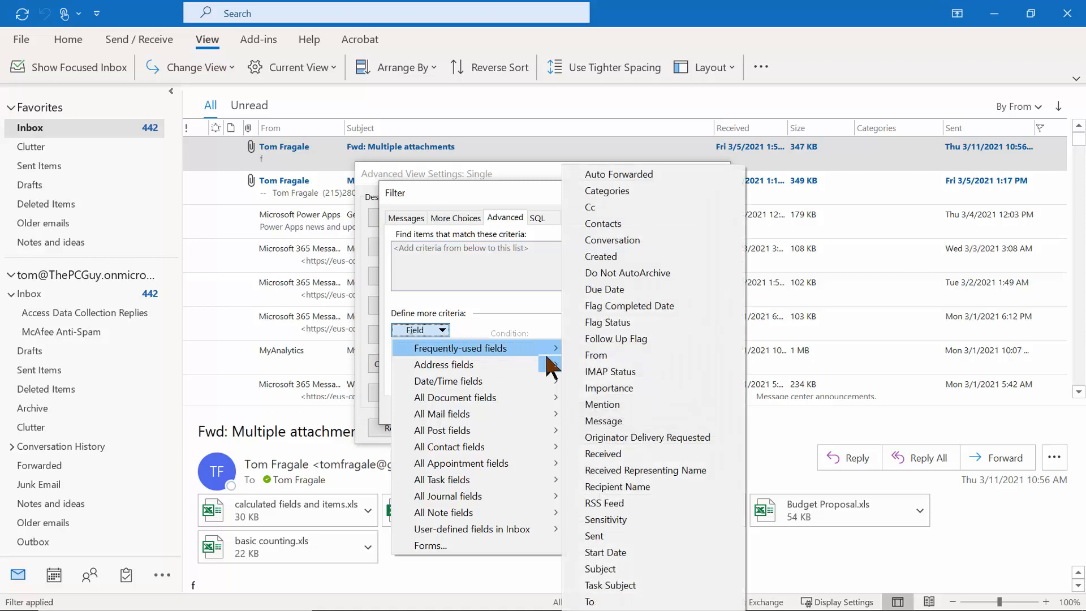
click(605, 351)
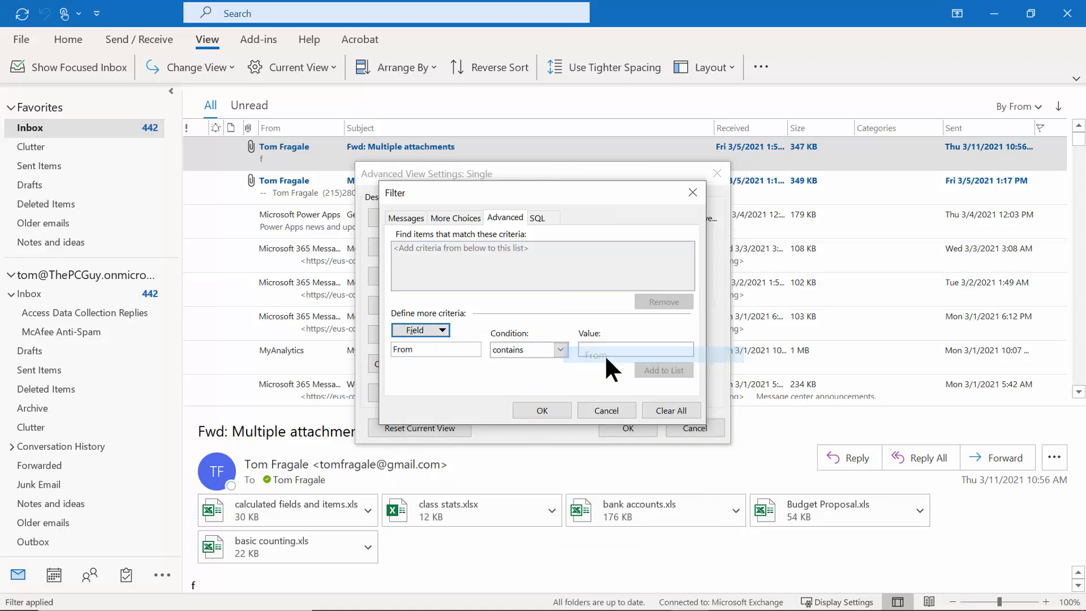
click(599, 349)
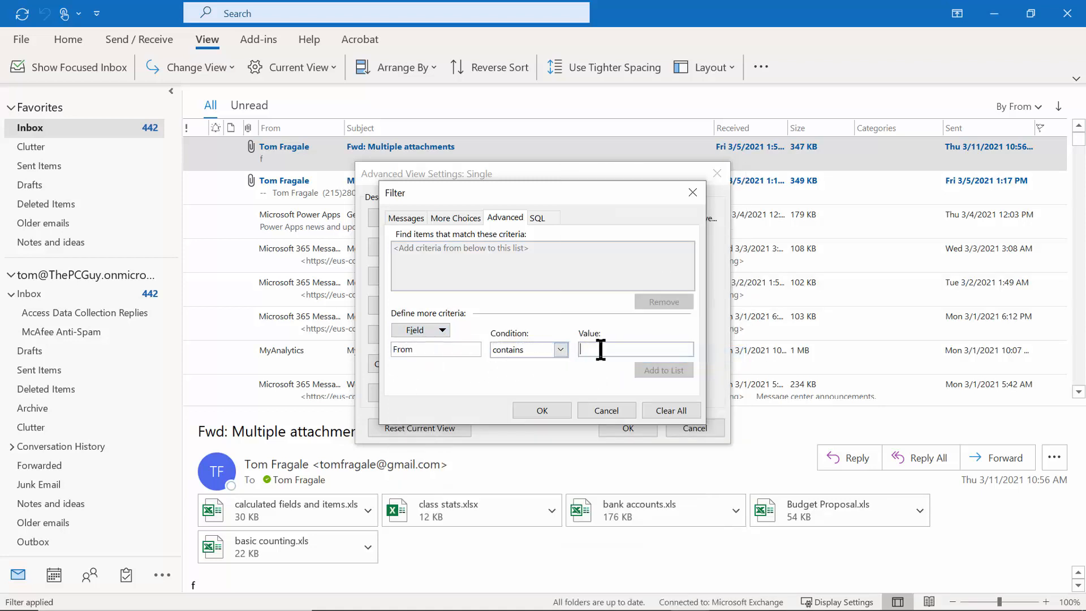
text(Micro)
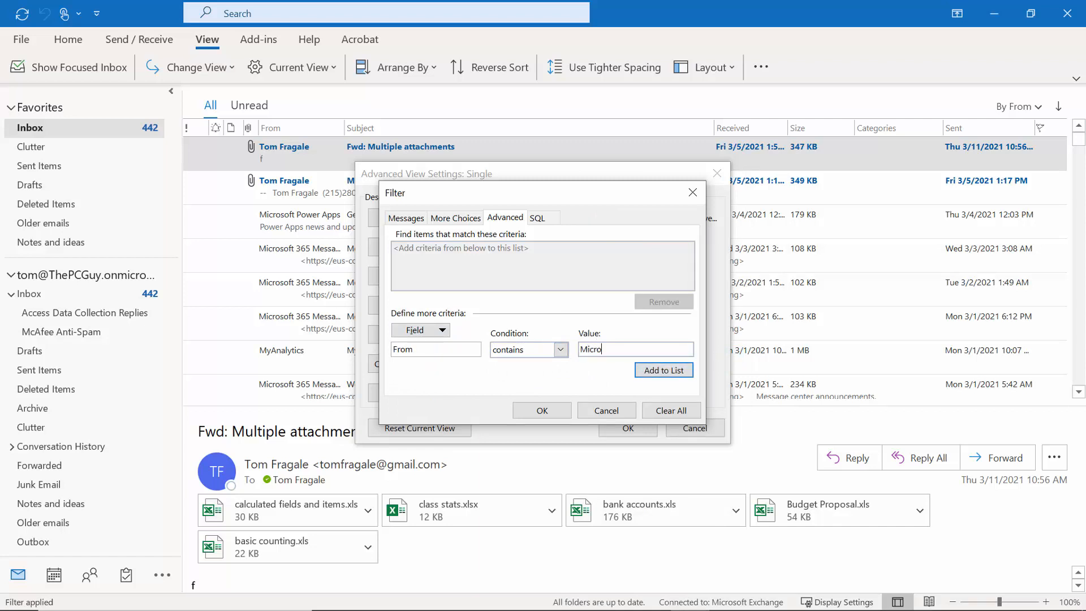
text(sf)
key(BackSpace)
text(oft)
click(656, 371)
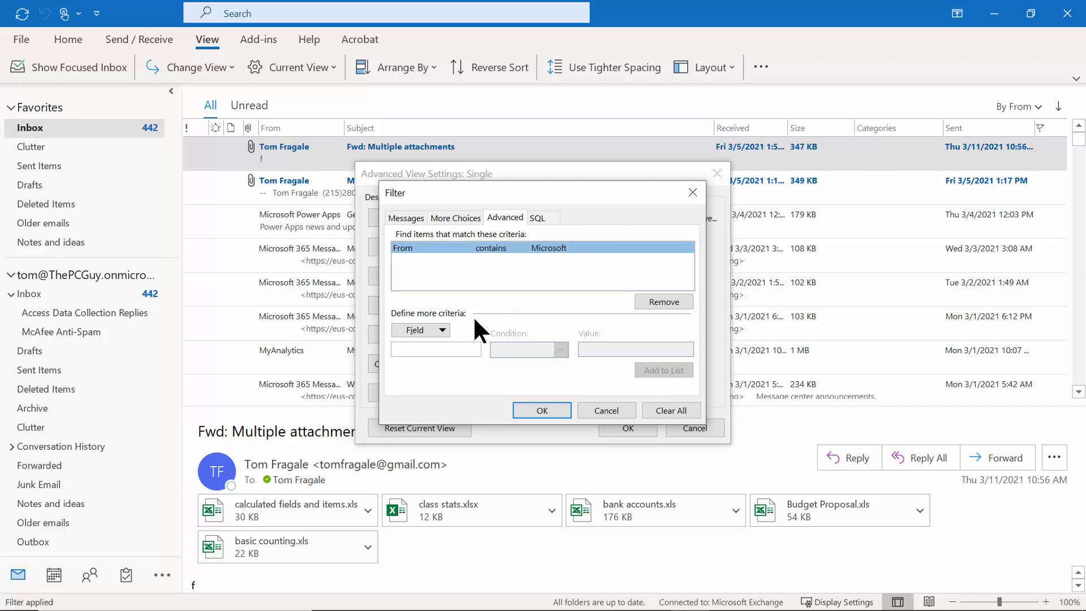
Step: Add a second advanced criterion where the Subject field contains "billing" and confirm the filter
click(442, 330)
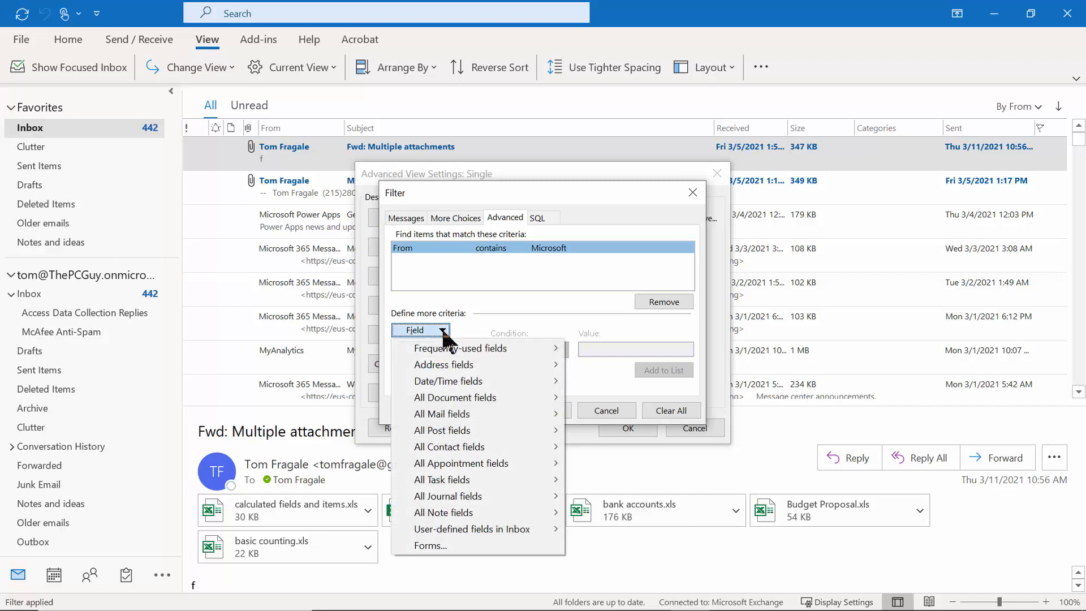
mouse_move(443, 342)
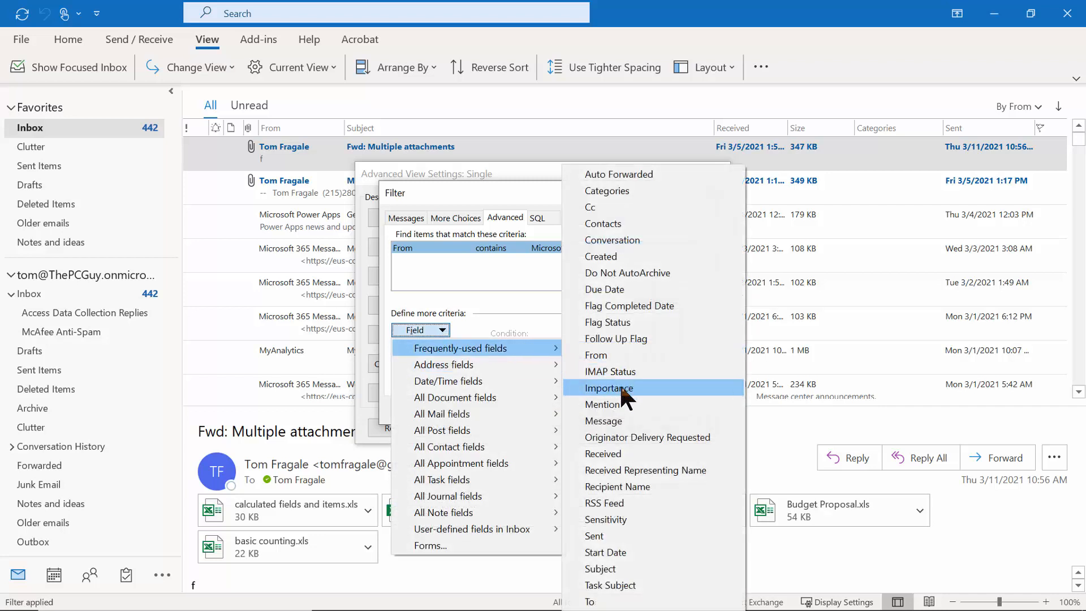
click(616, 568)
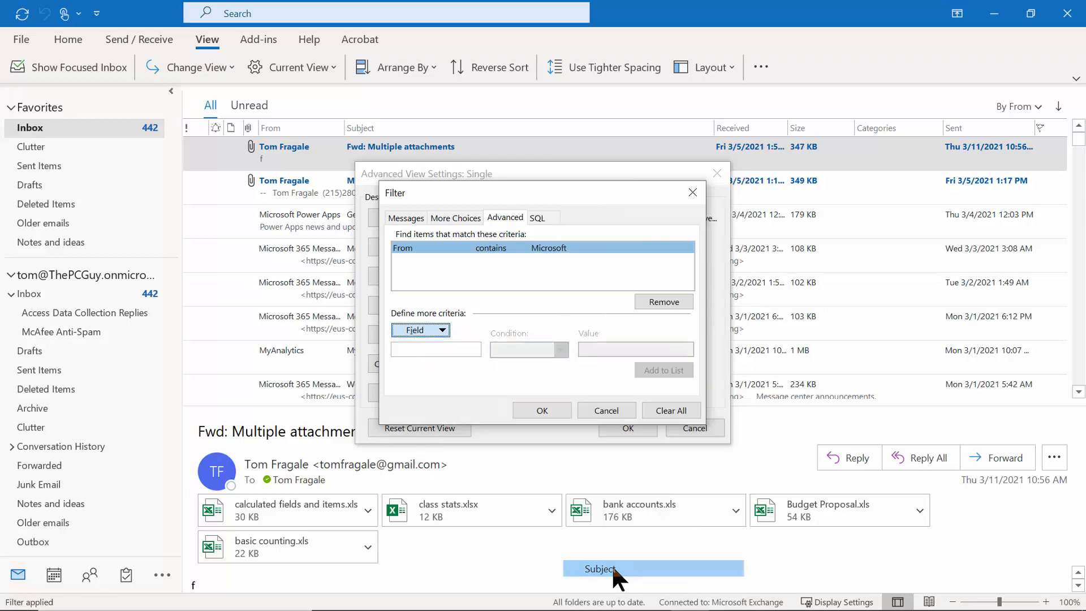
click(611, 349)
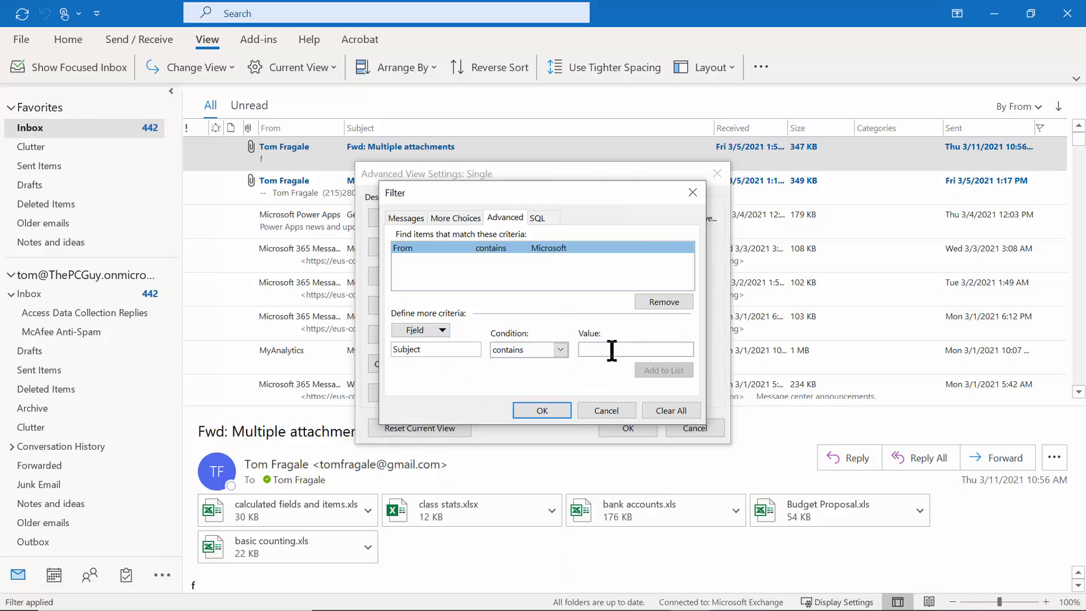
text(billing)
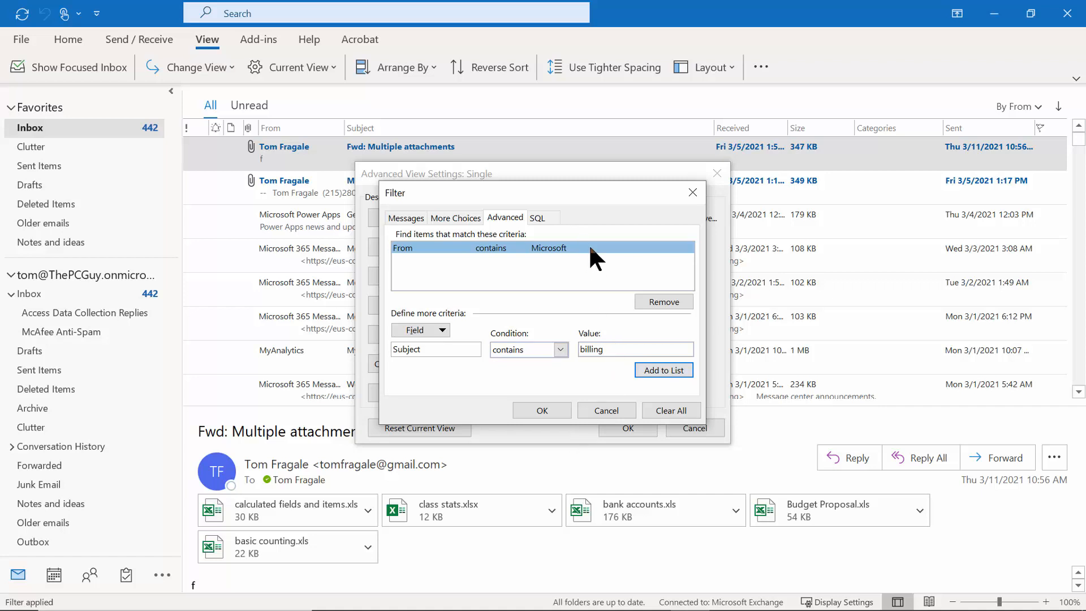
click(663, 370)
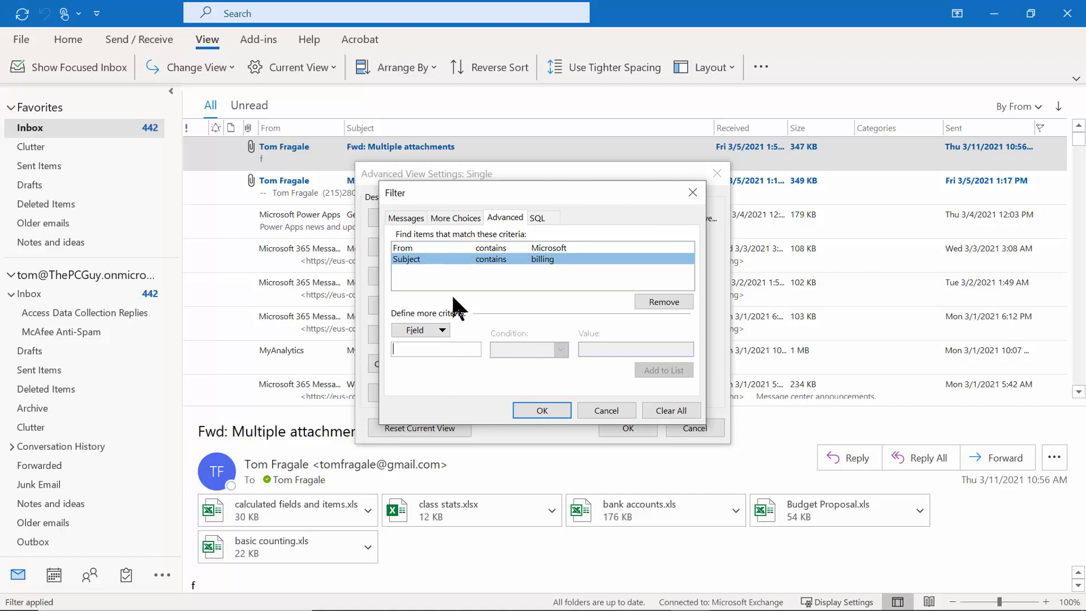
click(450, 217)
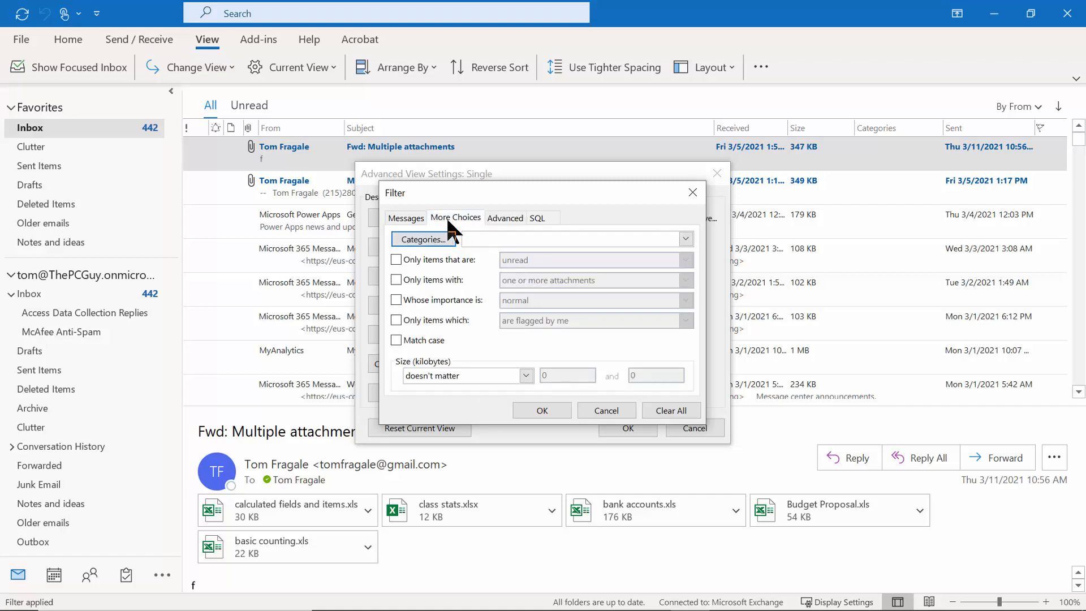
click(406, 217)
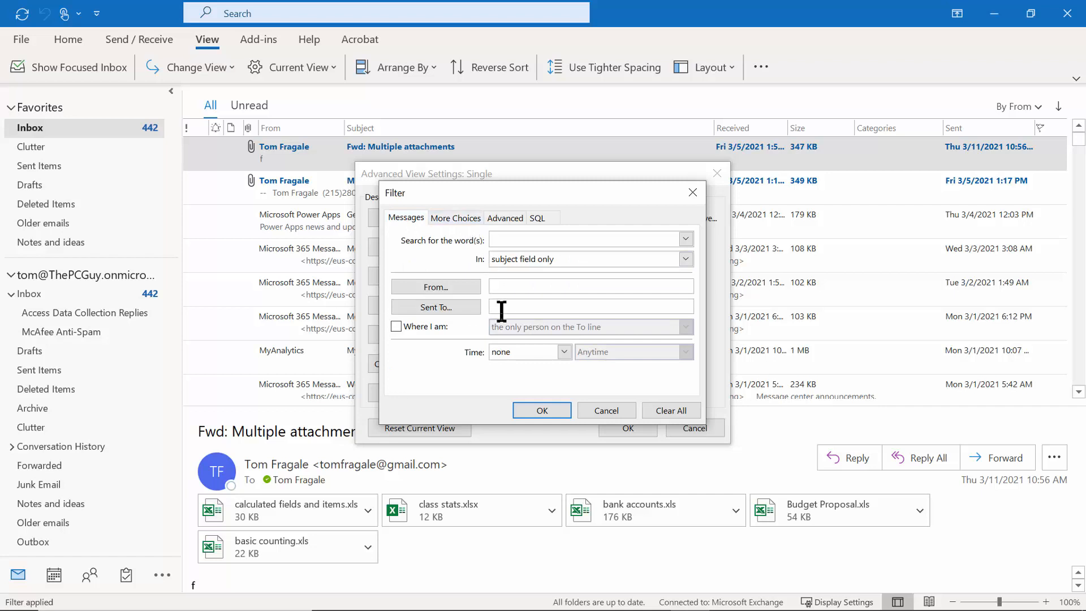
click(541, 410)
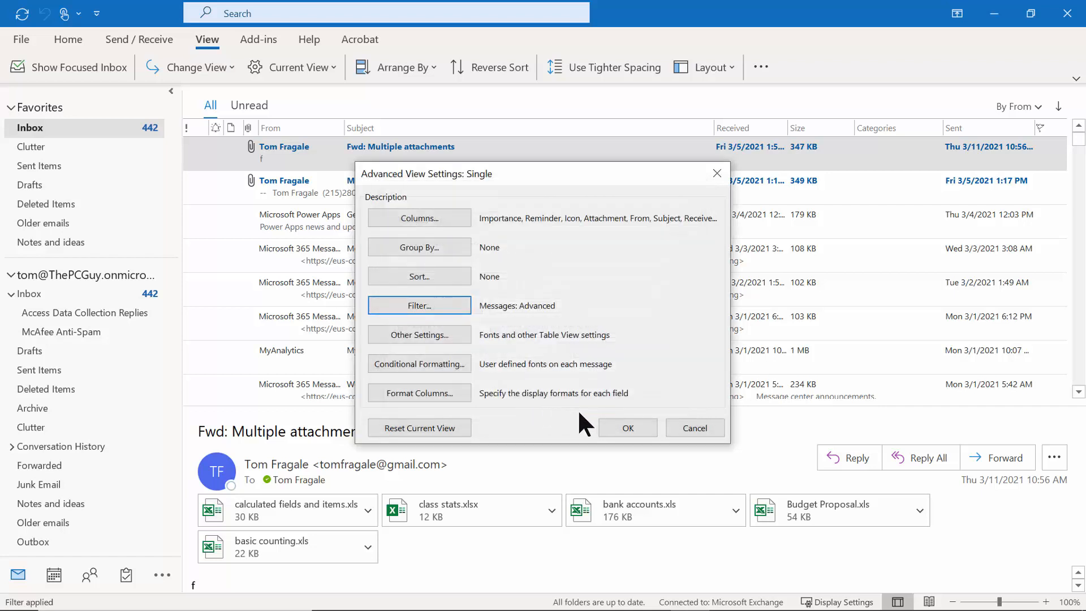
Step: Apply the view settings with the advanced filter to the Inbox
click(623, 428)
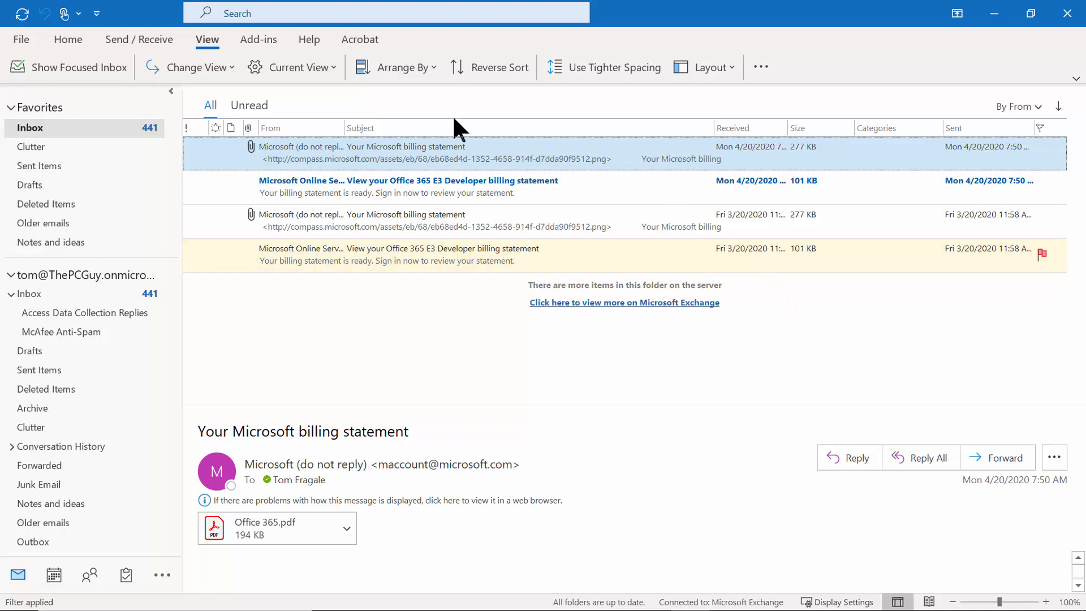
Step: Examine the advanced search options for the current mailbox and close them
click(268, 14)
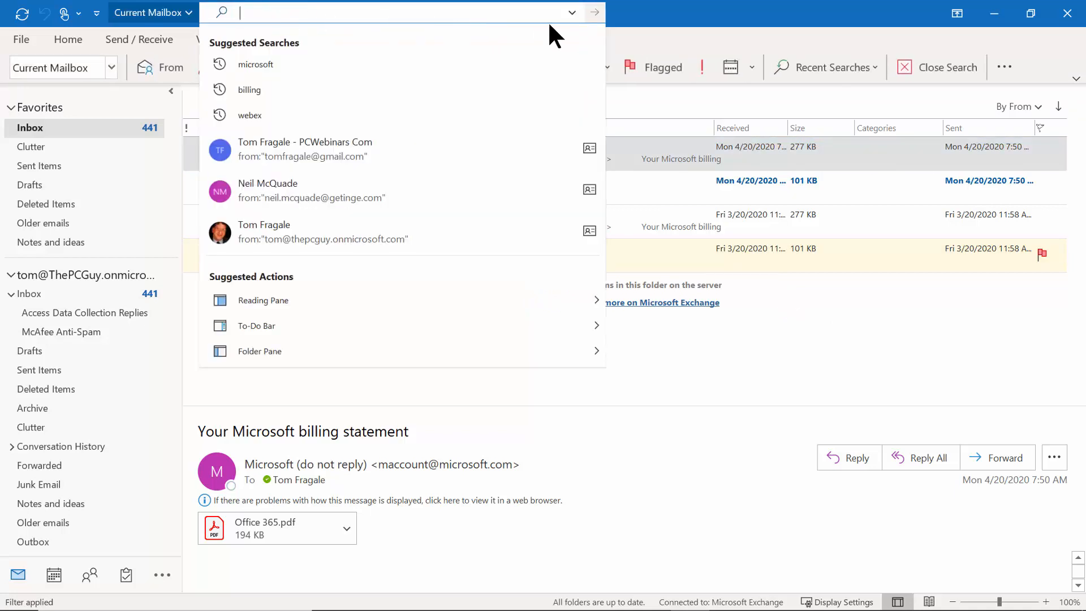
click(572, 13)
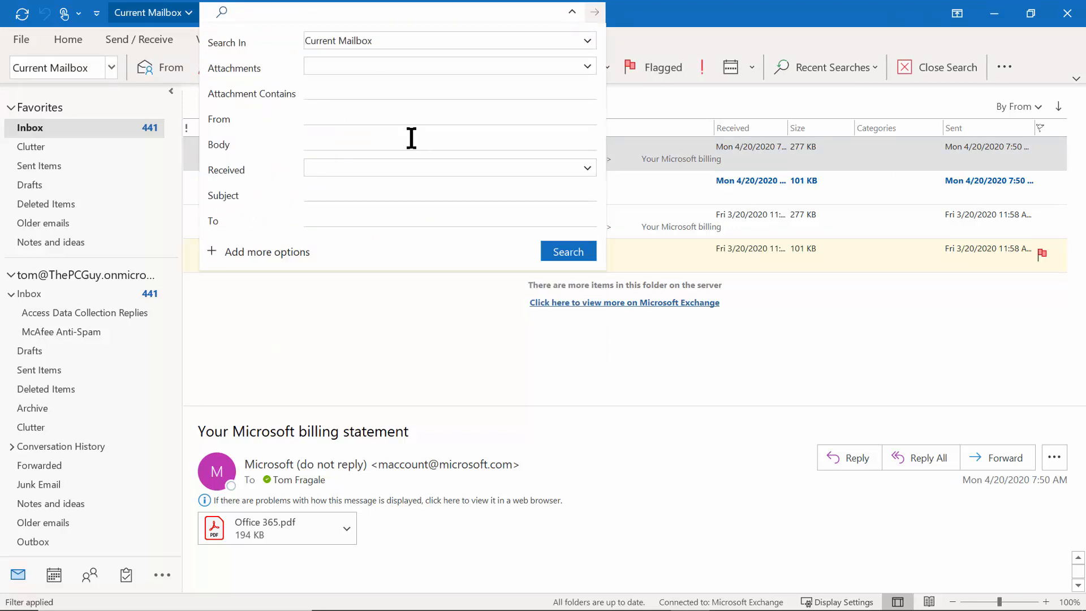
click(667, 39)
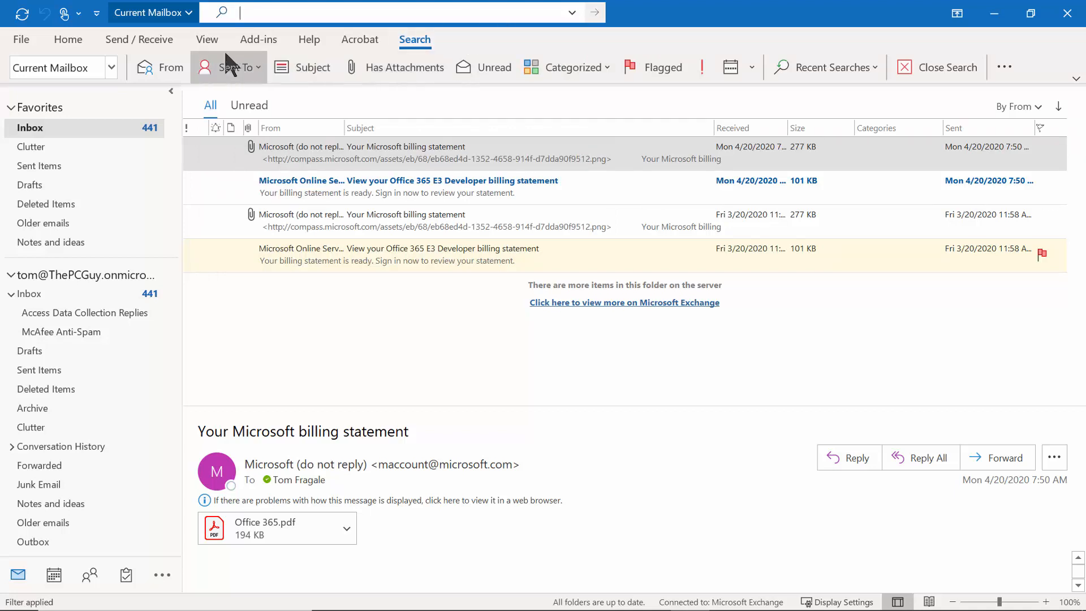
Step: Clear all filter conditions in the current view's settings and apply the change to the Inbox
click(200, 44)
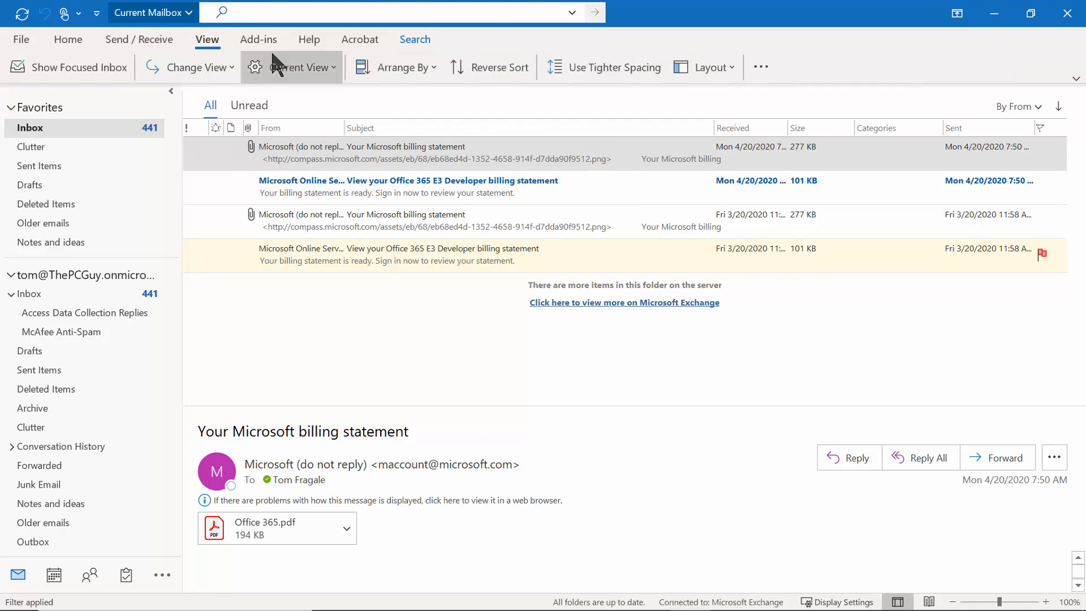
click(331, 69)
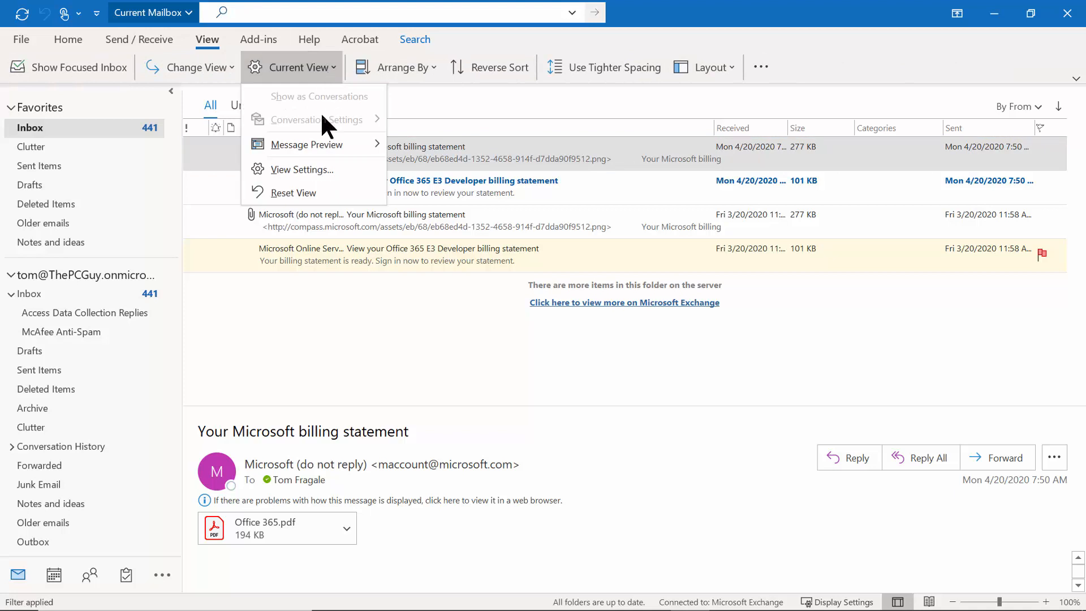
click(317, 170)
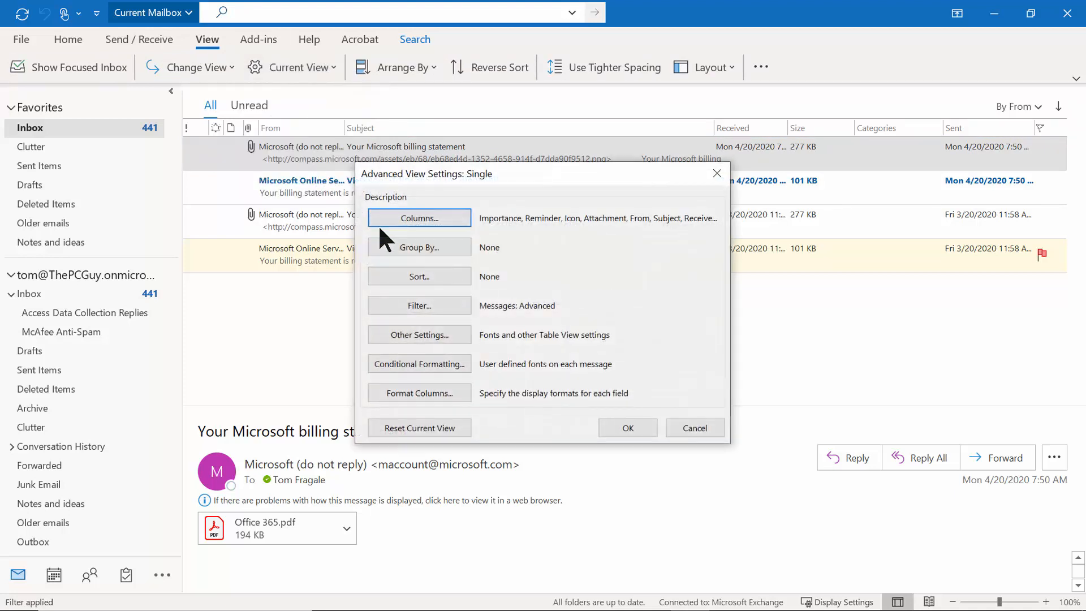
click(419, 305)
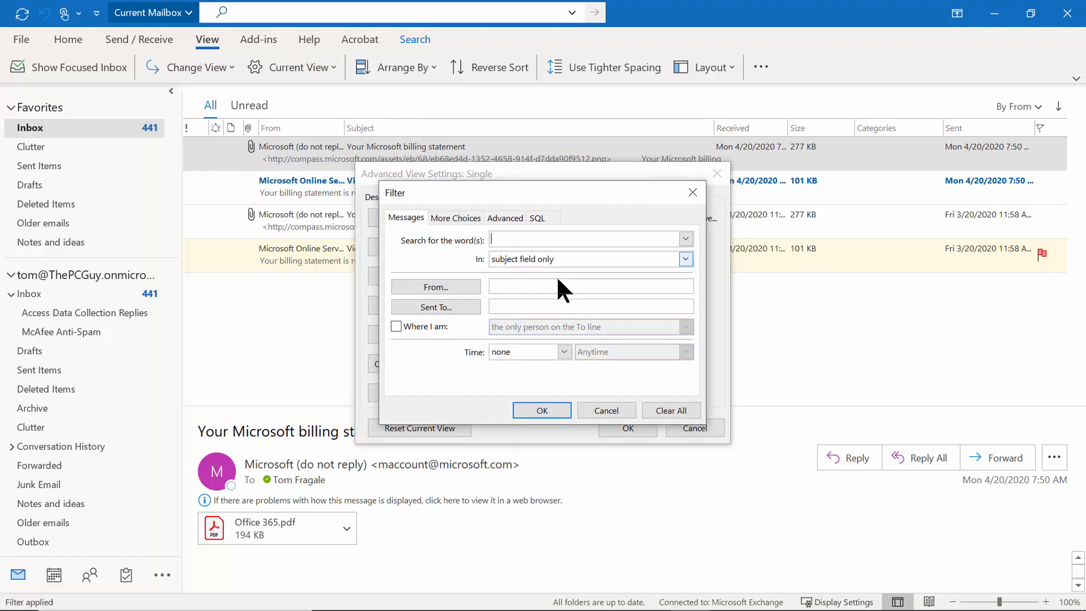
click(666, 407)
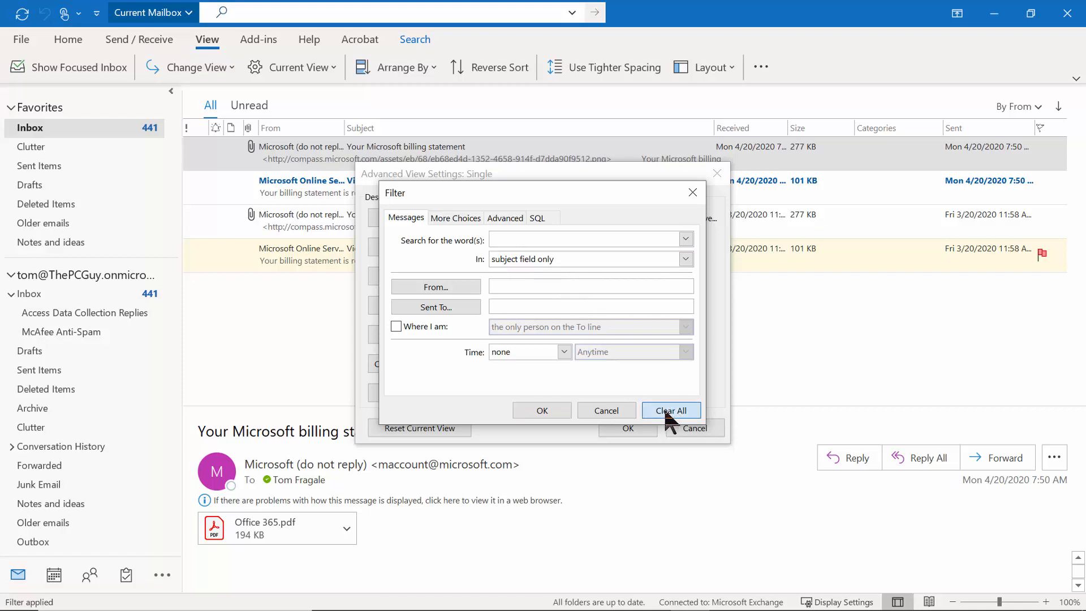
click(536, 412)
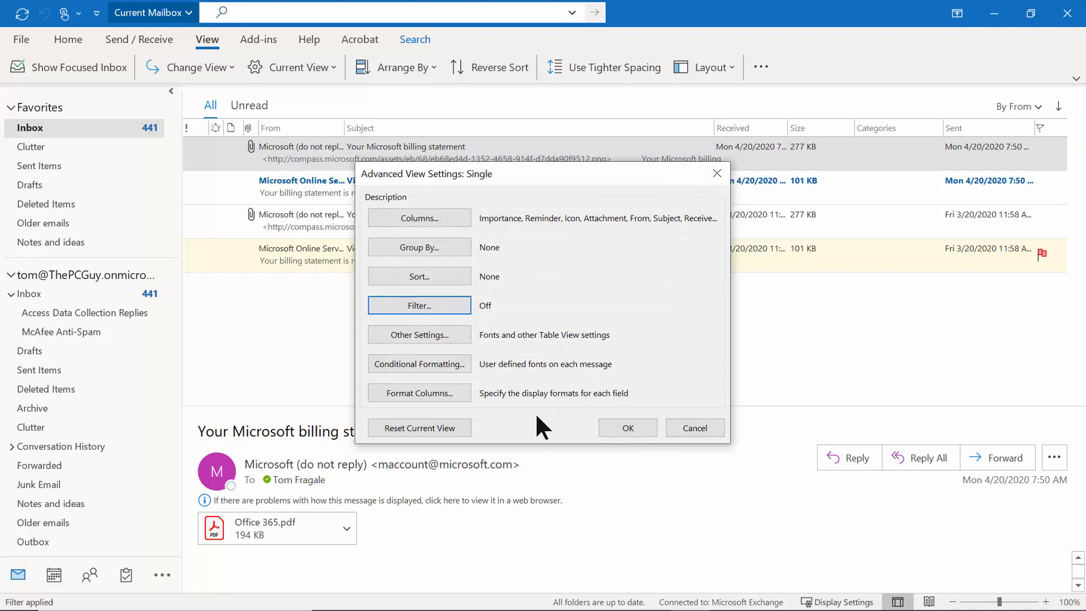
click(627, 429)
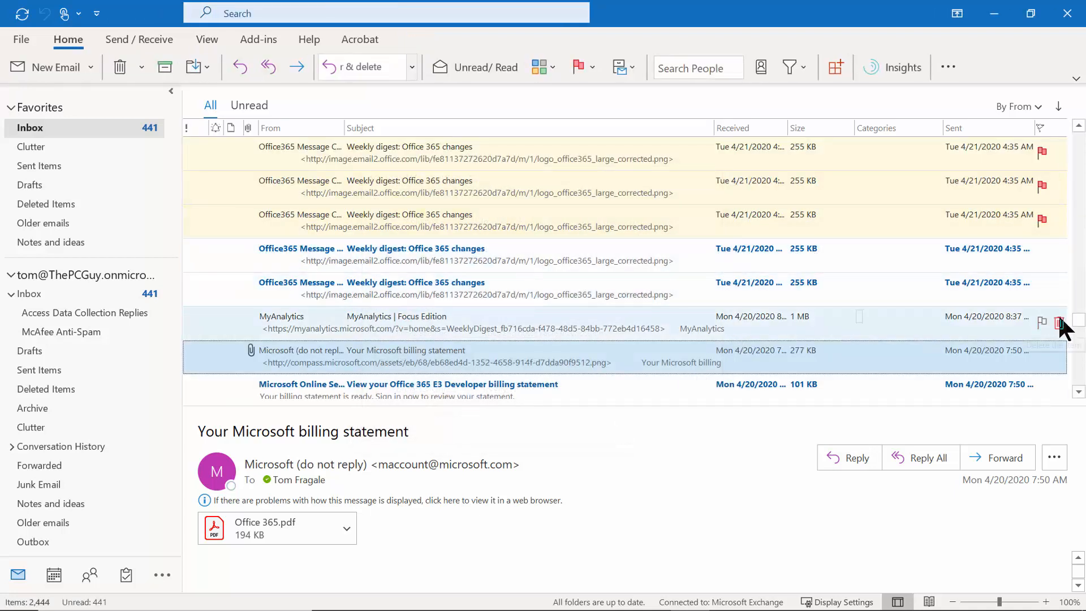
Step: Delete the two Microsoft rules and the DOD rule from the current view's conditional formatting
drag(1081, 323, 1081, 135)
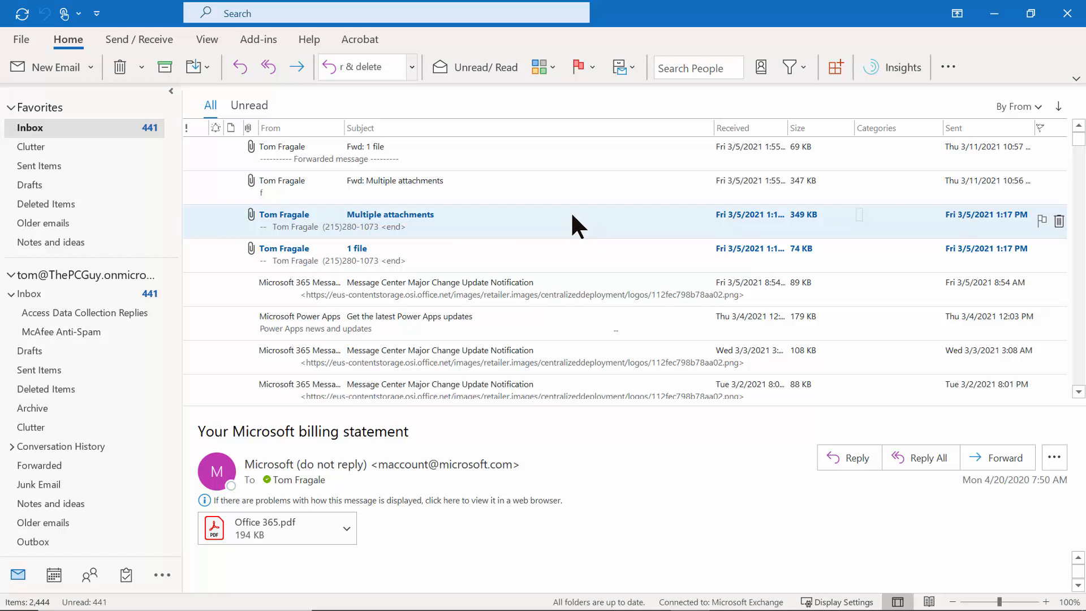
click(213, 41)
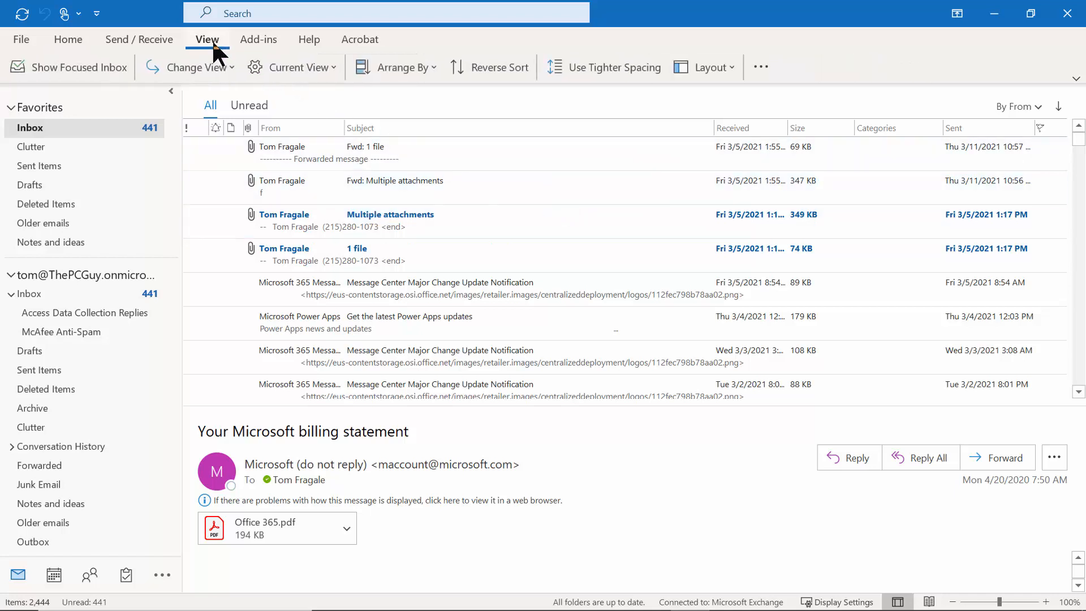
click(311, 66)
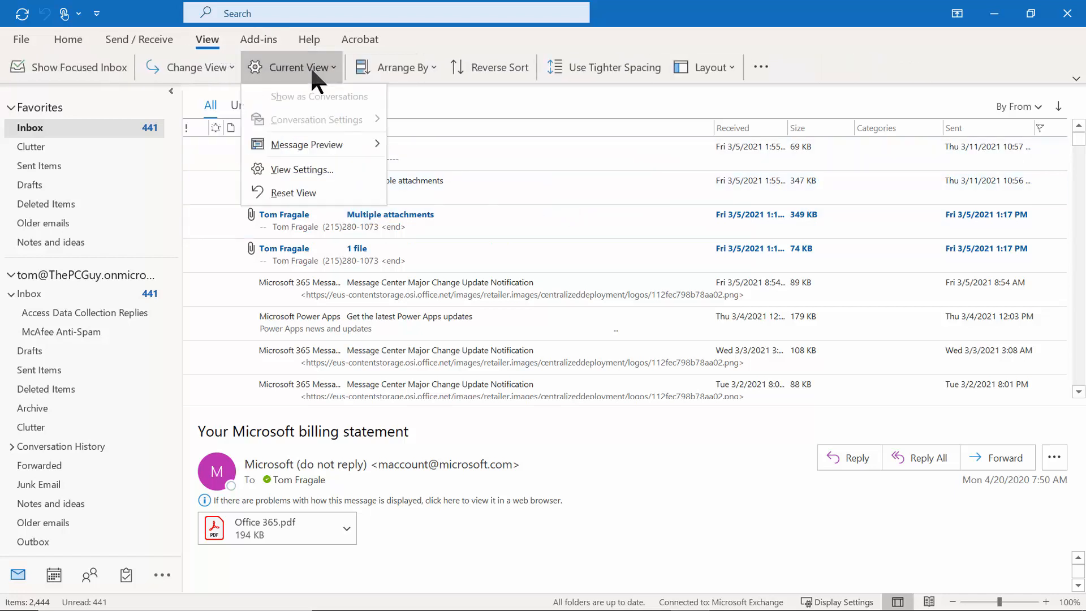
click(317, 170)
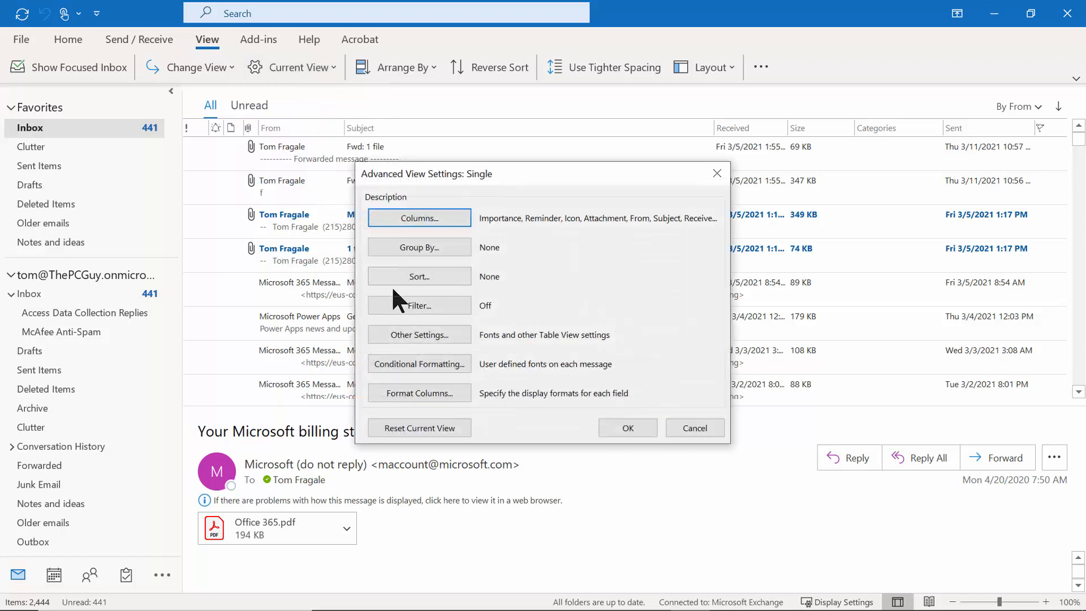
click(416, 365)
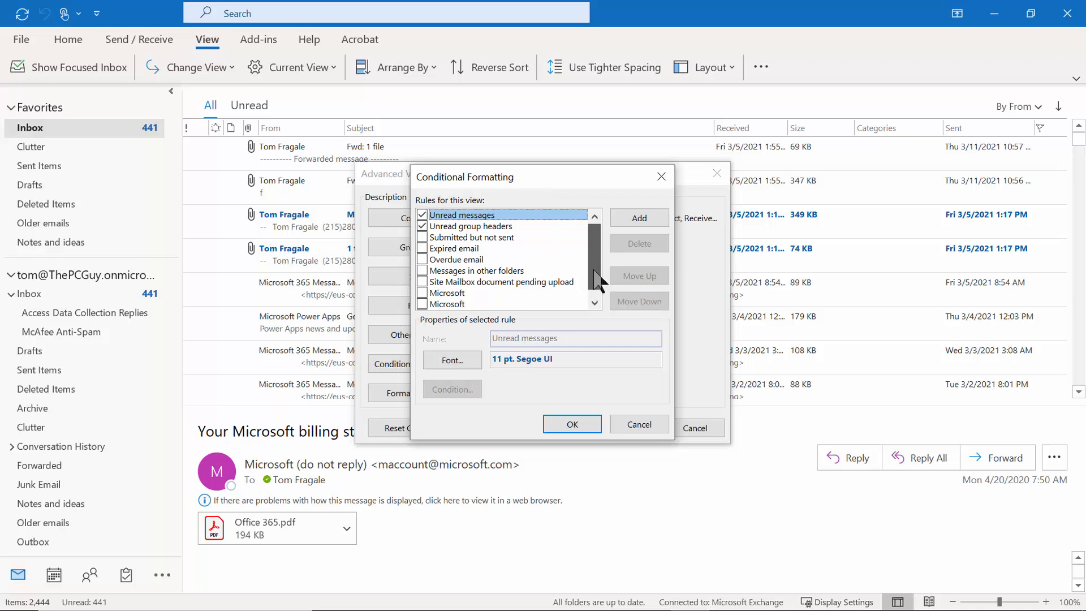
drag(597, 277, 589, 293)
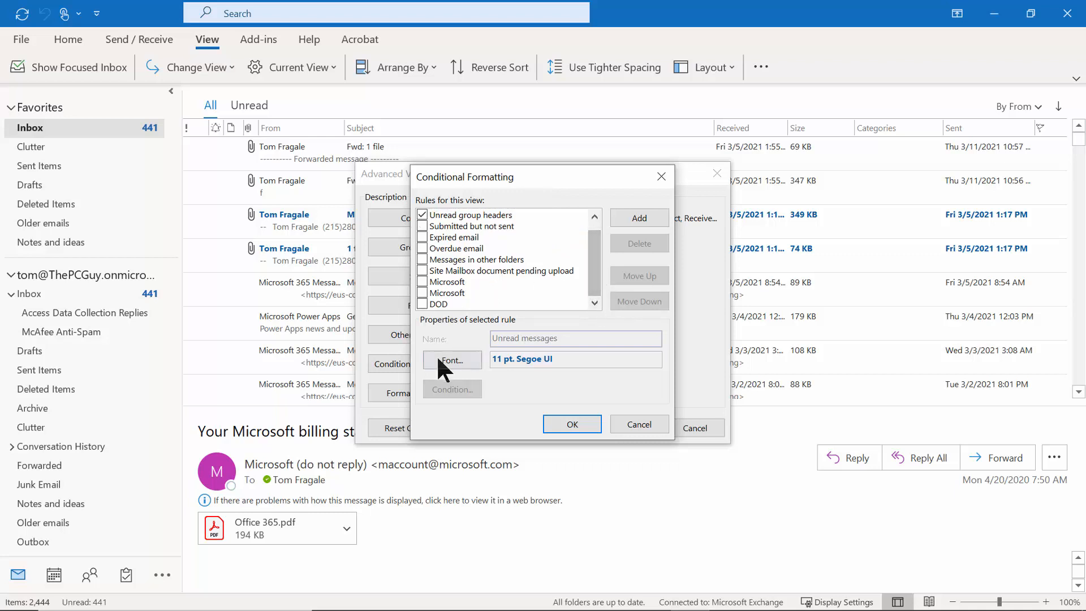
click(461, 282)
click(633, 244)
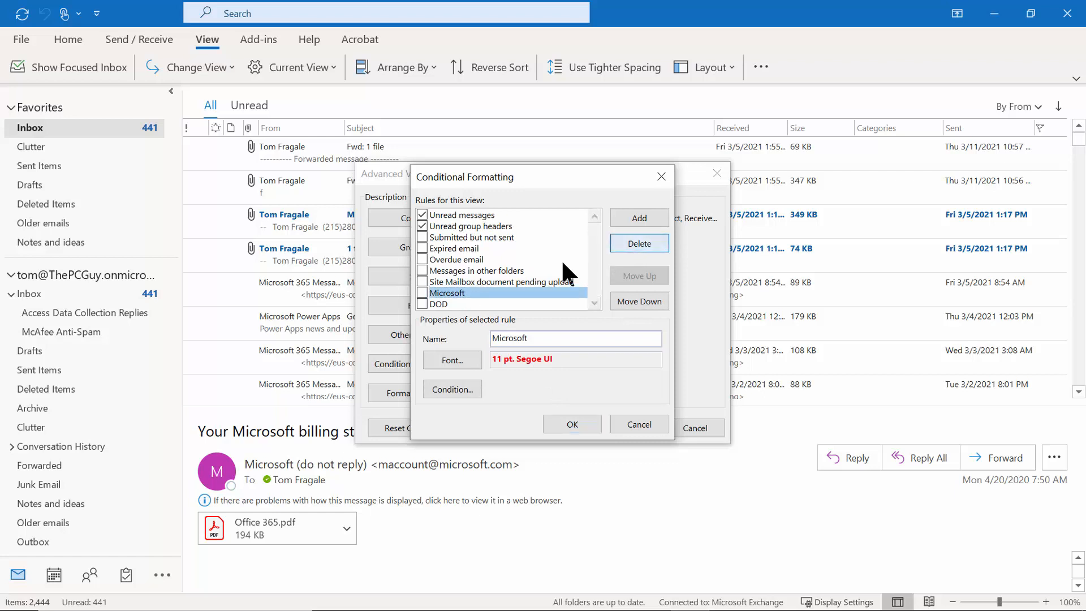
click(643, 243)
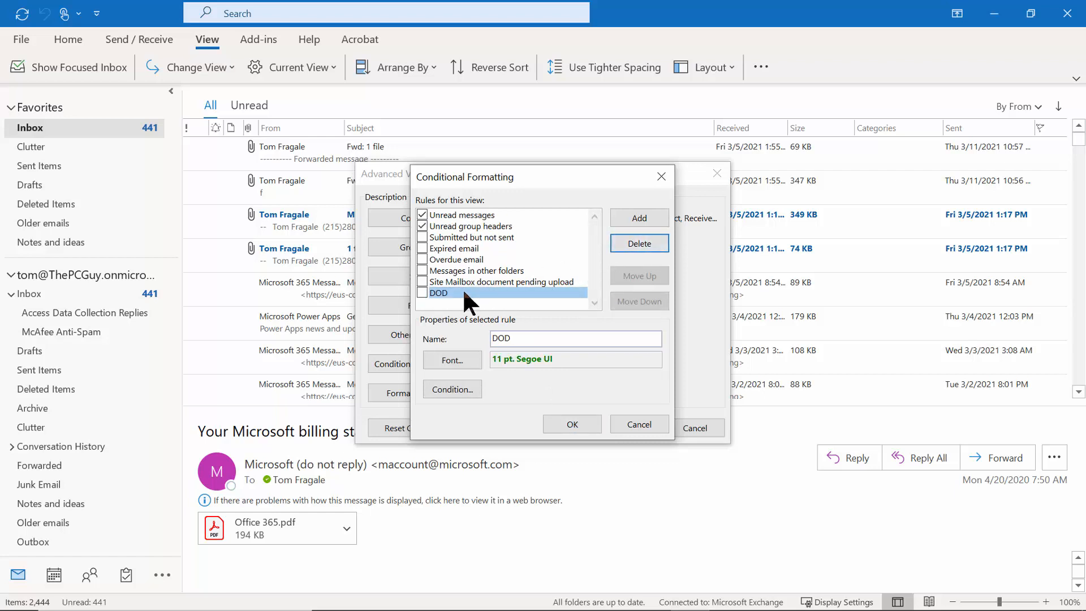
click(638, 244)
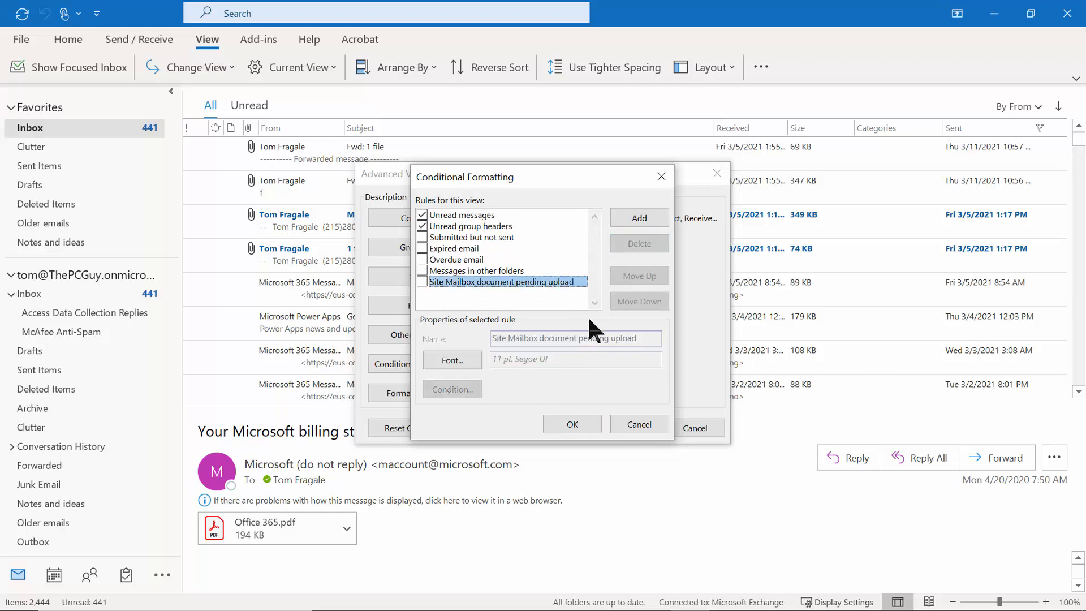
Step: Add a conditional formatting rule named "Microsoft" with a bold red font
click(633, 216)
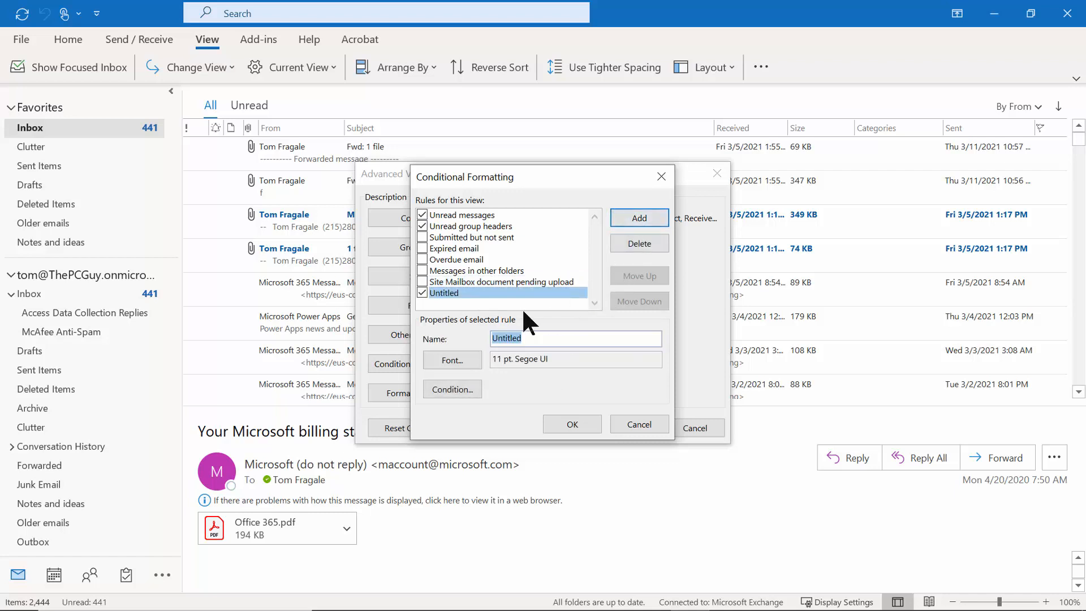
text(Microsoft)
click(446, 360)
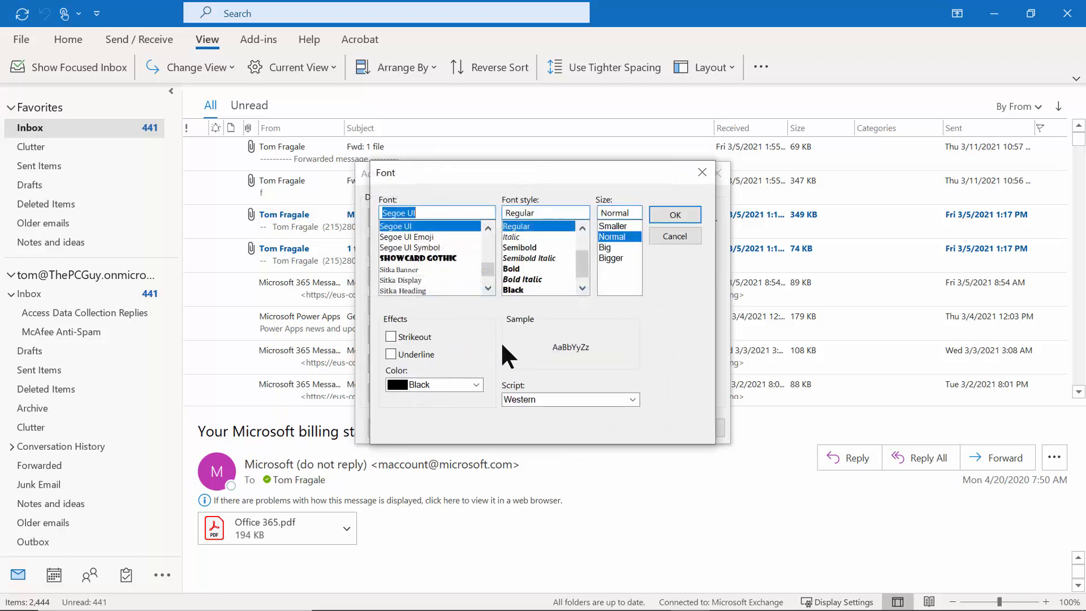
click(475, 385)
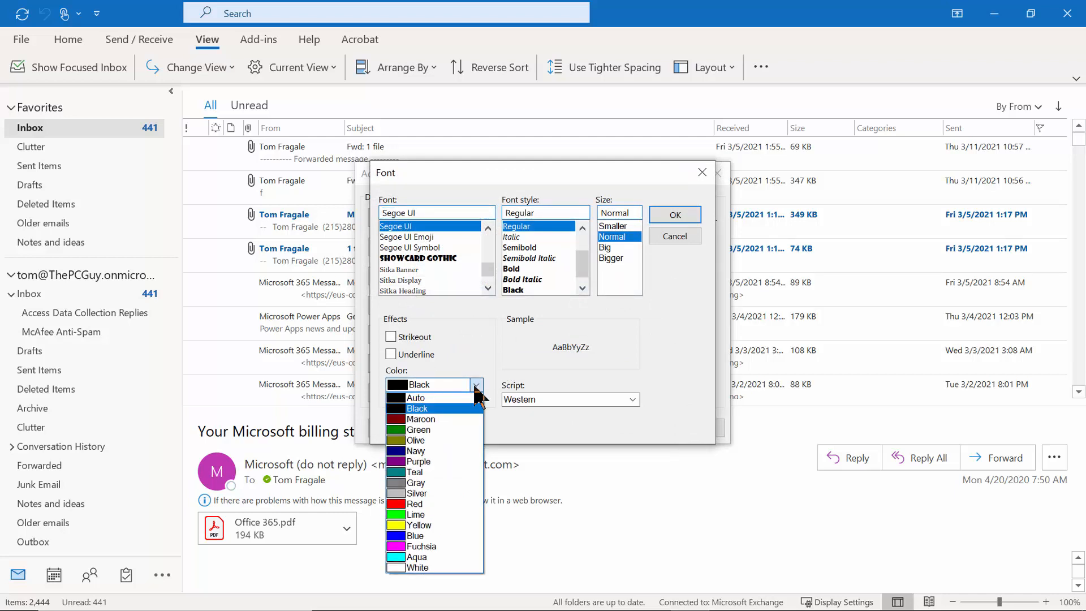
click(425, 503)
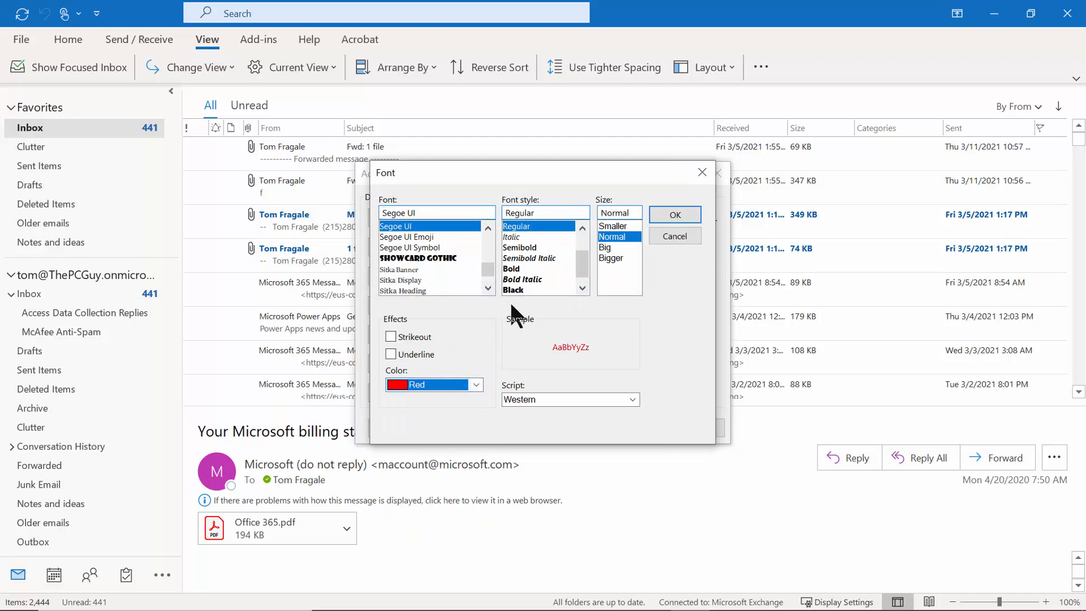
click(519, 269)
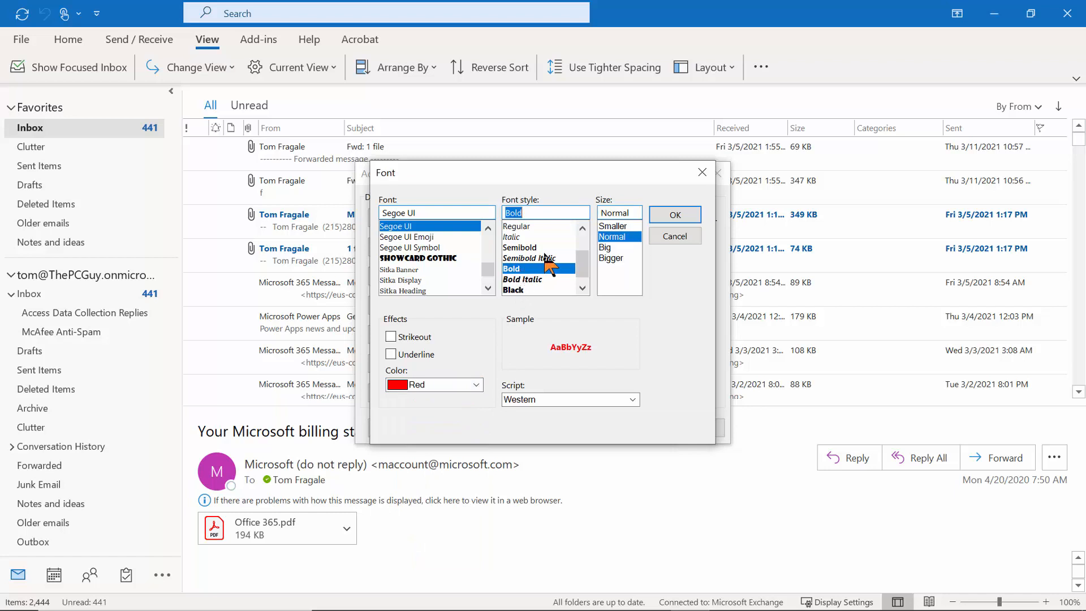
click(677, 219)
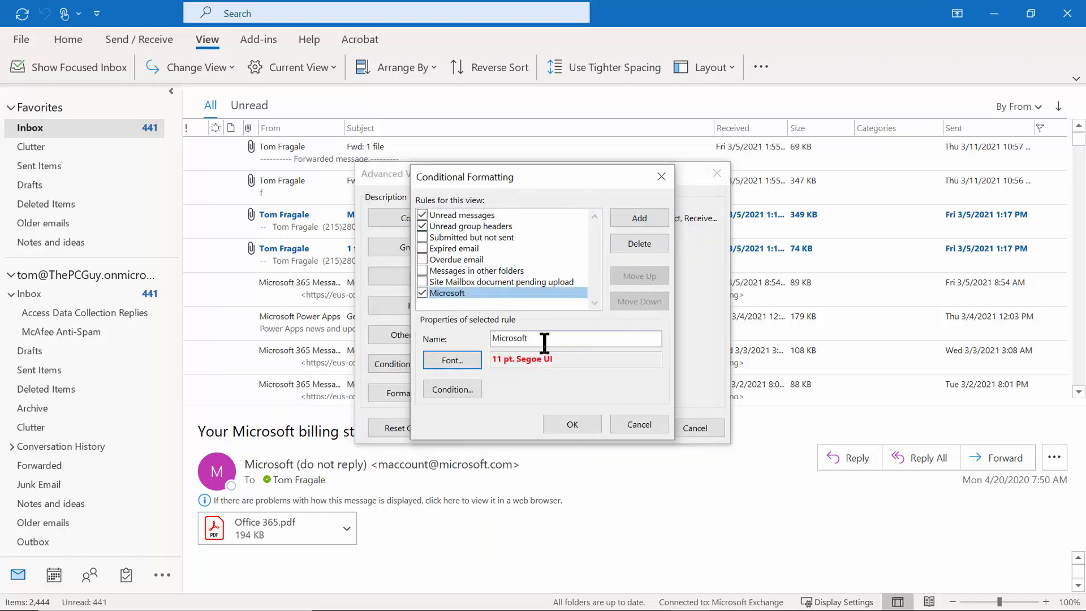
Step: Set the rule's condition to the word "Microsoft" in frequently-used text fields and apply the view settings
click(452, 389)
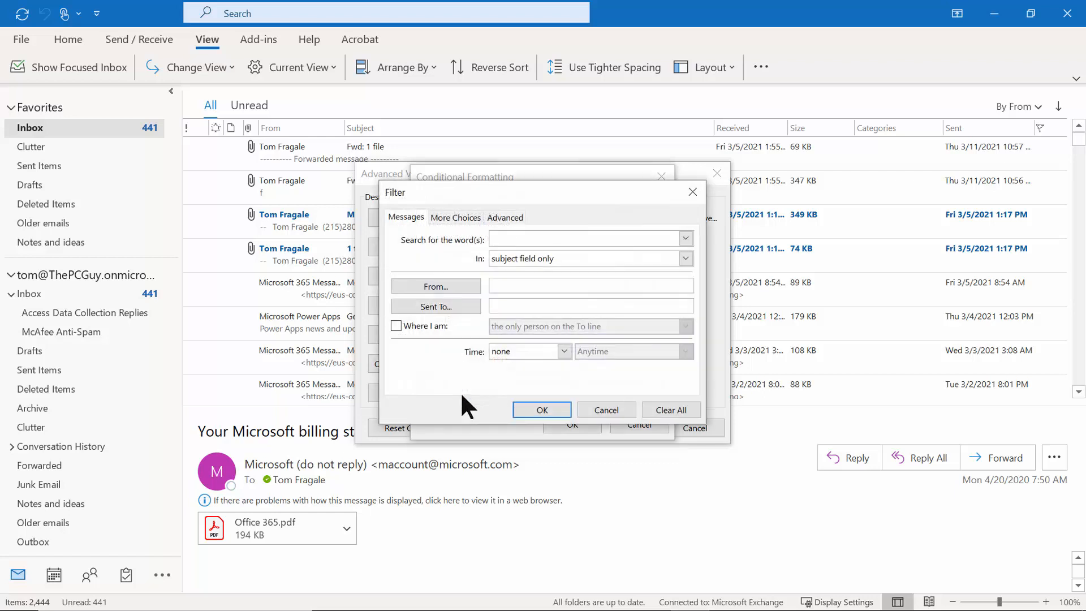
text(Microsoft)
click(679, 259)
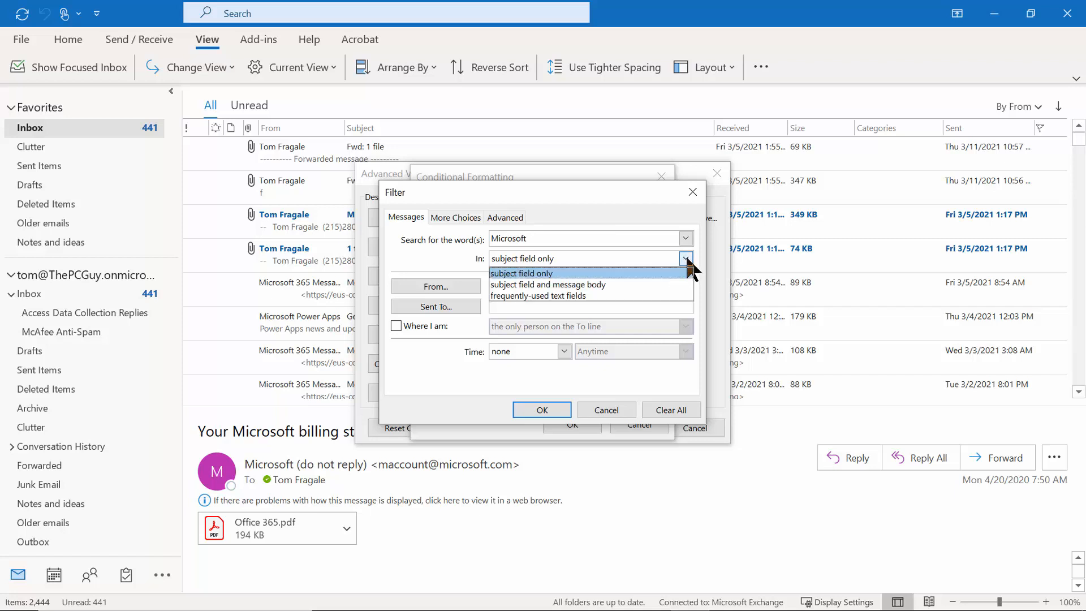
click(555, 294)
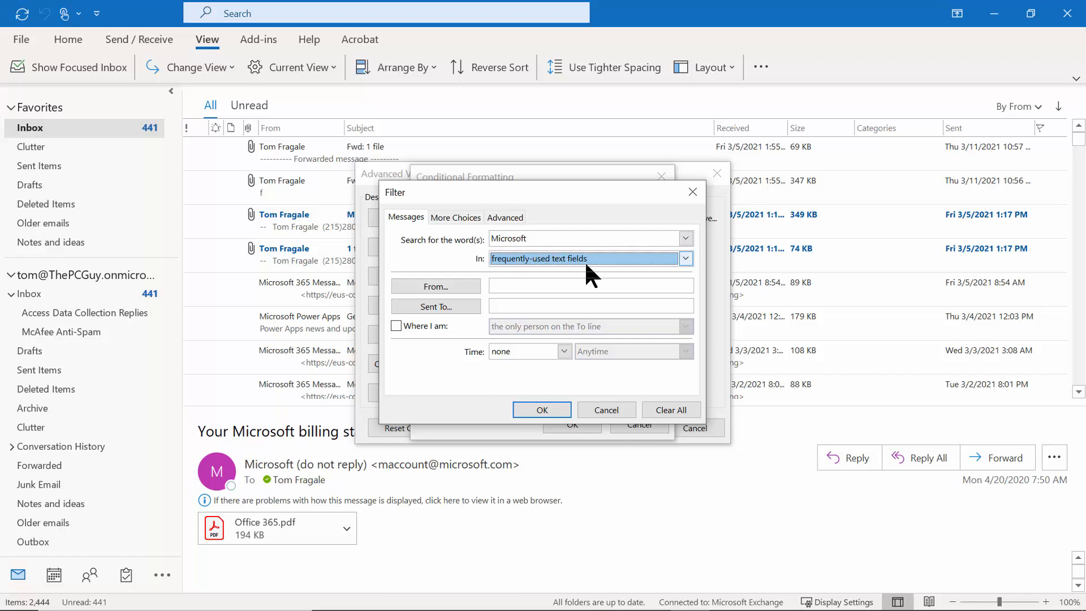
click(535, 411)
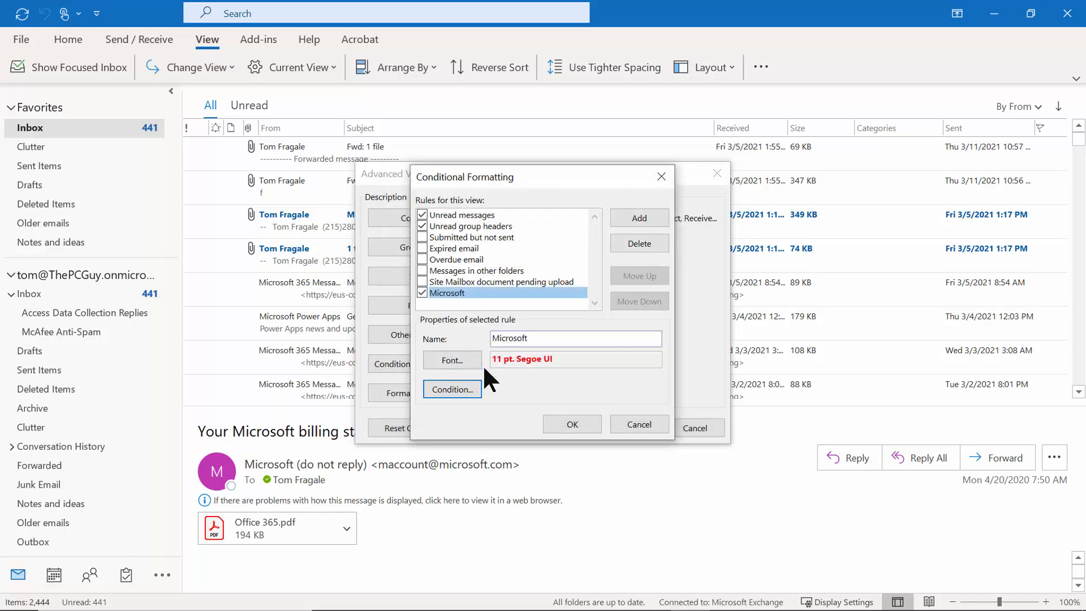
click(572, 424)
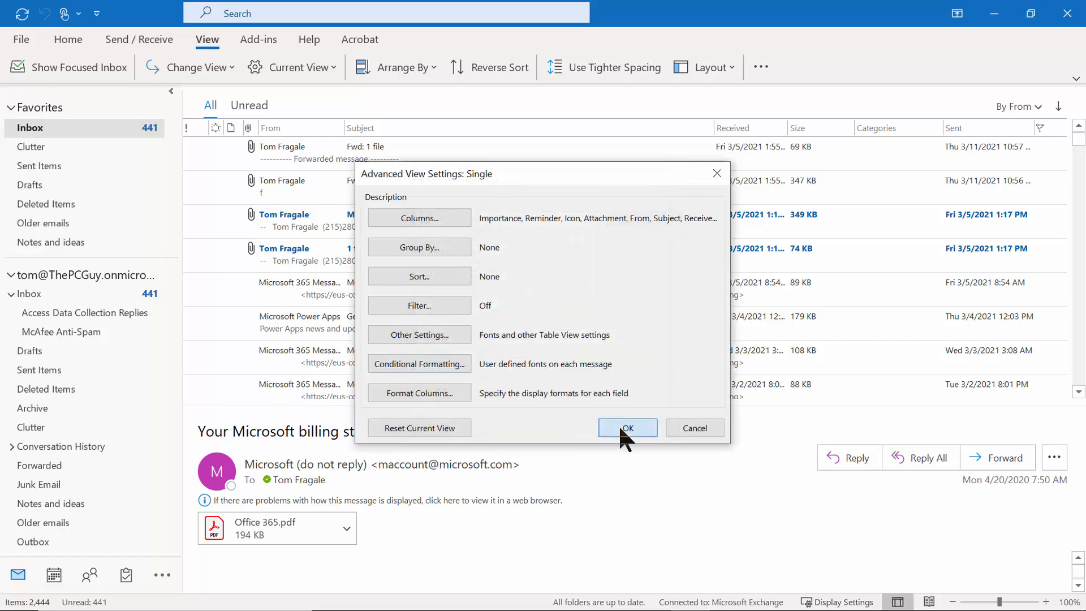
click(622, 429)
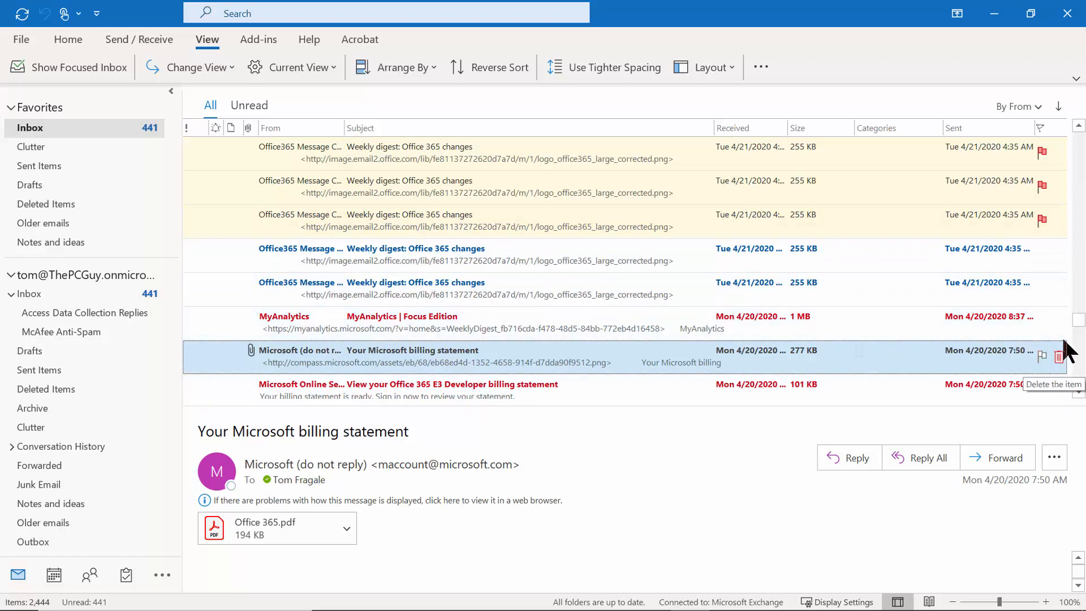
Step: Add a conditional formatting rule named "DOD" to the current view
drag(1079, 327, 1081, 138)
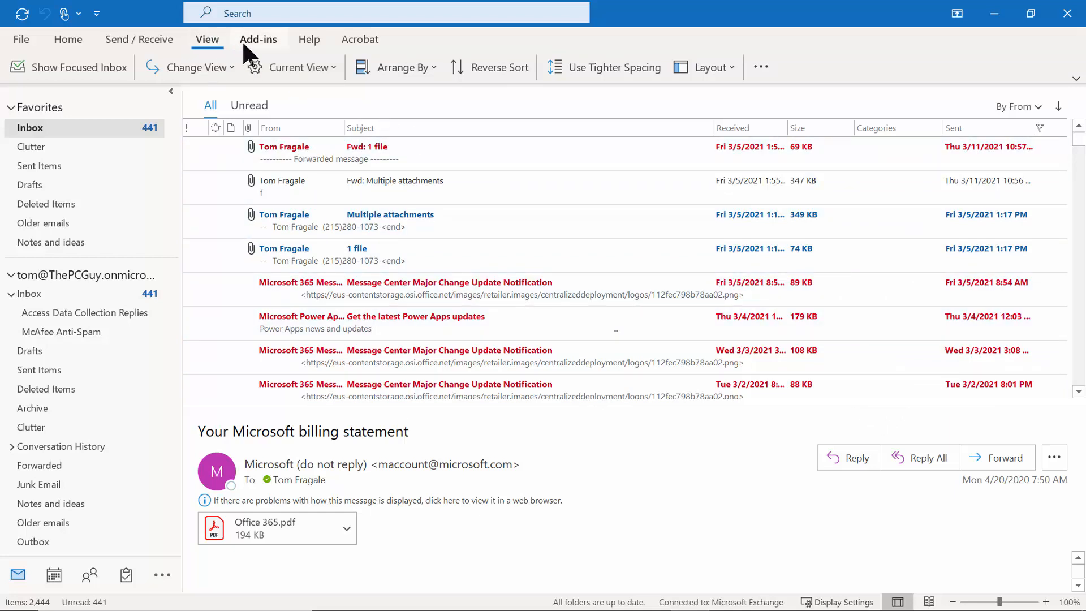
click(312, 68)
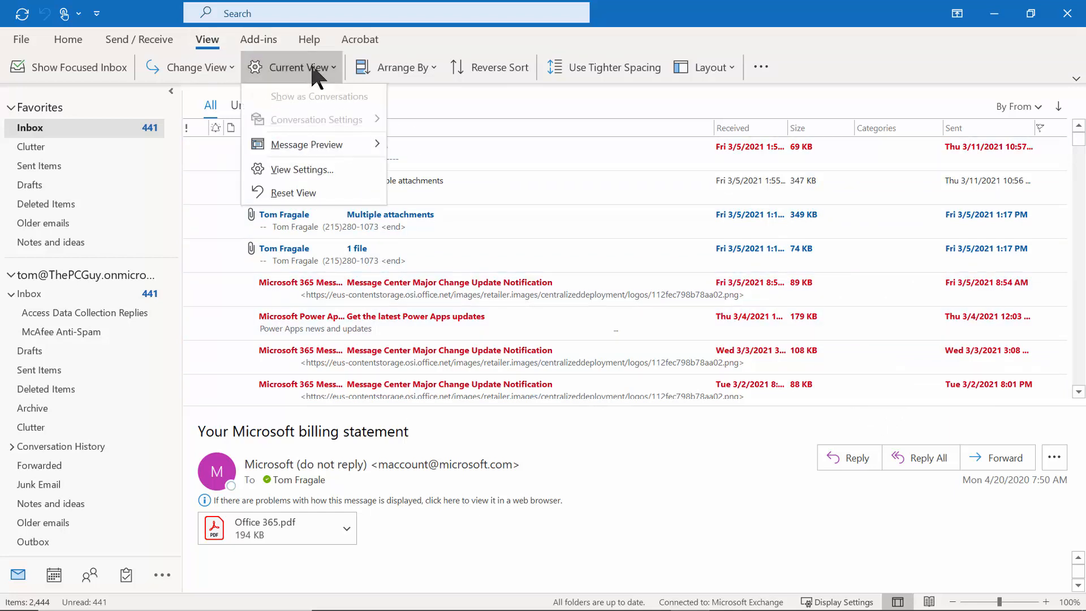
click(317, 168)
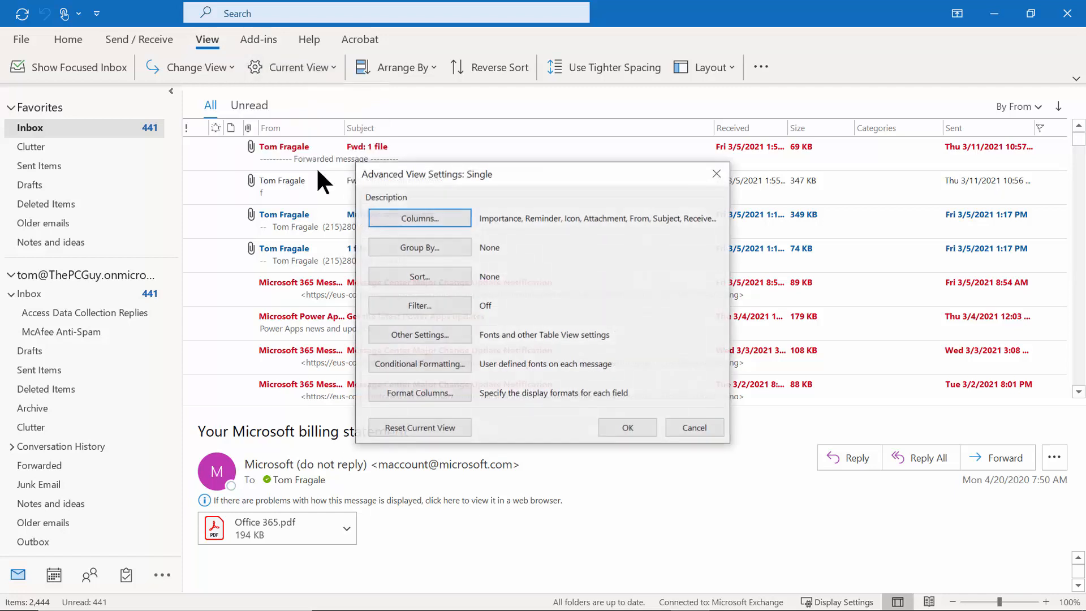
click(426, 368)
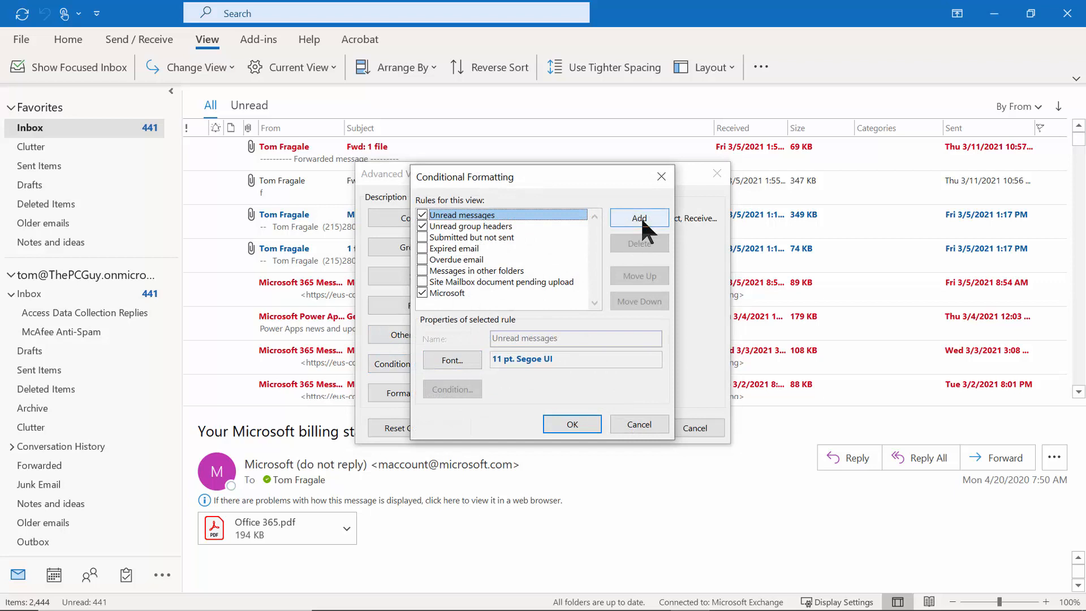
click(641, 217)
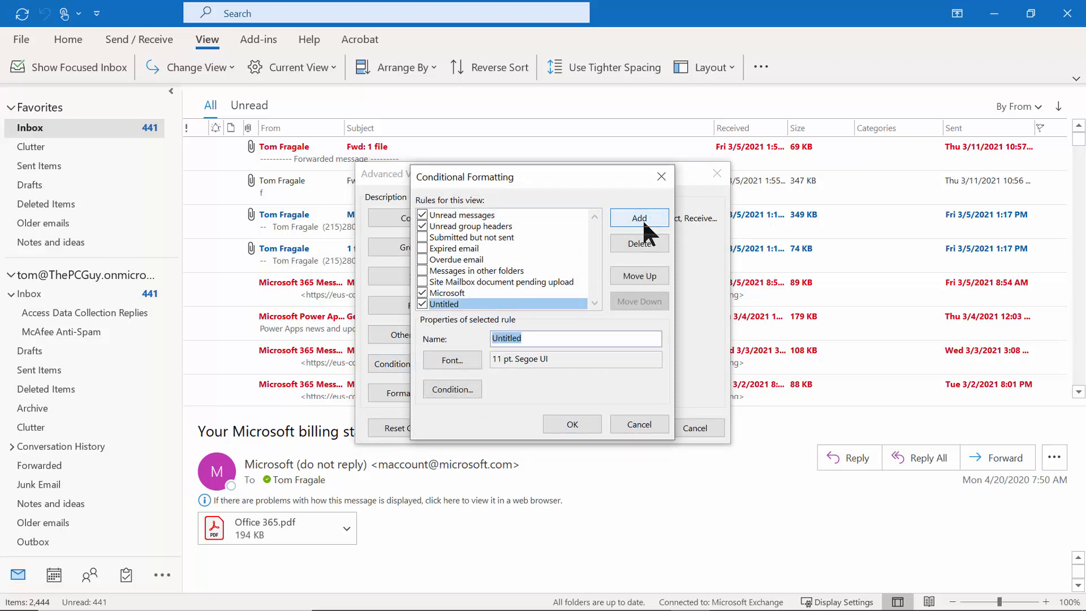
text(DOD)
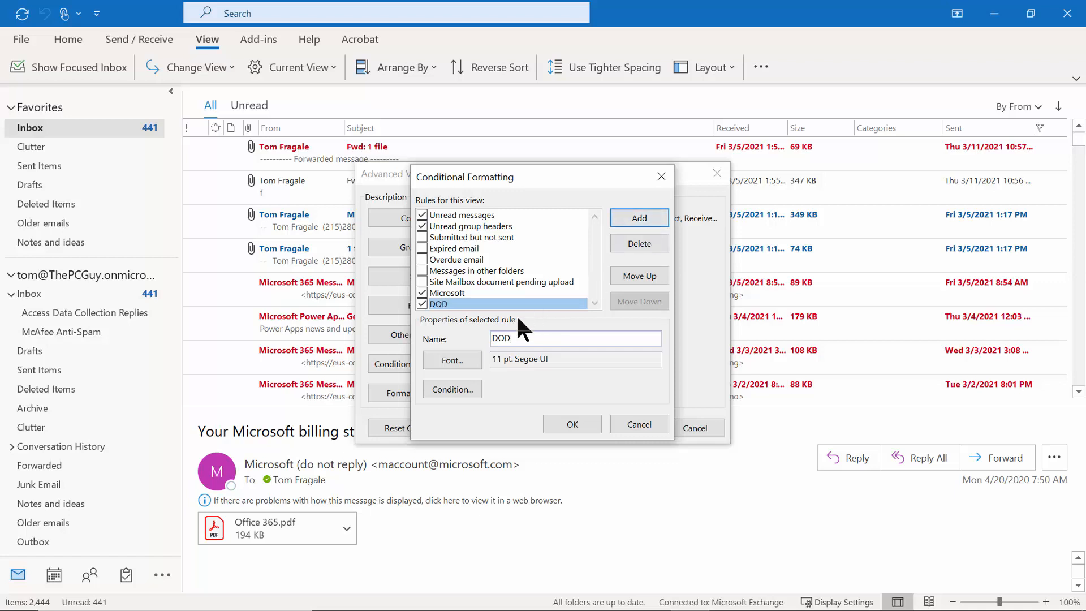
Step: Set the DOD rule's font to bold blue
click(453, 359)
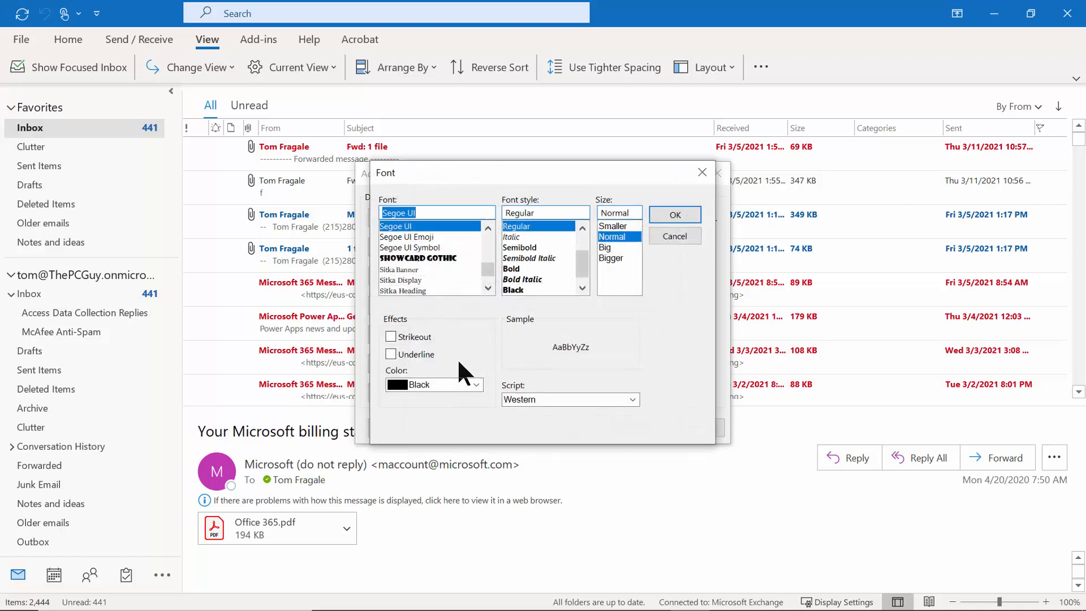
click(471, 383)
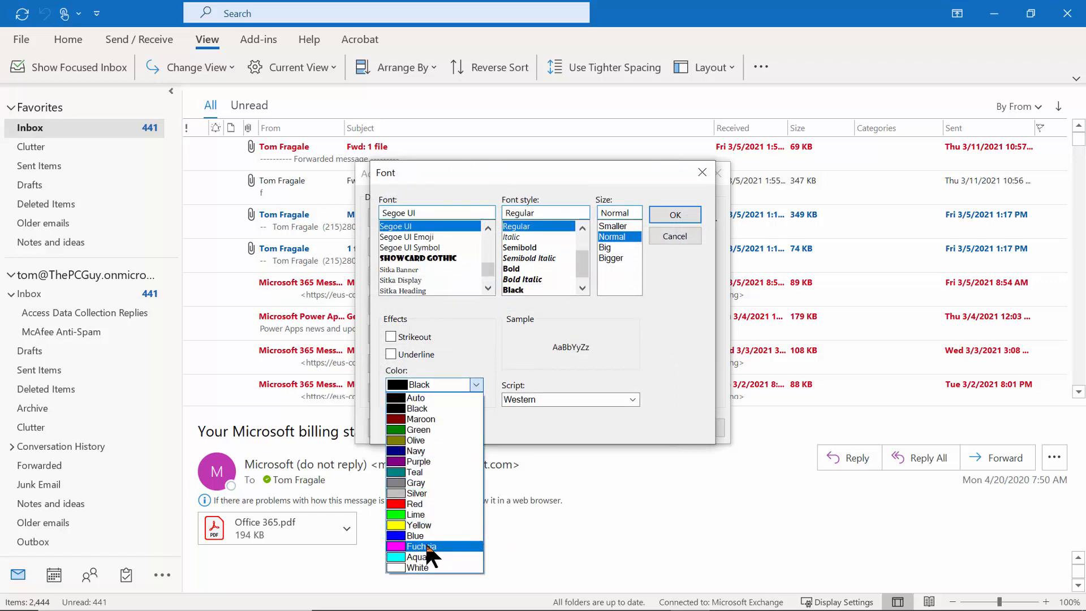
click(426, 536)
click(529, 258)
click(514, 269)
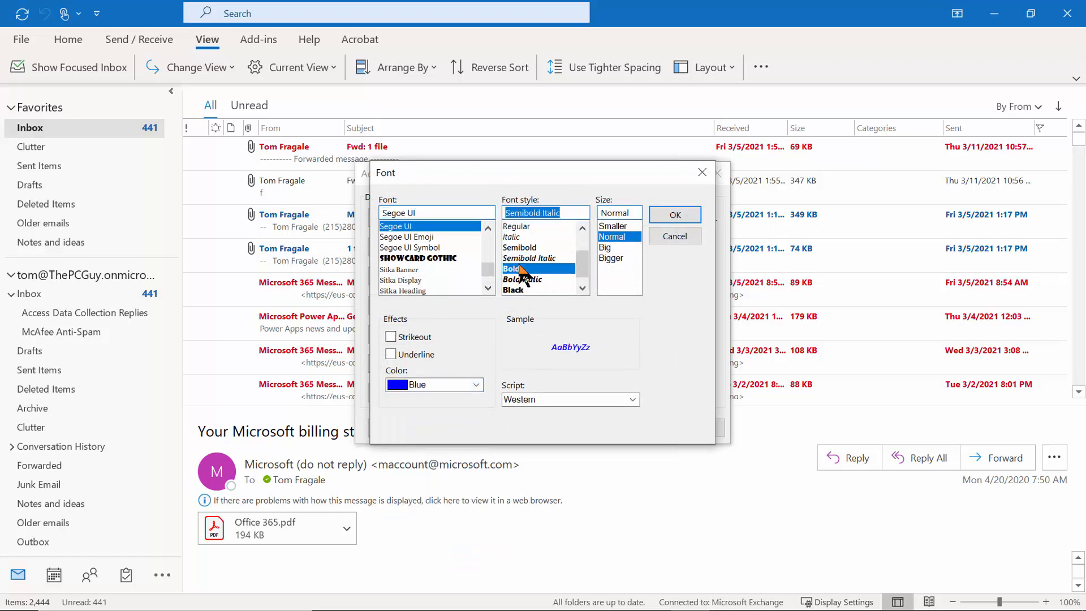
click(675, 216)
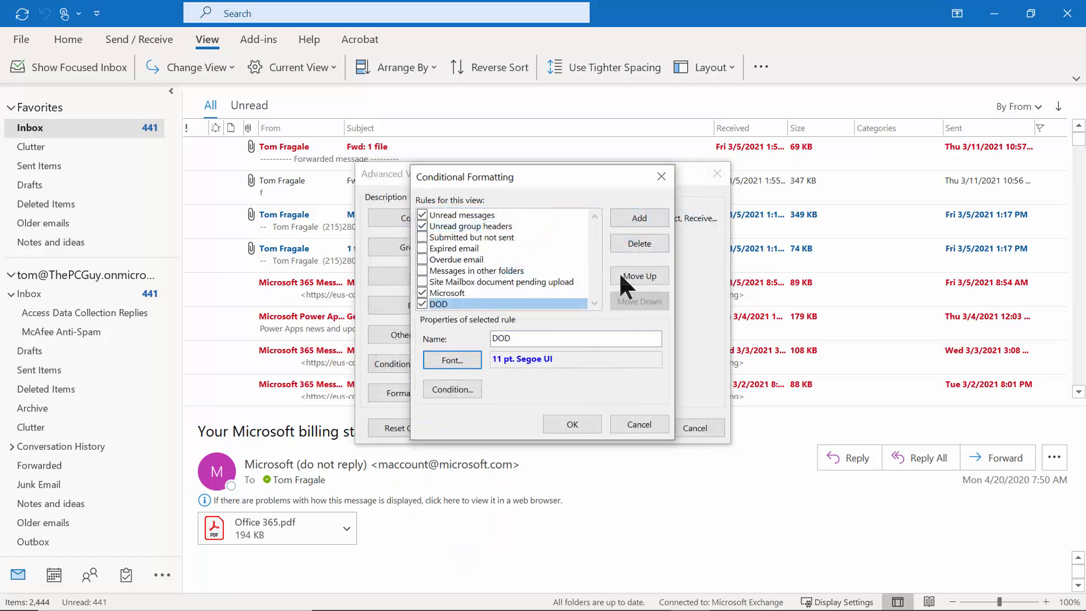
Step: Set the DOD rule's condition to the word "DOD" in frequently-used text fields and apply the view settings
click(447, 390)
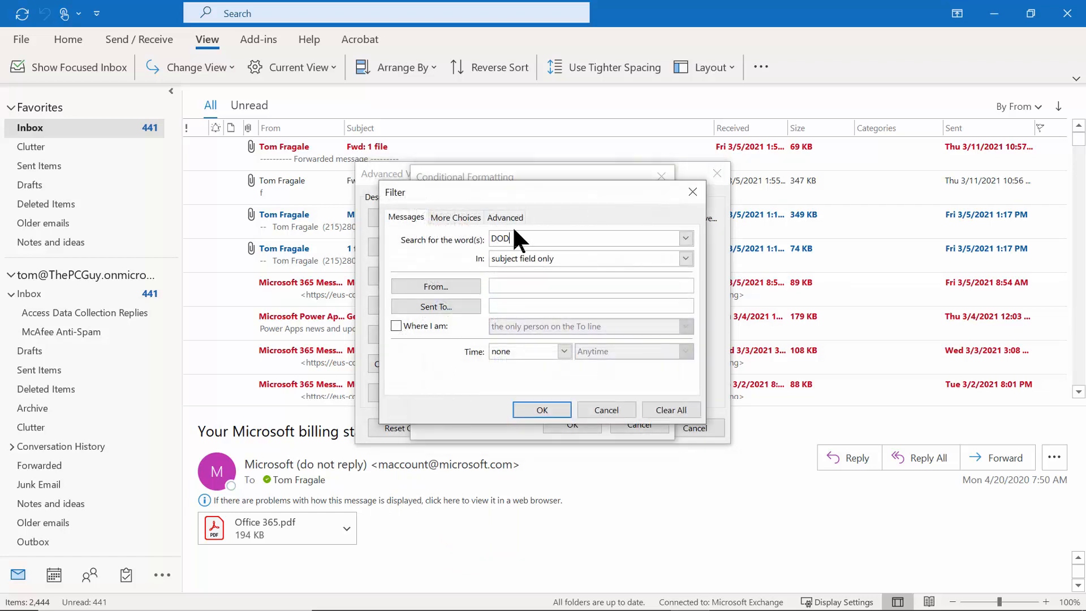
click(685, 259)
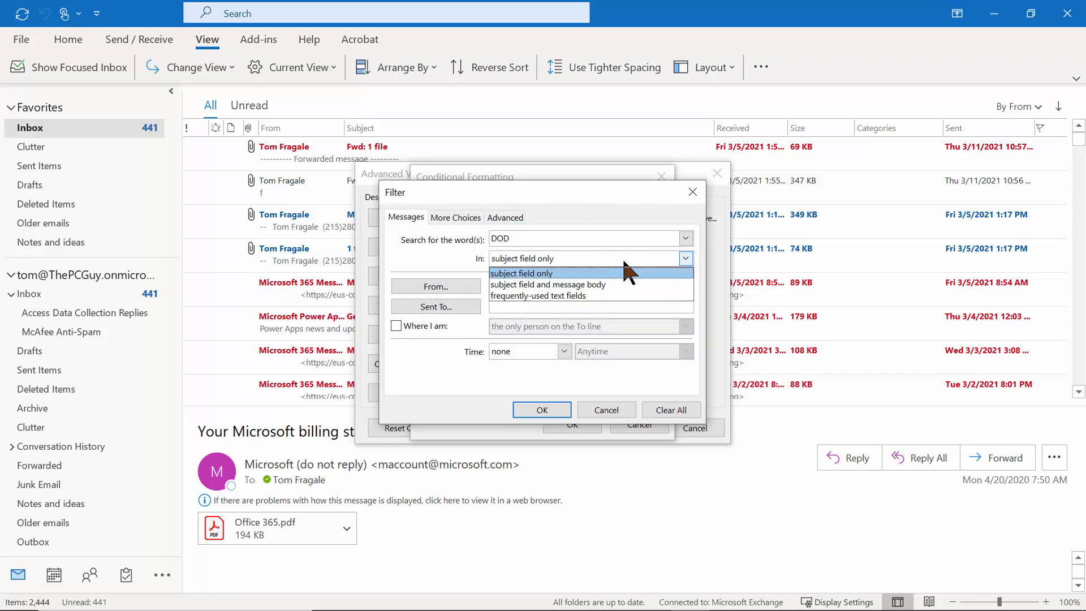
click(558, 295)
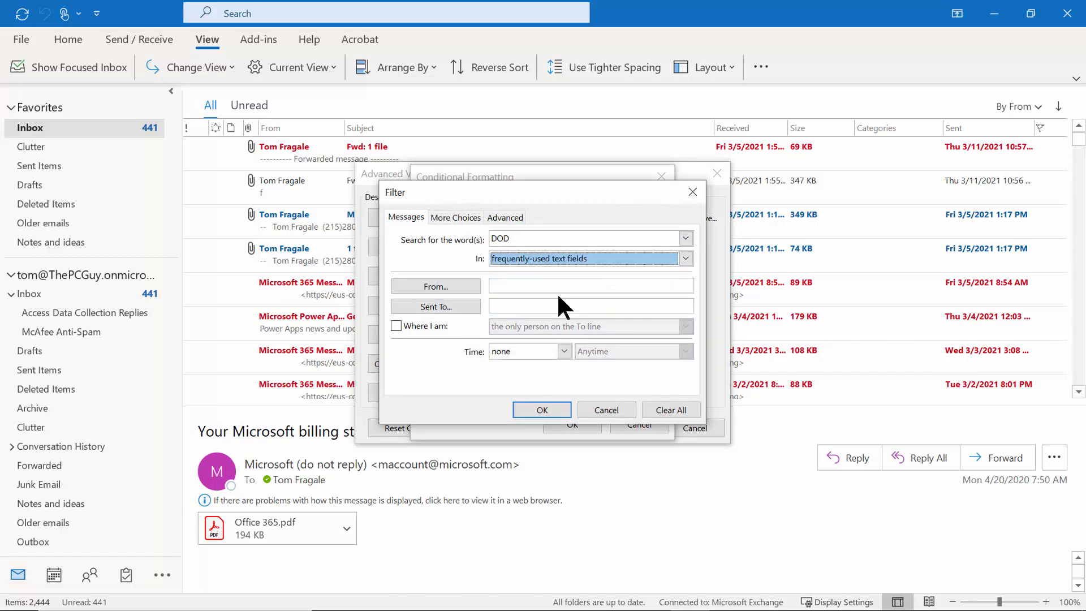
click(532, 412)
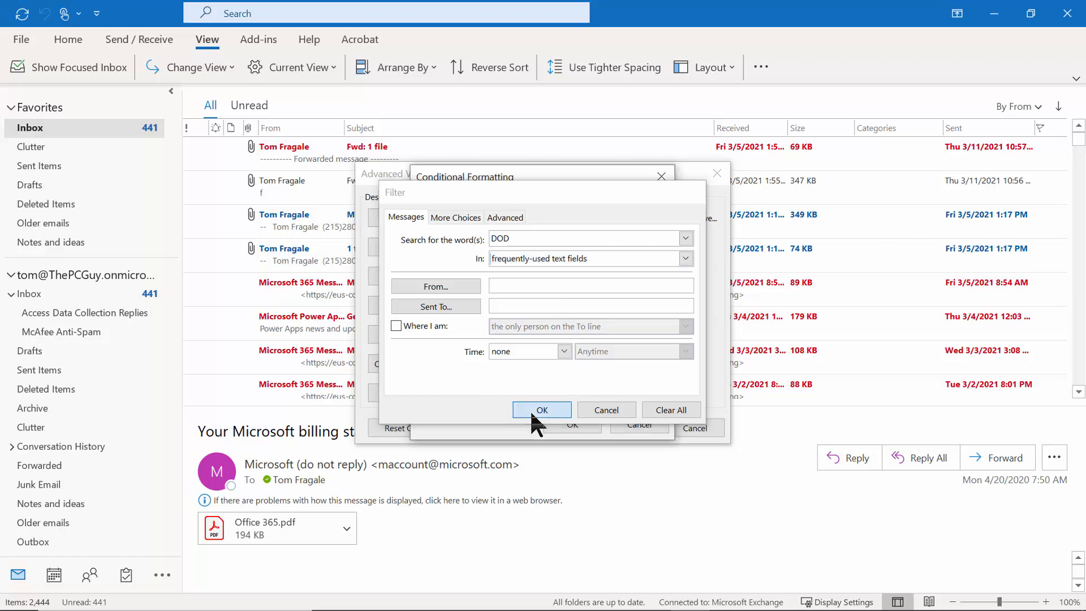
click(570, 426)
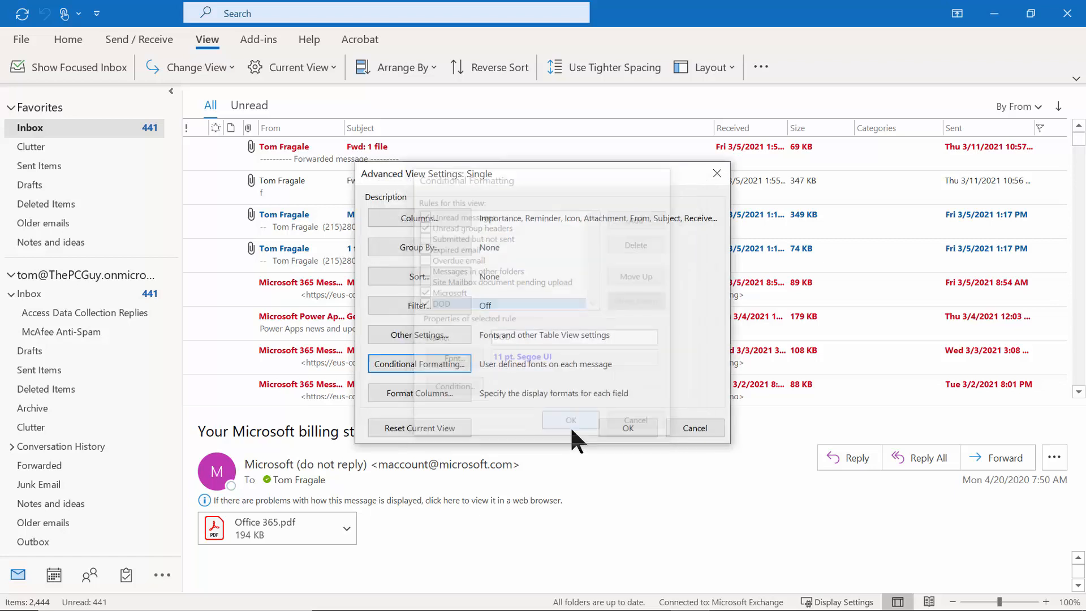
click(614, 428)
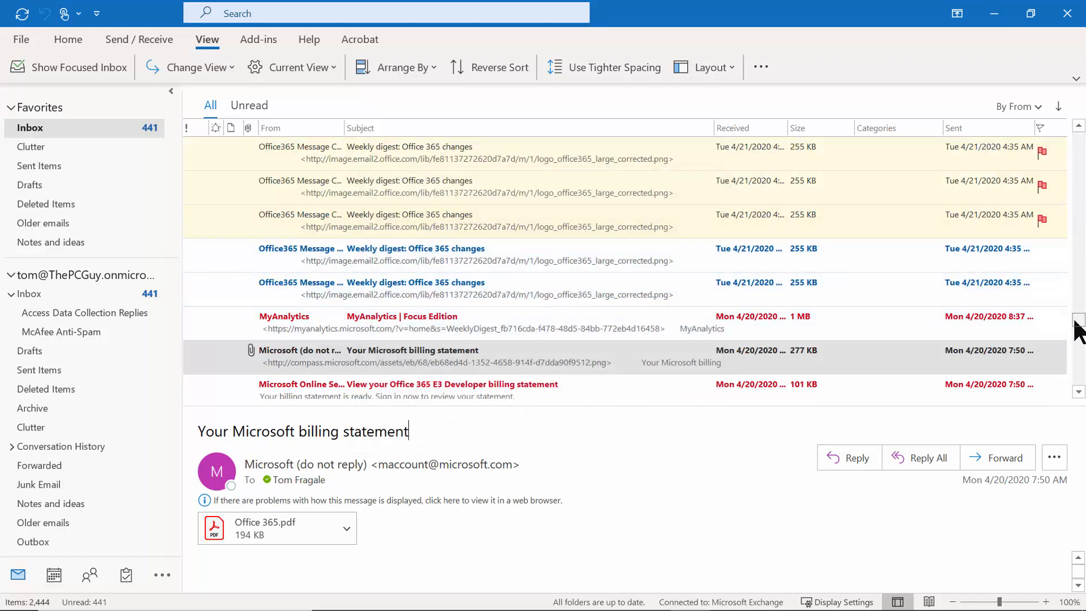
Step: Turn off the DOD and Microsoft conditional formatting rules in the current view and apply the settings
drag(1078, 326, 1079, 362)
click(1082, 373)
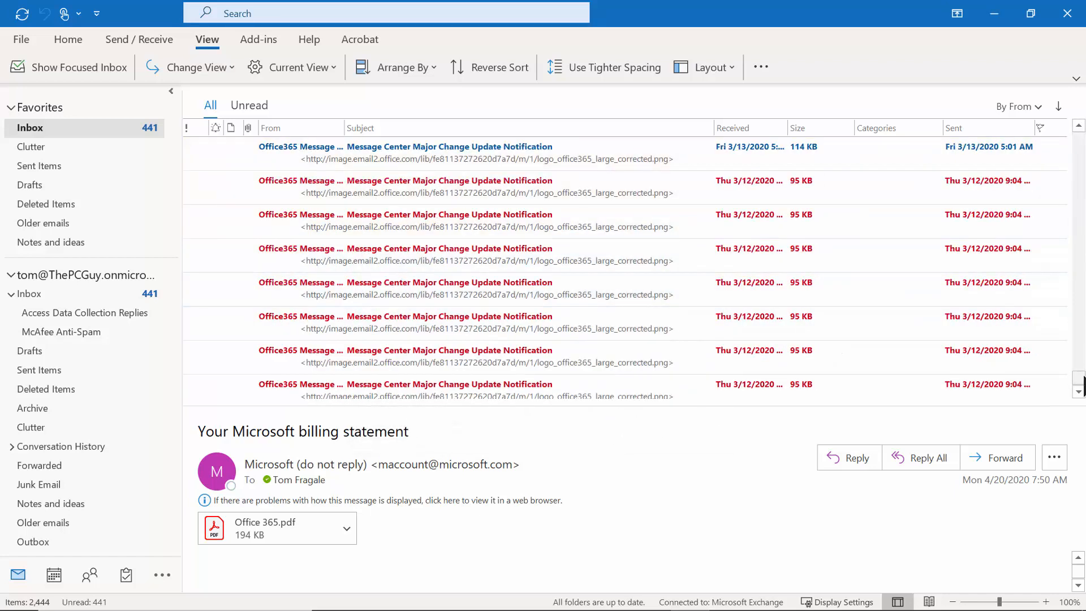
drag(1081, 348, 1076, 322)
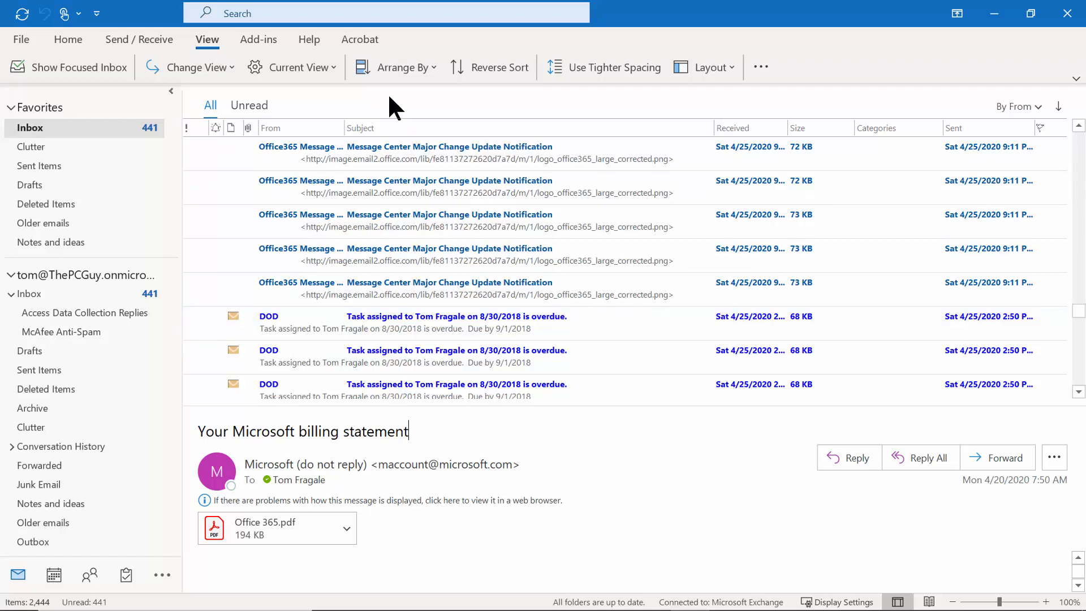
click(310, 69)
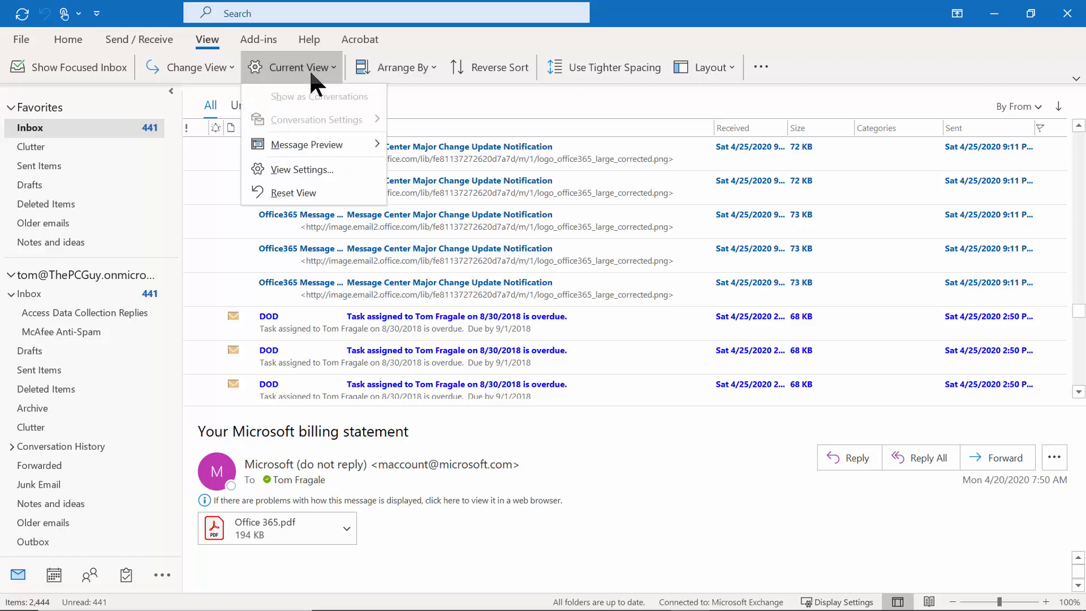
click(324, 170)
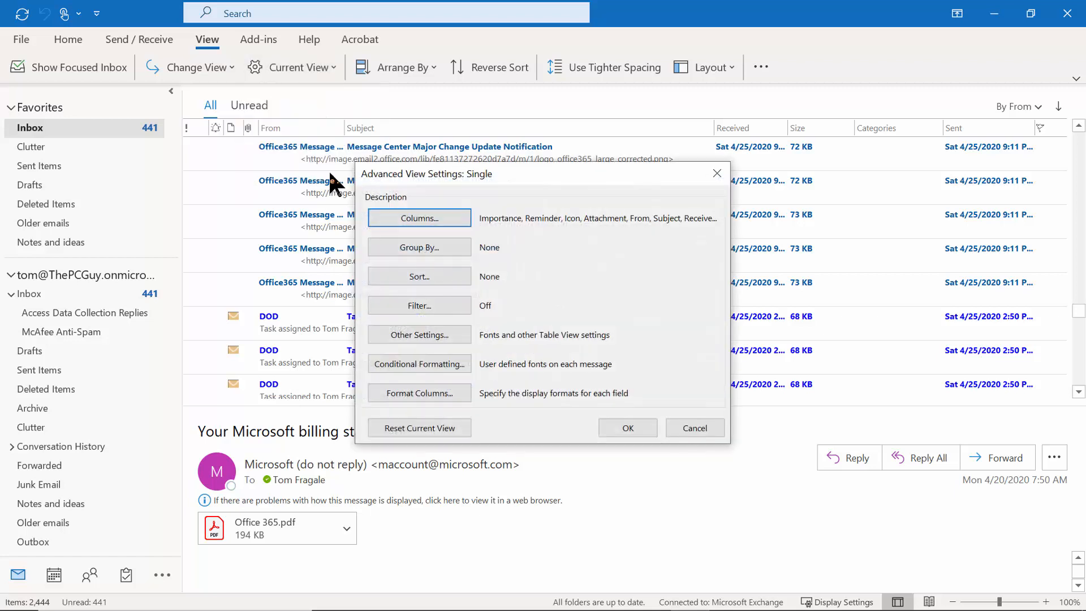
click(432, 365)
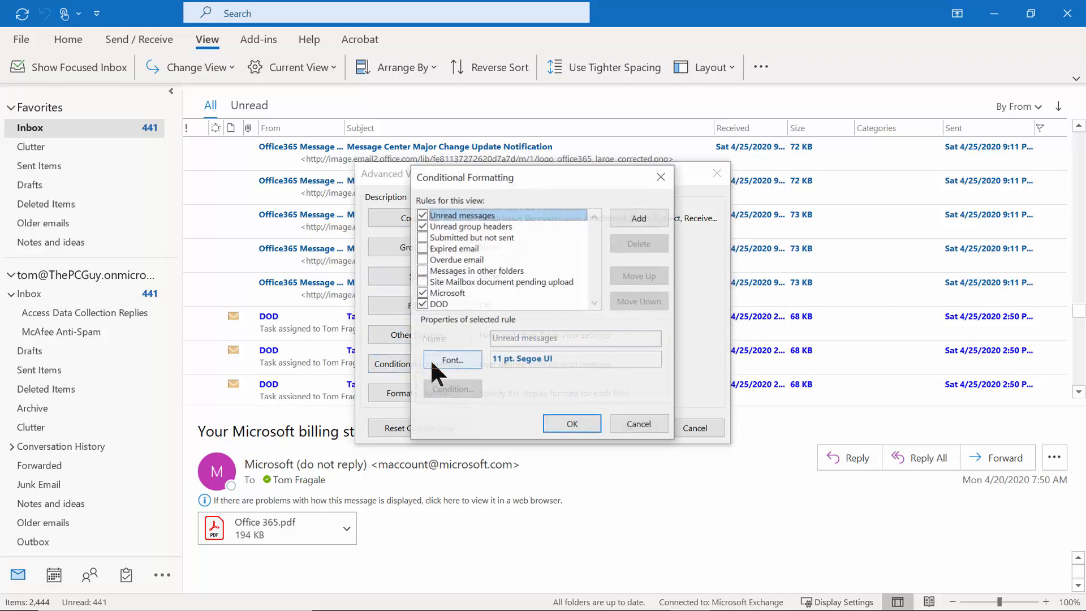
click(422, 305)
click(422, 293)
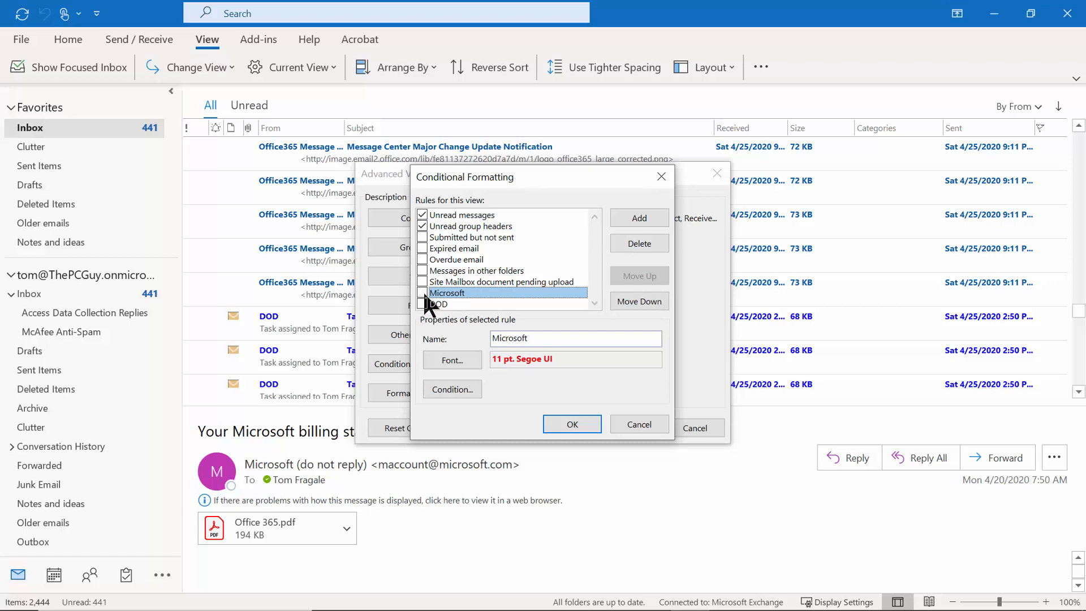
click(570, 424)
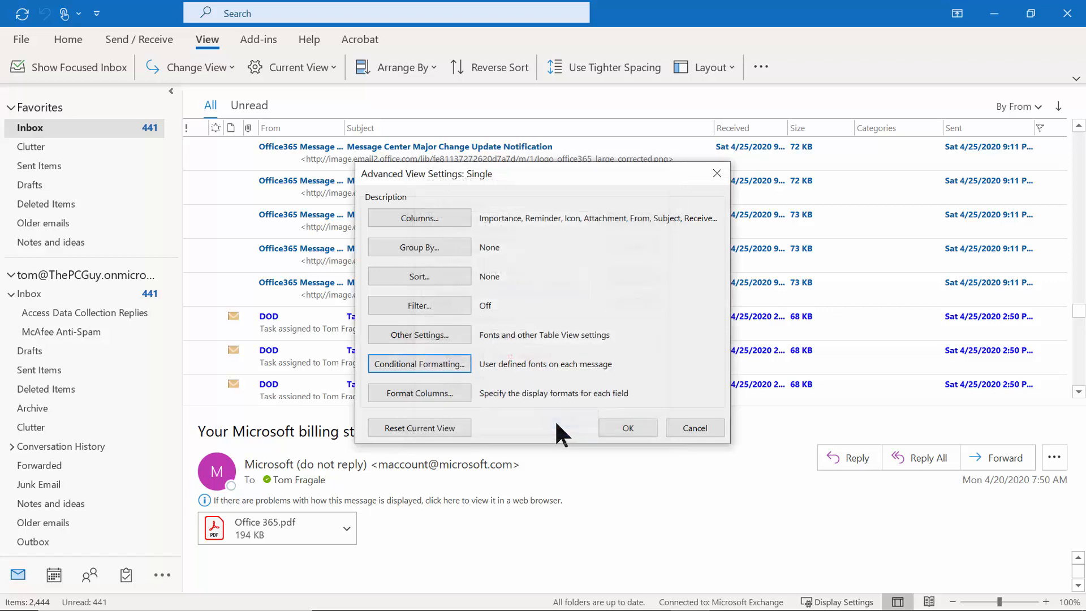
click(617, 427)
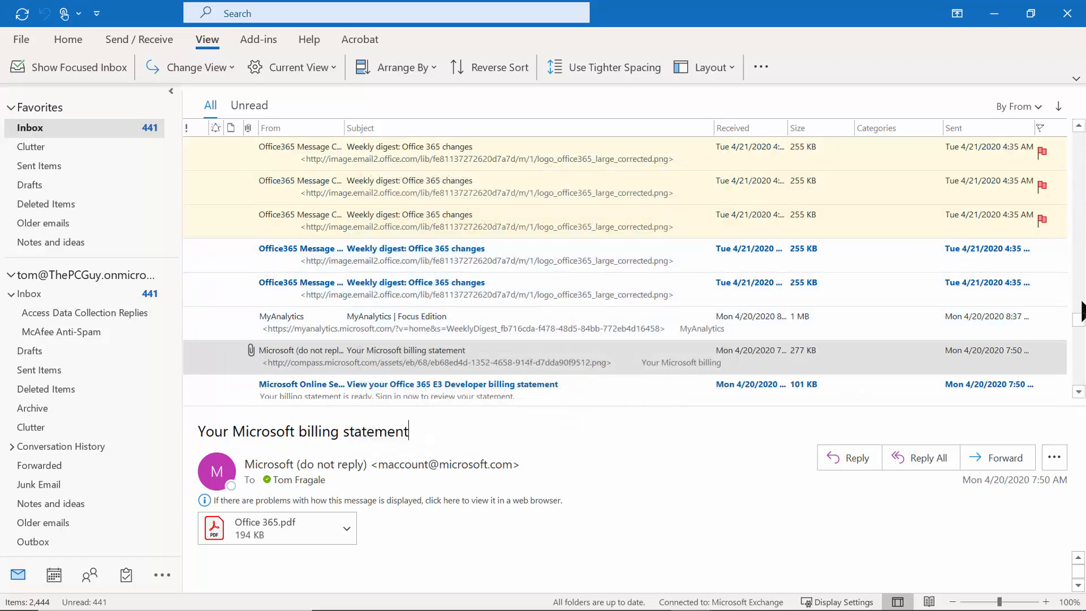
Step: Sort the Inbox by From in ascending order and turn on automatic grouping according to arrangement in the view settings
drag(1079, 319, 1077, 139)
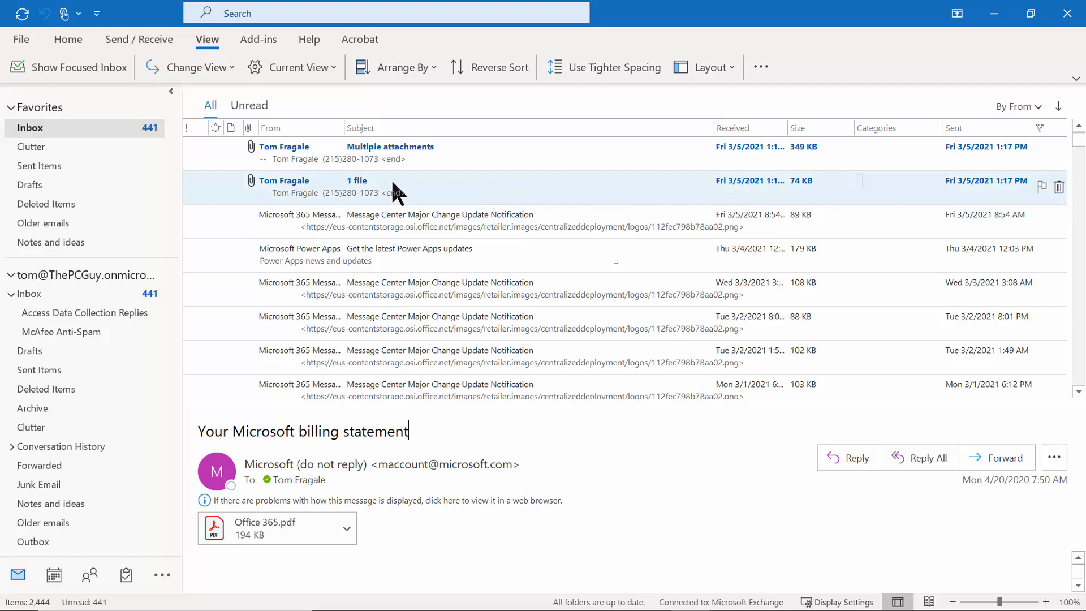
click(277, 128)
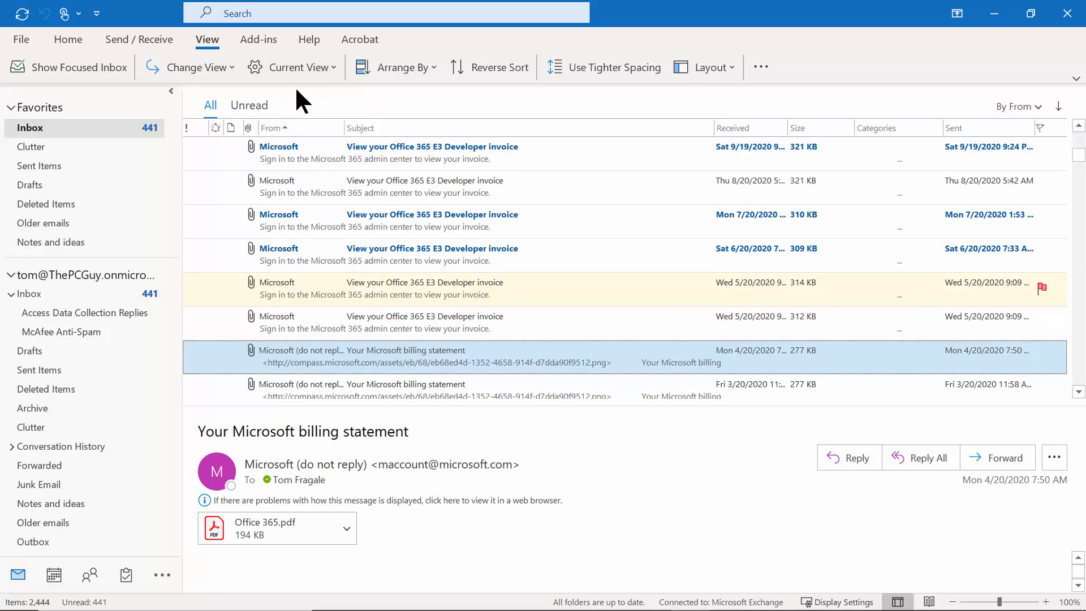
click(331, 67)
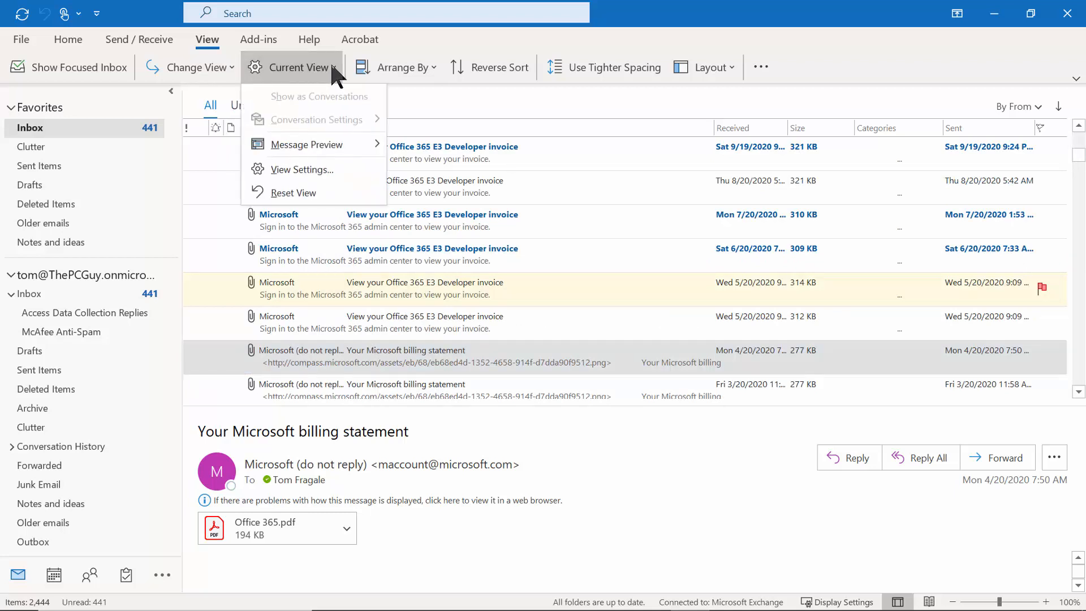
click(326, 168)
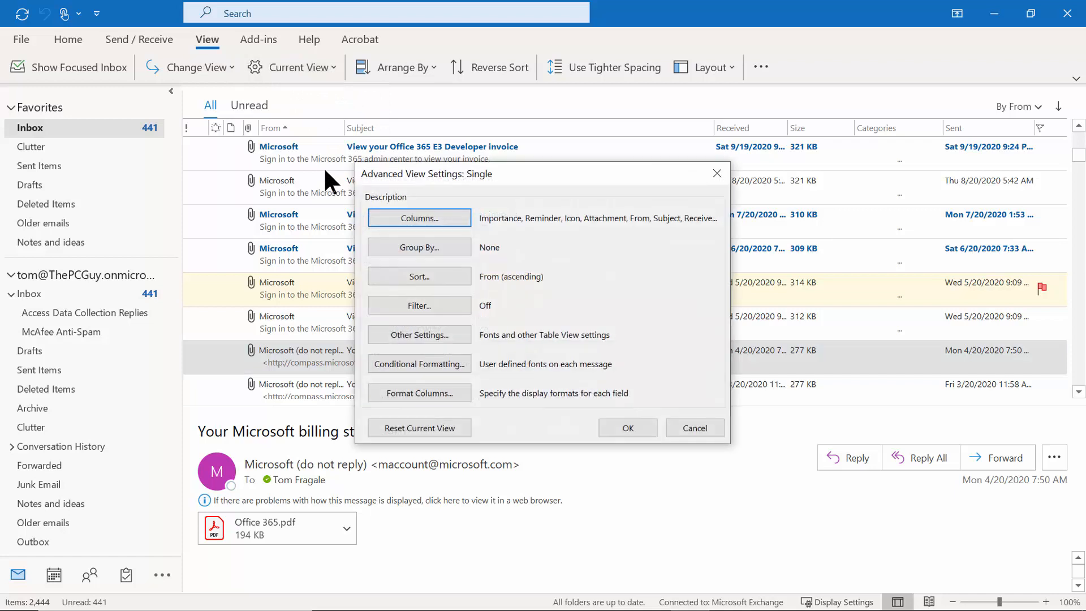
click(413, 243)
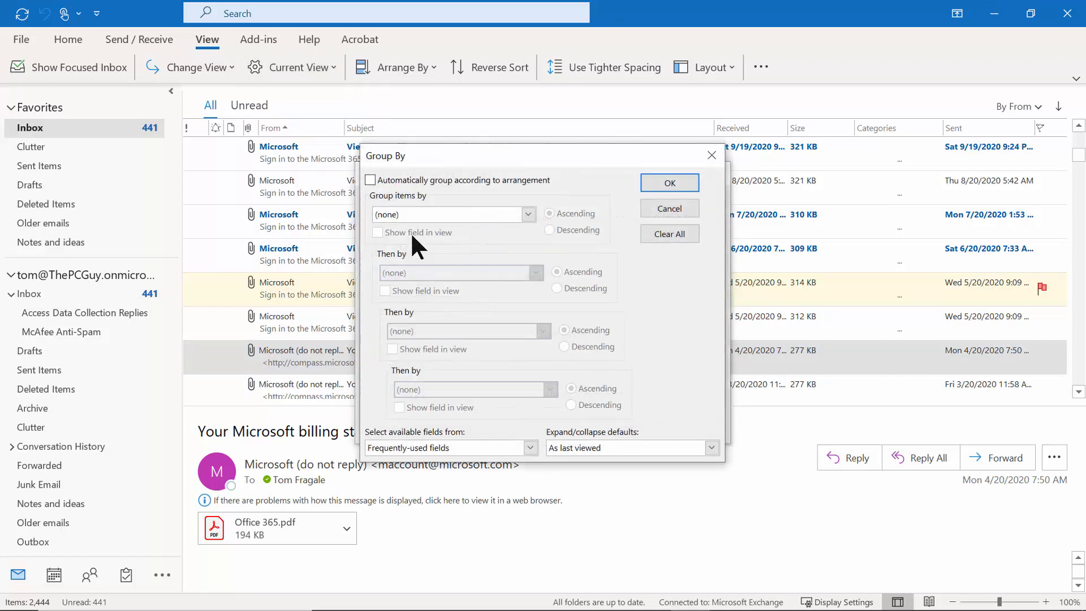
click(370, 179)
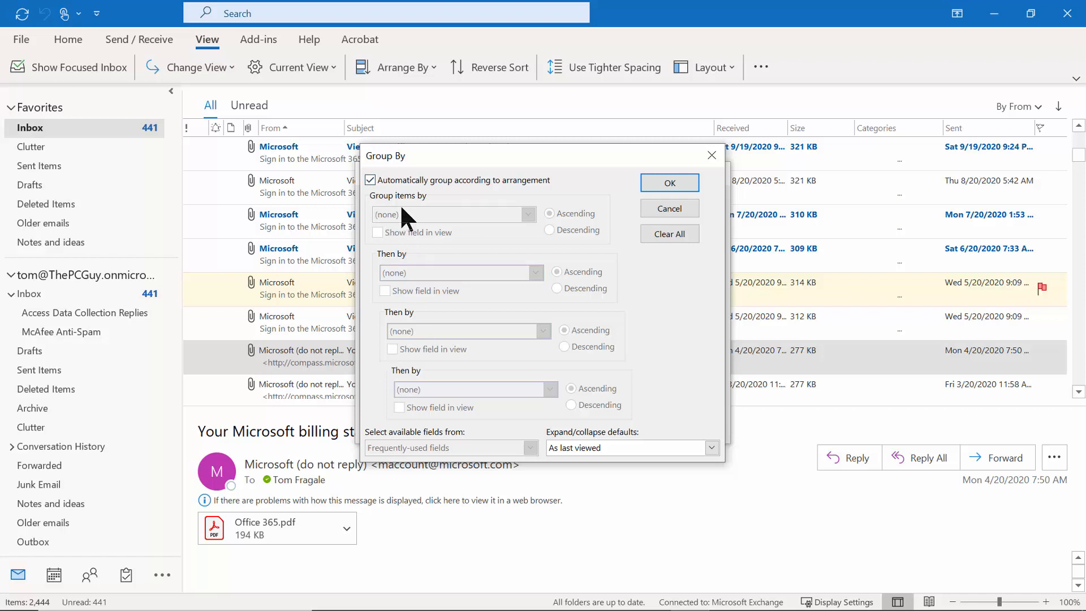
click(675, 187)
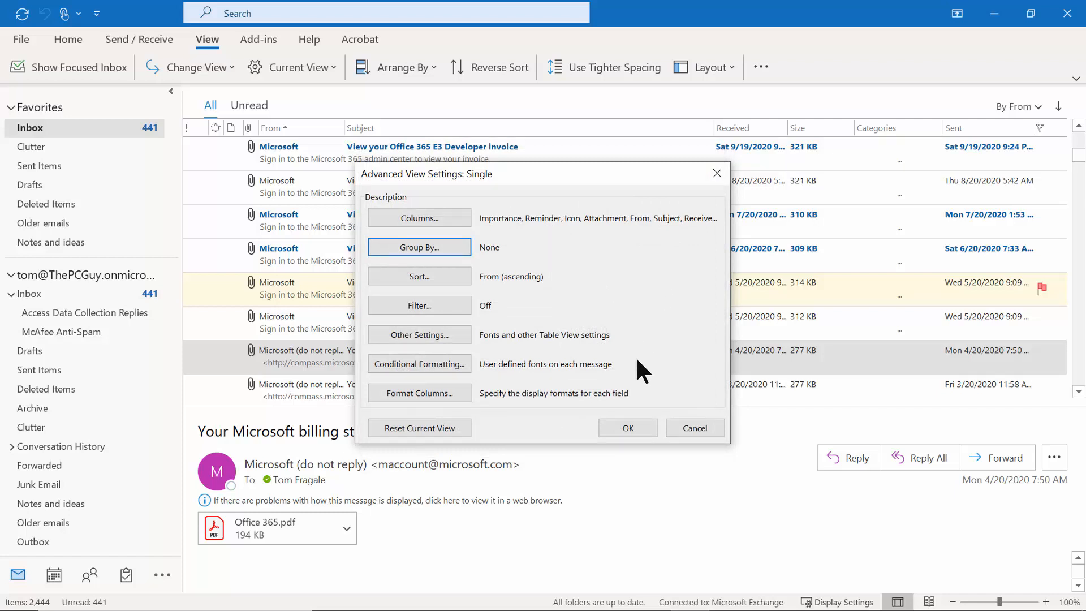
click(624, 427)
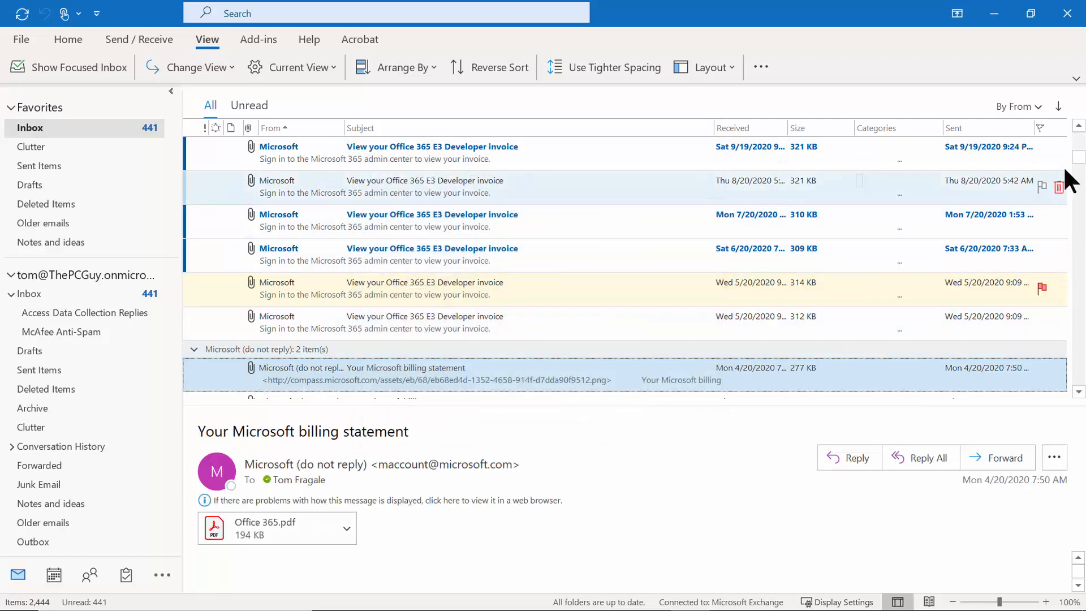
Step: Collapse the first sender group in the Inbox list and expand it again
drag(1078, 161, 1081, 142)
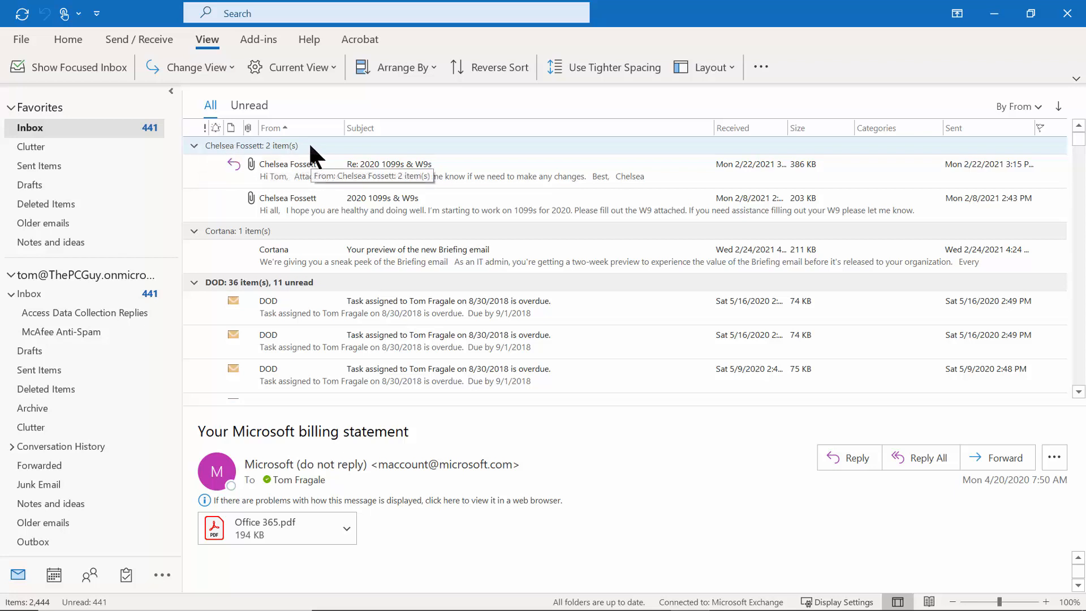
click(194, 145)
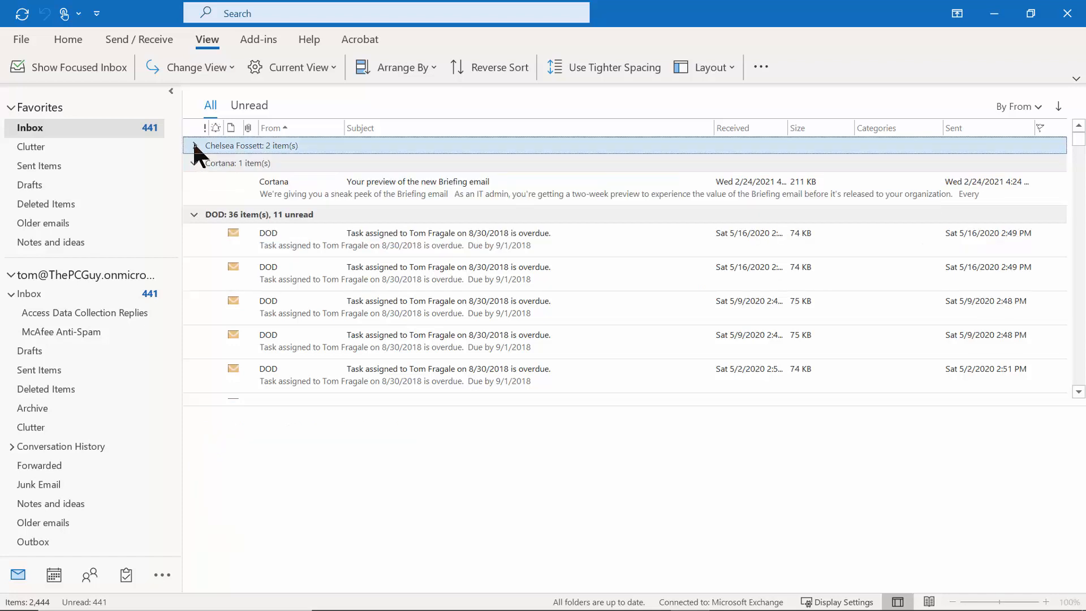
click(194, 144)
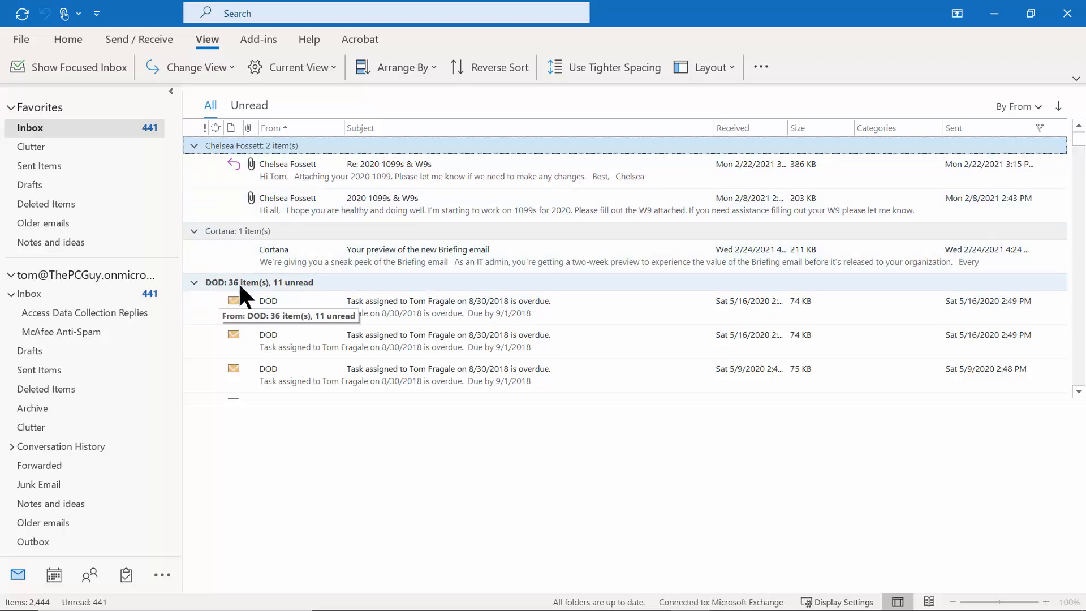
Step: Collapse the DOD sender group in the Inbox list and expand it again
click(193, 283)
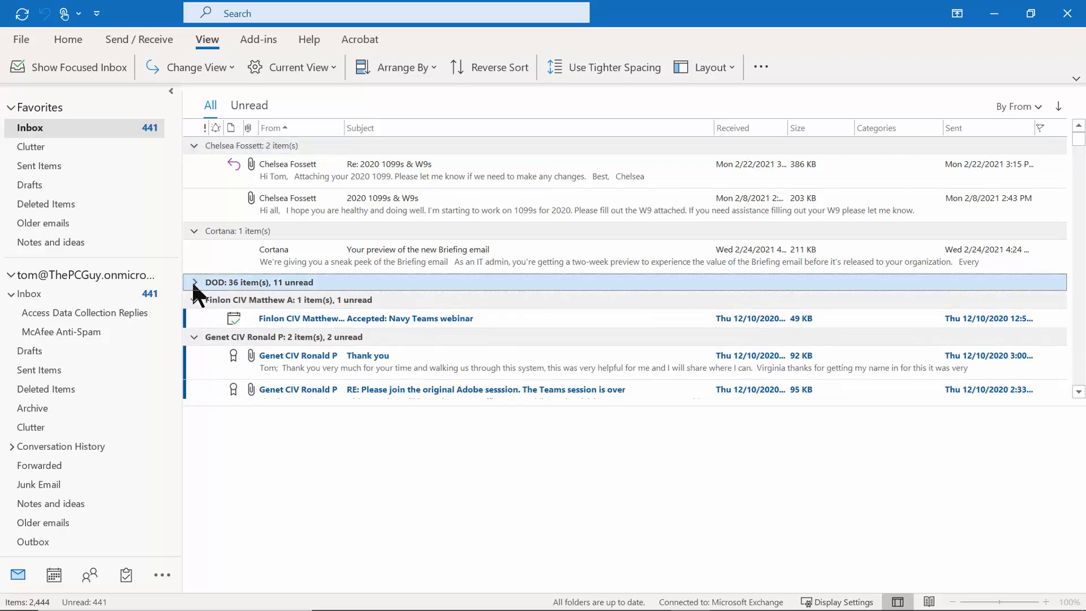
click(194, 282)
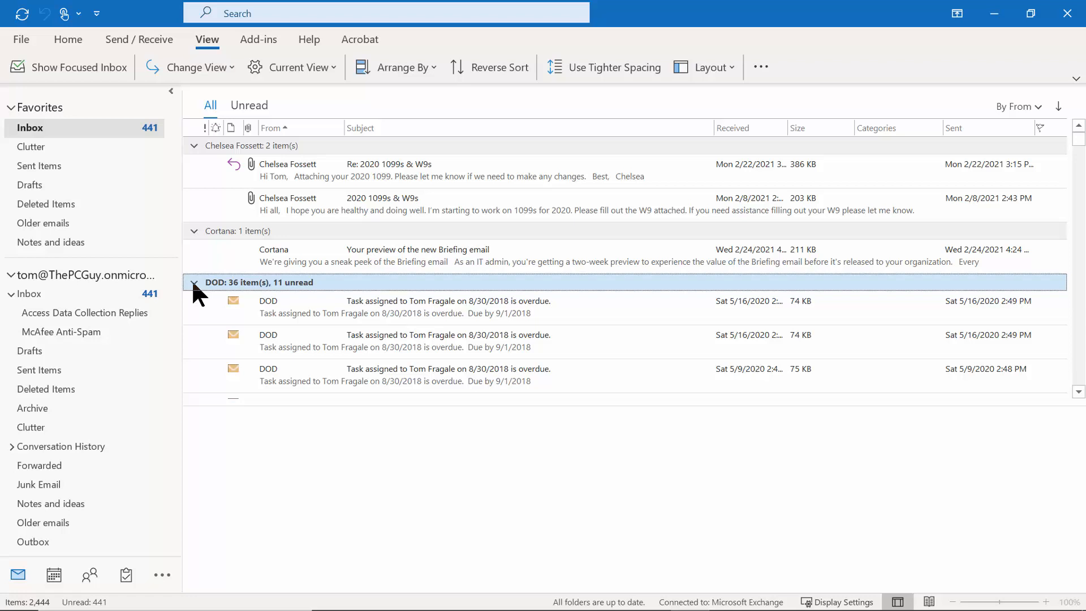
Step: Turn off automatic grouping according to arrangement, clear all Group By fields for the Inbox, and apply the view settings
click(318, 67)
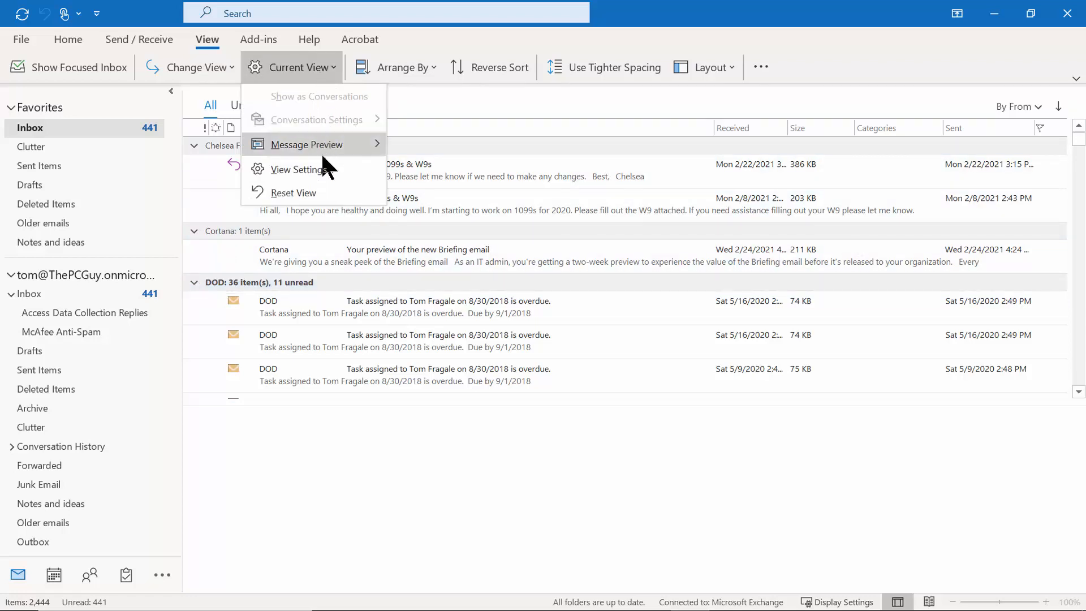
click(322, 170)
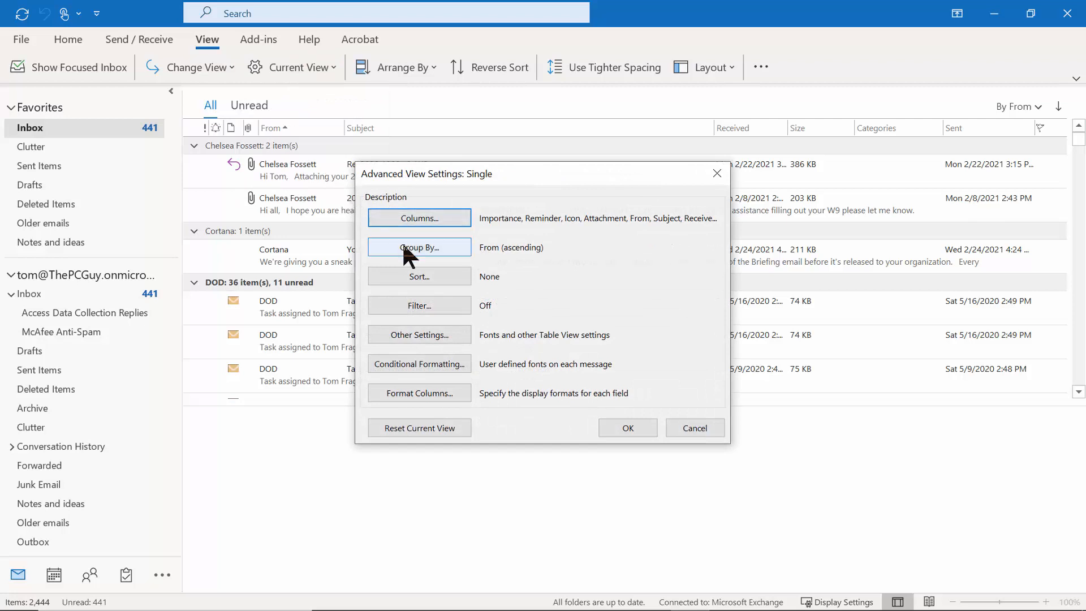
click(403, 245)
click(371, 179)
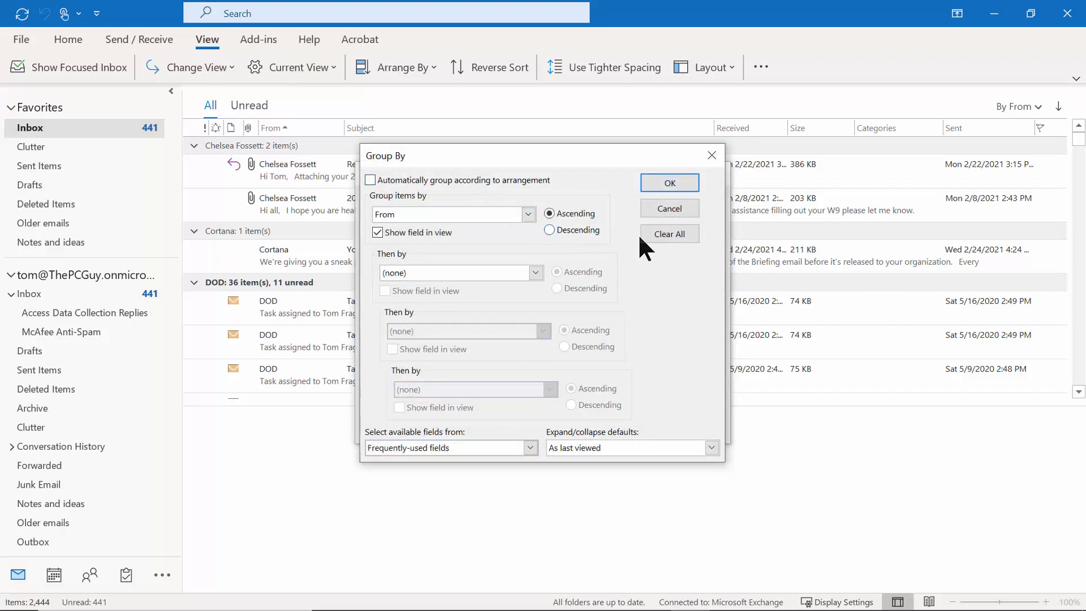
click(656, 233)
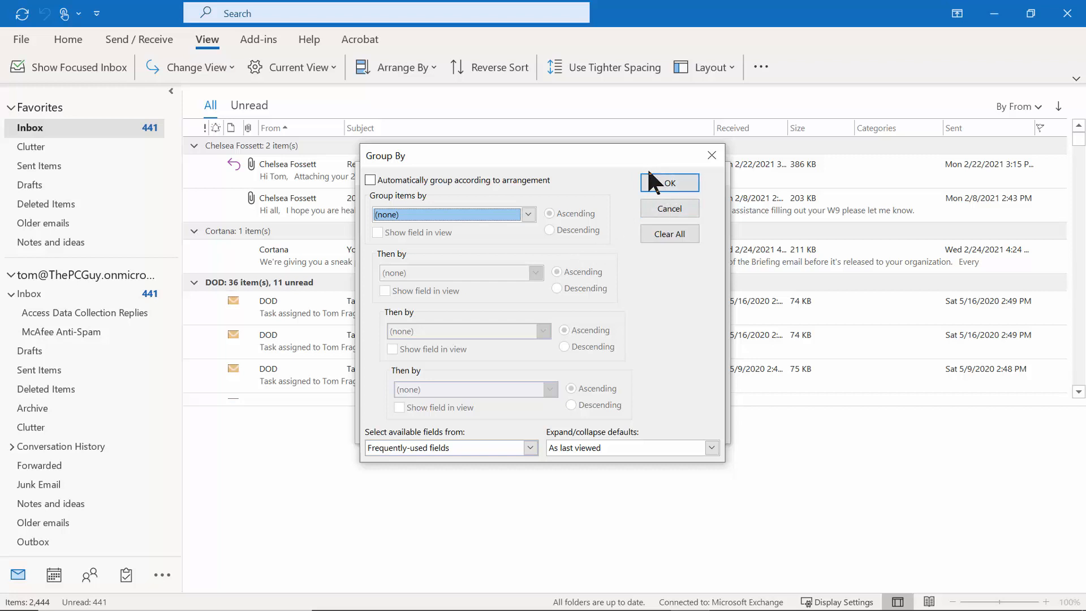
click(659, 185)
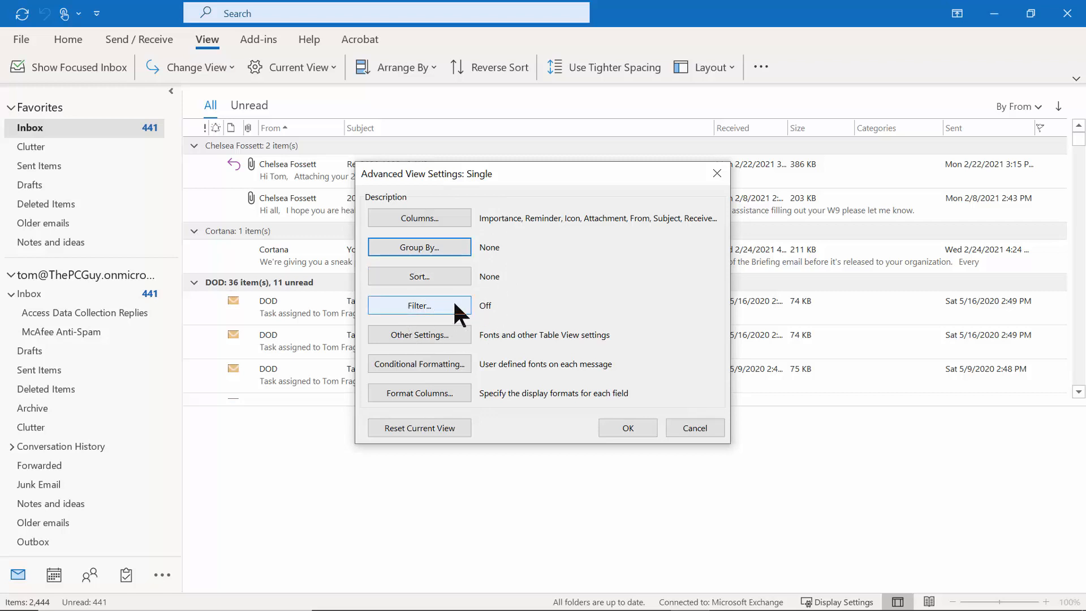
click(616, 427)
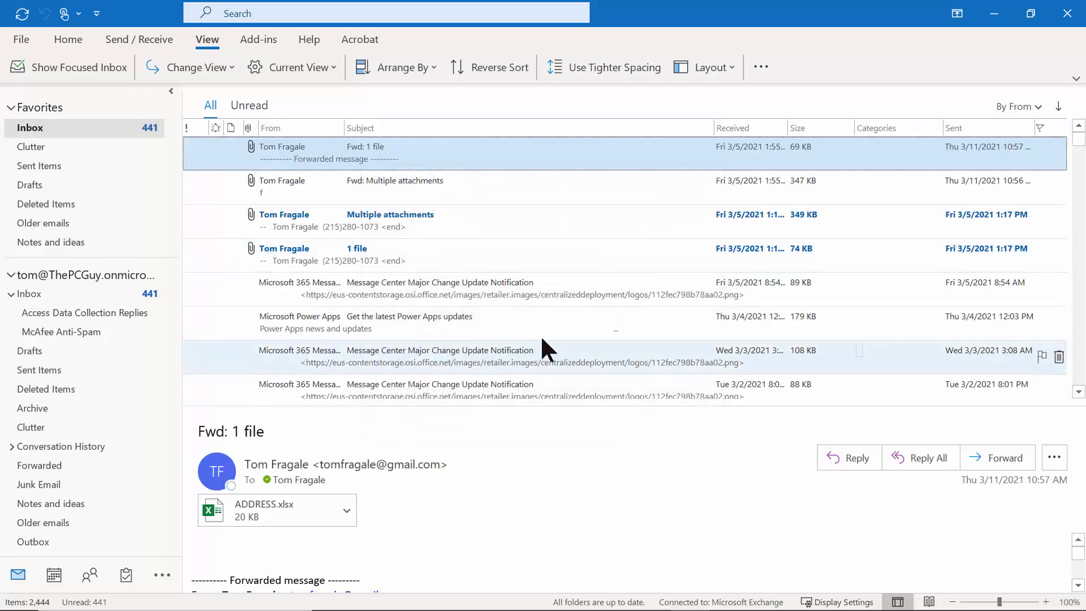
Step: Switch to the "outlook webinar (1).pptx" presentation in PowerPoint and review its slides from Outlook Topics through Building Your Contact List Quickly
mouse_move(463, 604)
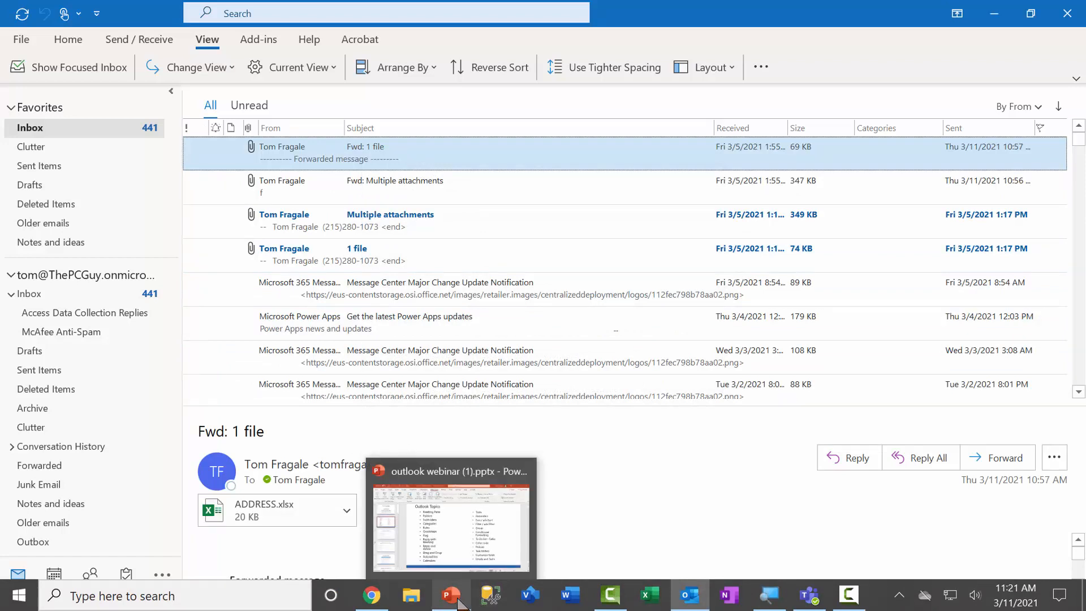
click(448, 565)
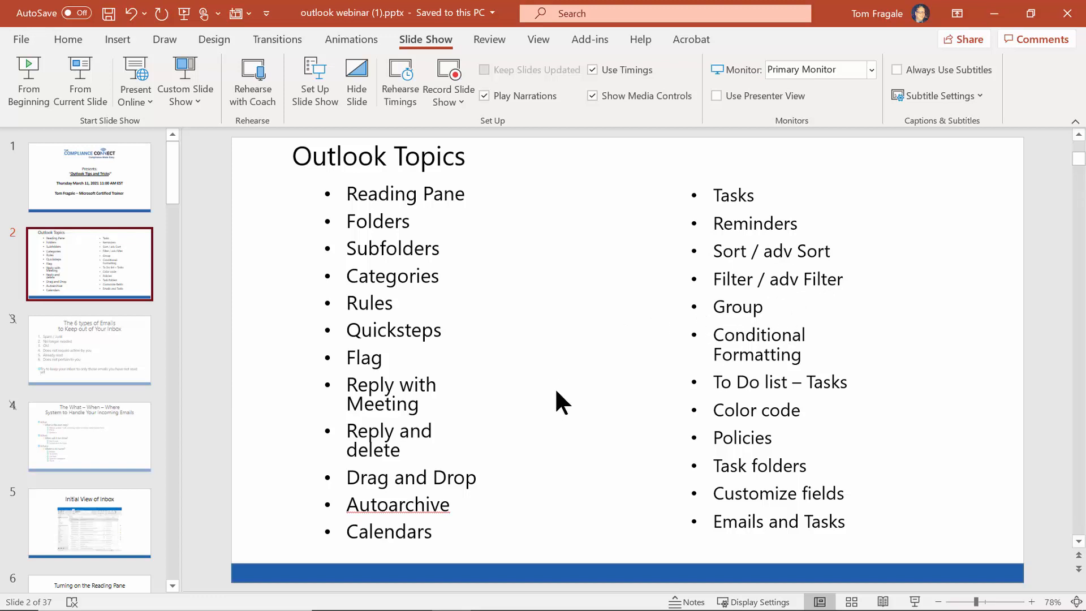
scroll(563, 471, down, 1)
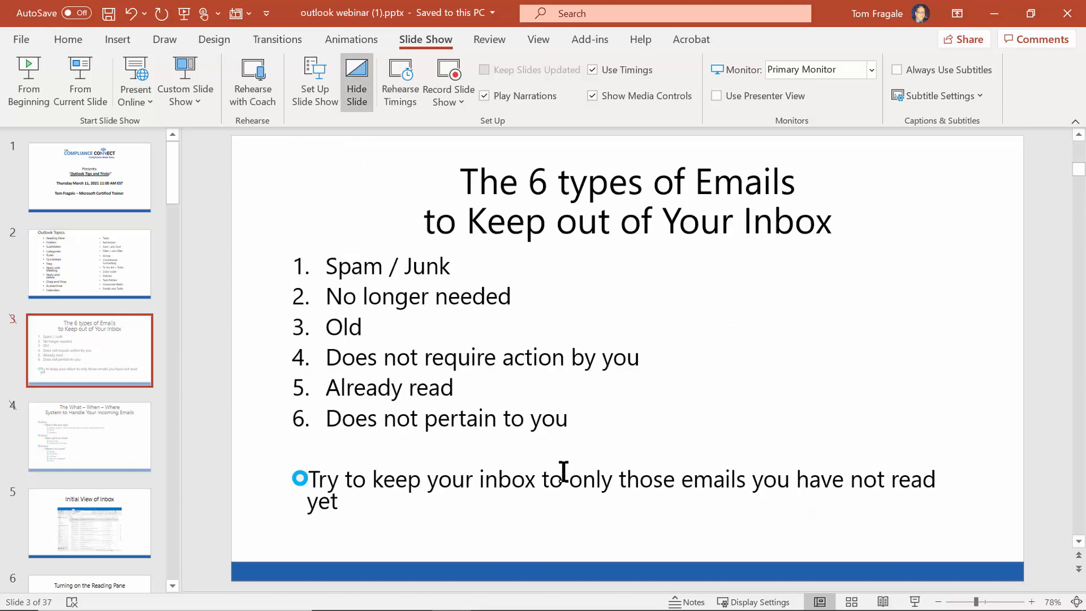
scroll(564, 472, down, 1)
scroll(563, 475, down, 2)
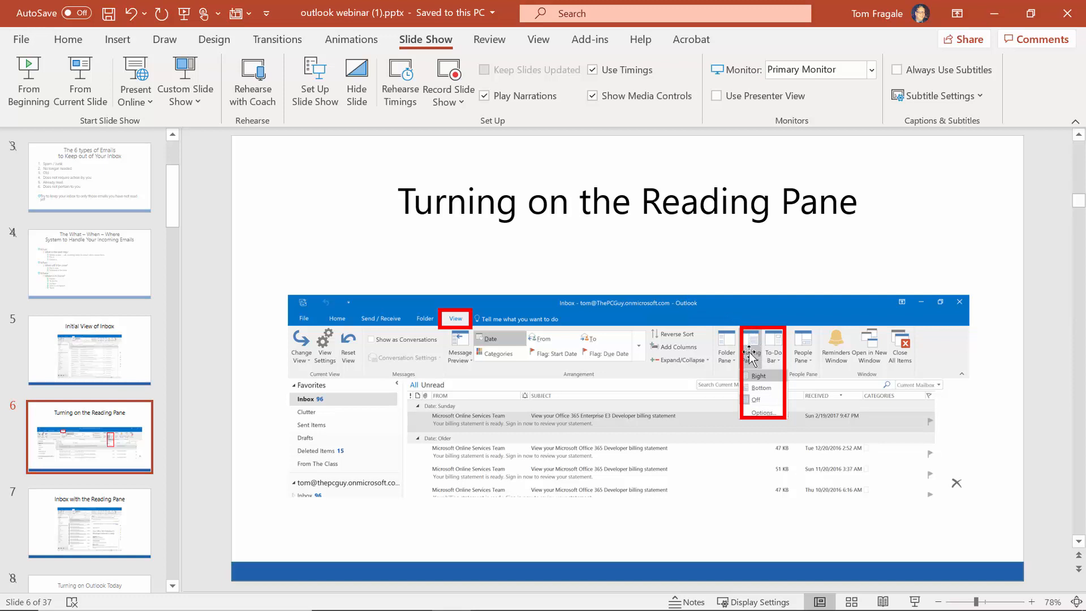
scroll(702, 376, down, 2)
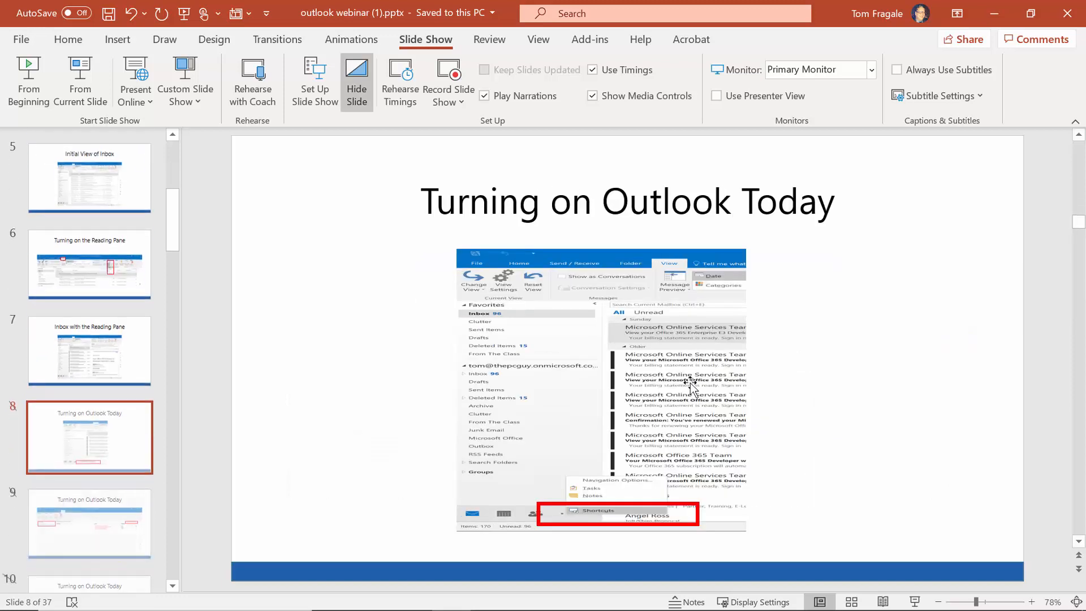
scroll(691, 383, up, 1)
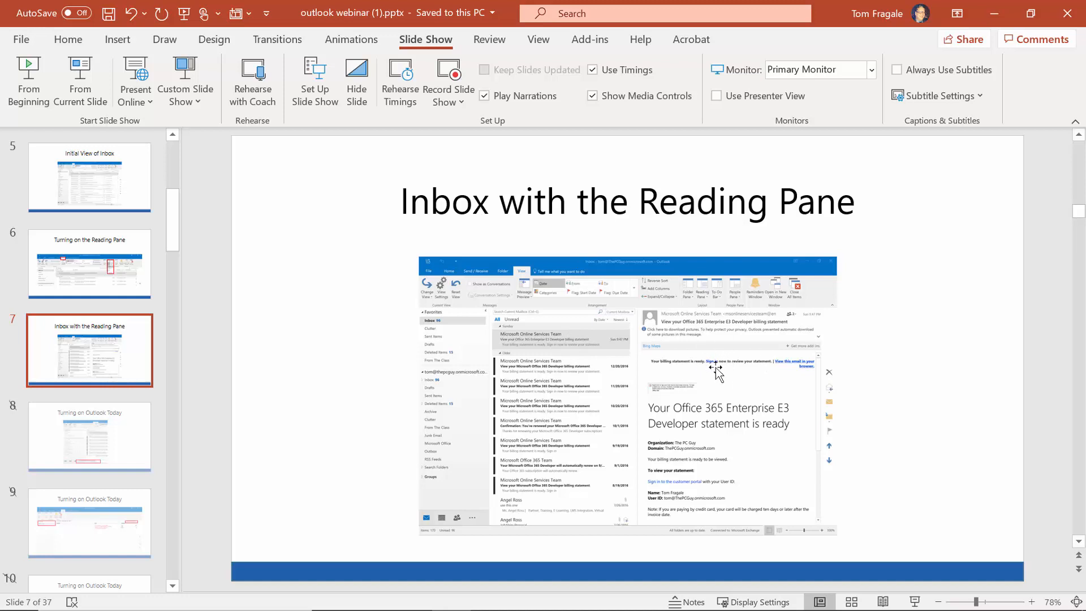
scroll(745, 385, down, 1)
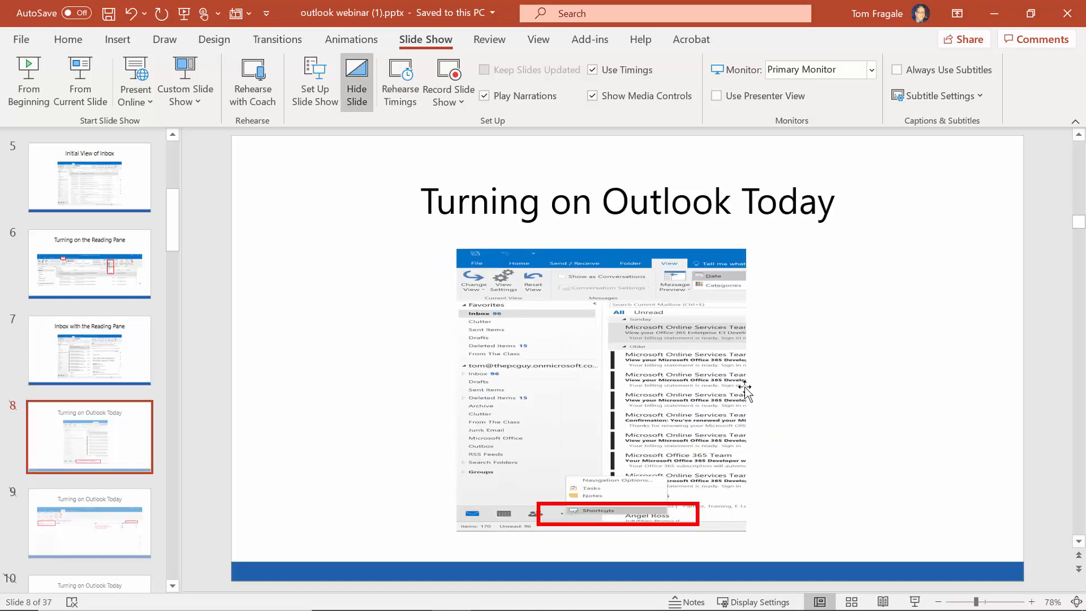
scroll(744, 390, down, 1)
scroll(745, 390, down, 1)
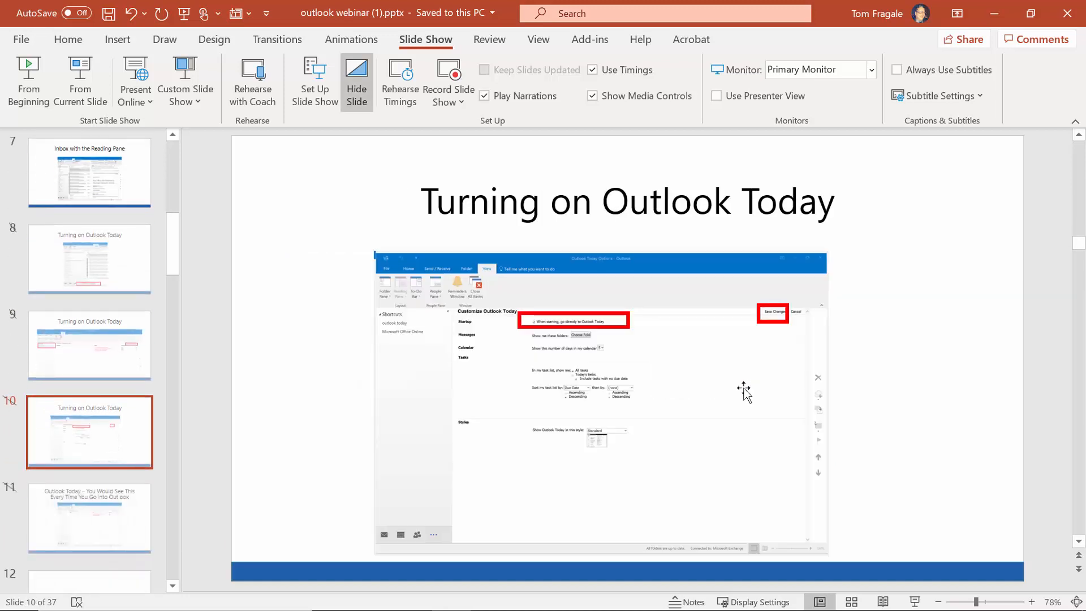
scroll(745, 390, down, 1)
scroll(743, 393, down, 1)
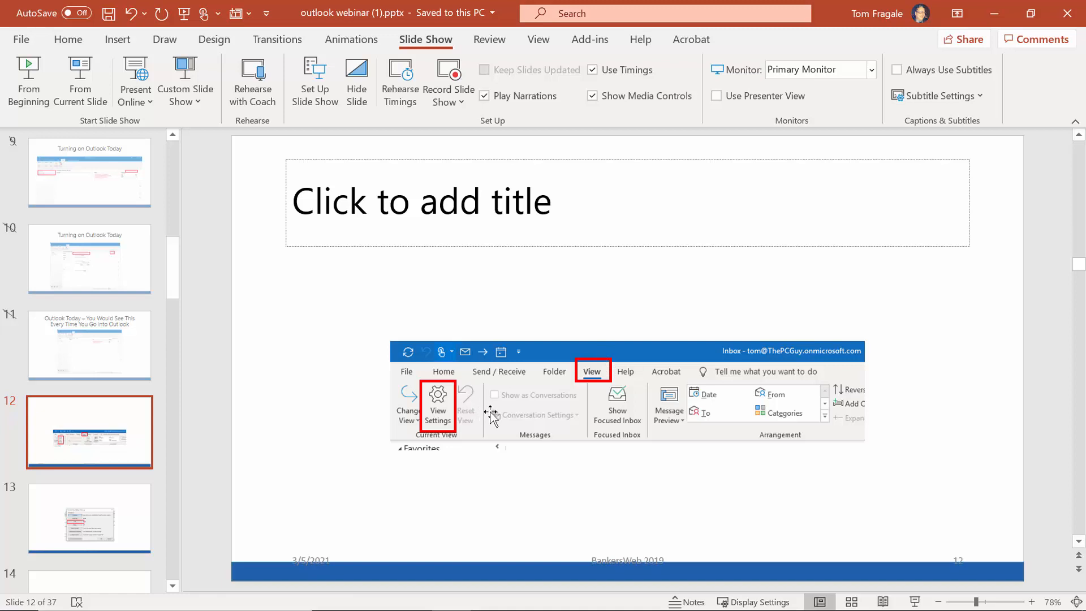
scroll(485, 413, down, 1)
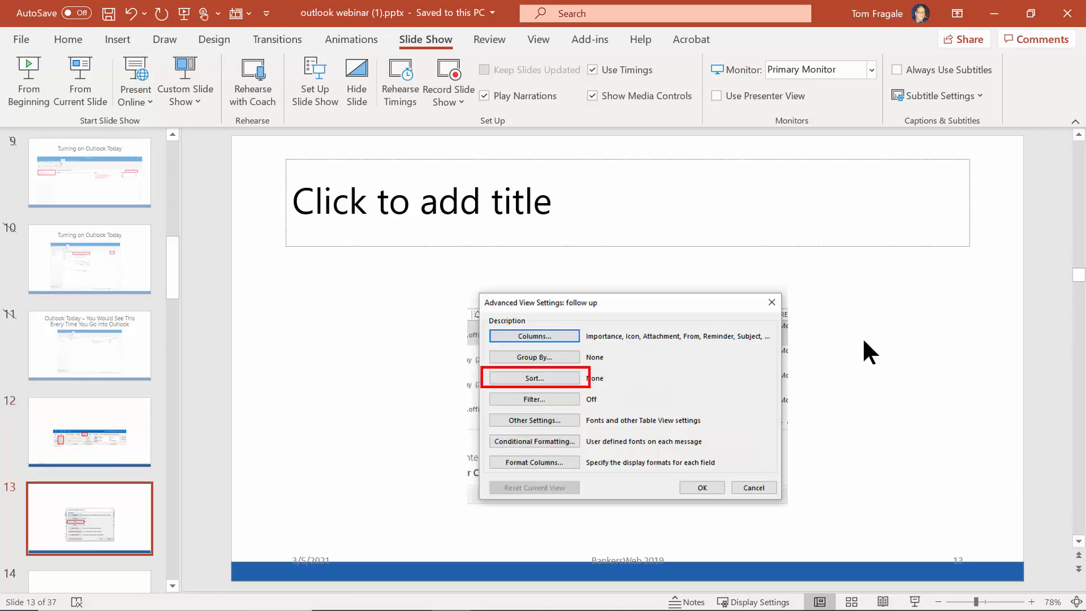
scroll(865, 340, down, 1)
scroll(866, 346, down, 1)
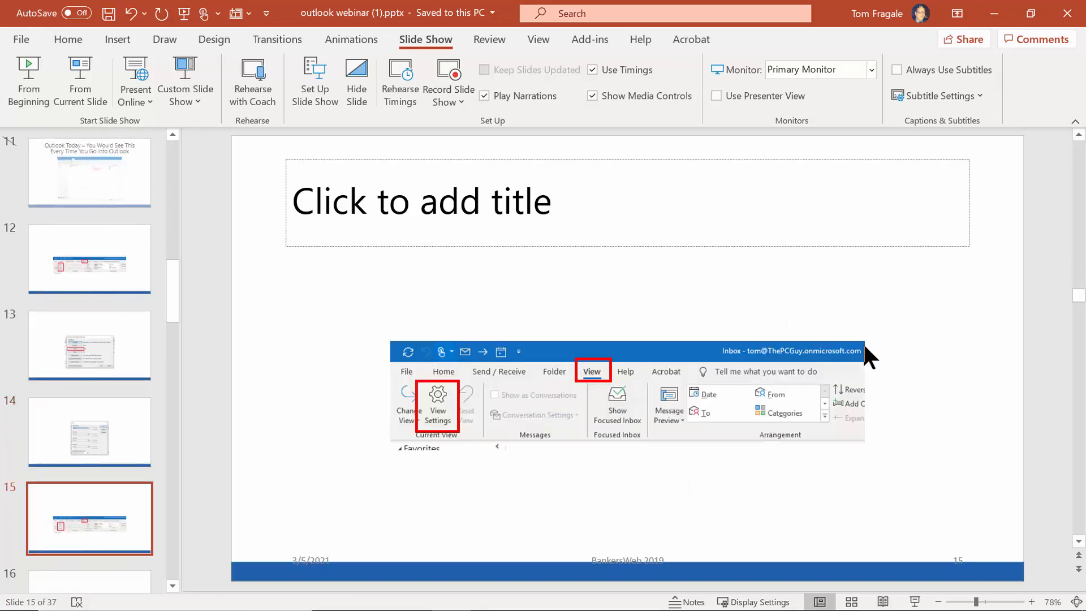
scroll(798, 357, down, 2)
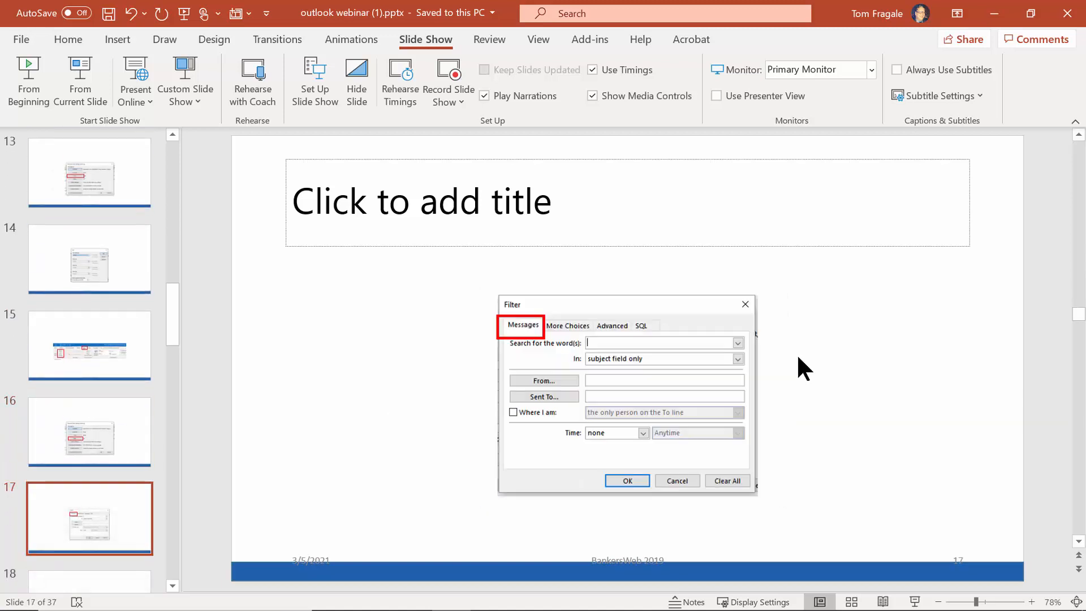
scroll(803, 369, down, 1)
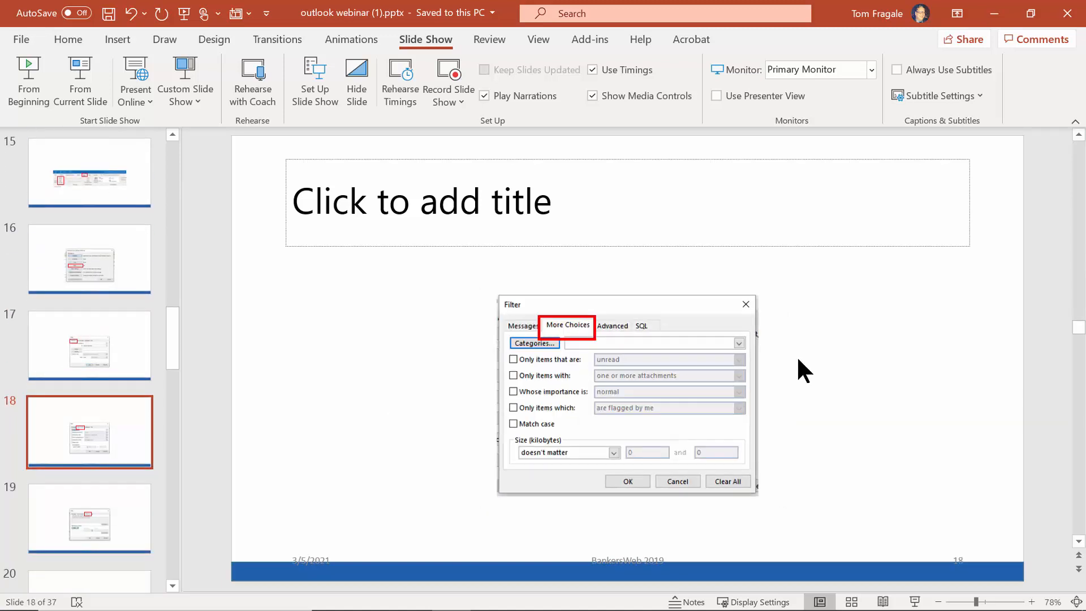
scroll(797, 356, down, 2)
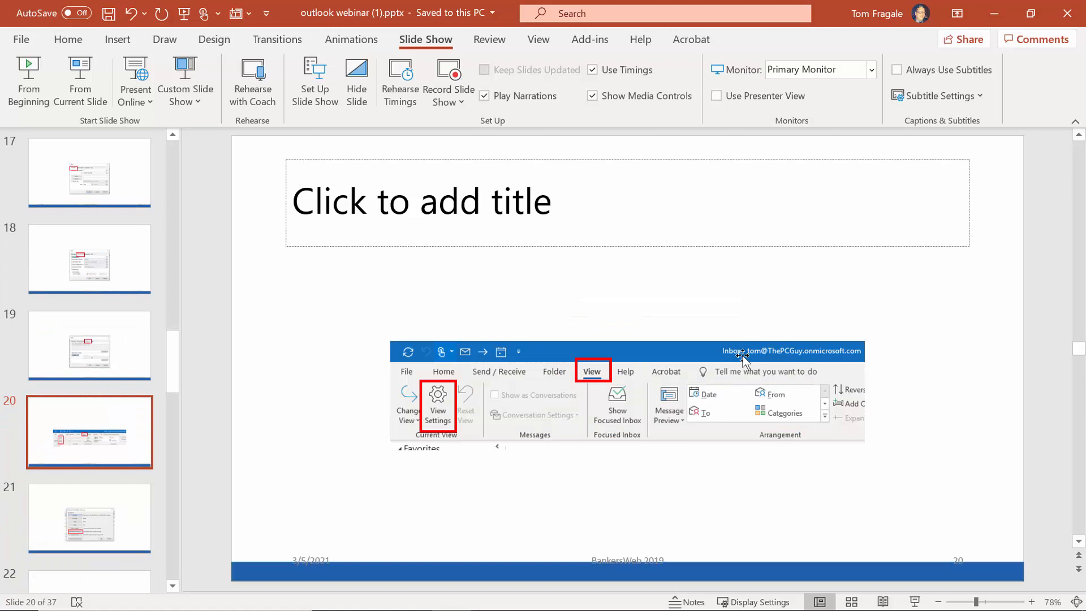
scroll(710, 403, down, 1)
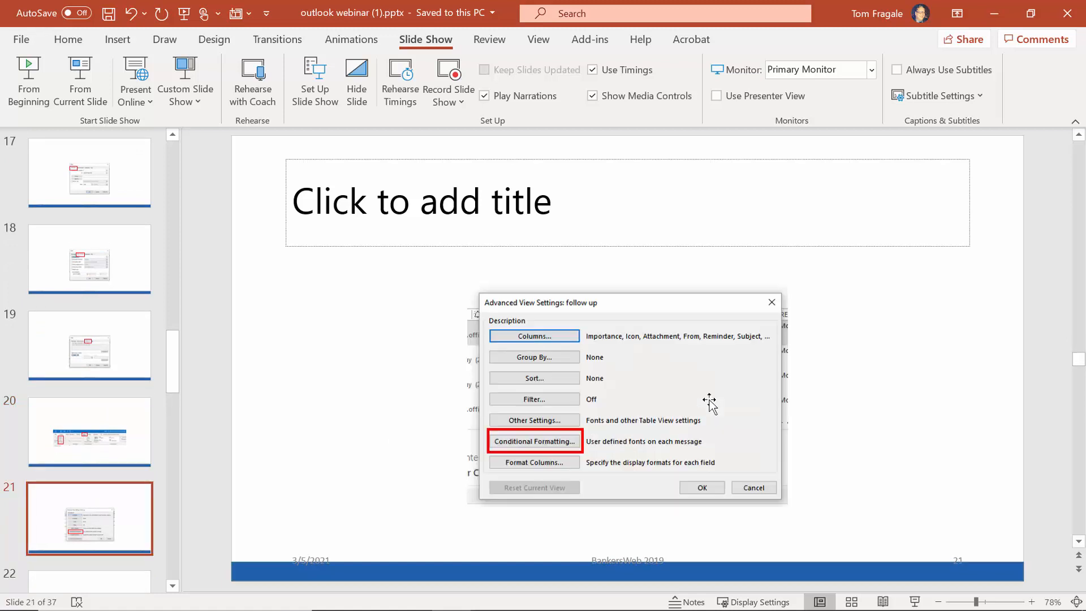
scroll(709, 403, down, 1)
scroll(707, 404, down, 2)
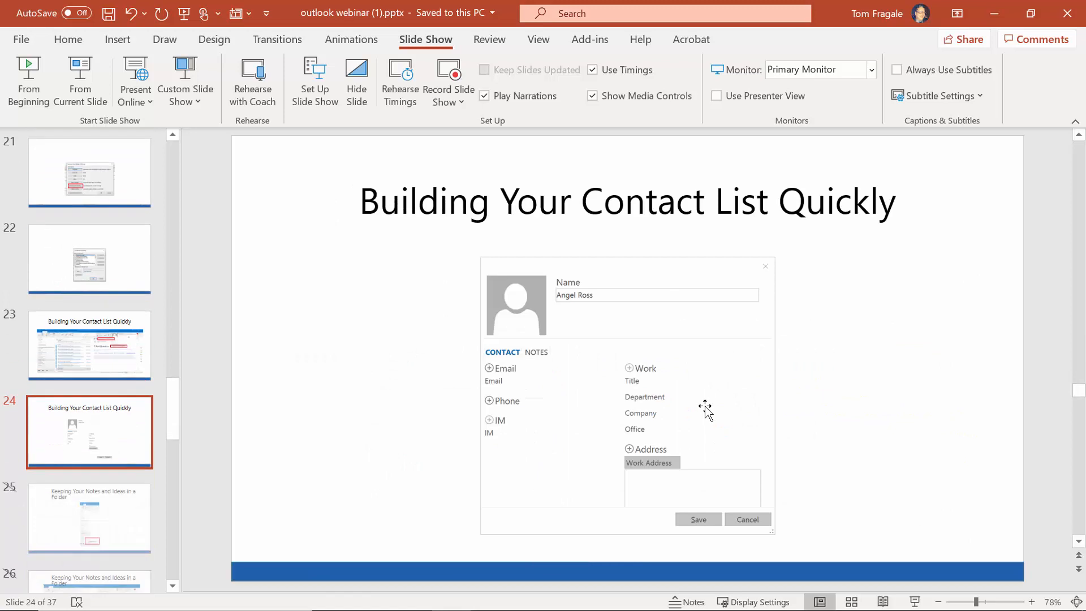
scroll(705, 406, up, 1)
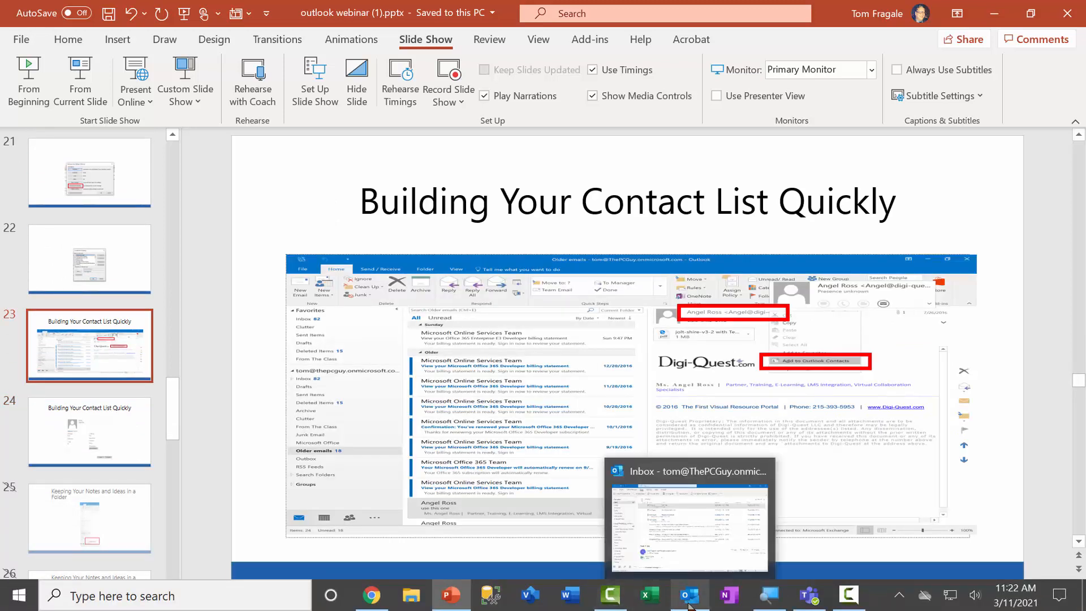
Step: Switch back to Outlook and sort the Inbox by attachments so messages with files are listed first
click(689, 603)
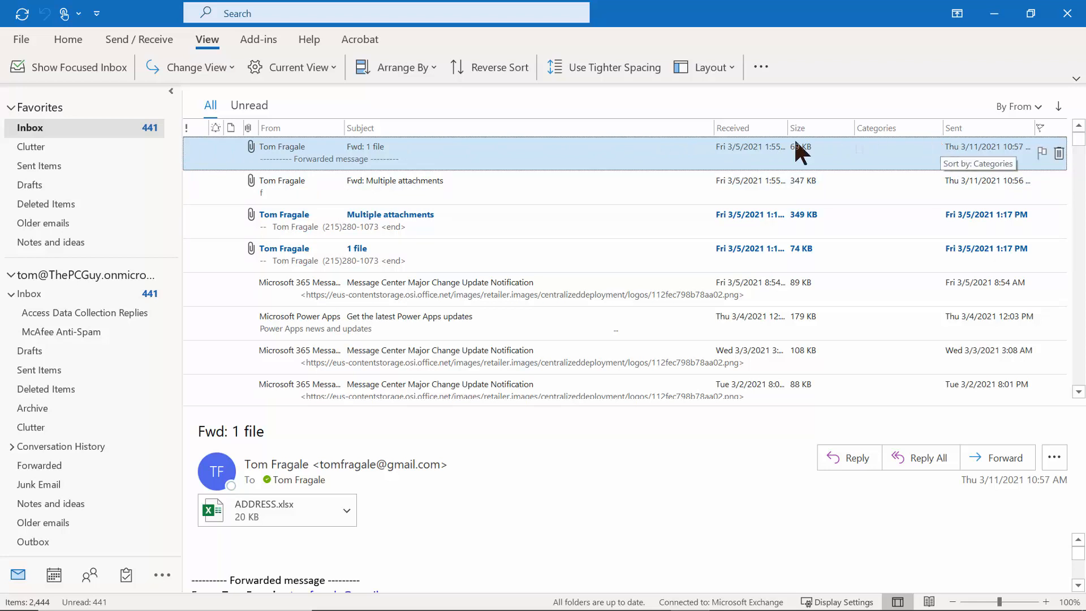
click(249, 129)
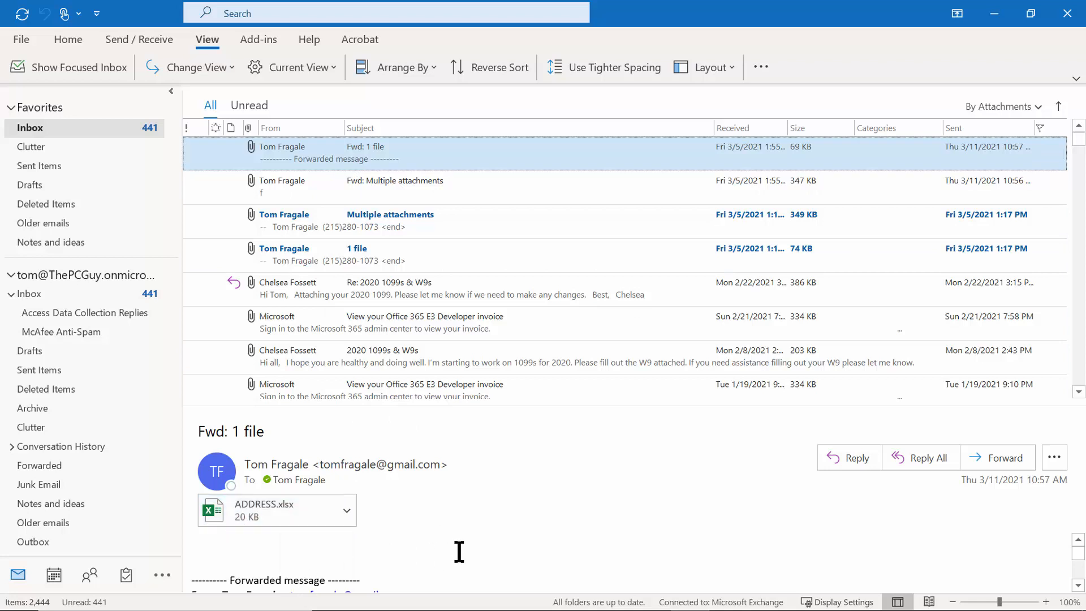
Step: Preview ADDRESS.xlsx in the "Fwd: 1 file" message and save it to the Documents folder under the same name, replacing the existing file
click(247, 511)
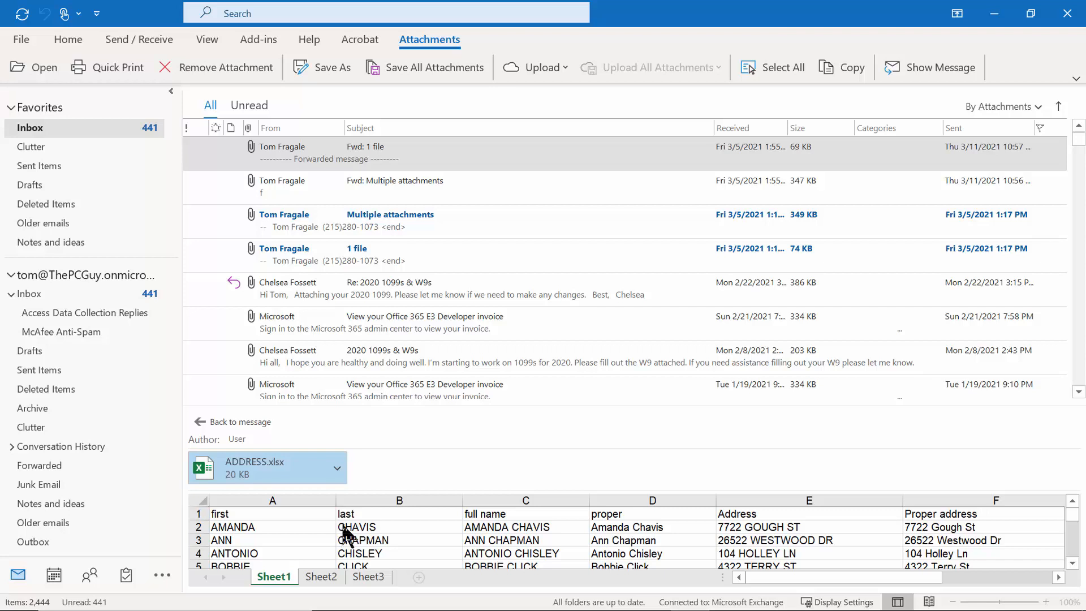
click(337, 468)
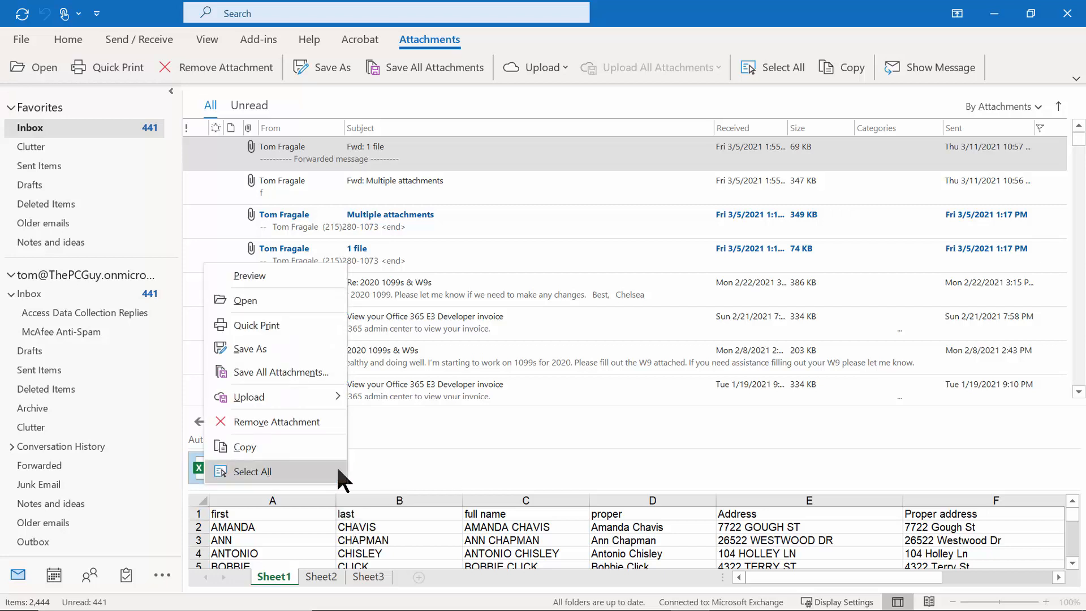
click(273, 348)
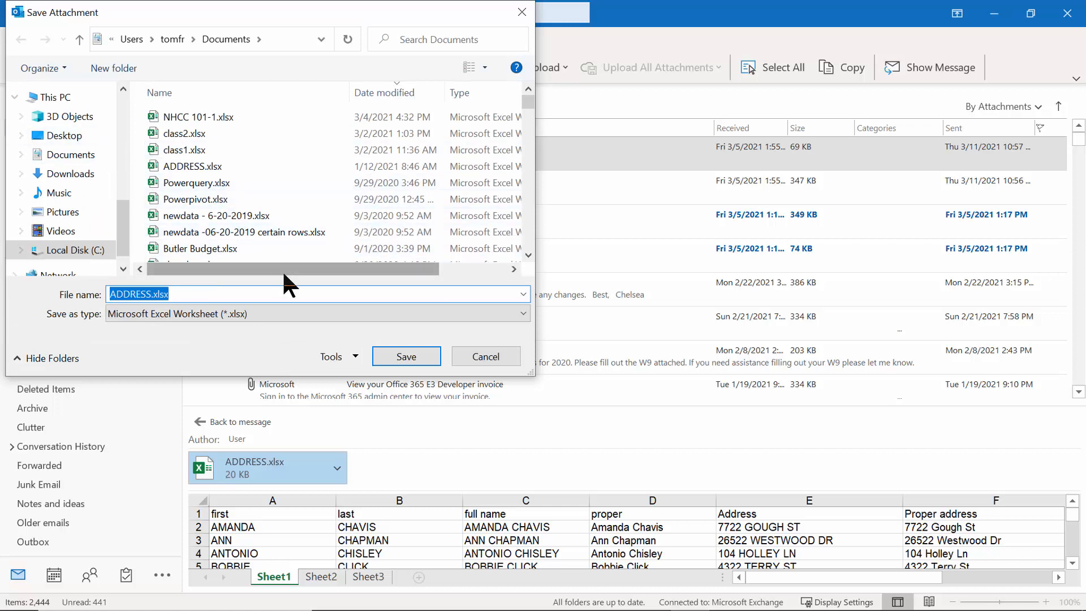
click(406, 354)
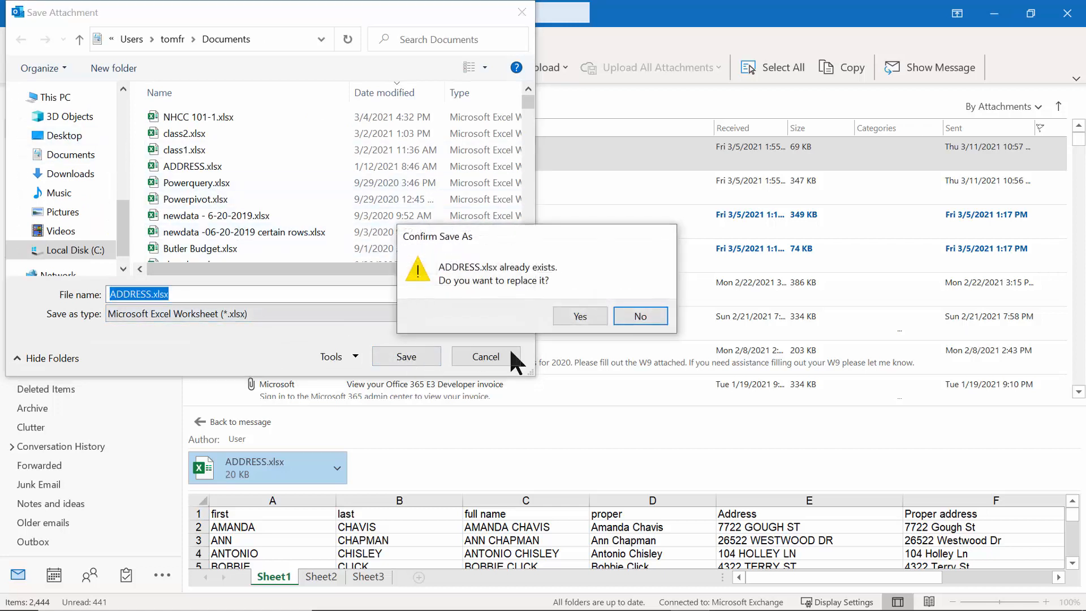
click(580, 317)
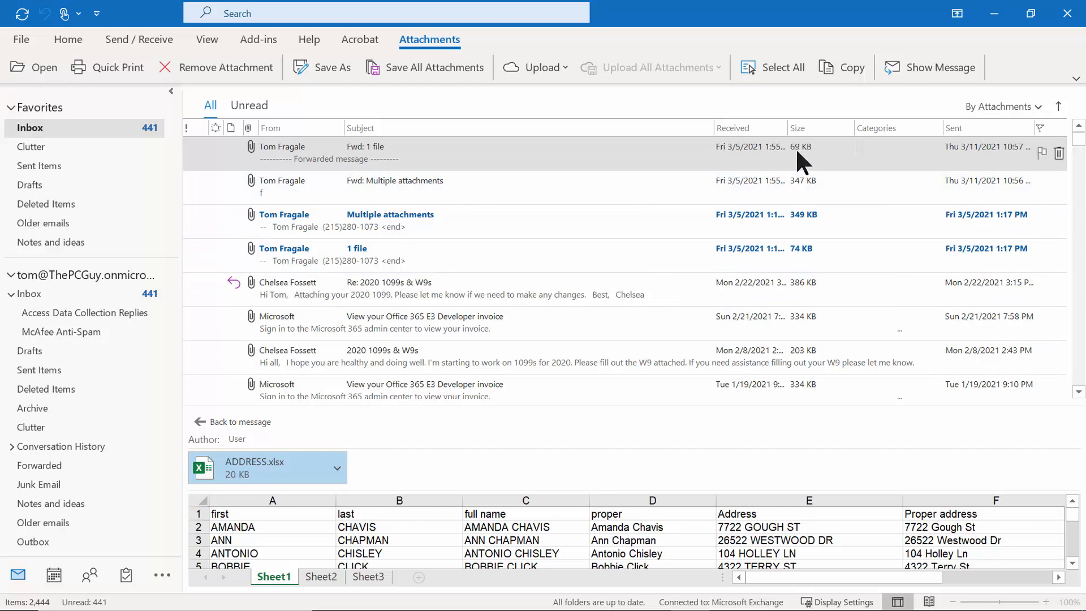
Step: Remove the ADDRESS.xlsx attachment from the "Fwd: 1 file" message
click(337, 469)
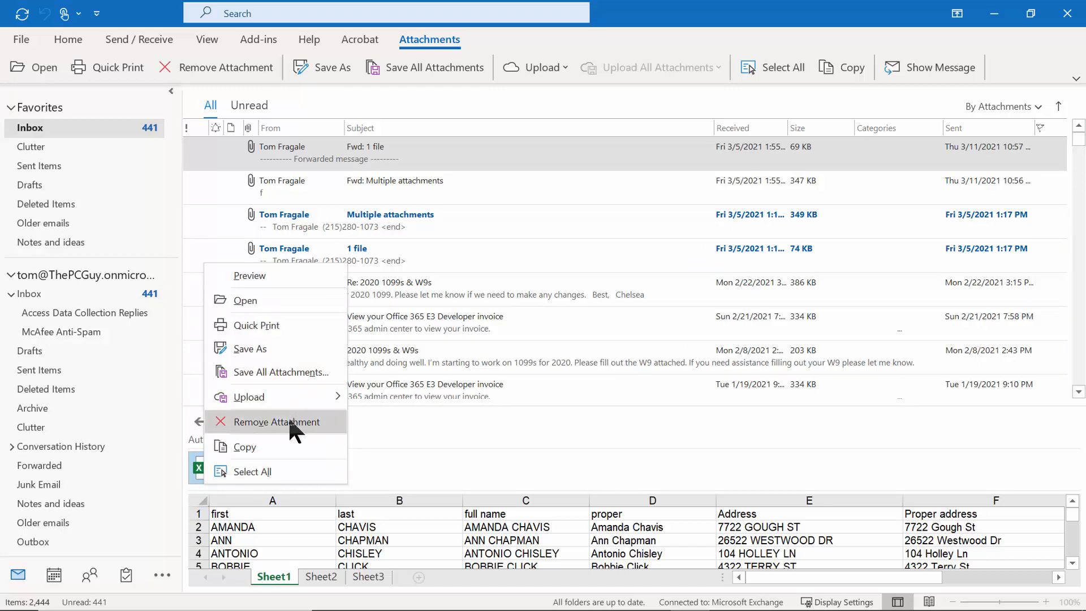
click(289, 431)
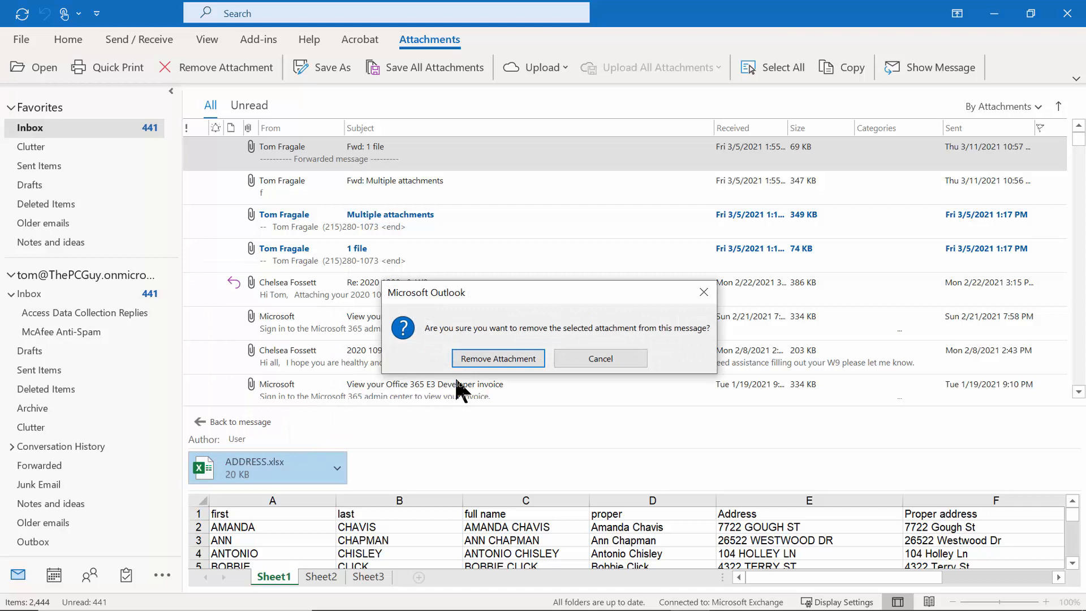
click(487, 358)
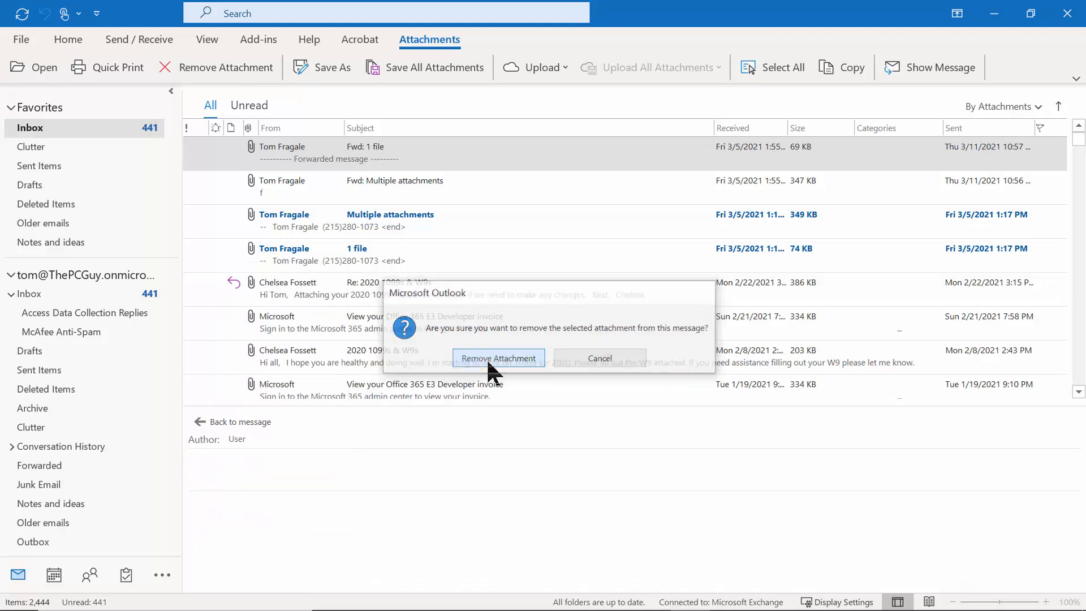
Step: Sort the Inbox by received date with the newest messages first, and check the body of the "Fwd: 1 file" message
click(749, 178)
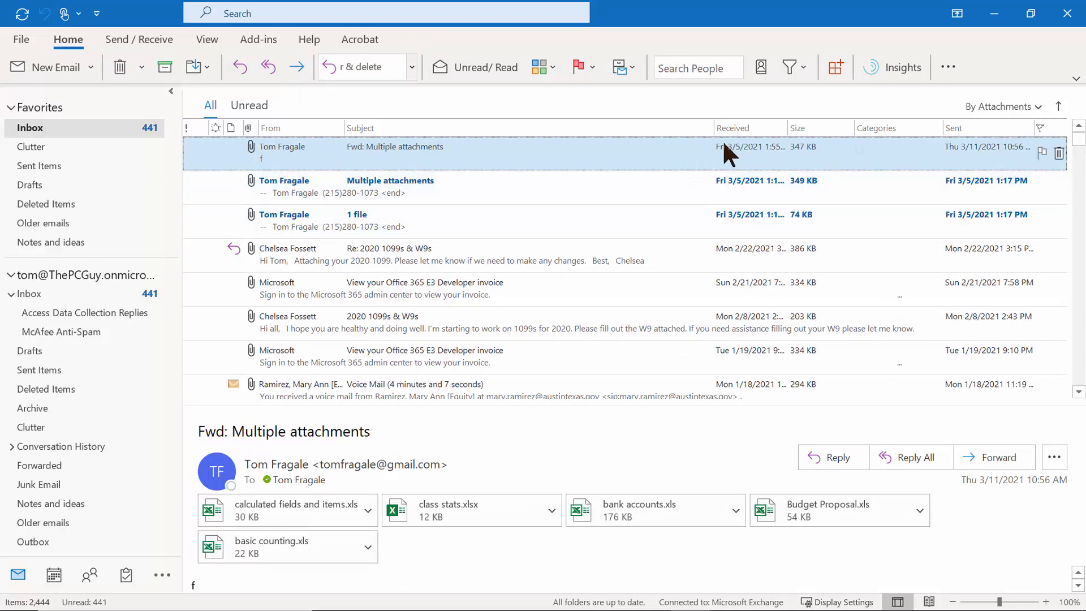
click(739, 127)
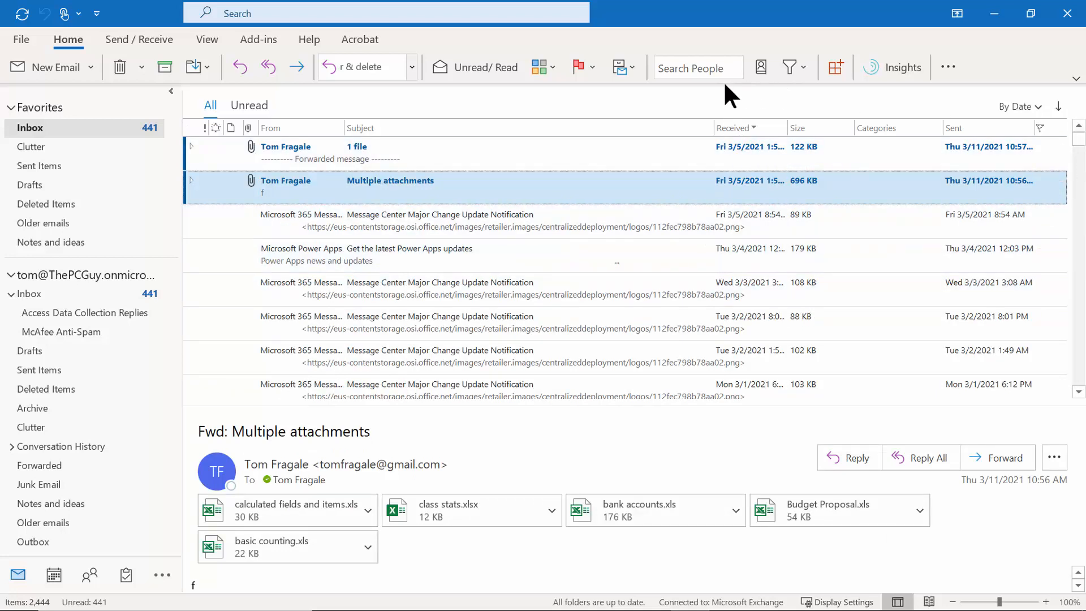
click(730, 126)
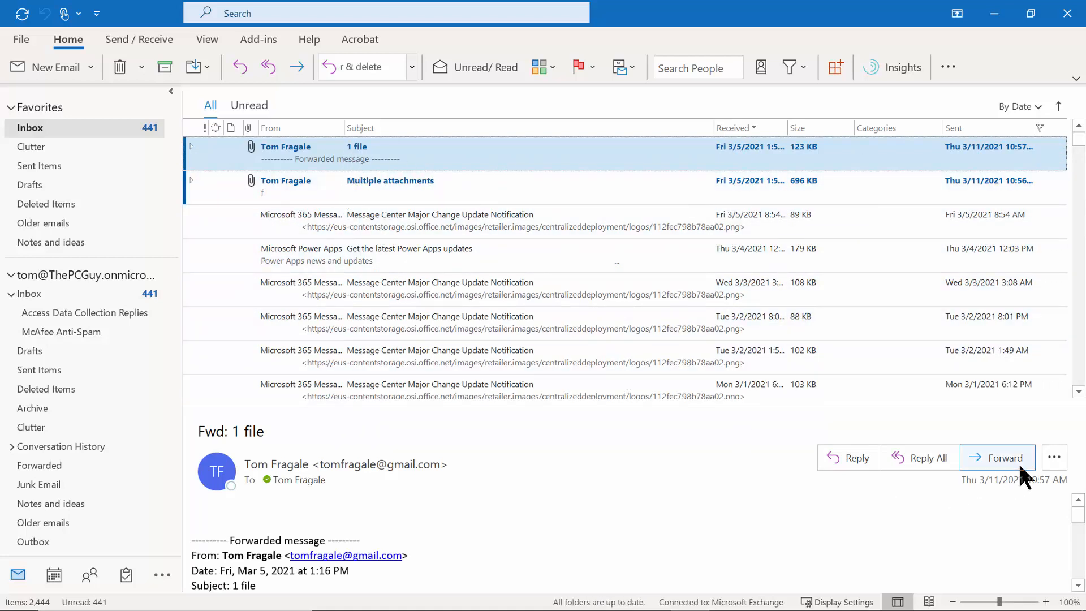
mouse_move(1078, 512)
mouse_down()
mouse_move(1080, 572)
mouse_move(1062, 453)
mouse_up()
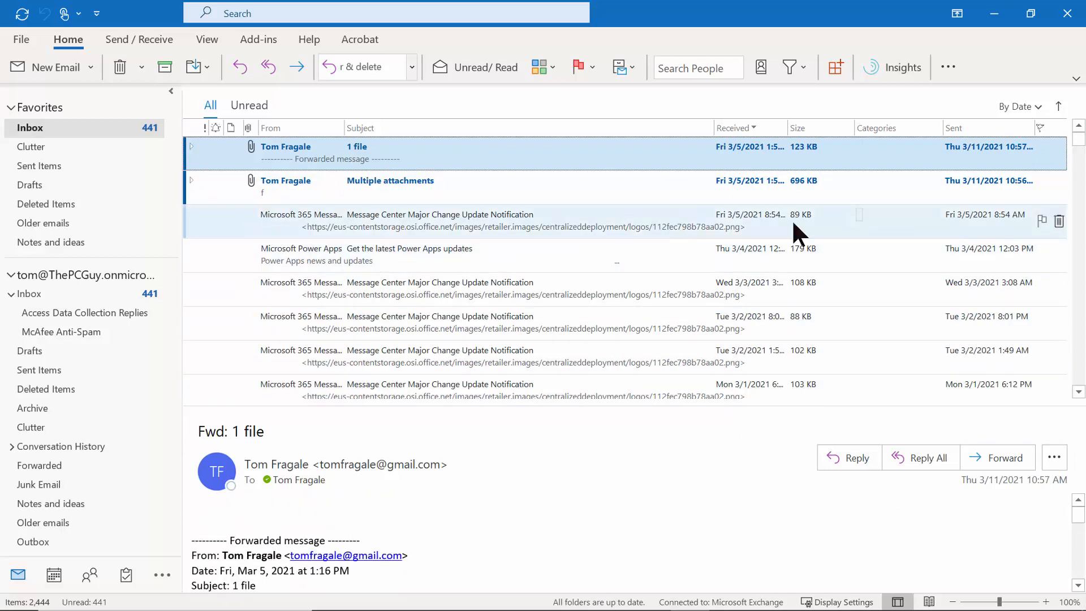
Step: Save all five attachments of the "Fwd: Multiple attachments" message to the Documents folder
click(307, 189)
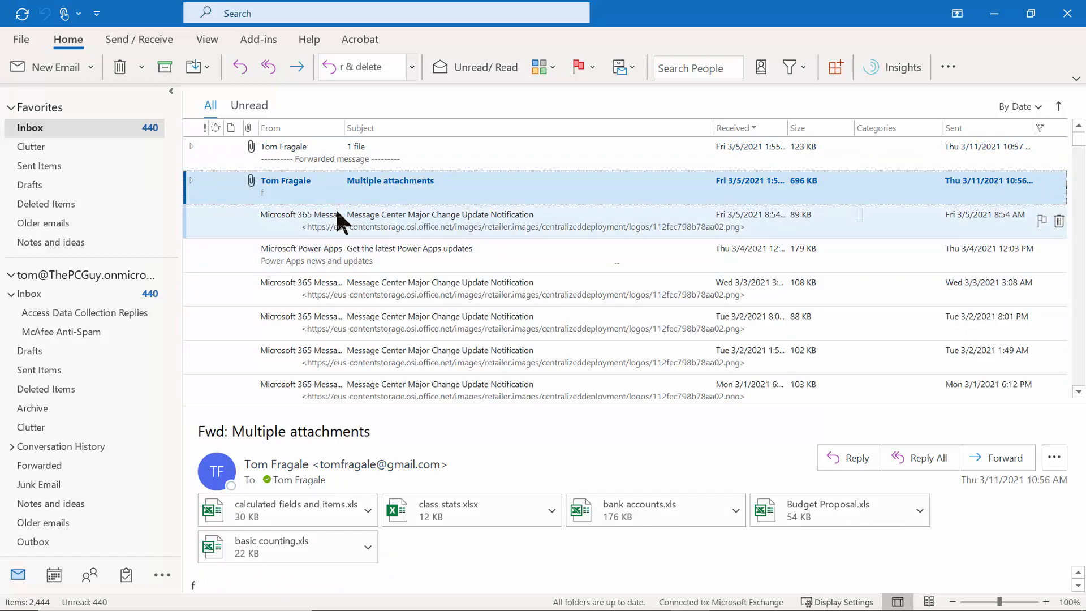
drag(341, 179, 372, 168)
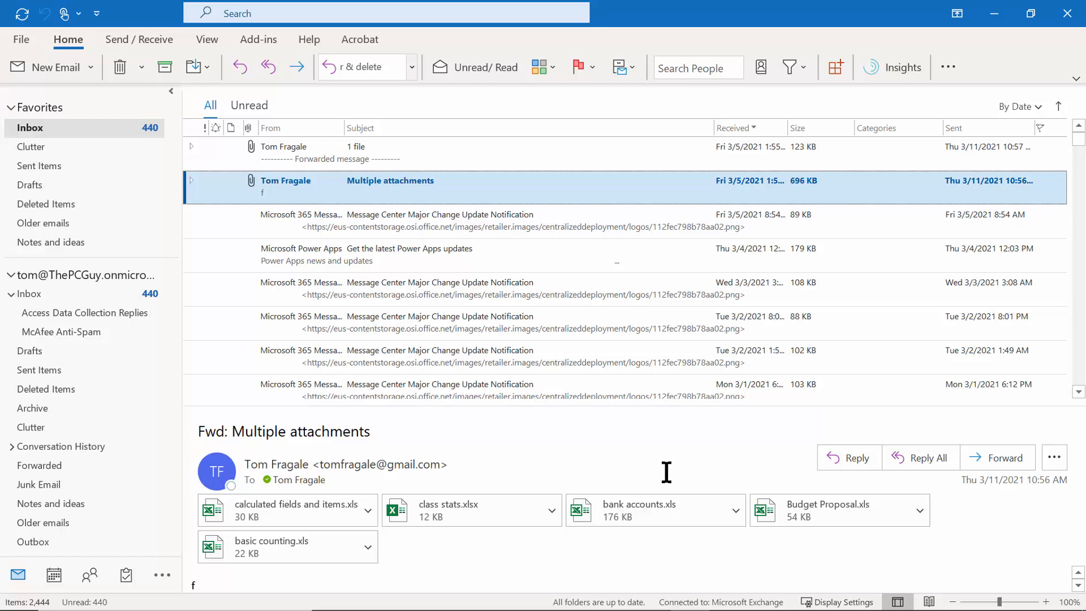
click(368, 511)
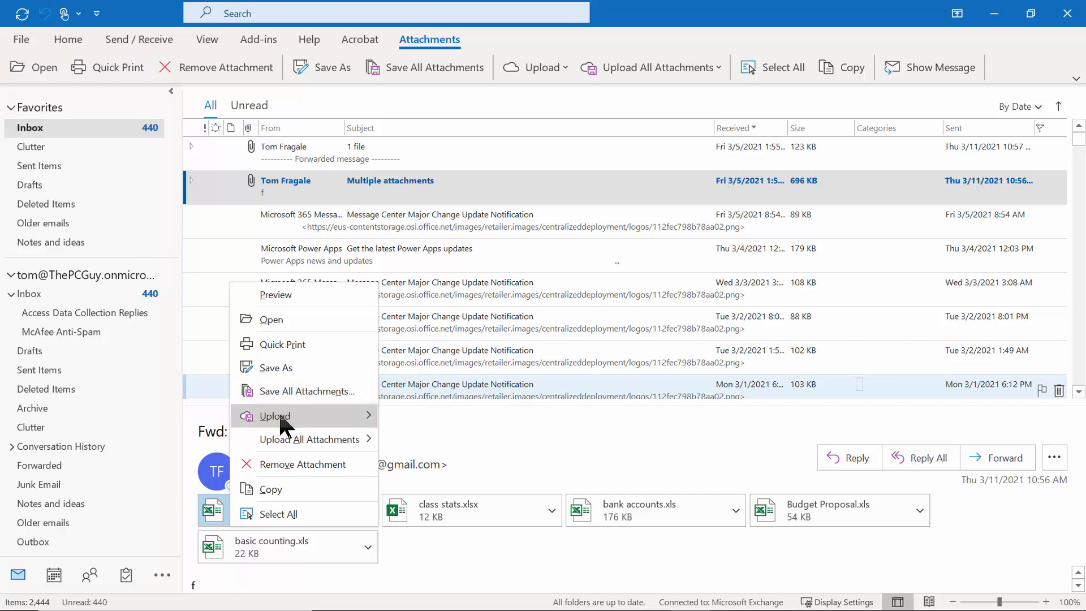
mouse_move(291, 424)
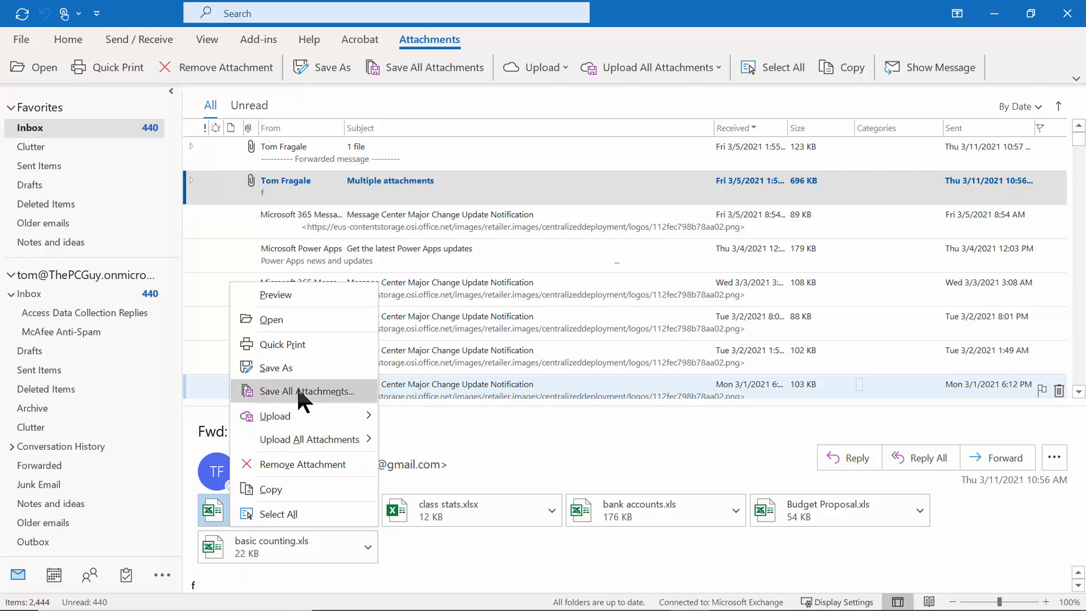
click(329, 391)
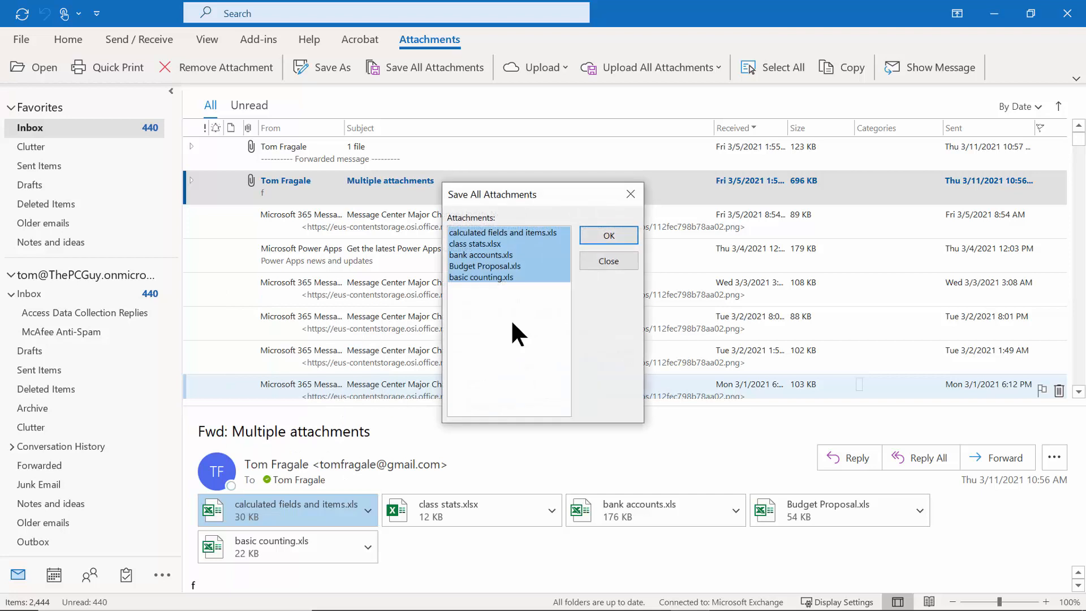
click(616, 234)
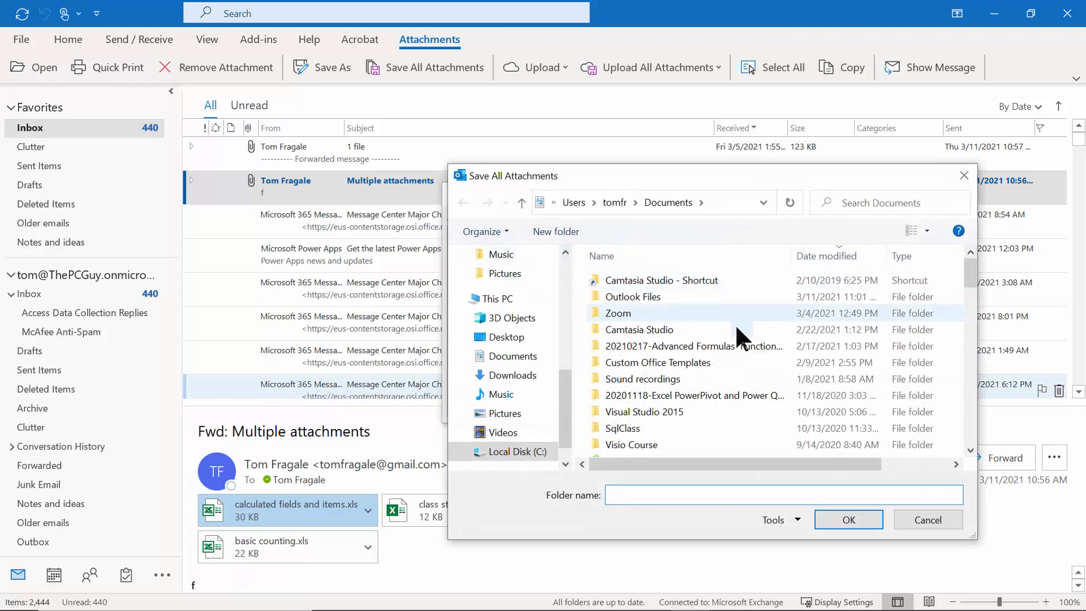
click(841, 518)
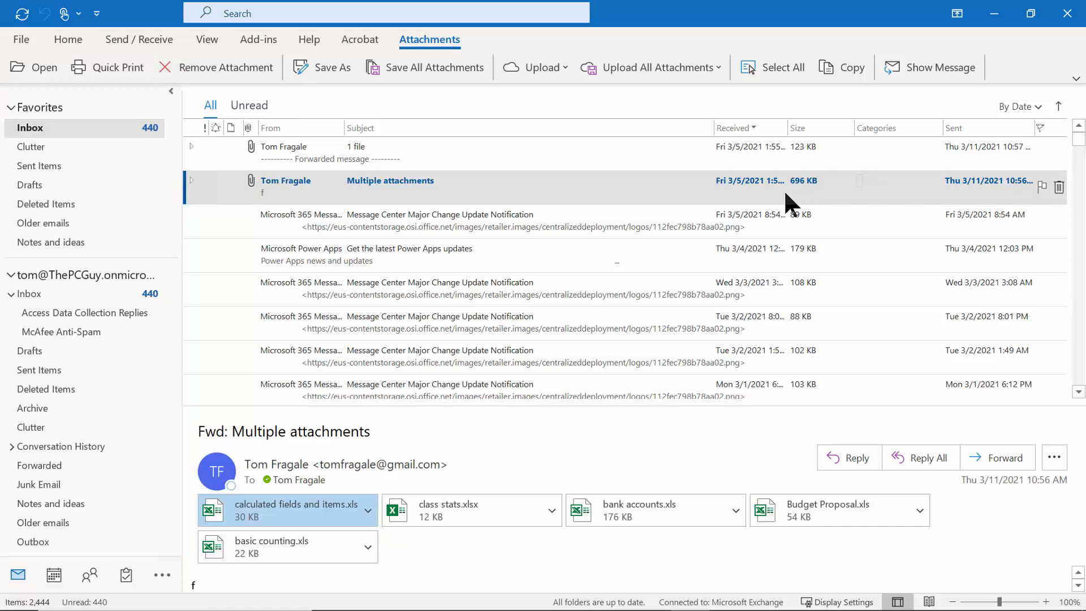
Step: Remove all five attachments together from the "Fwd: Multiple attachments" message and reopen it to check
shift+click(367, 548)
click(489, 543)
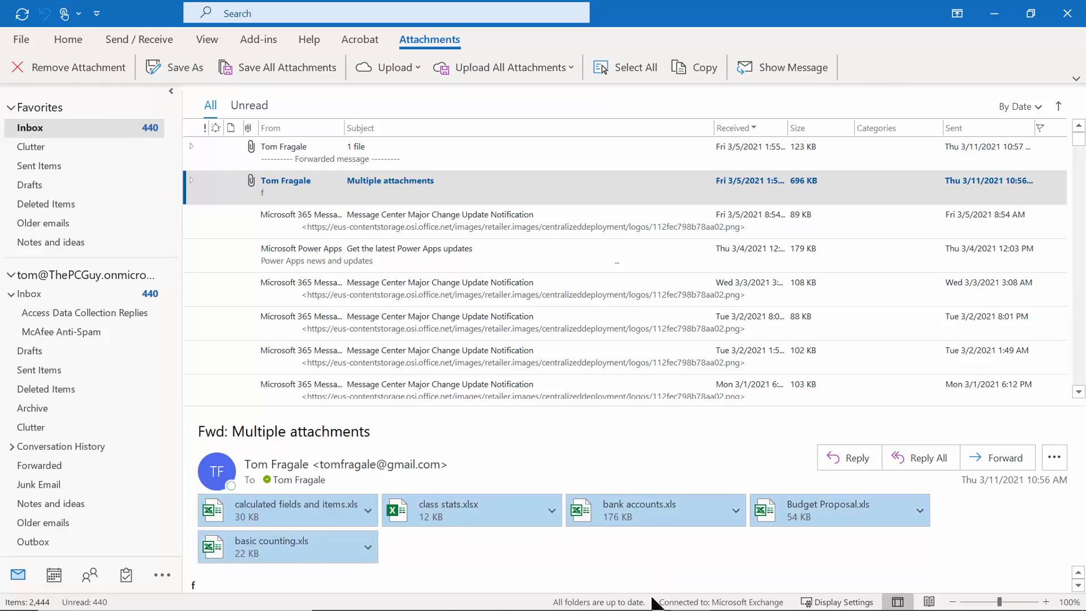
click(371, 509)
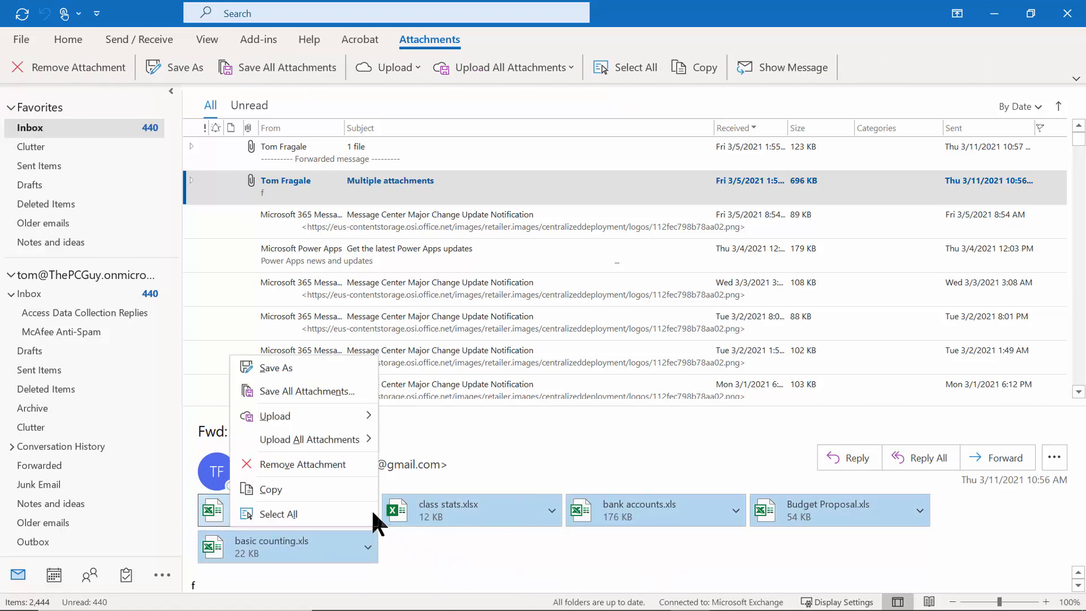
click(341, 461)
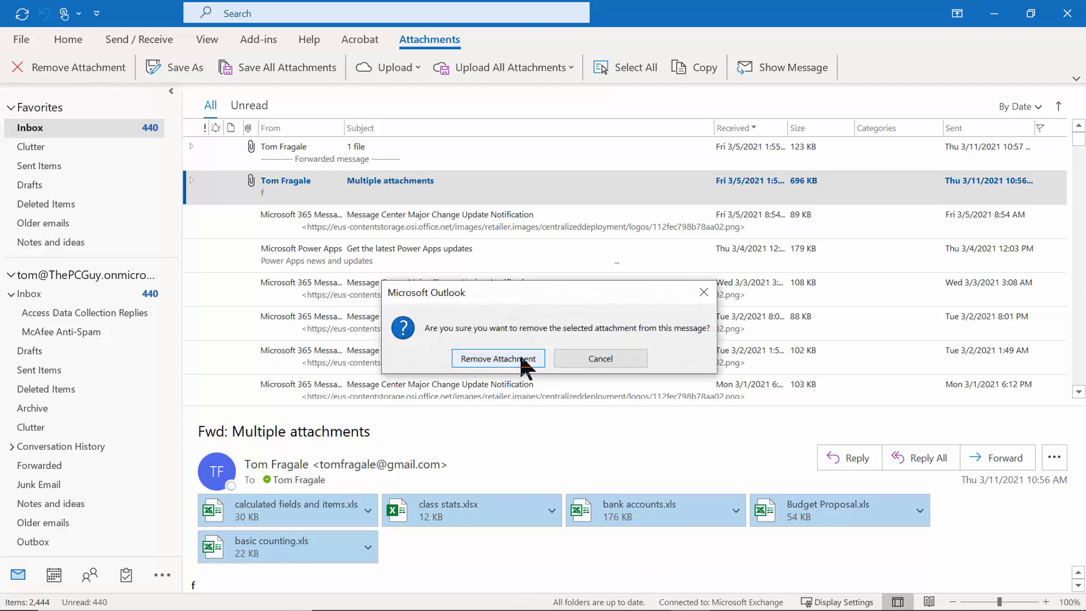
click(498, 358)
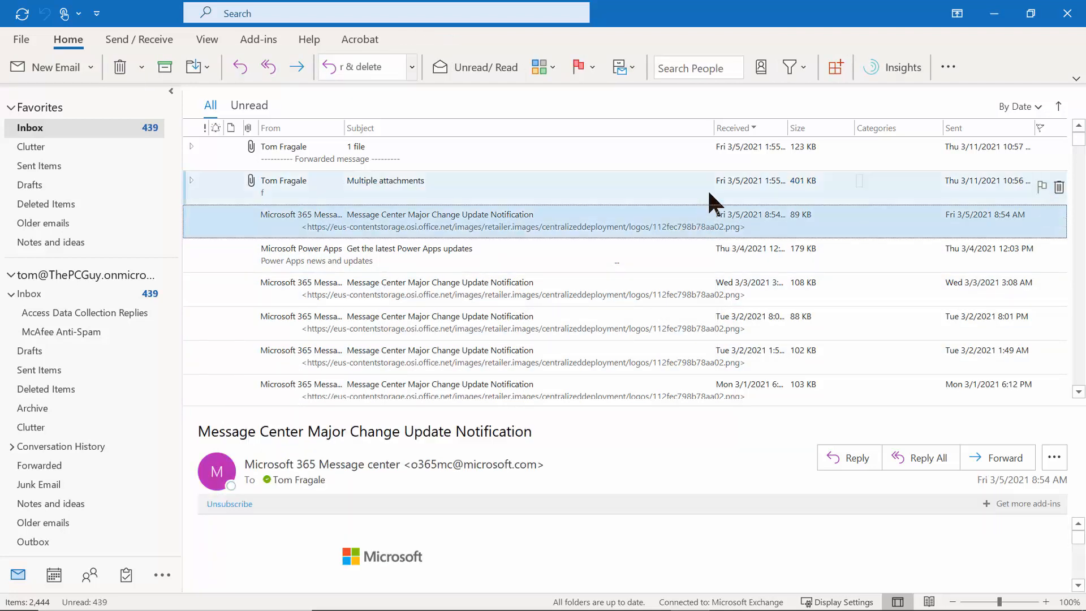
click(750, 186)
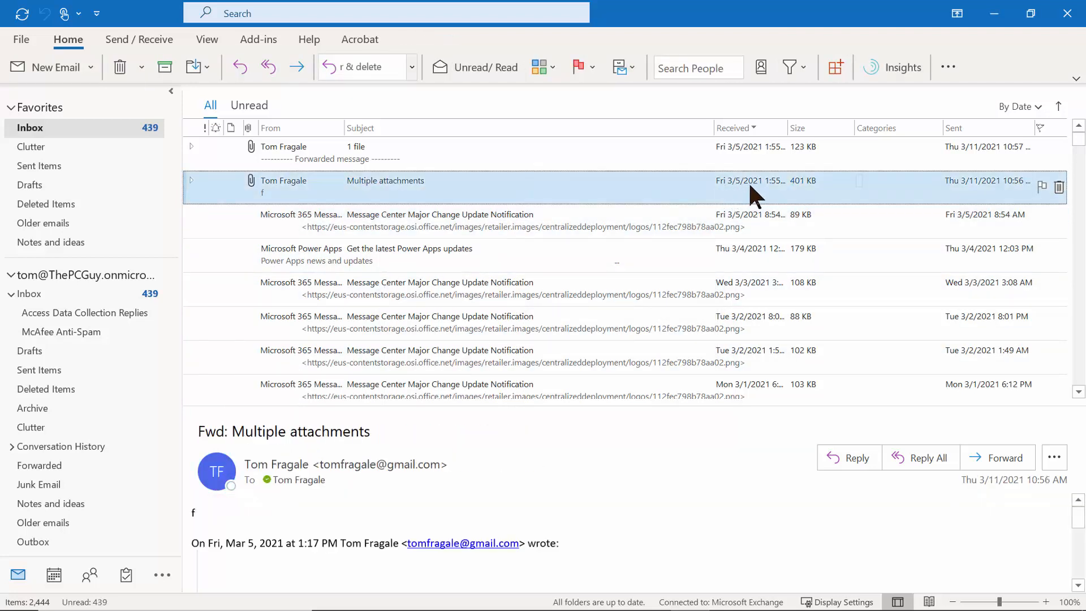
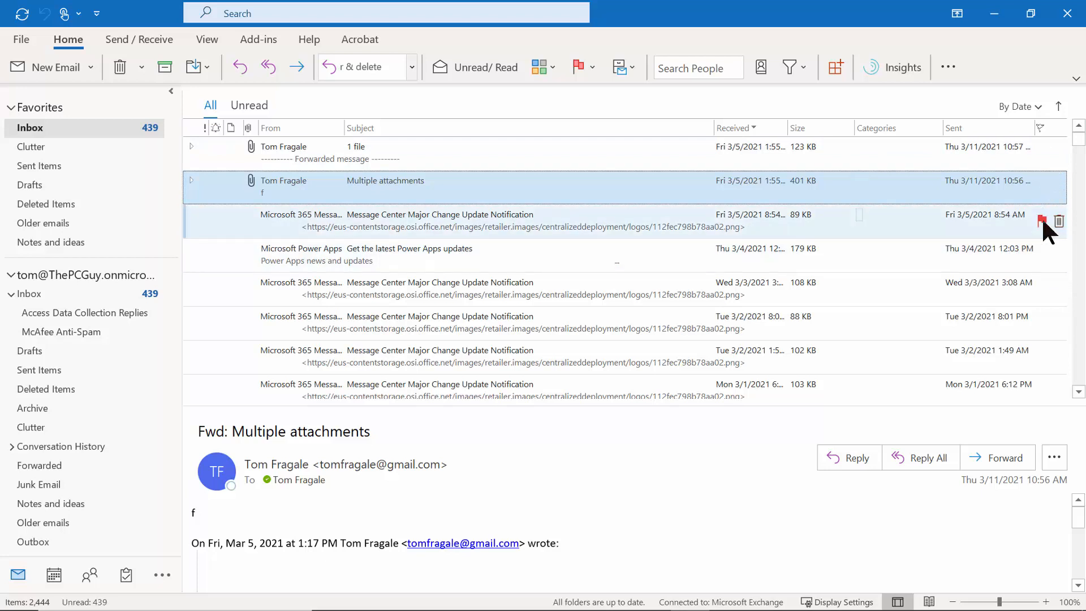
Step: Flag the Message Center notifications sent 3/5/2021 8:54 AM and 3/2/2021 8:01 PM for follow-up, and sort the Inbox by flag status
click(1042, 220)
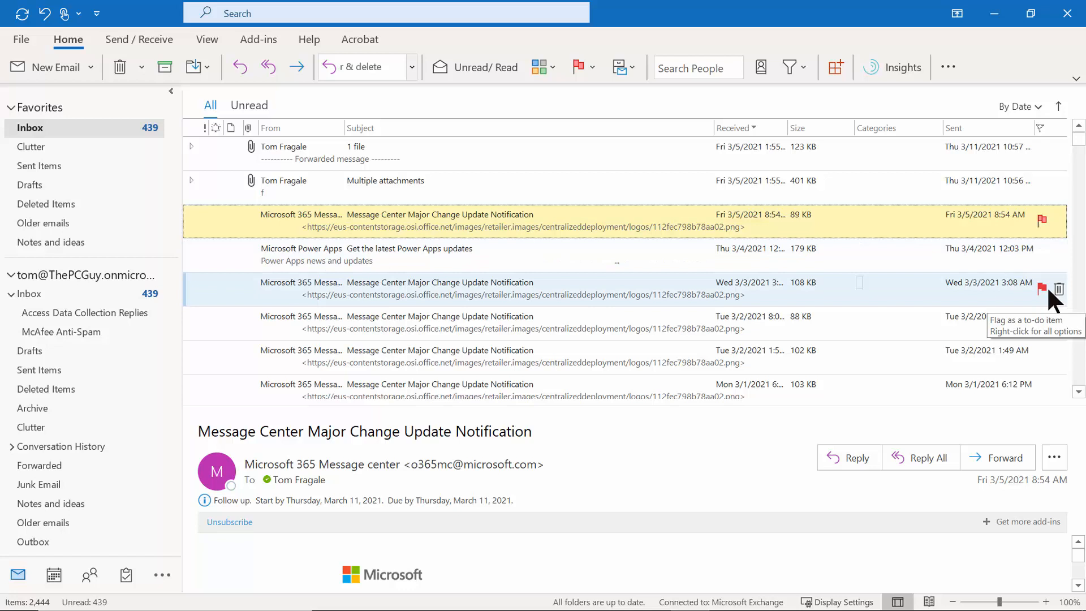
click(1040, 322)
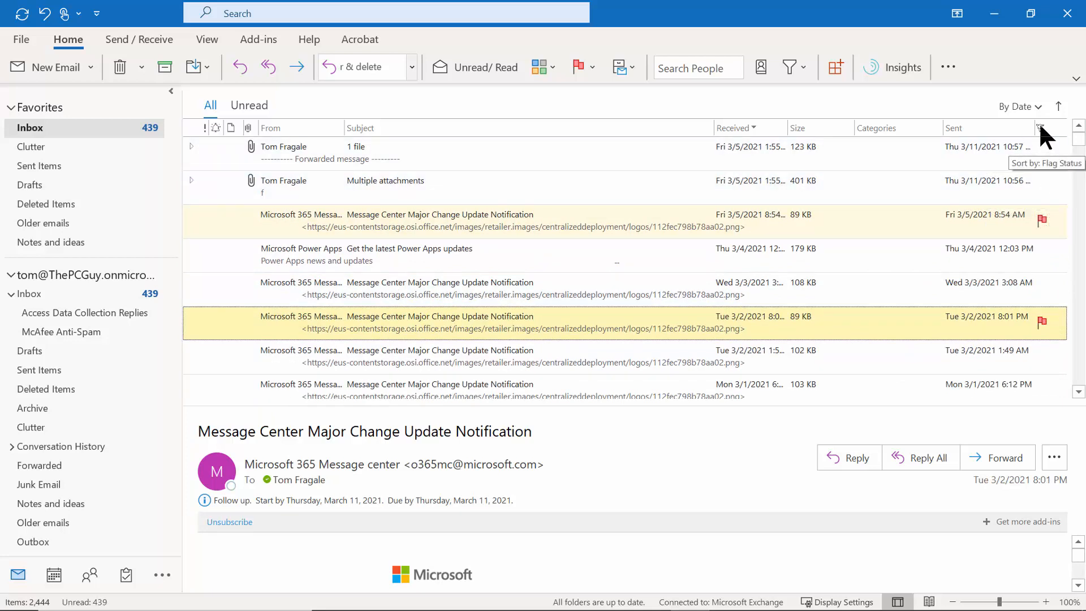
click(1040, 127)
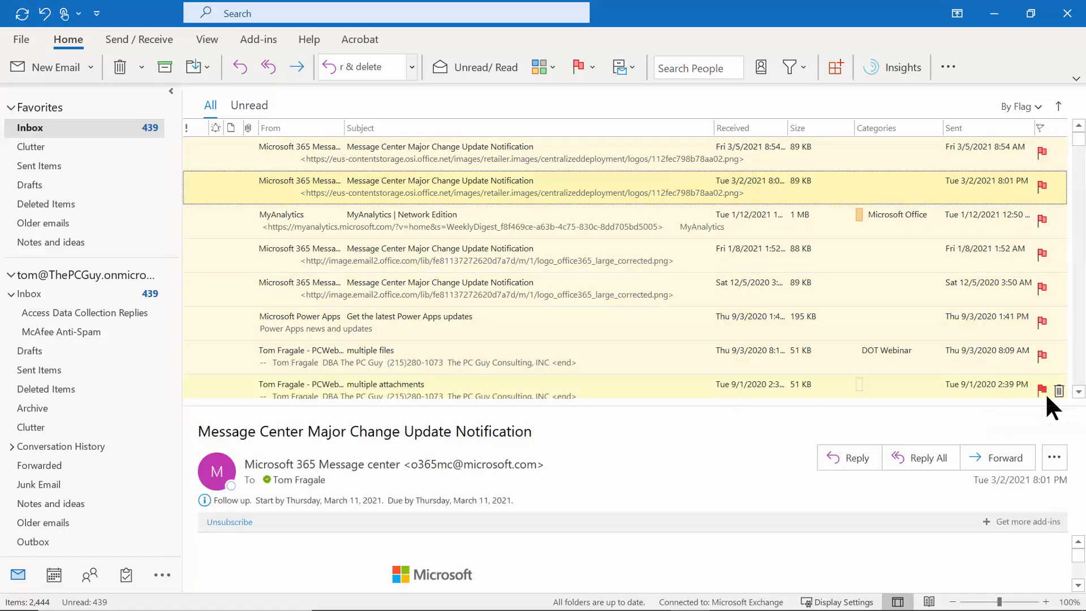
click(1046, 115)
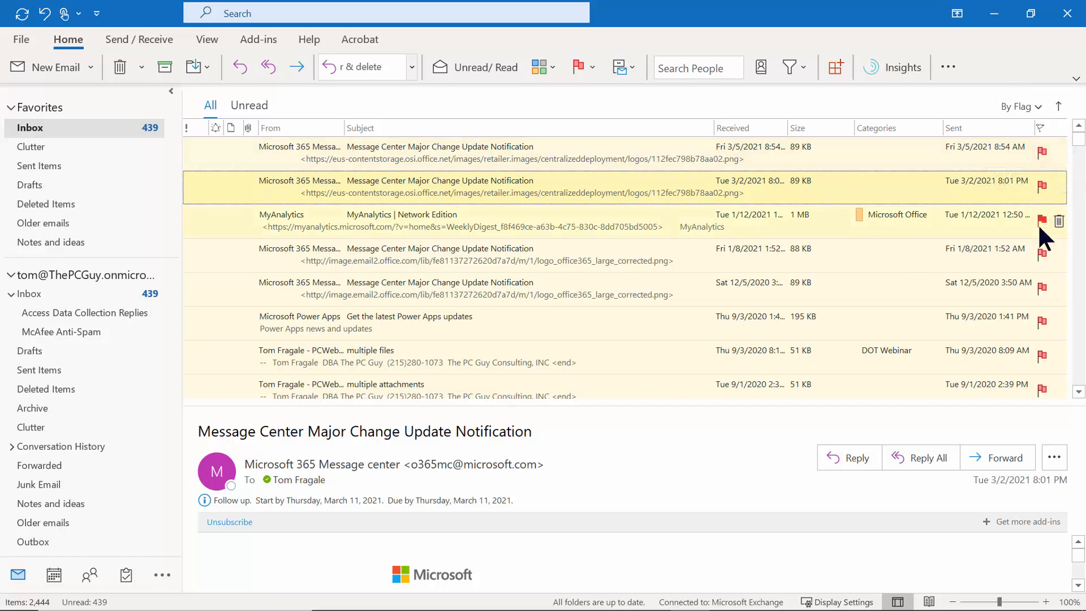
Step: Review the flagged items in the To-Do List and return to the Inbox
mouse_move(124, 580)
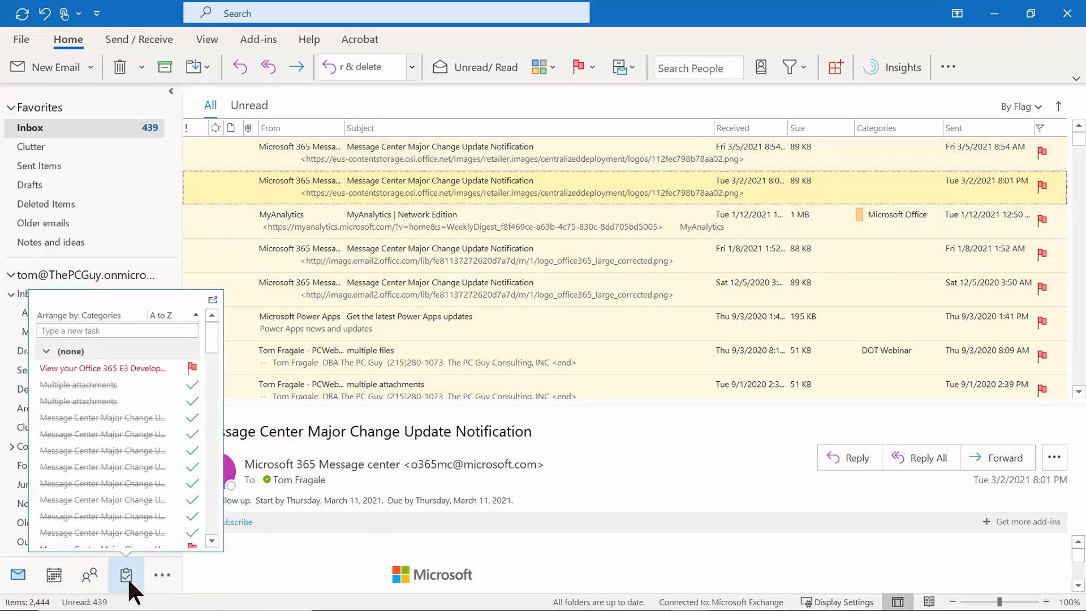
click(124, 578)
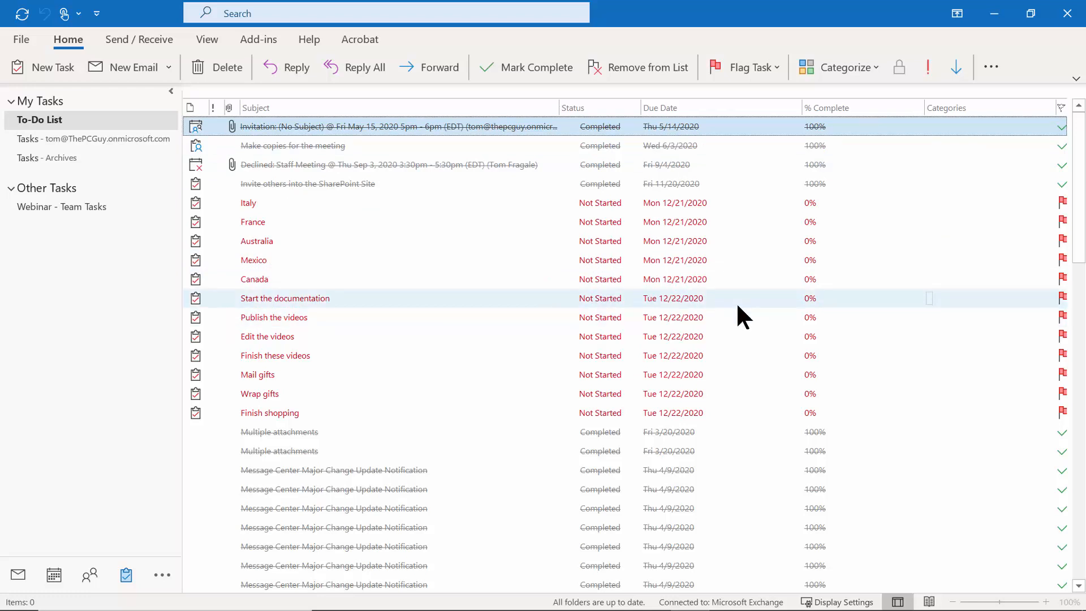
click(18, 575)
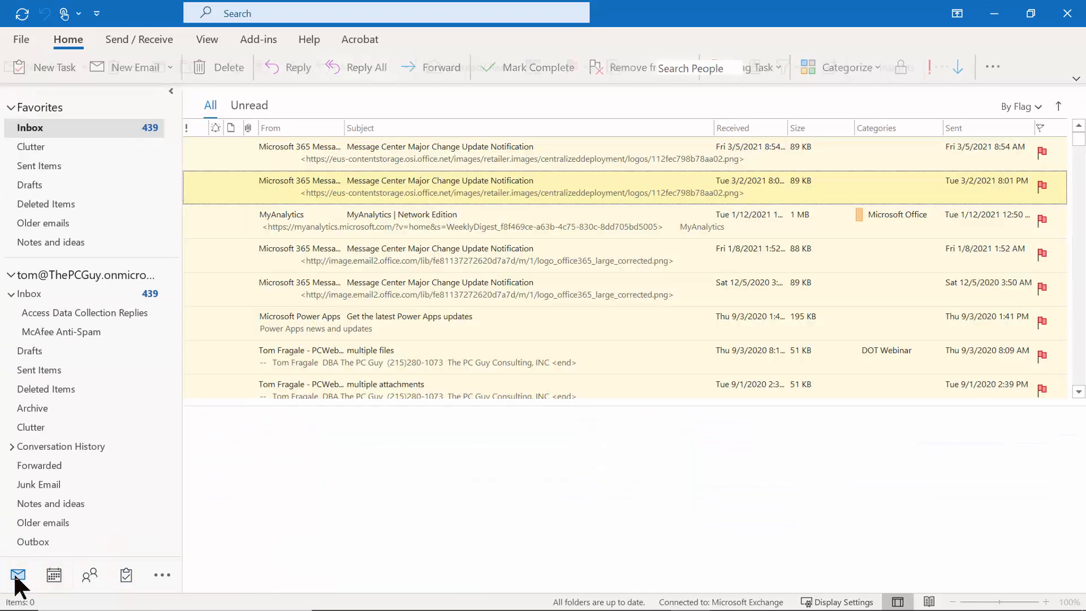
Step: Add a reminder for 11:55 AM on the due date to the flagged Message Center notification sent 3/2/2021 8:01 PM
right_click(1042, 189)
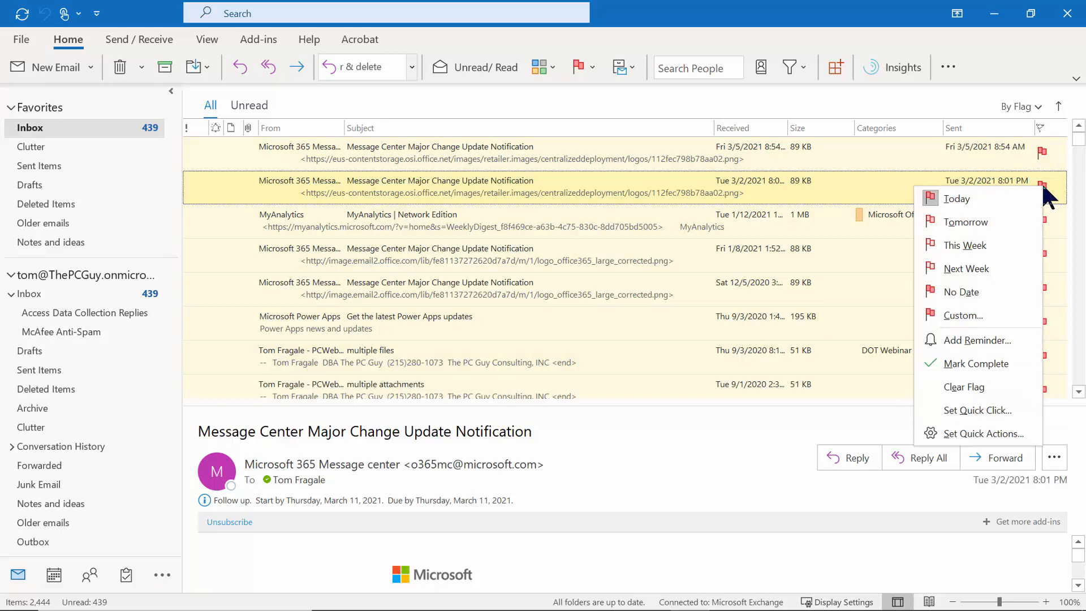
click(991, 339)
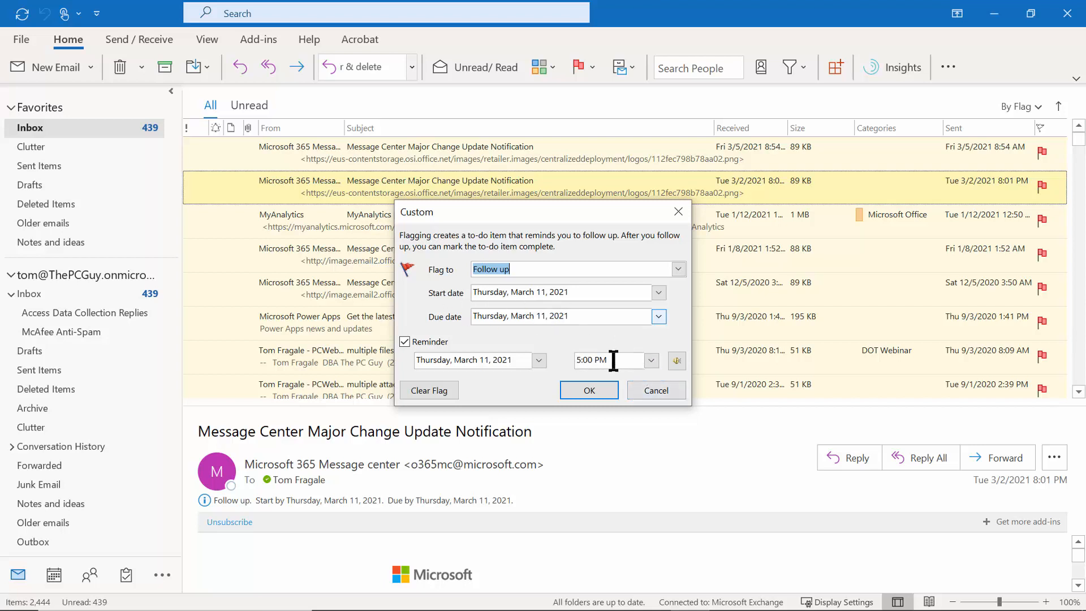
drag(619, 360, 498, 359)
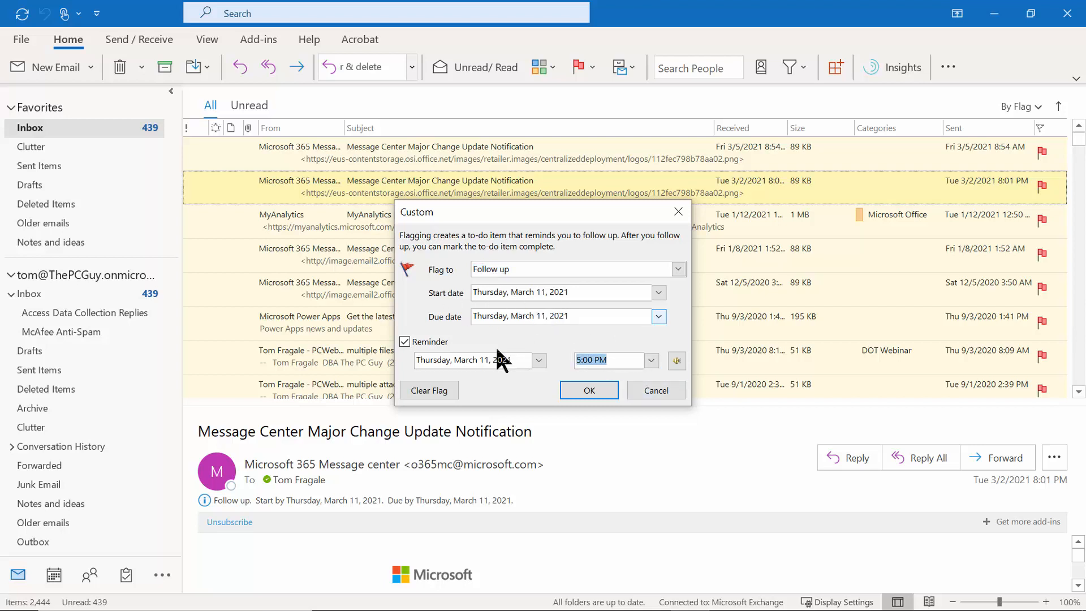
text(11:55 am)
click(588, 392)
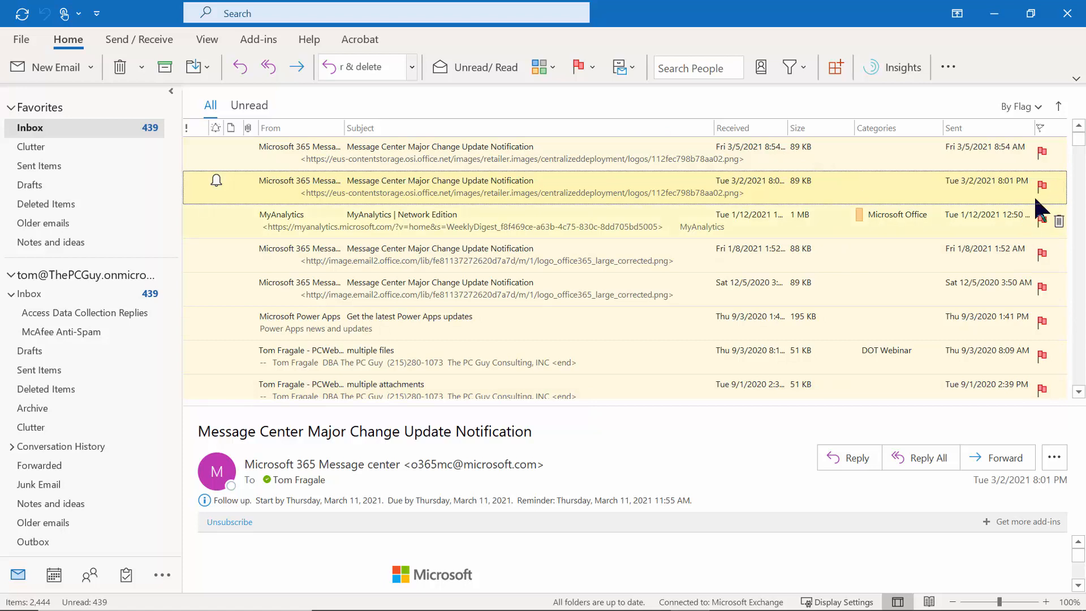
Step: Open the follow-up flag options for the Message Center notification sent 1/8/2021 1:52 AM
right_click(1041, 253)
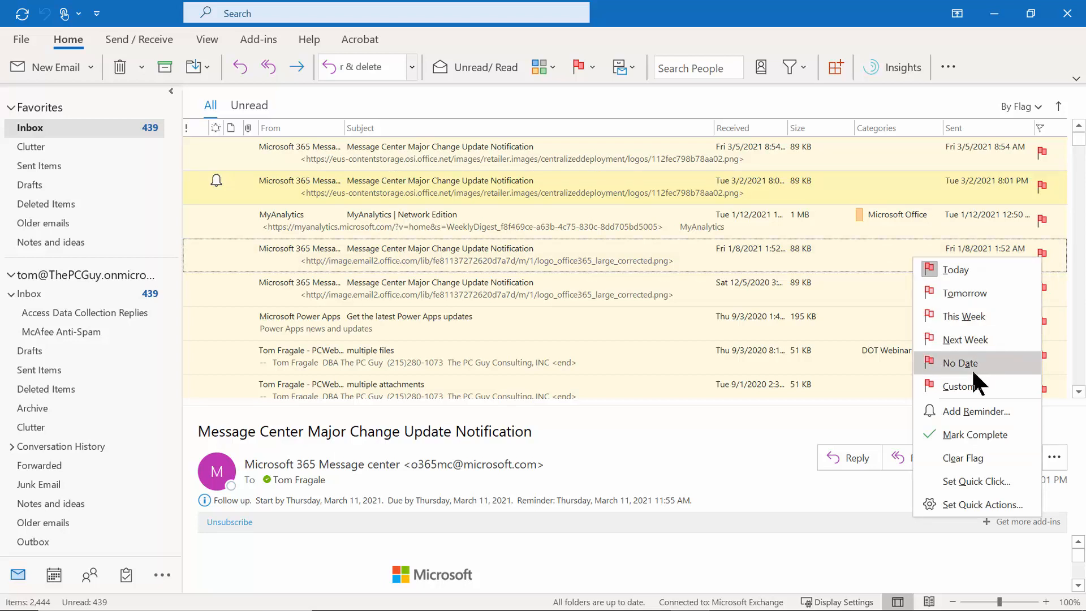
Step: View the custom follow-up flag settings for the 1/8/2021 Message Center notification without changing them
click(968, 408)
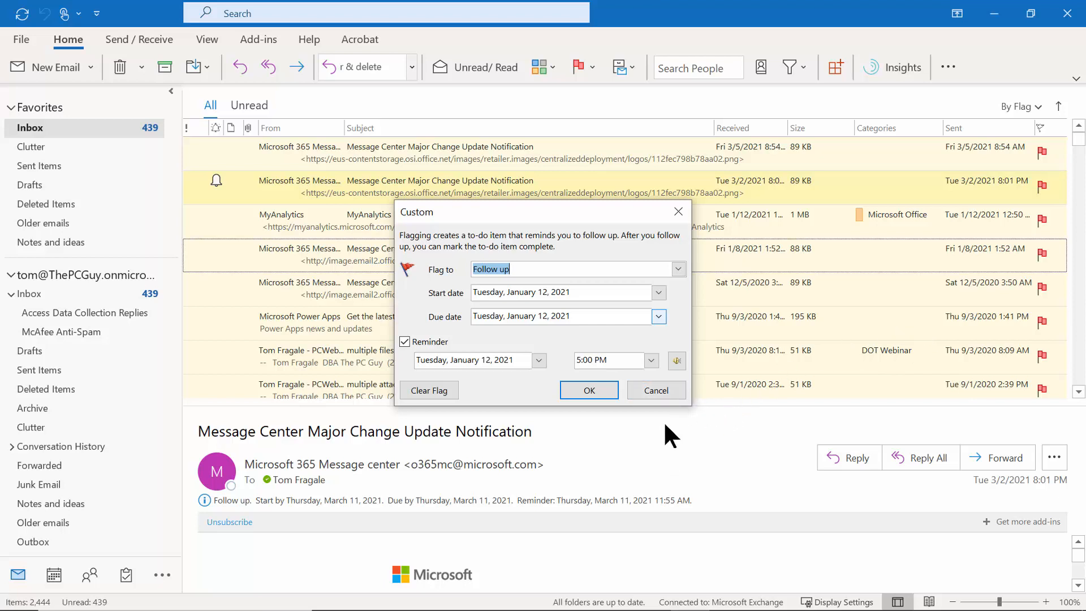
click(656, 389)
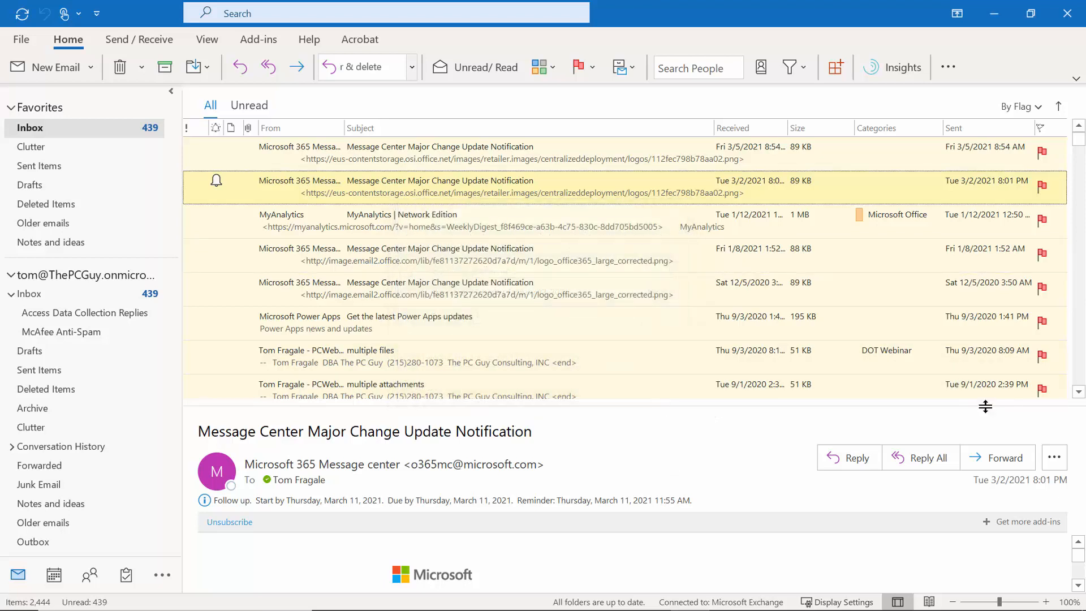
Step: Mark the 95 KB Office365 Message Center notification from 8/31/2020 as complete
click(1079, 391)
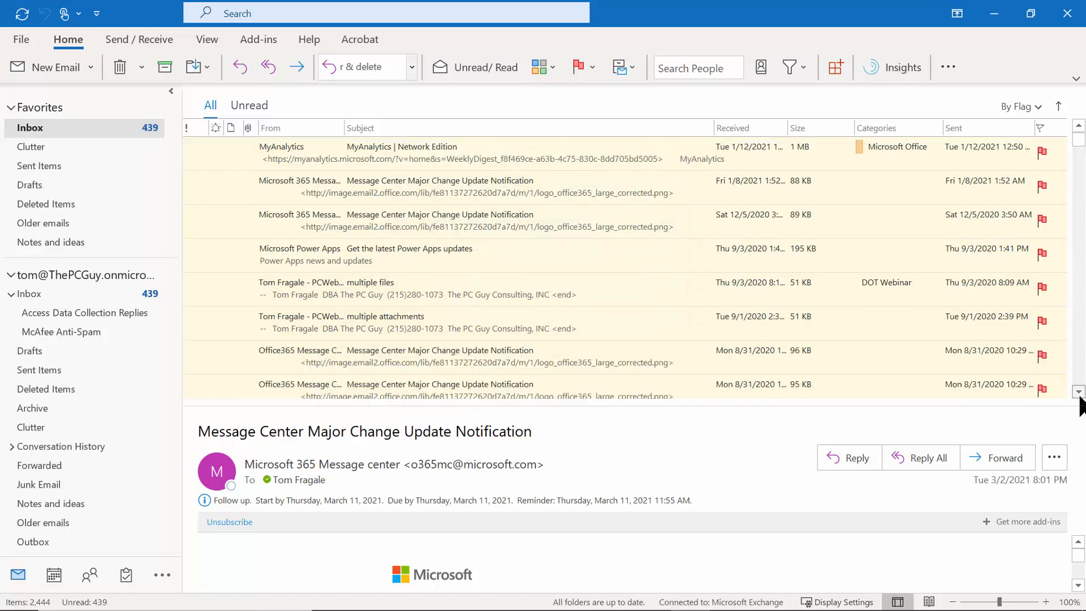
right_click(1040, 390)
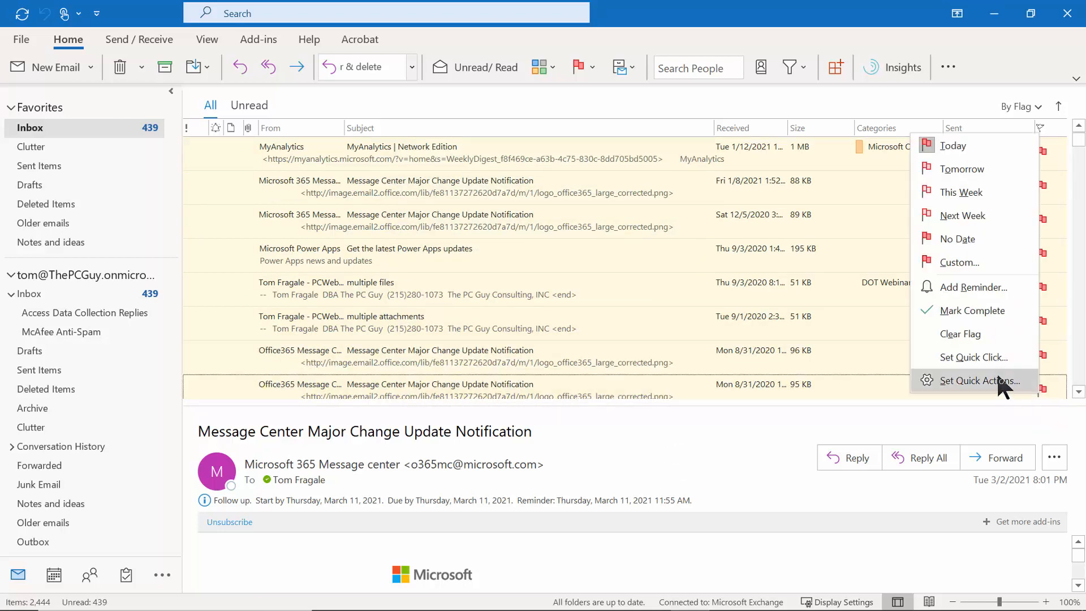
click(986, 308)
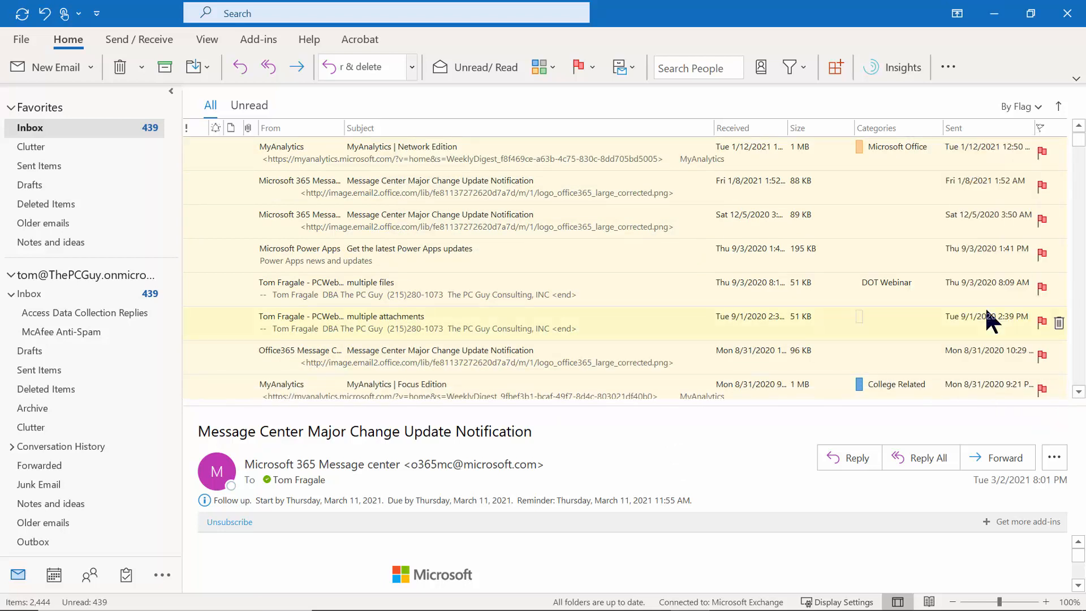
Step: Look through the inbox sorted by flag, from the flagged messages down to the completed ones and back
scroll(1078, 396, down, 5)
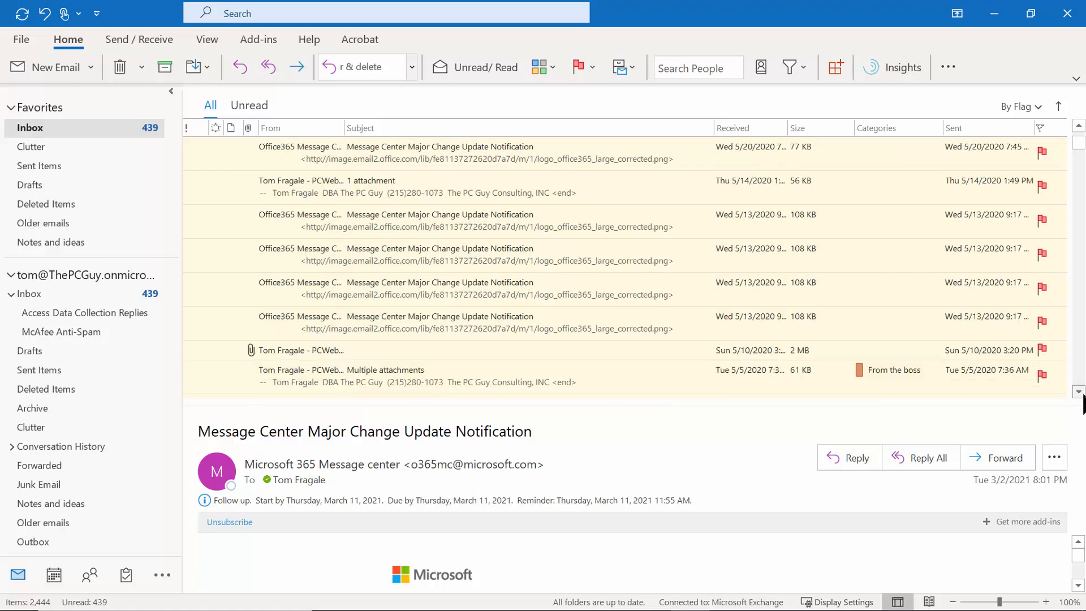
scroll(1078, 396, down, 3)
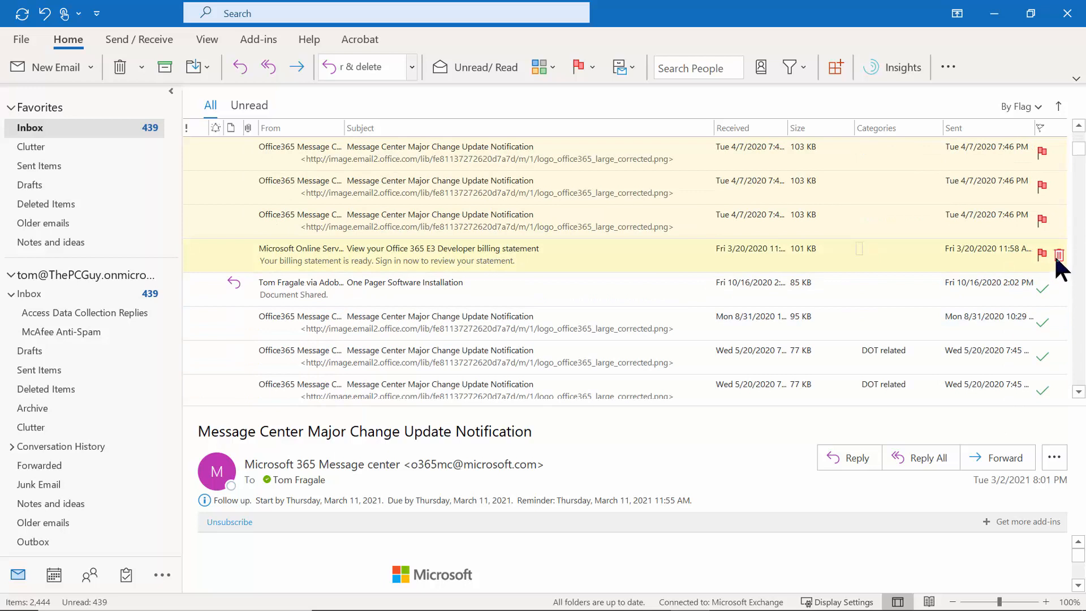
drag(1080, 154, 1079, 136)
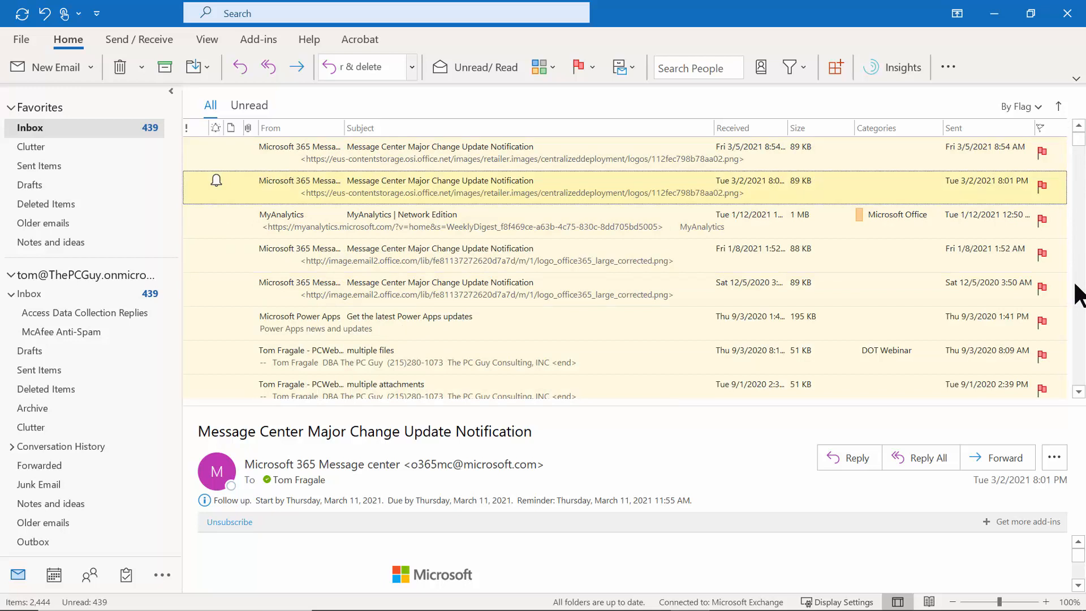
right_click(1040, 250)
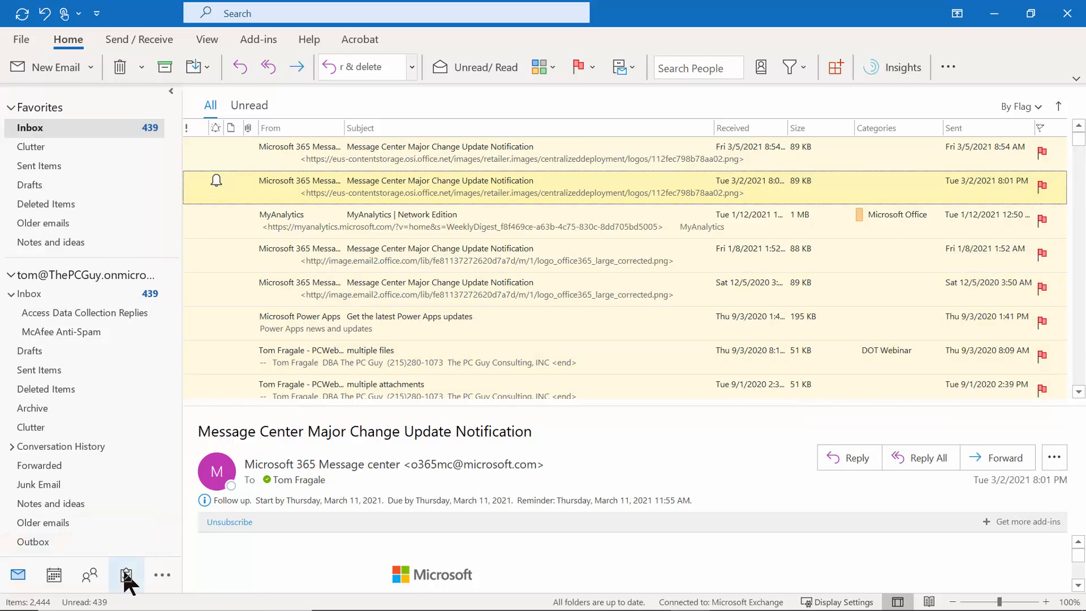
mouse_move(124, 575)
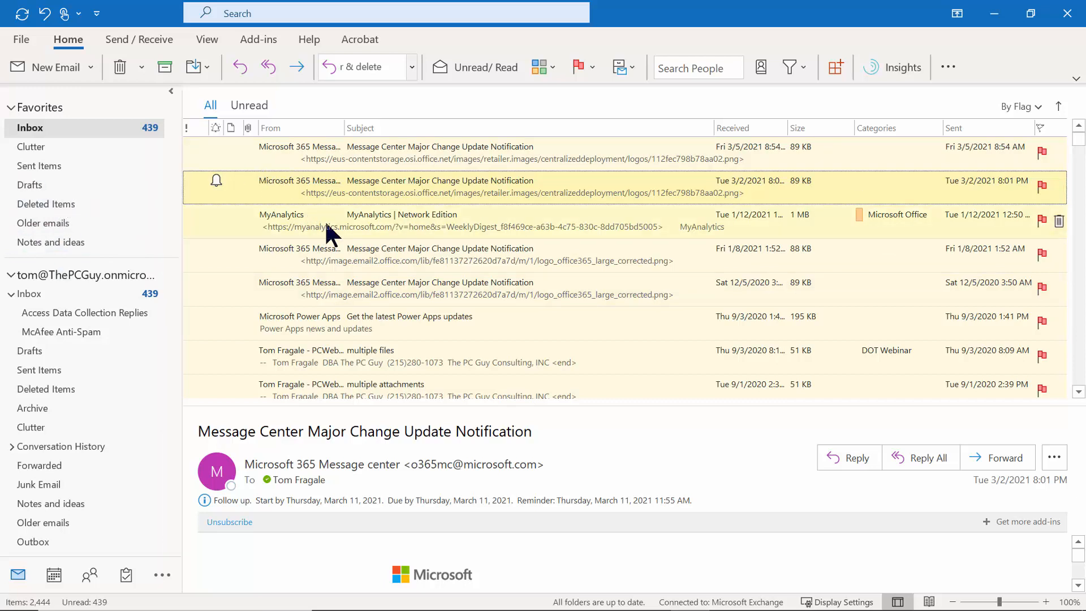
Step: Create a folder named "For Webinars" directly under the mailbox account
right_click(55, 280)
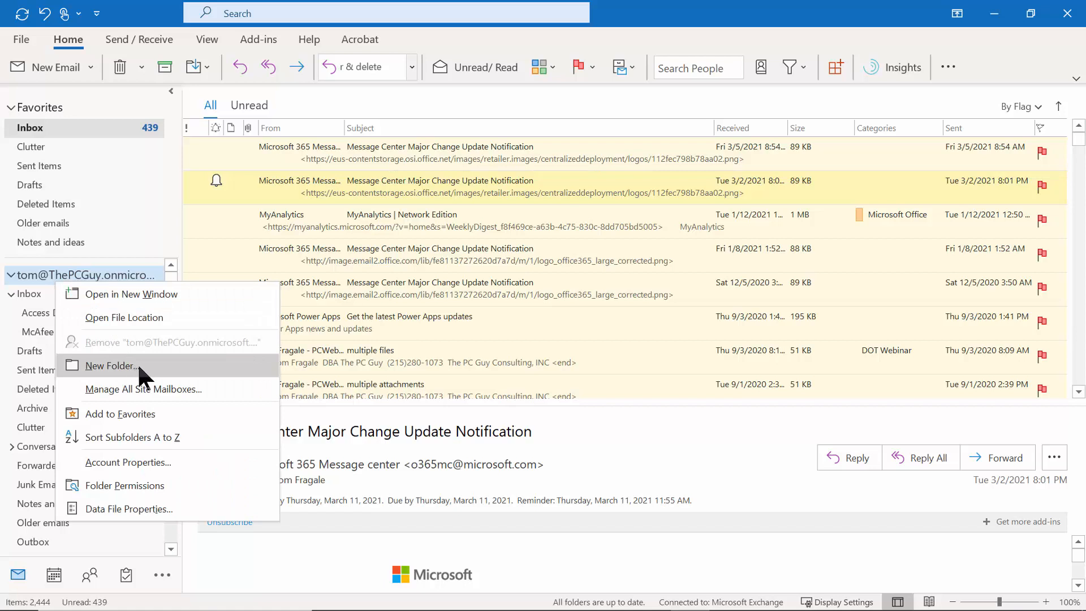
click(137, 362)
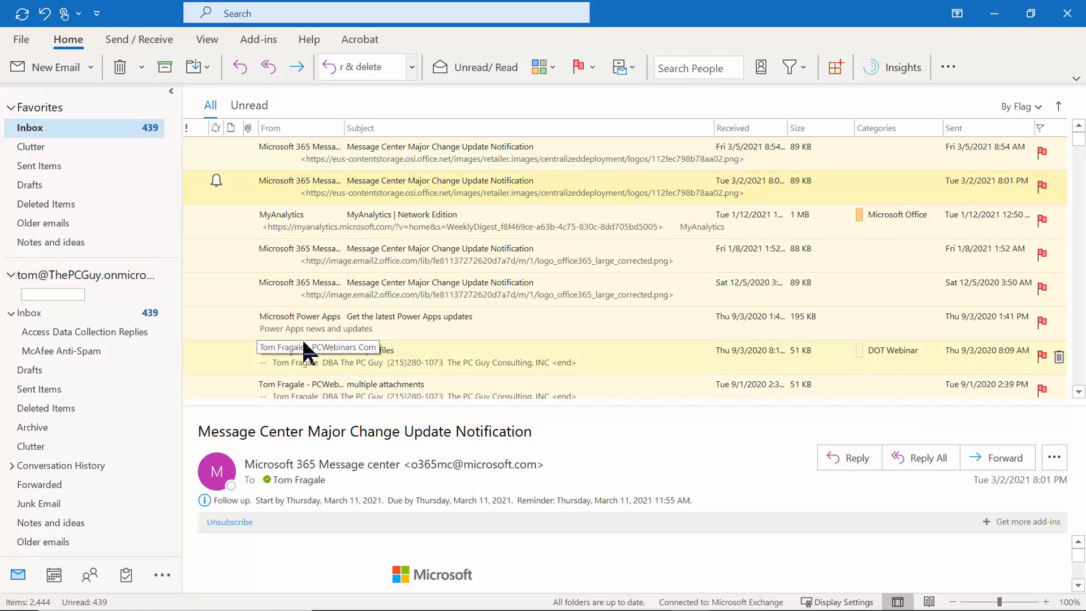
text(For Webinars)
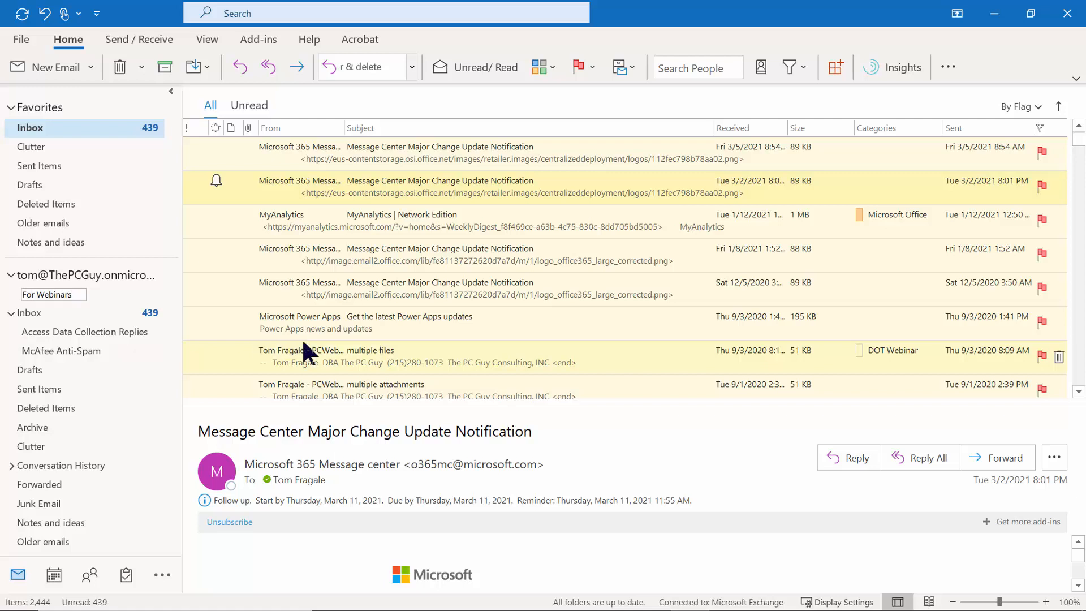
key(Return)
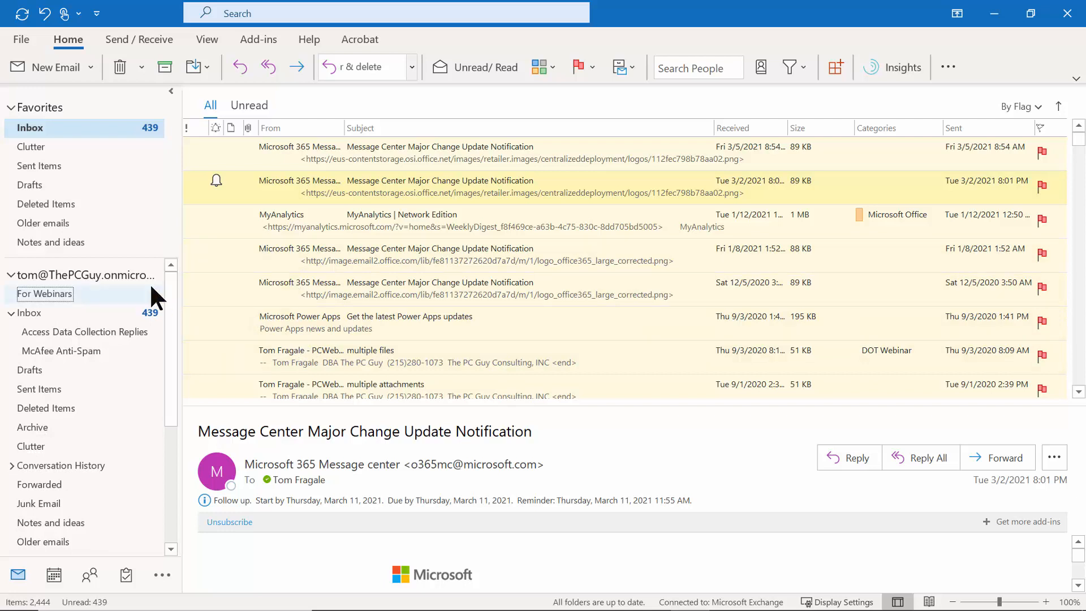
right_click(120, 275)
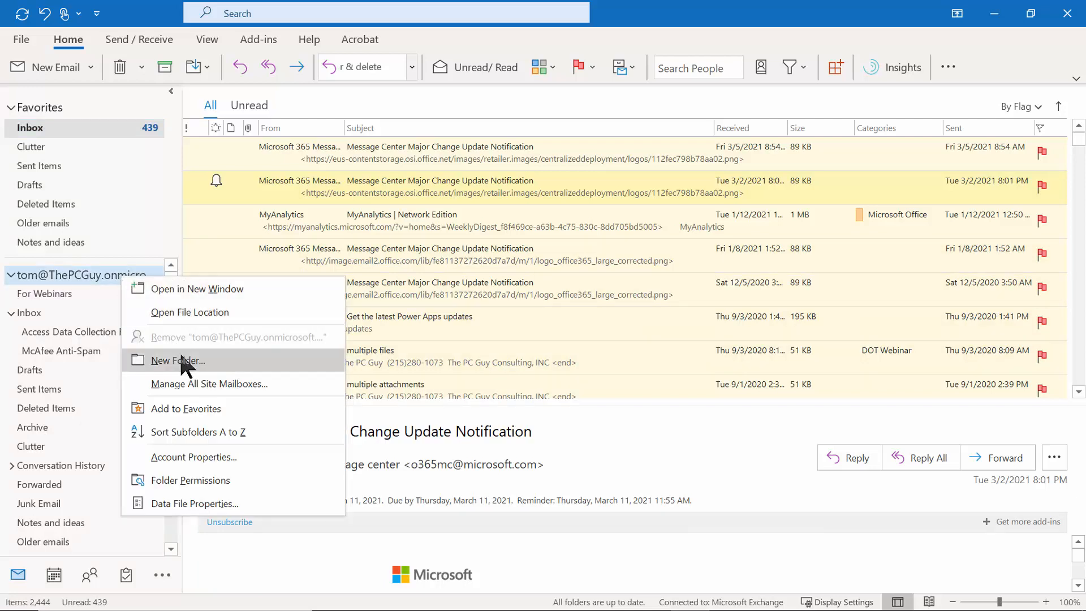
click(302, 554)
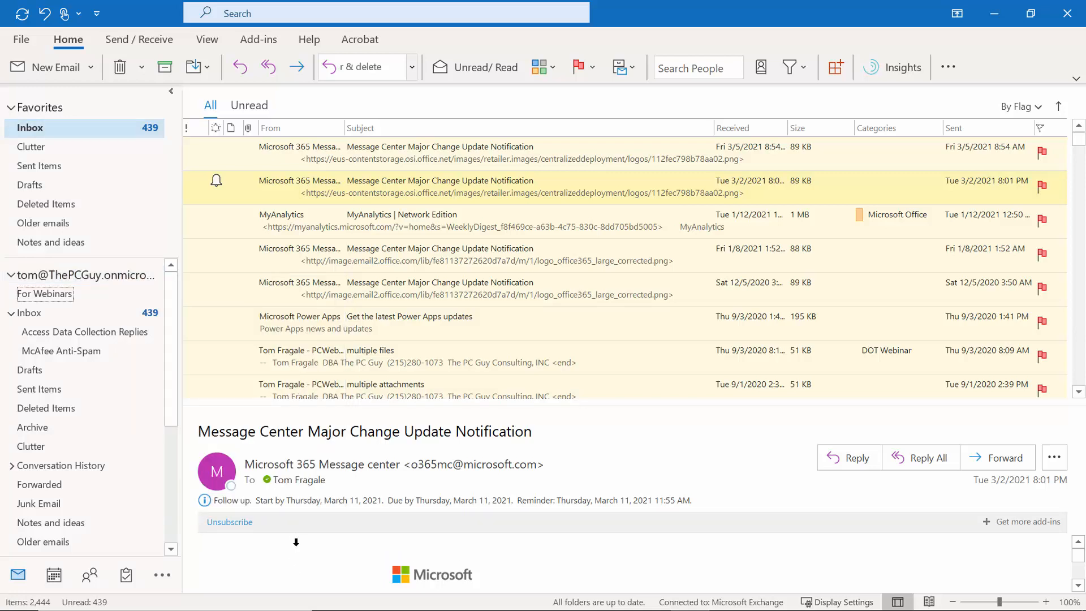
Step: Create a subfolder named "Outlook" inside the For Webinars folder
right_click(59, 295)
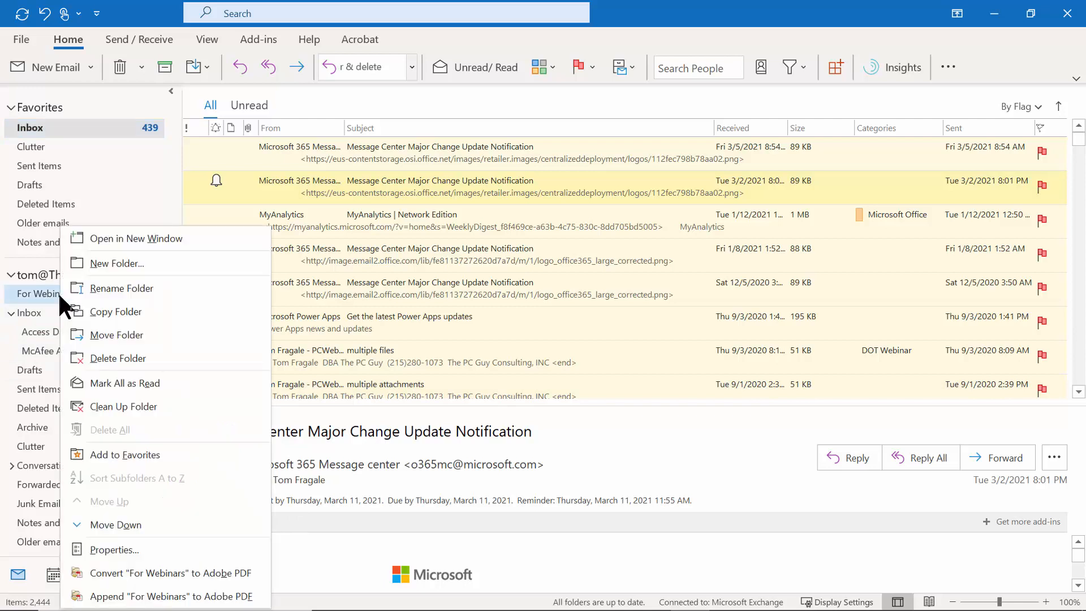
click(120, 263)
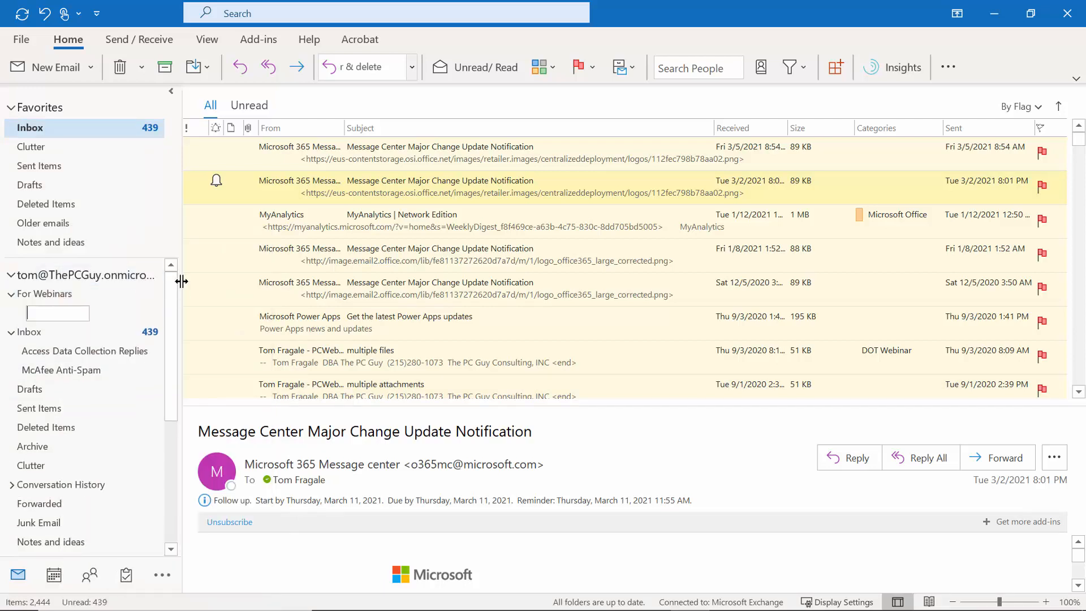
text(Outlook)
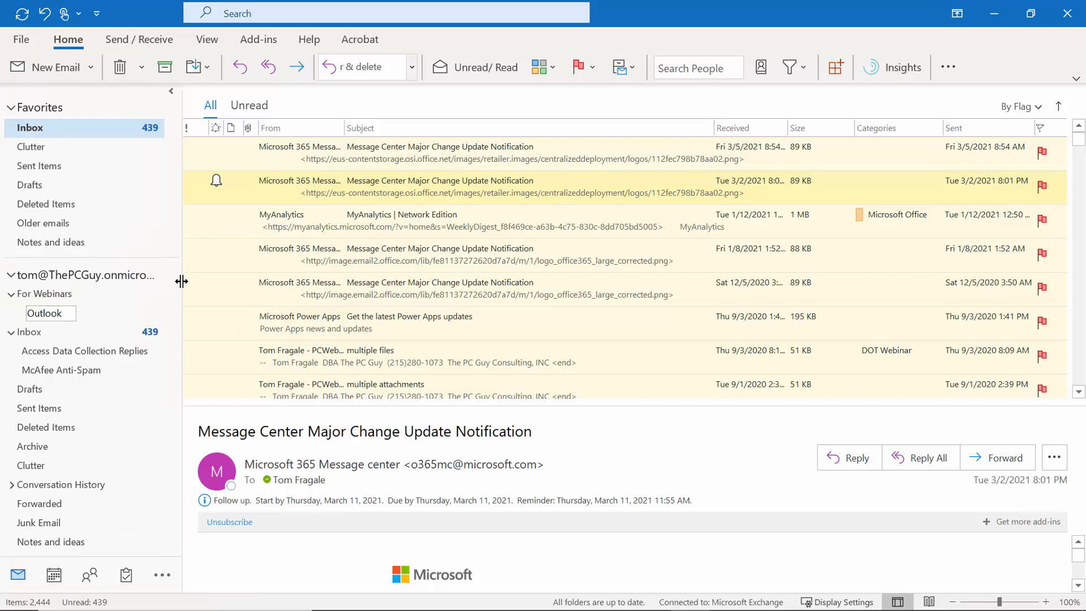
key(Return)
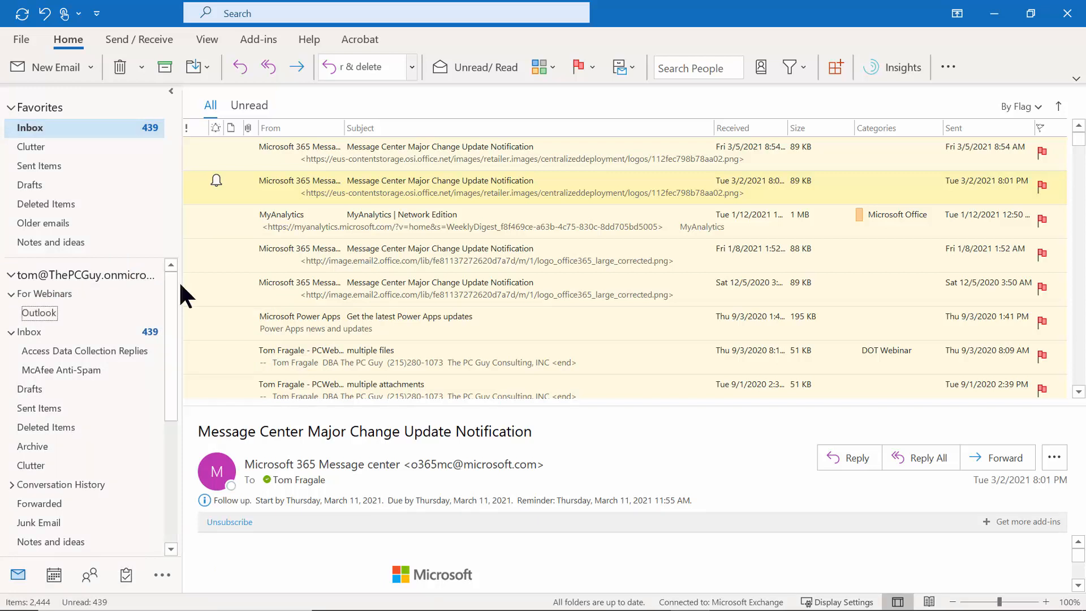
Step: Create a second subfolder named "Word" inside the For Webinars folder
right_click(40, 294)
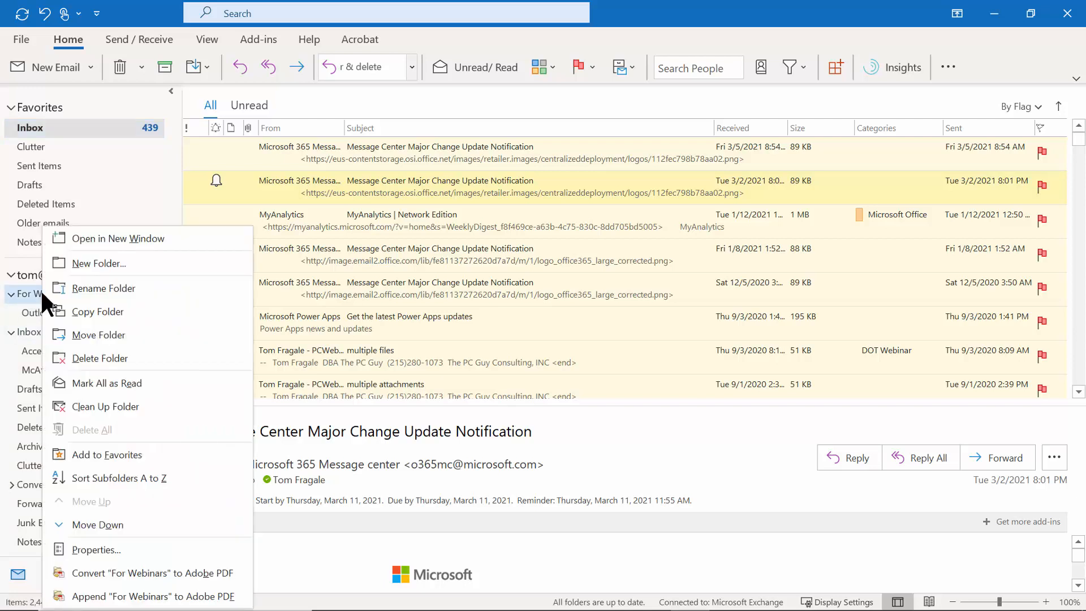
click(99, 263)
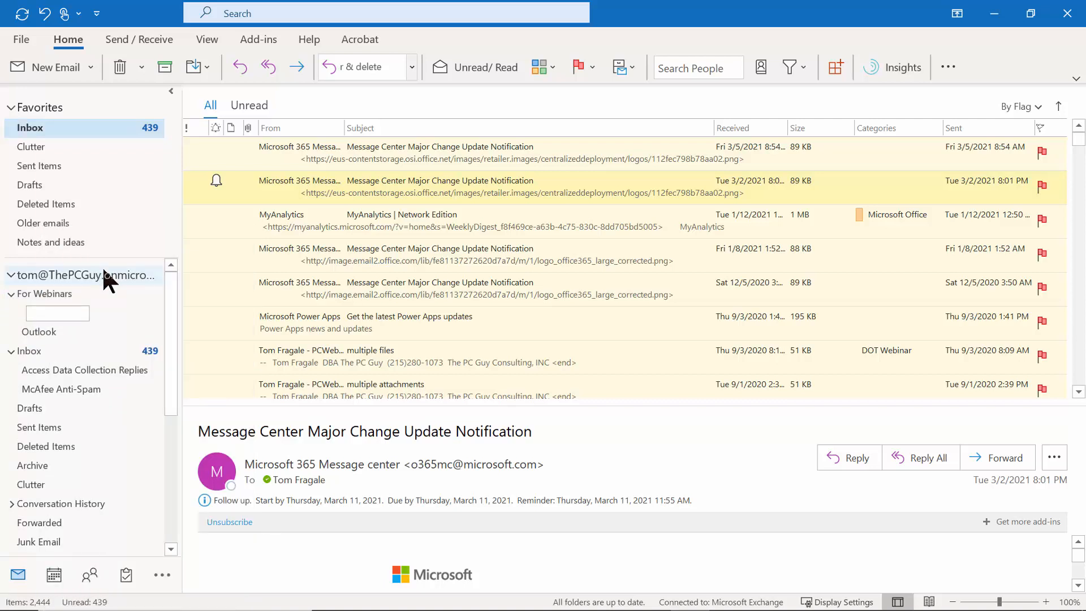
text(Word)
key(Return)
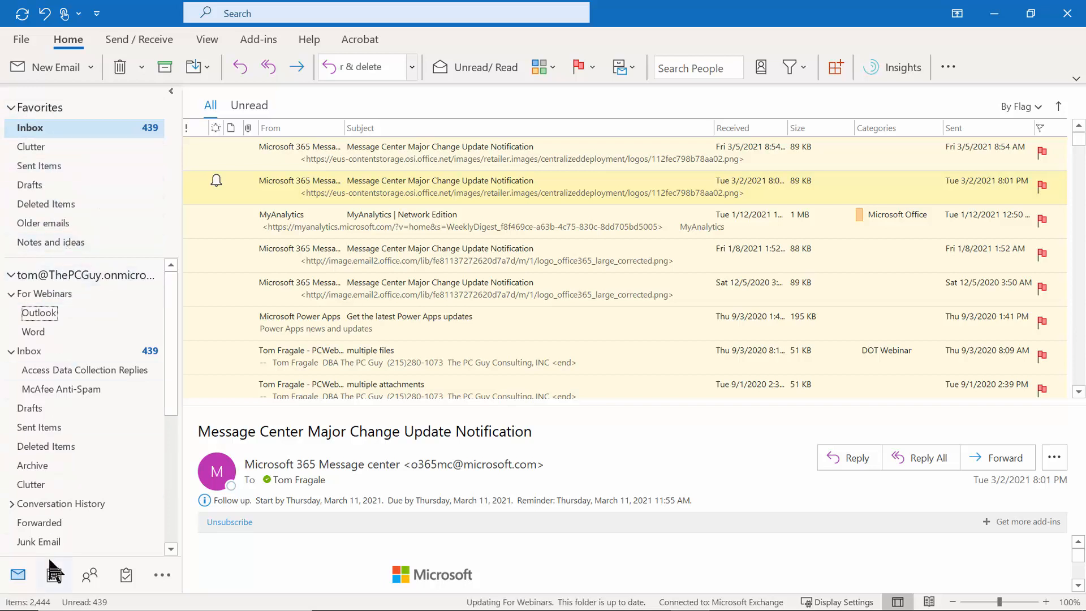
drag(170, 311, 161, 279)
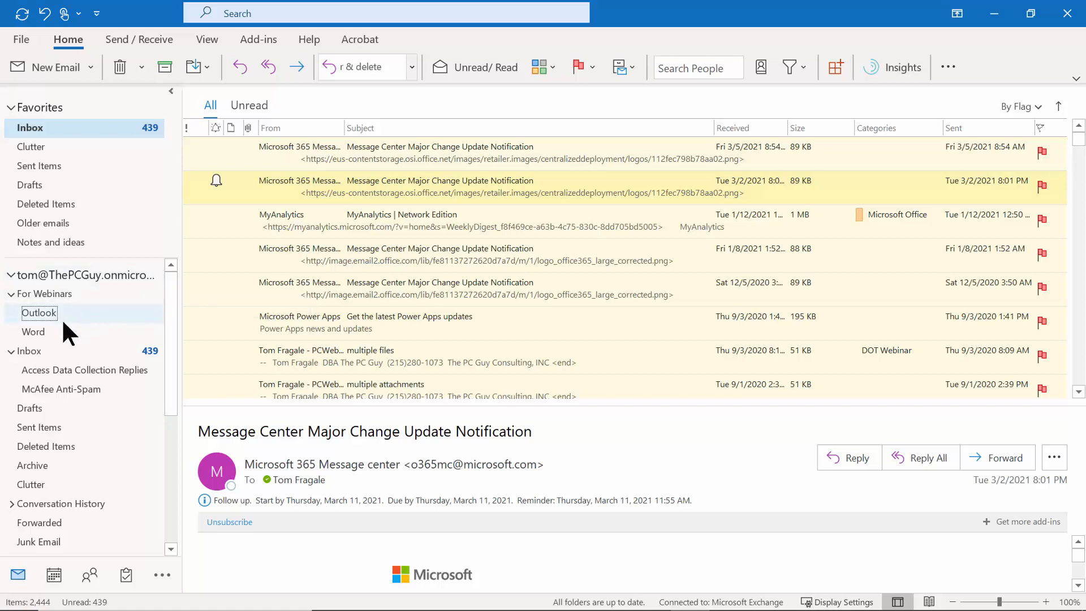
Step: Add the For Webinars folder to Favorites and move the "MyAnalytics | Network Edition" message into it
right_click(38, 298)
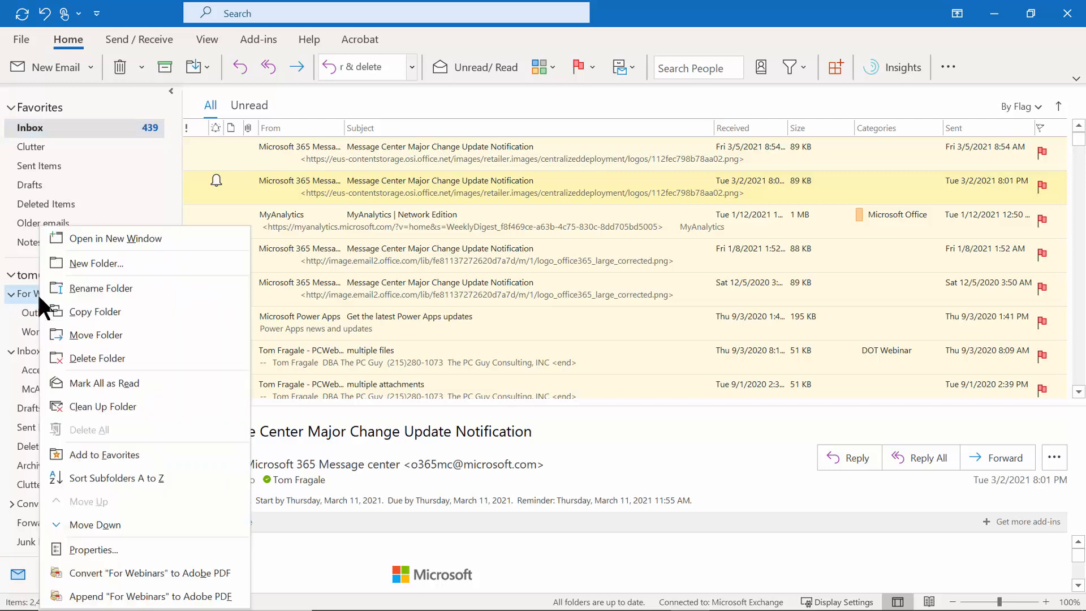
click(124, 454)
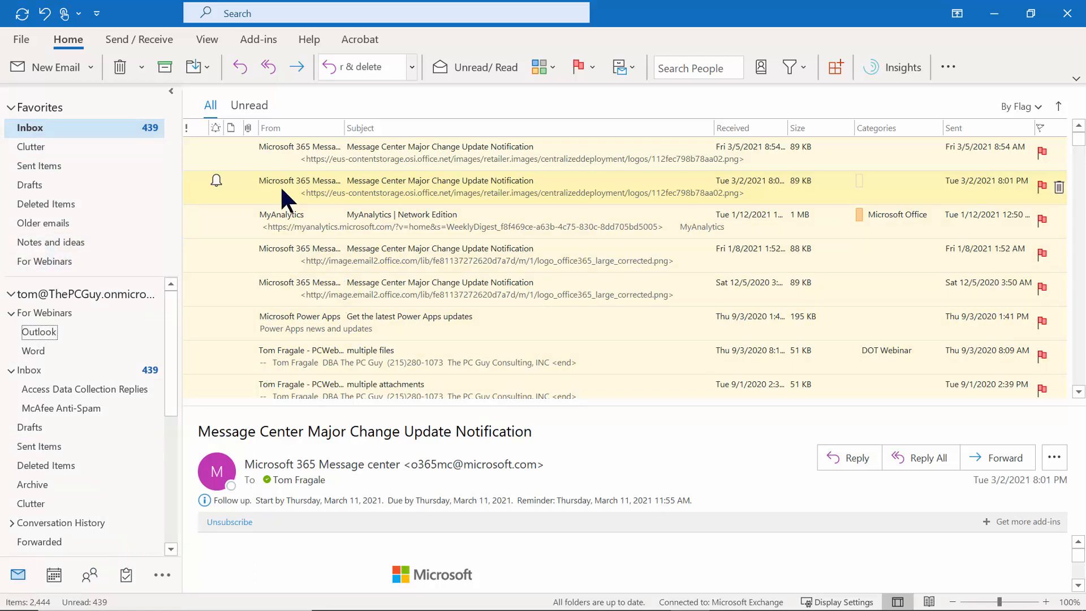
click(282, 150)
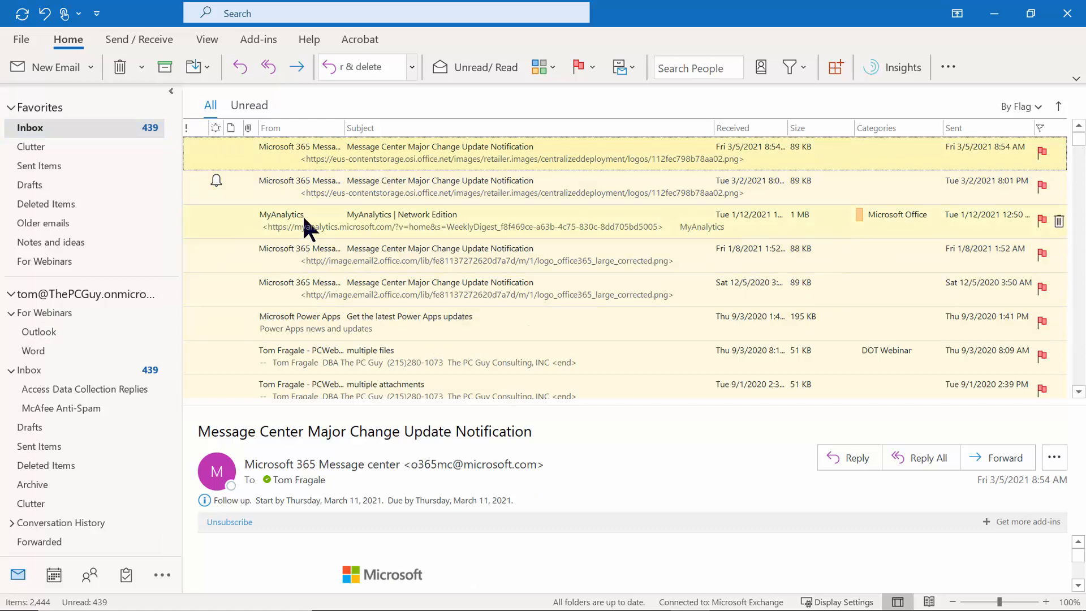
drag(310, 213, 67, 259)
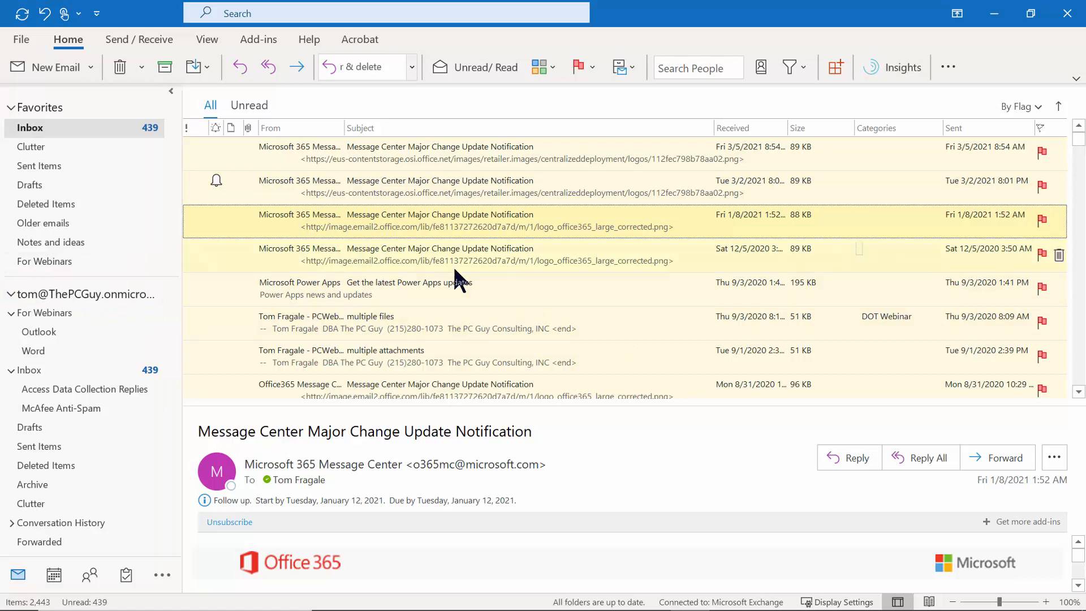
Step: Check the destination folders offered for moving the 1/8/2021 Message Center notification, without moving it
right_click(397, 226)
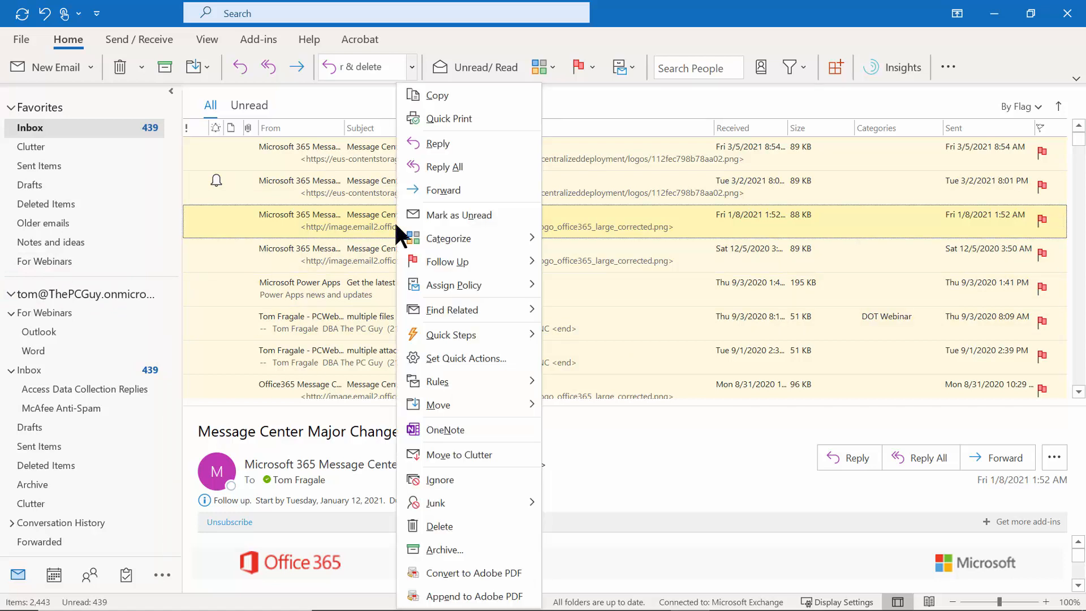
mouse_move(475, 405)
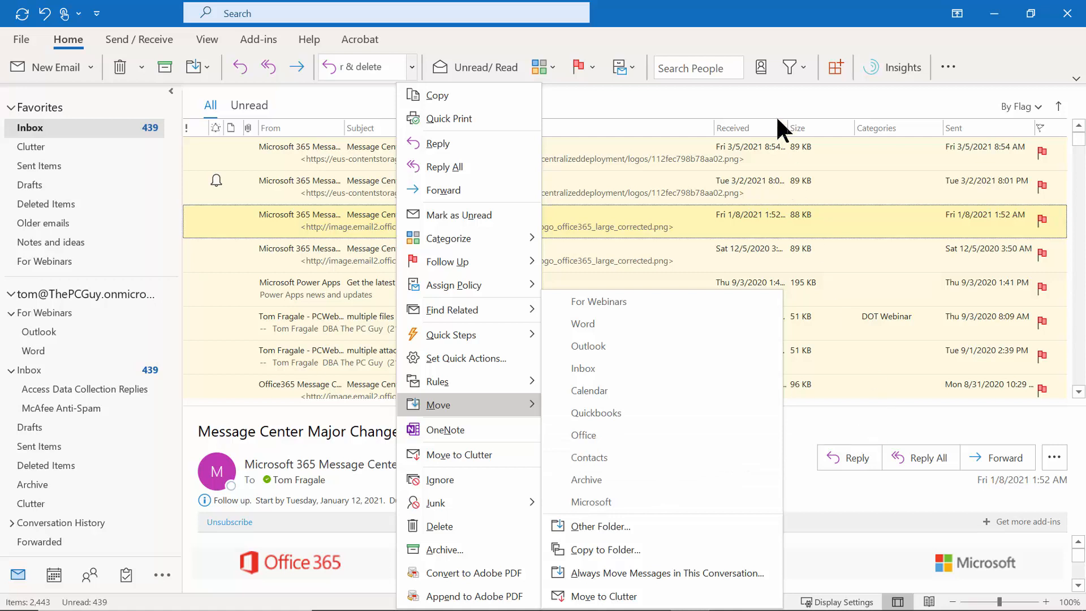
click(765, 93)
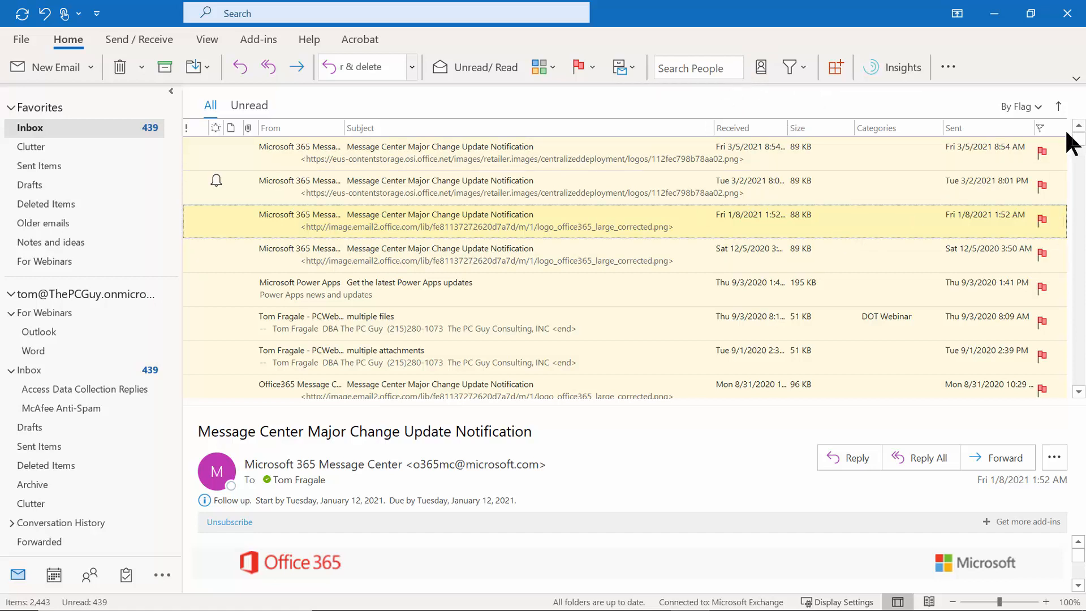
Step: Sort the inbox by received date, trying oldest first and ending with newest first
click(747, 129)
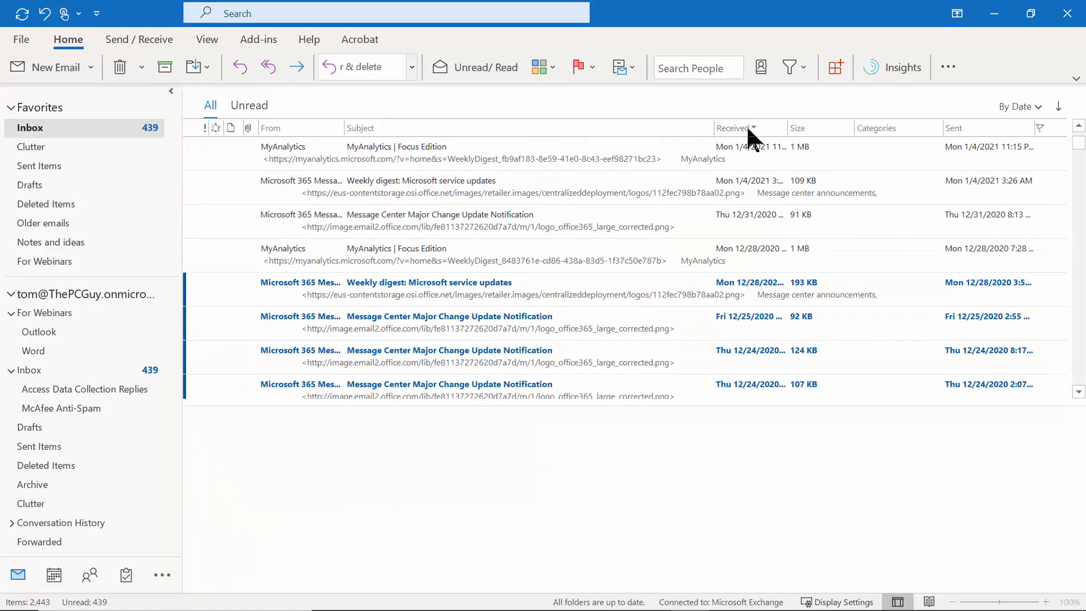
click(730, 128)
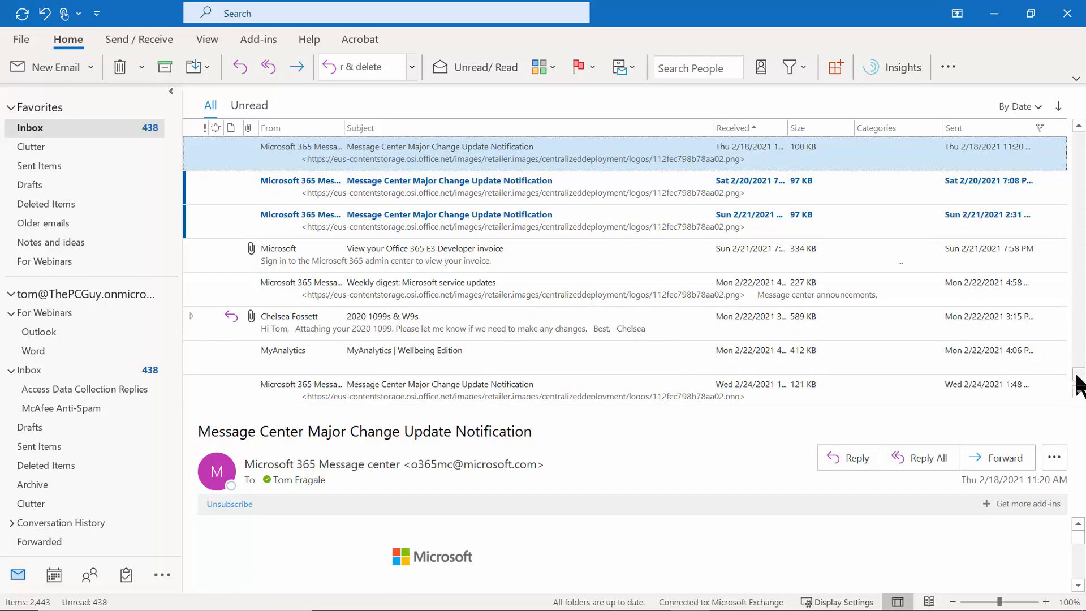
drag(1074, 142, 1073, 135)
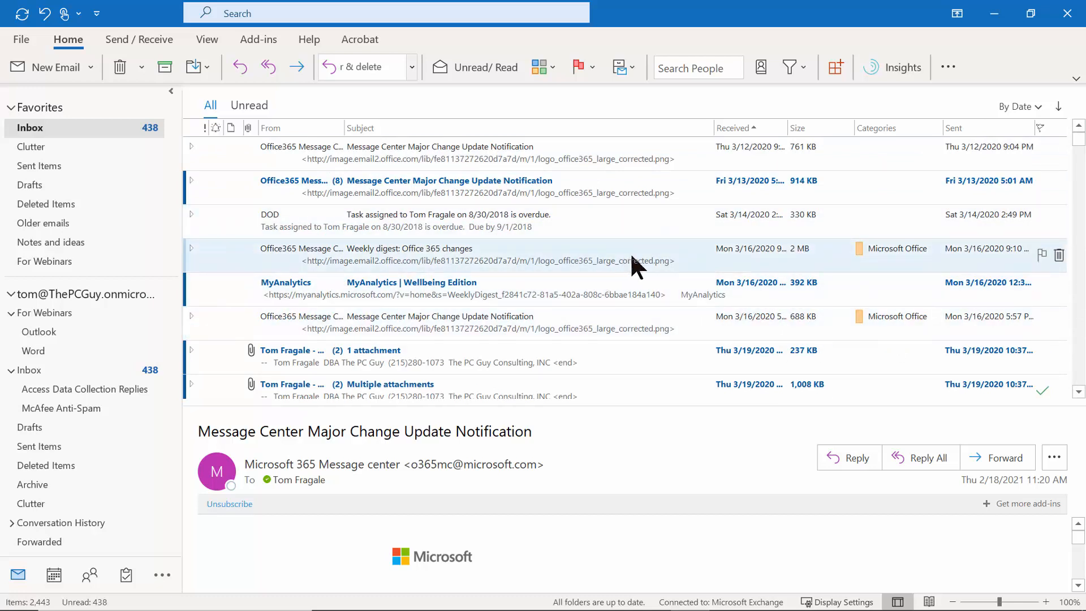
click(733, 129)
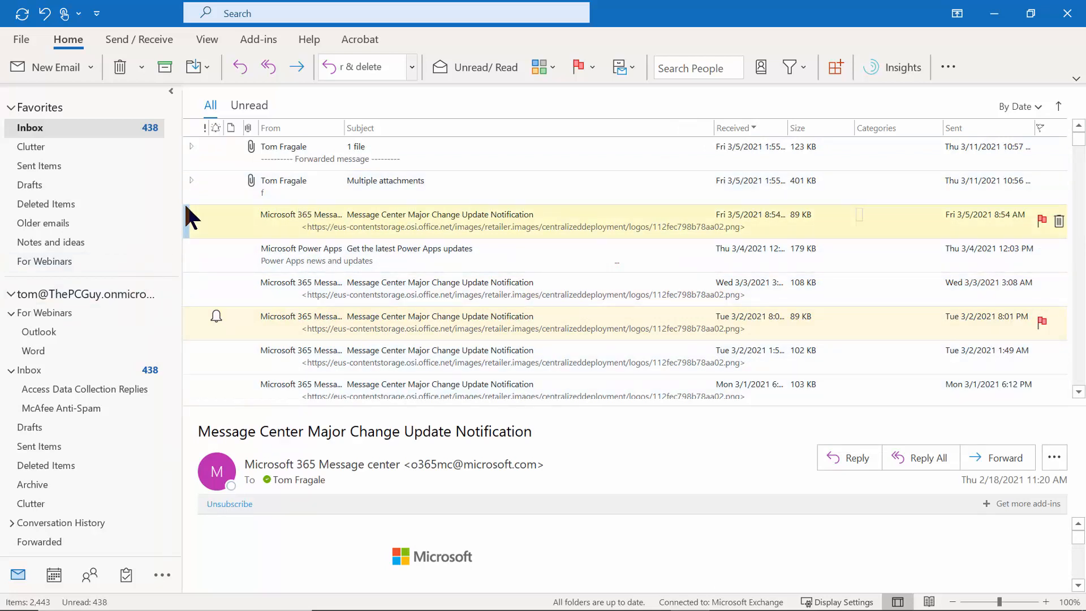
Step: Create a new folder named "Microsoft" at the top level of the mailbox
right_click(64, 294)
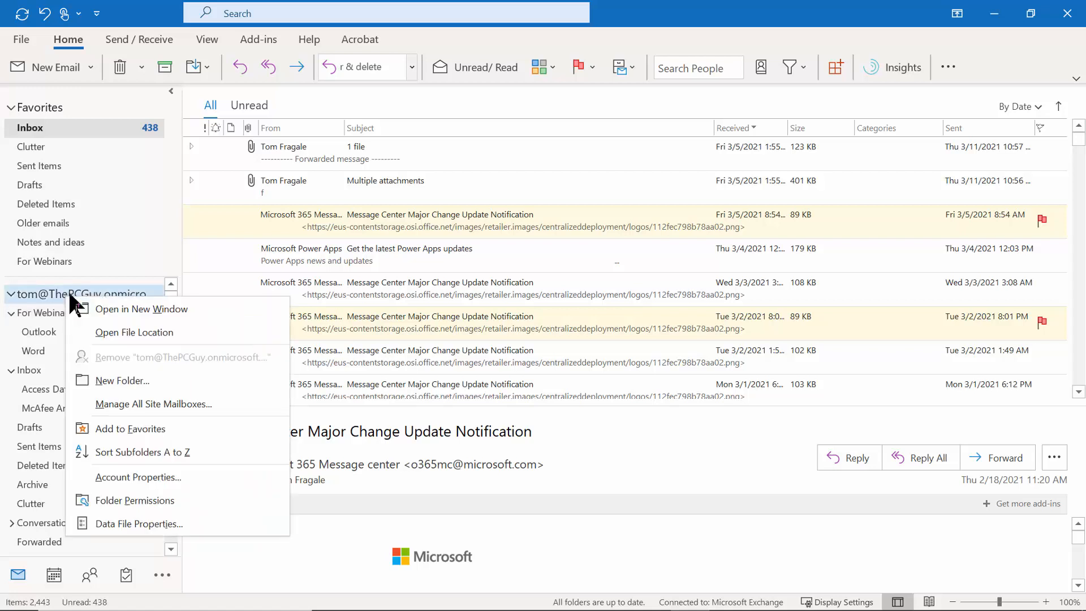
click(115, 381)
text(M)
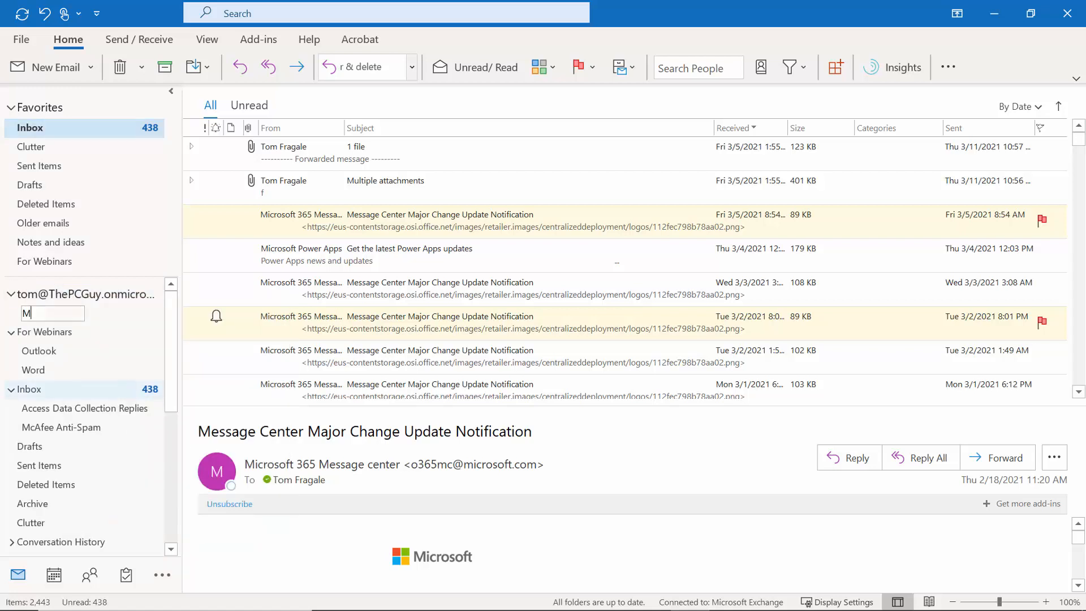
text(icrosoft)
key(Return)
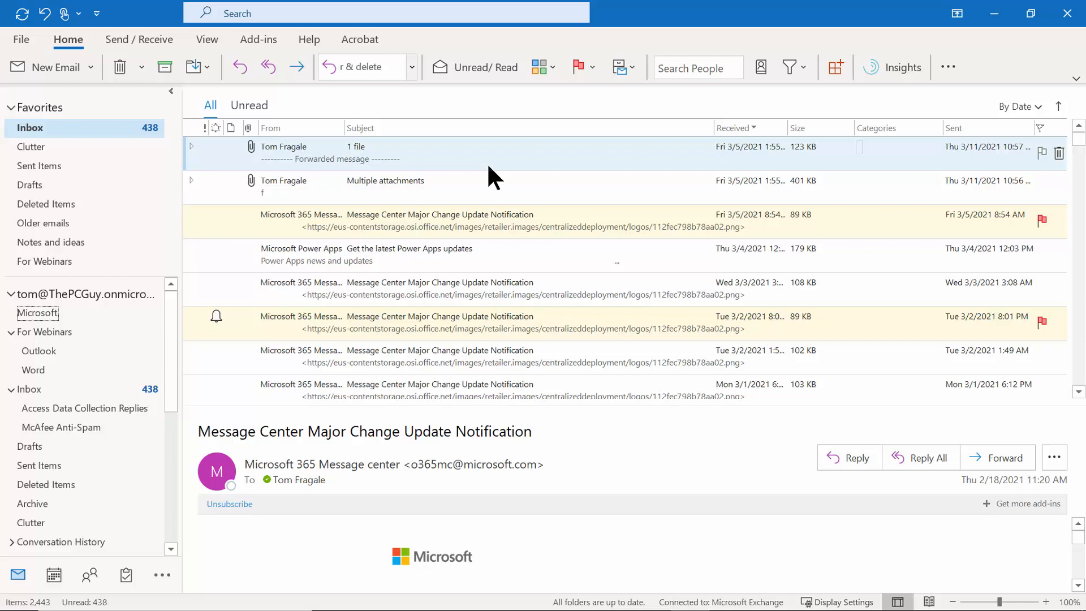
Step: Start an advanced rule from the 3/5/2021 Message Center notification, with sender Microsoft 365 Message center as its condition
right_click(396, 224)
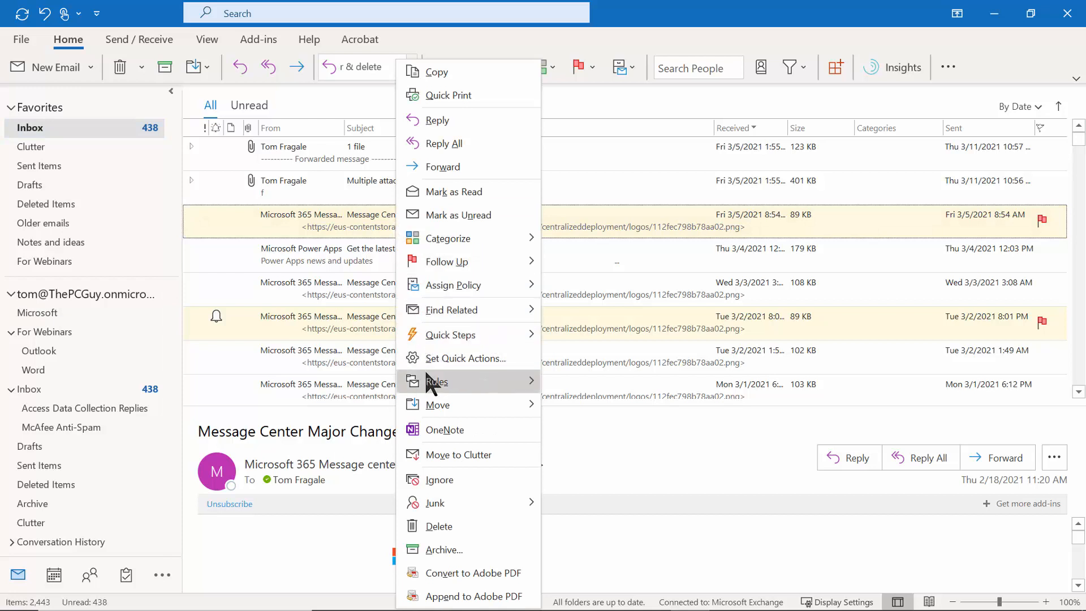
mouse_move(426, 375)
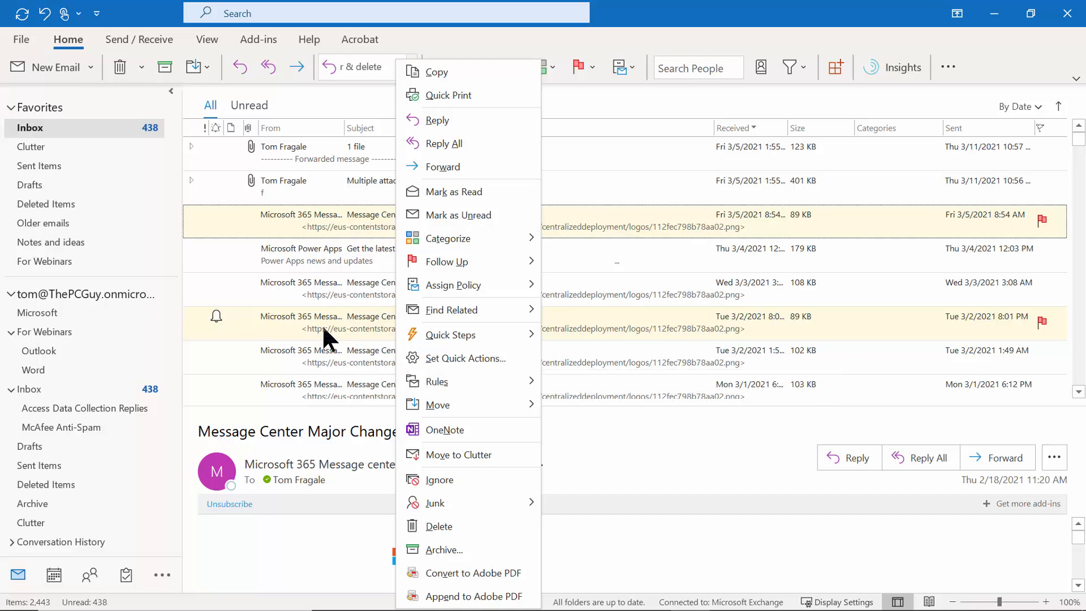
mouse_move(458, 390)
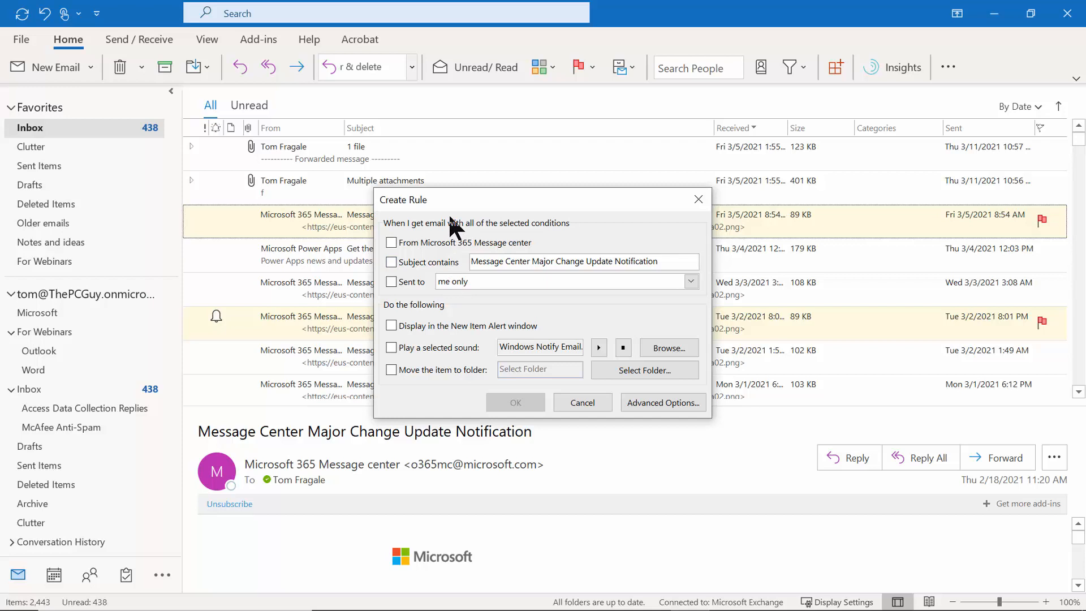
click(671, 402)
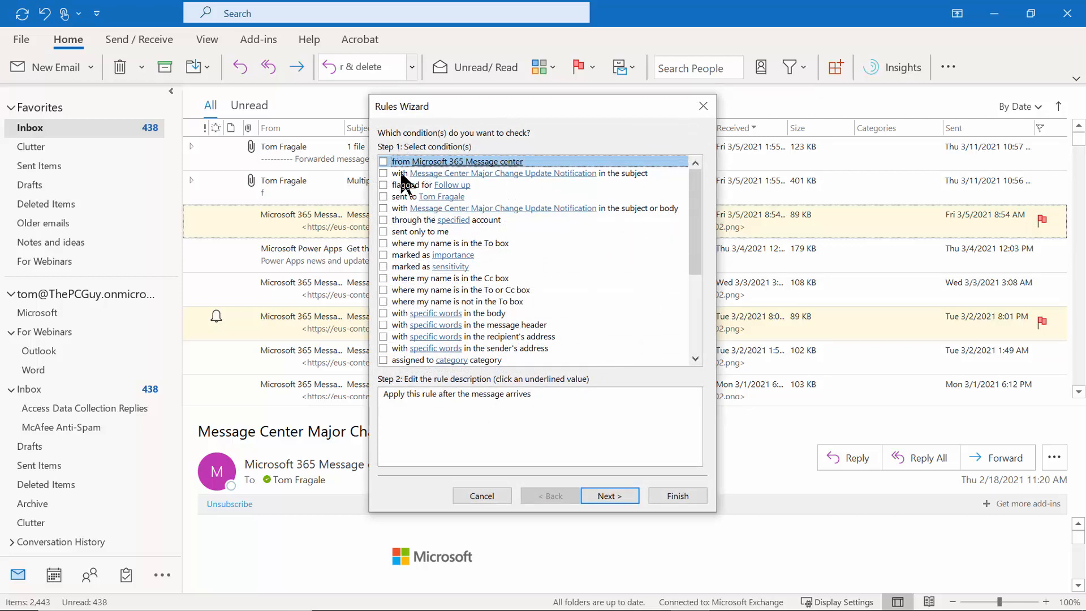
click(383, 162)
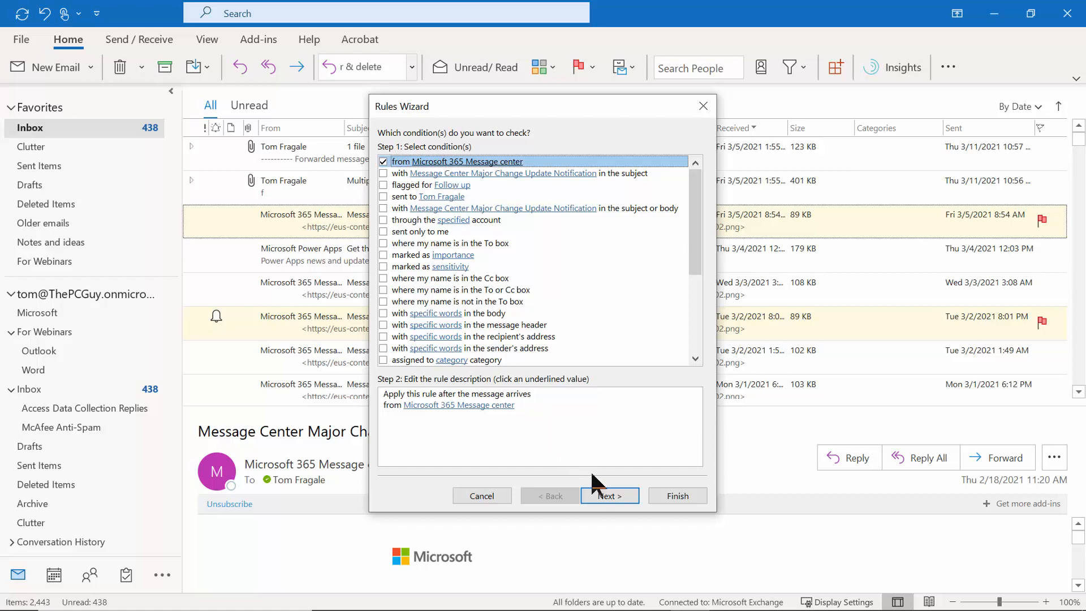
click(612, 501)
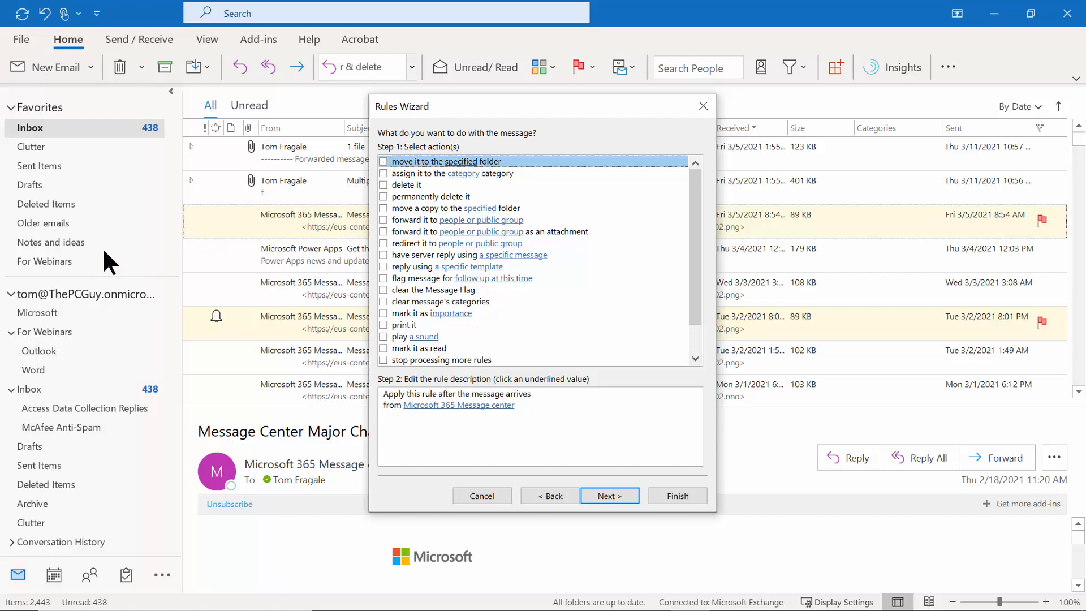
Step: Set the rule's action to move a copy of the message to the Microsoft folder
click(386, 208)
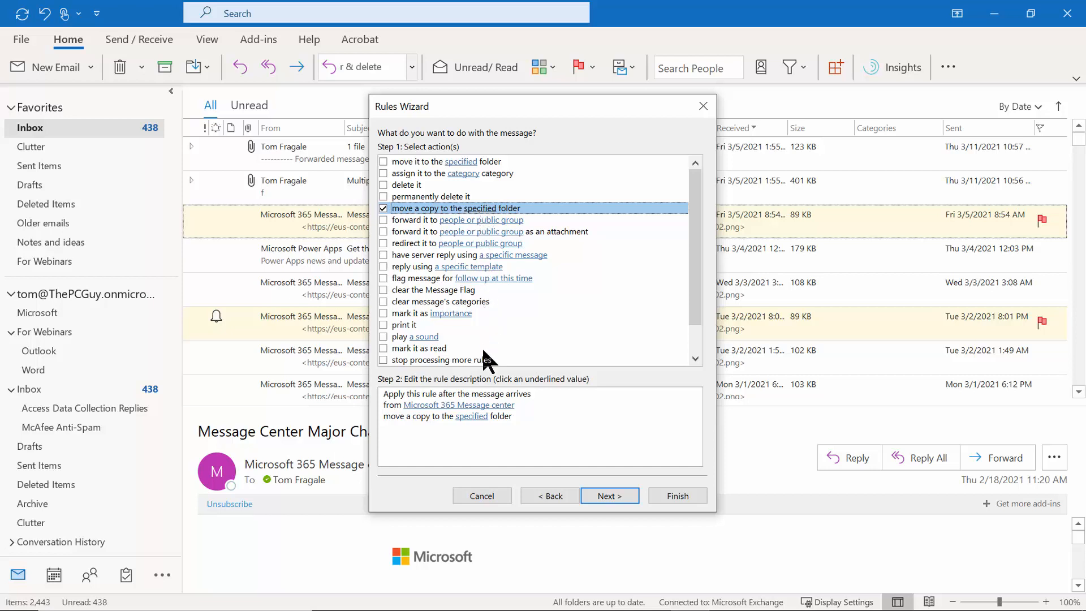
click(472, 417)
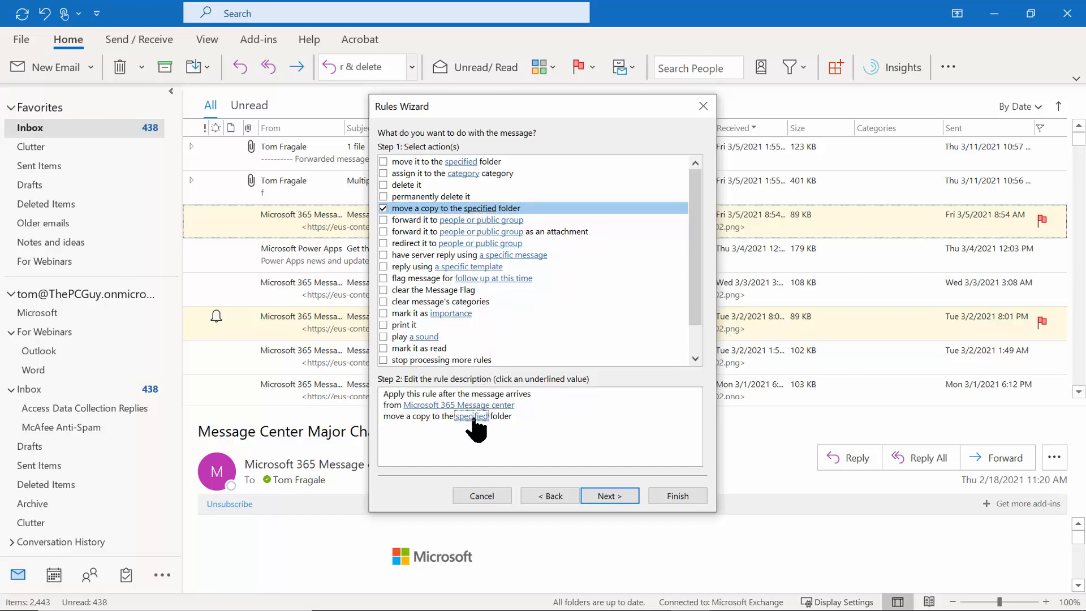
click(473, 418)
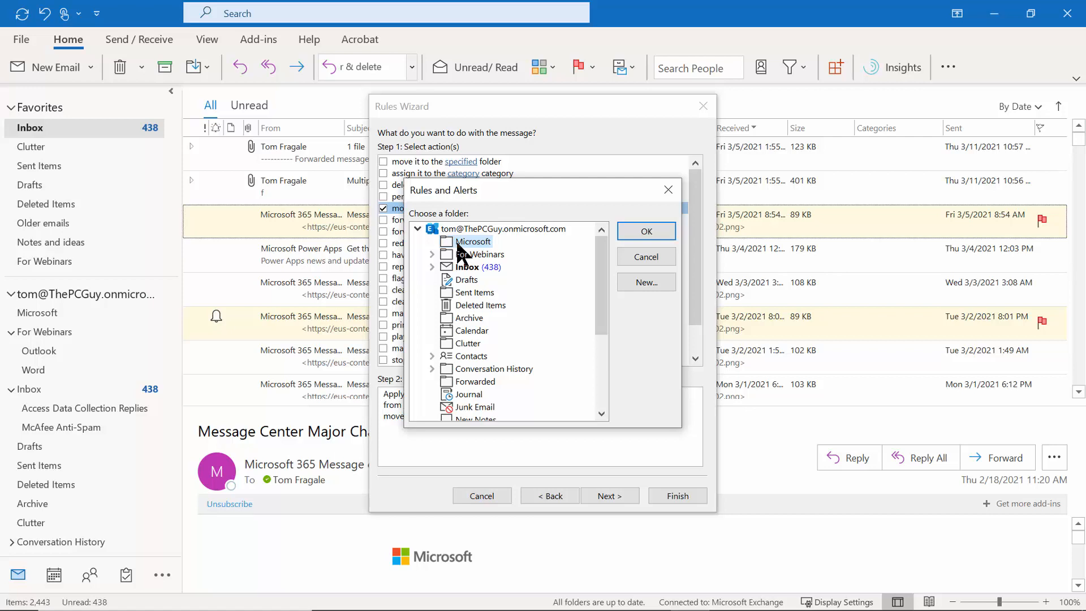
click(633, 231)
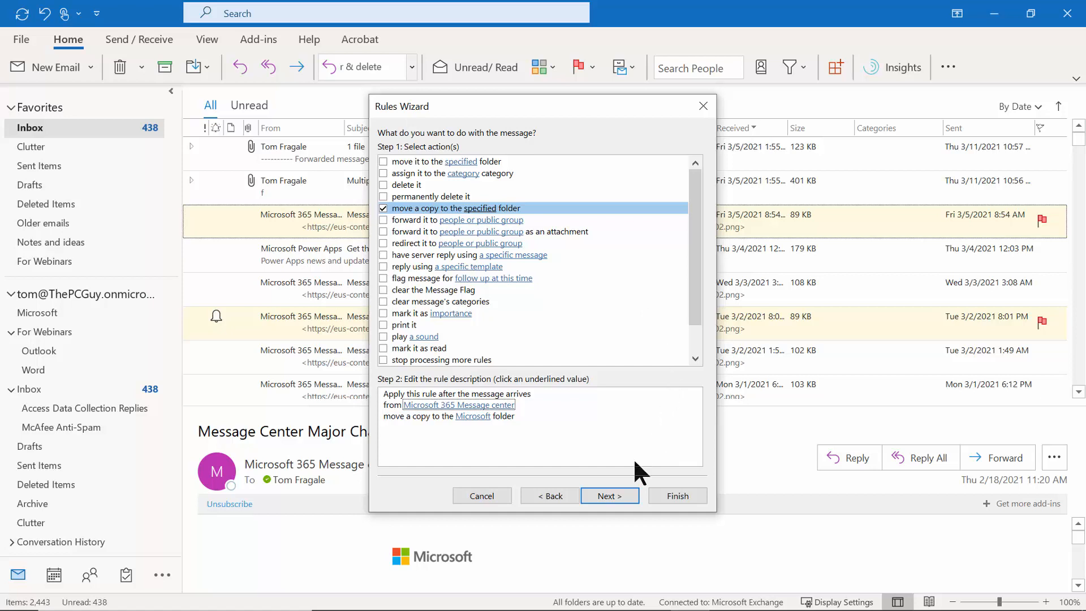
click(616, 501)
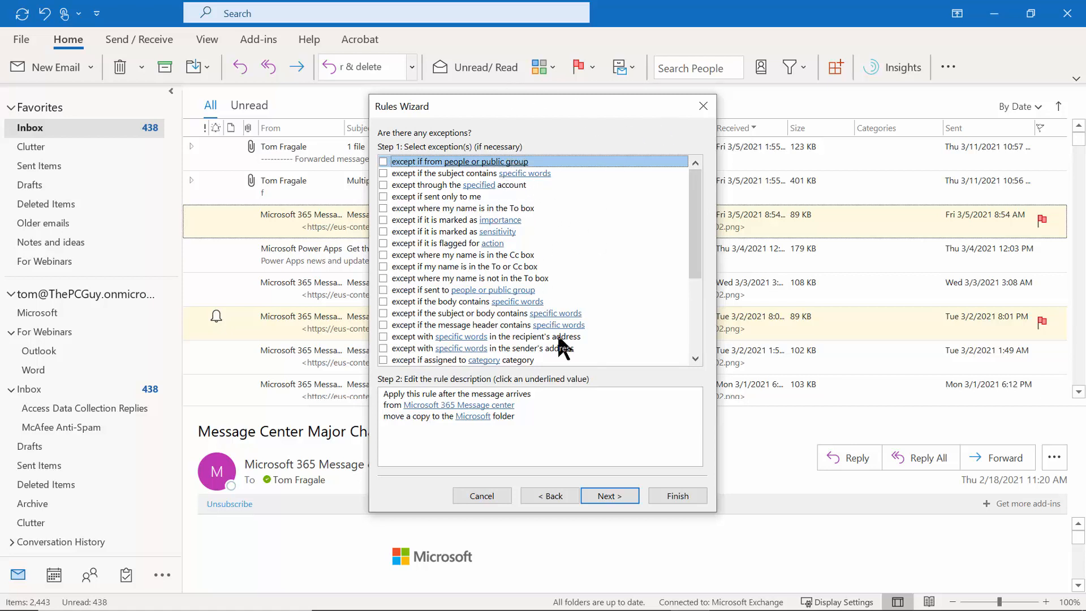
Step: Leave the rule without exceptions and finish it, running it on messages already in the Inbox
click(607, 496)
click(464, 361)
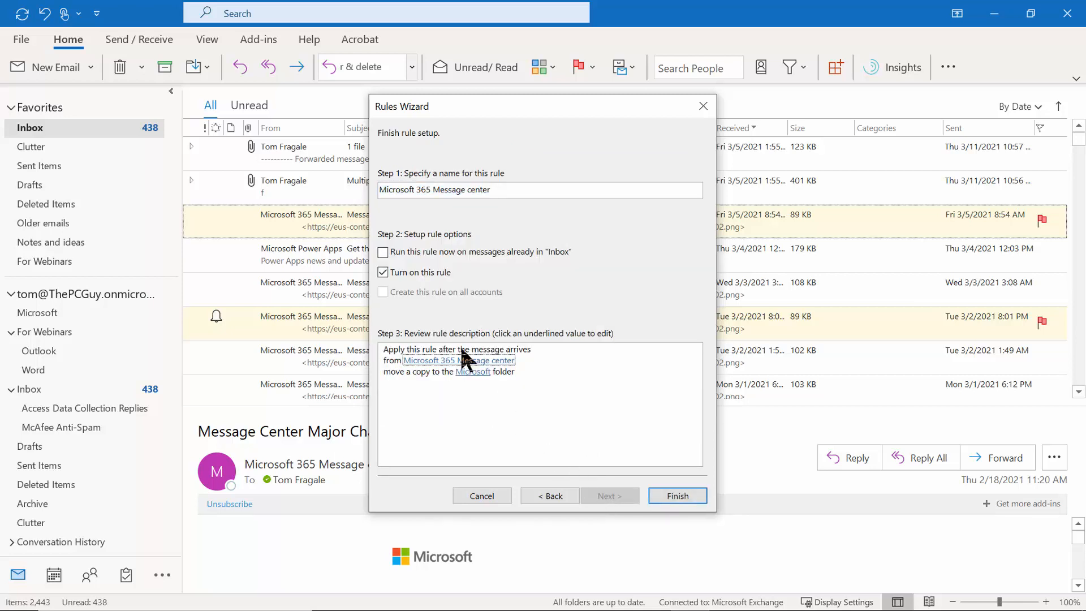
click(384, 253)
click(681, 497)
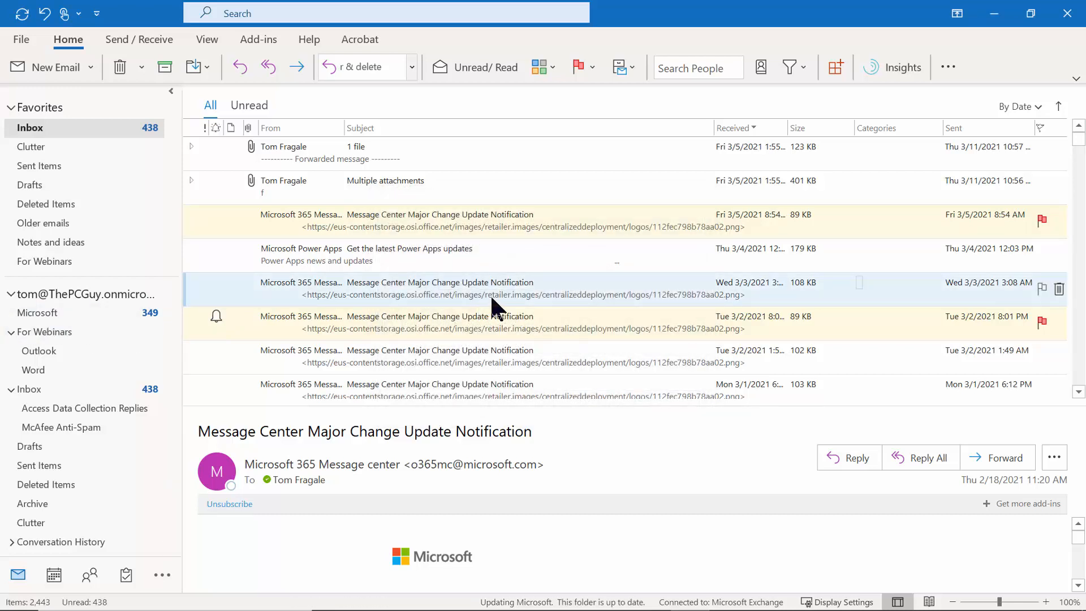
Step: Check where rules can be created and managed, both for the Power Apps message and among the additional Home commands
right_click(456, 258)
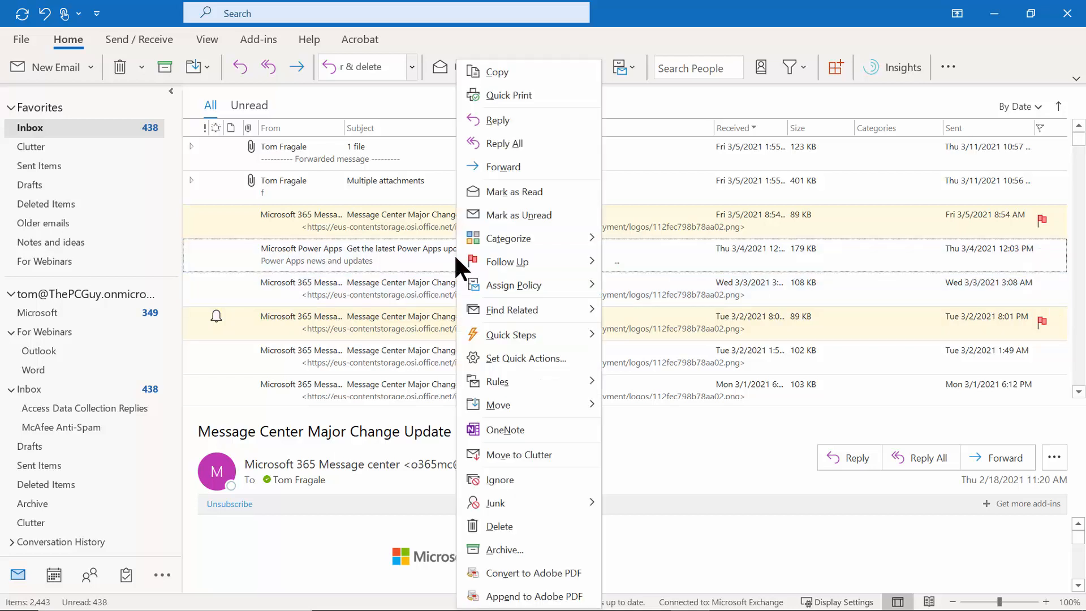
mouse_move(504, 379)
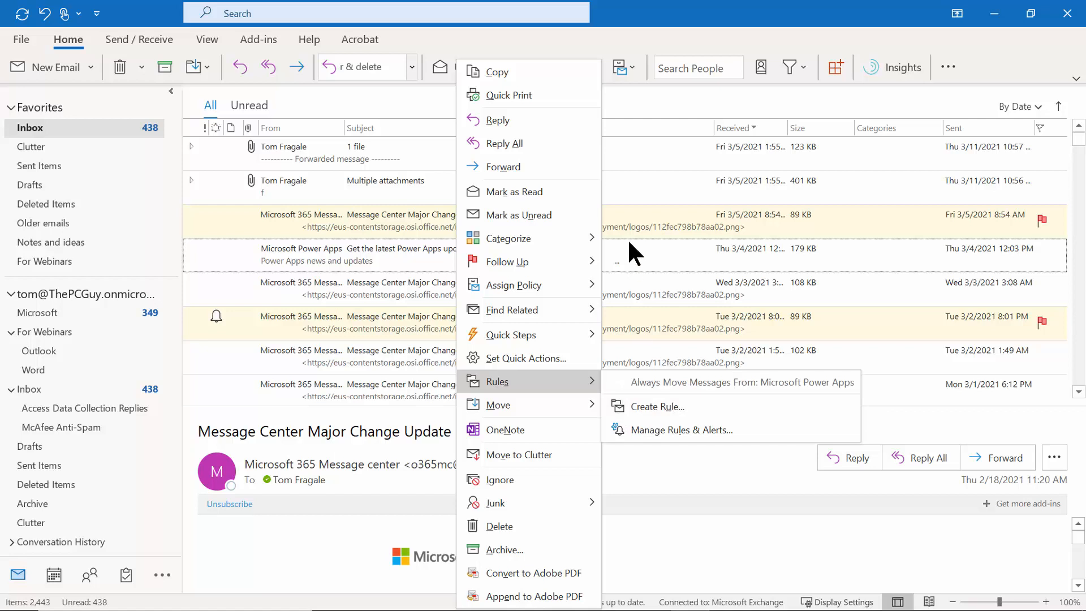
click(643, 157)
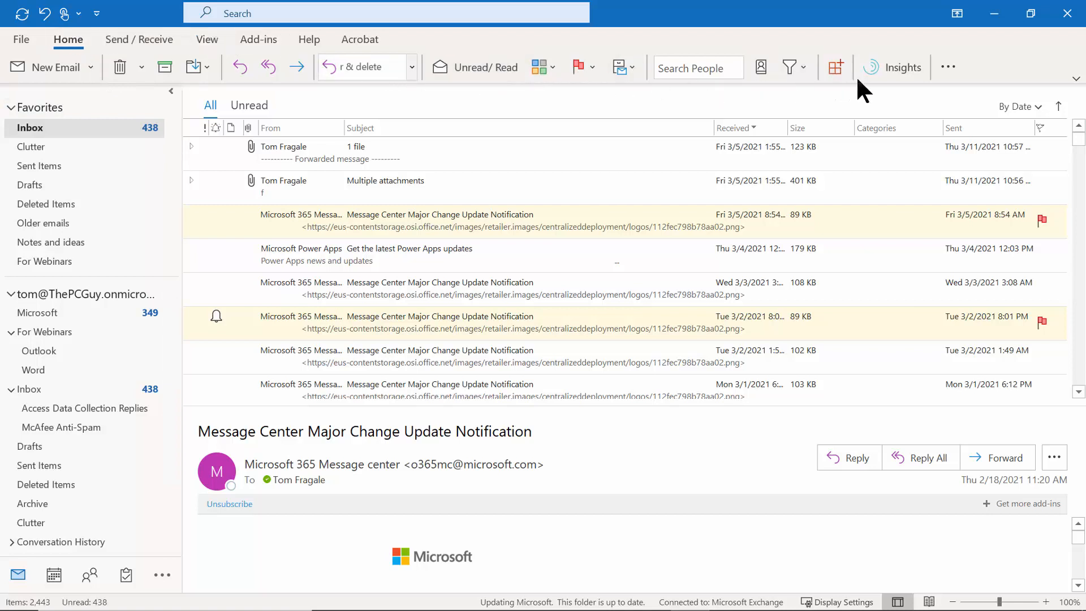
click(956, 71)
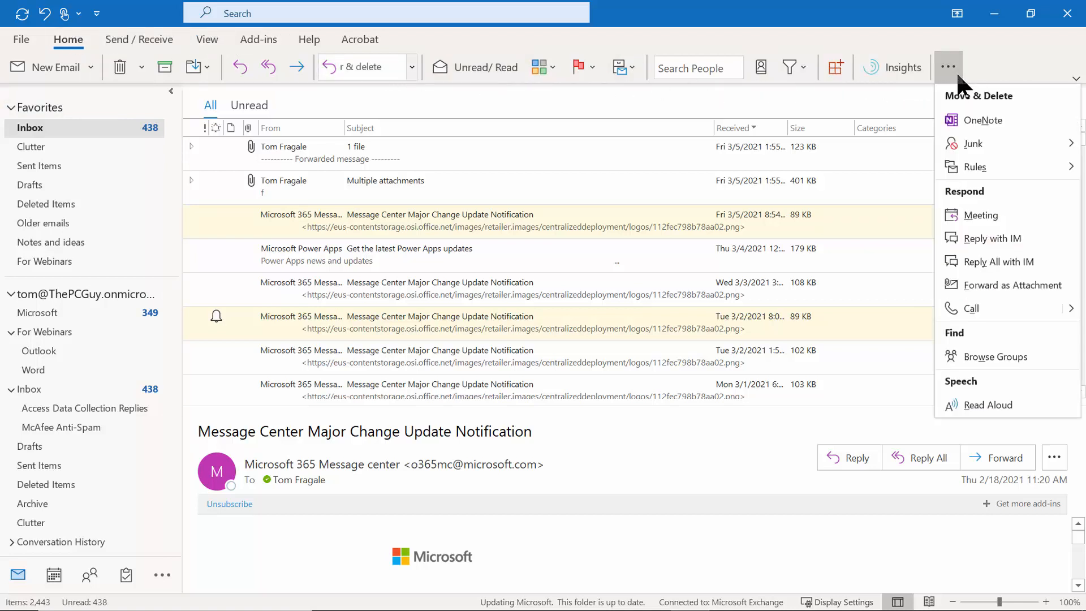
mouse_move(964, 172)
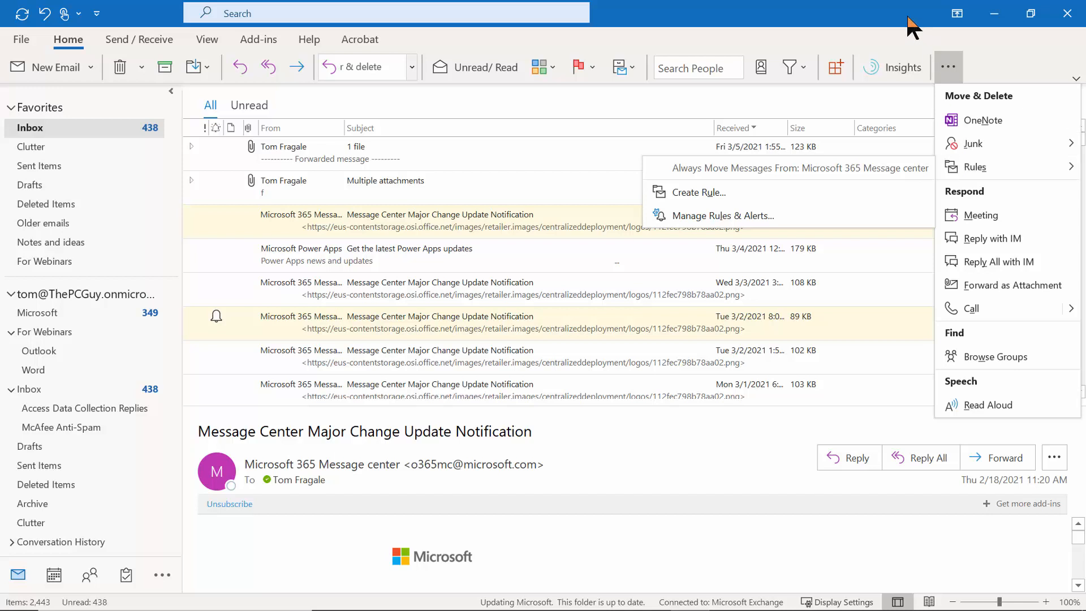
click(891, 23)
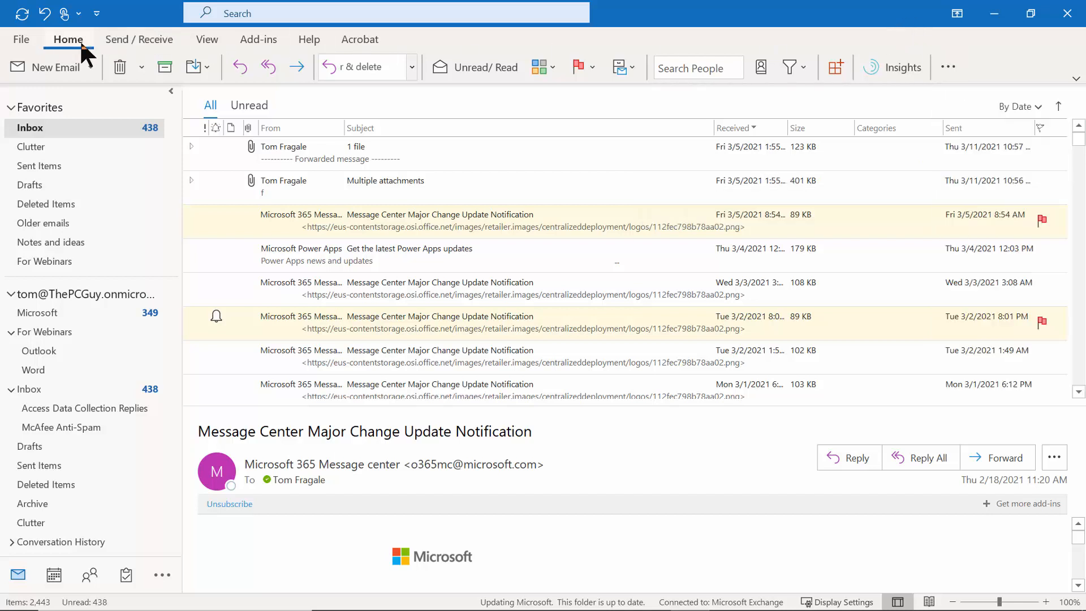
click(944, 67)
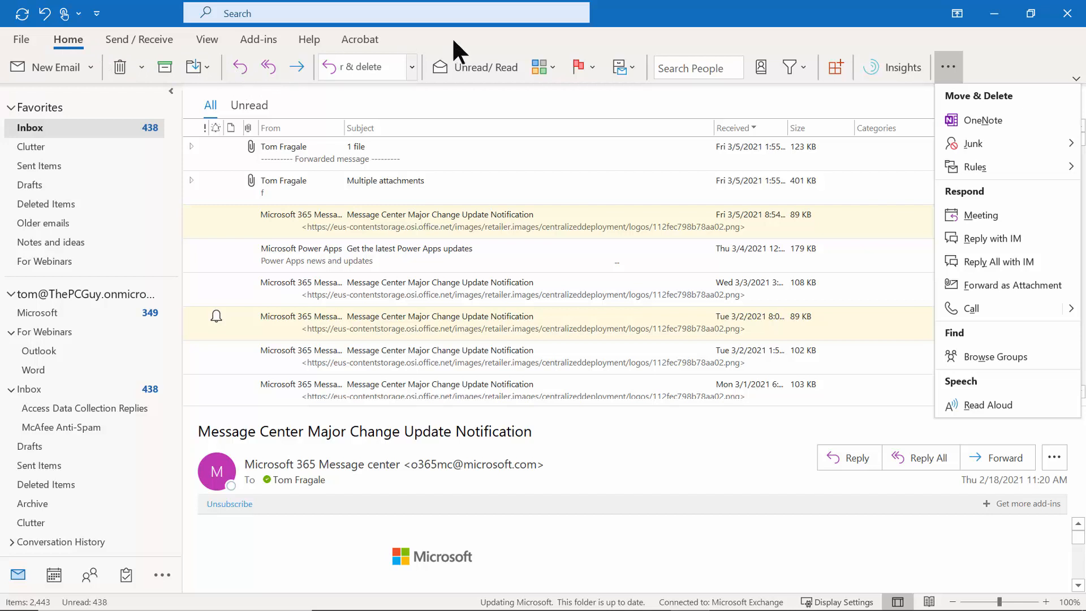
click(258, 69)
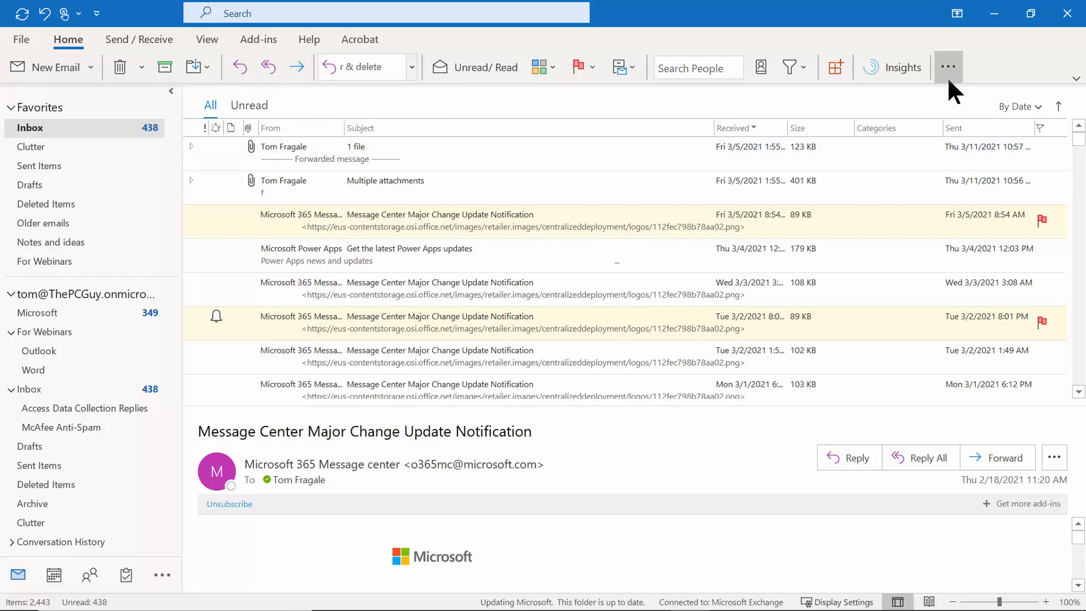
right_click(399, 223)
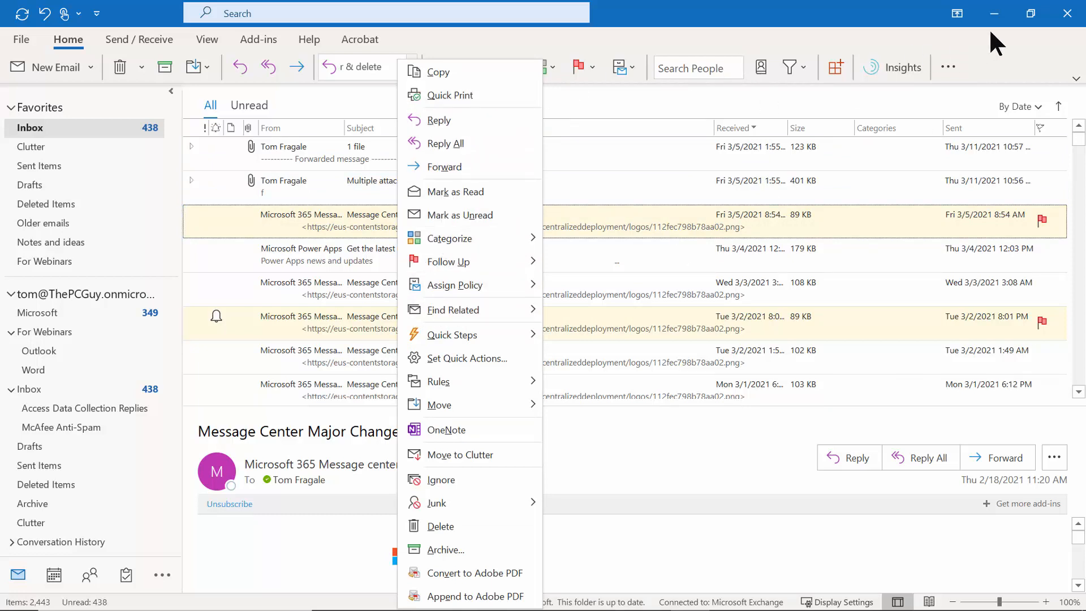
click(948, 69)
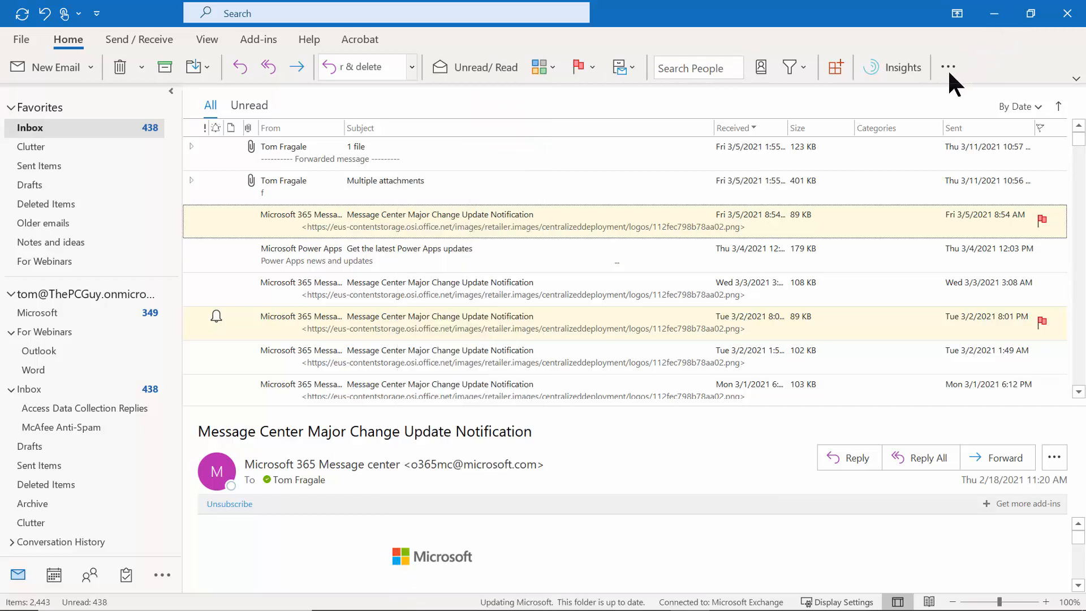
Step: Review the additional message commands and open a meeting invitation from the 2/18/2021 Message Center notification, closing it unsent
click(948, 69)
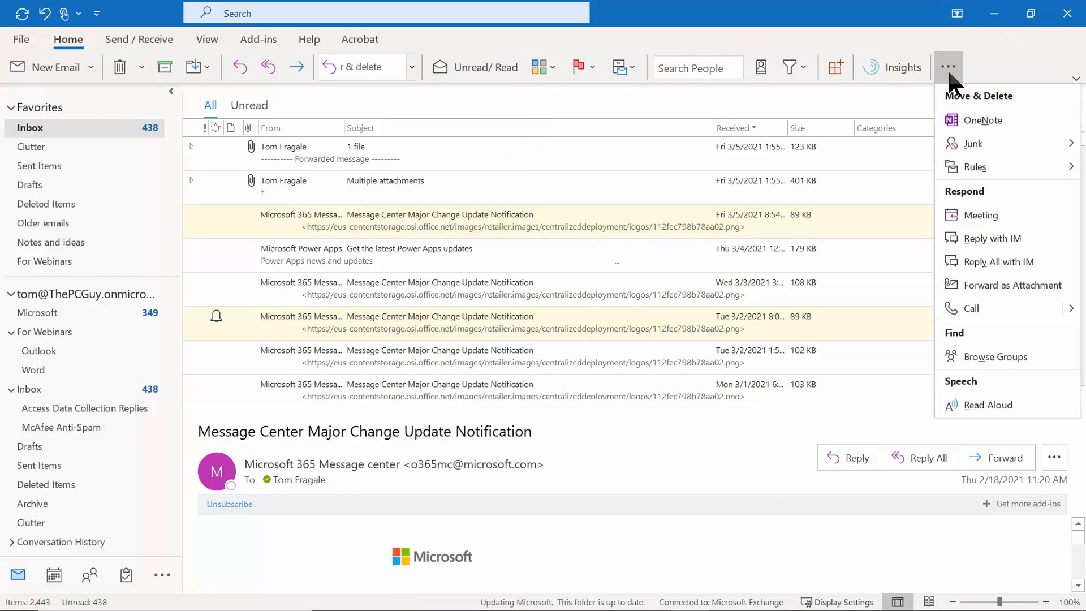
mouse_move(973, 144)
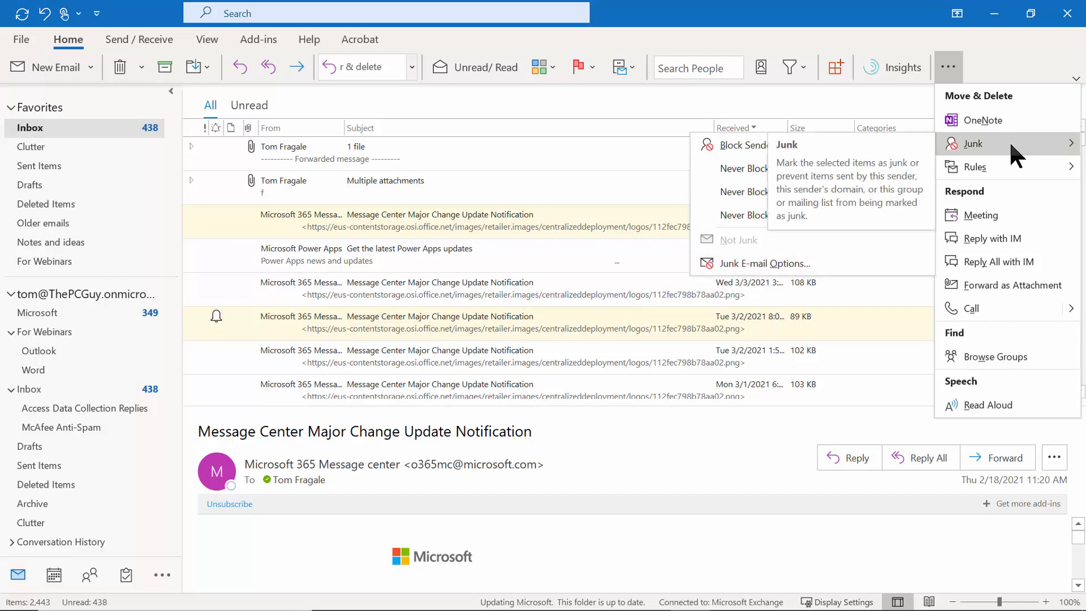
mouse_move(1005, 168)
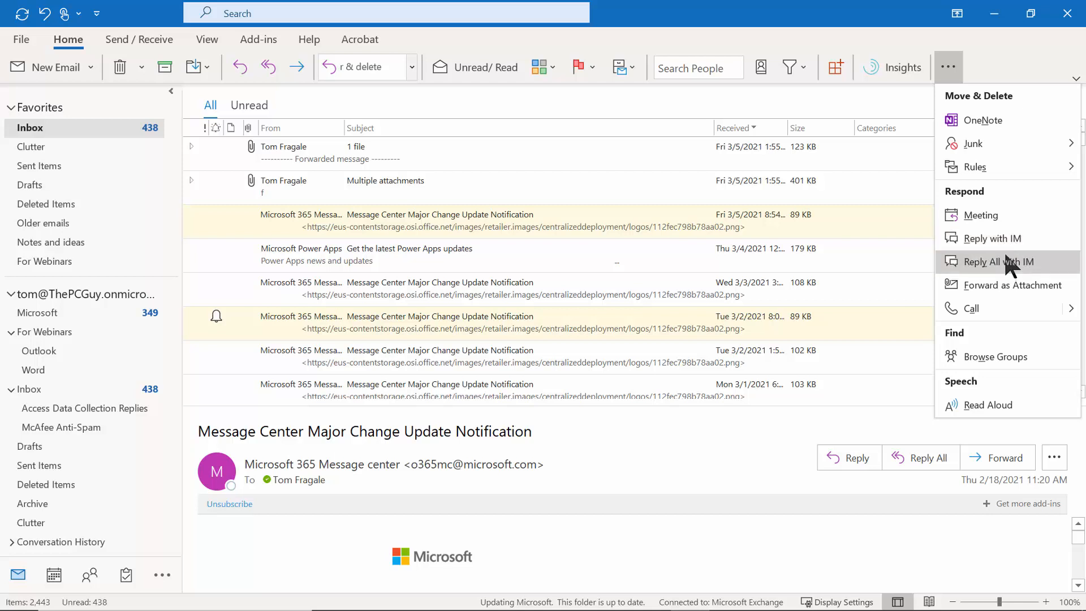
click(982, 215)
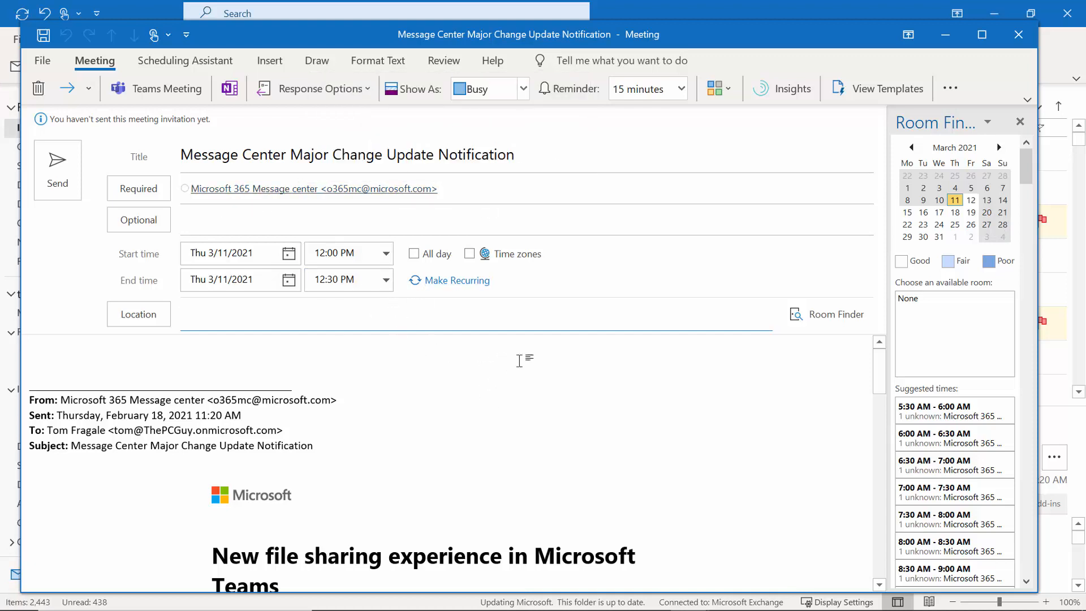
click(1018, 34)
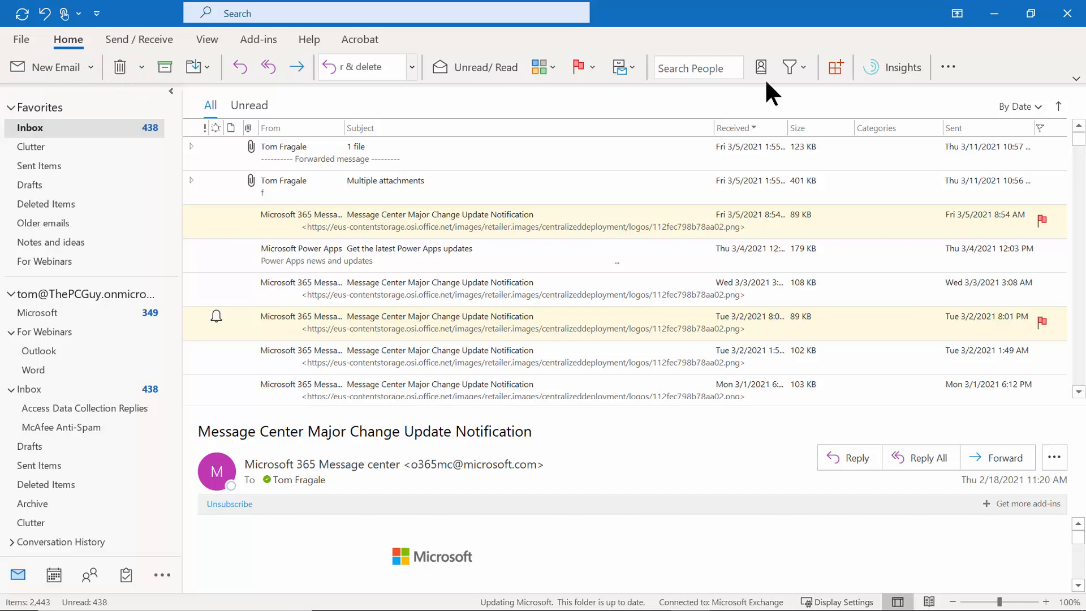
click(943, 63)
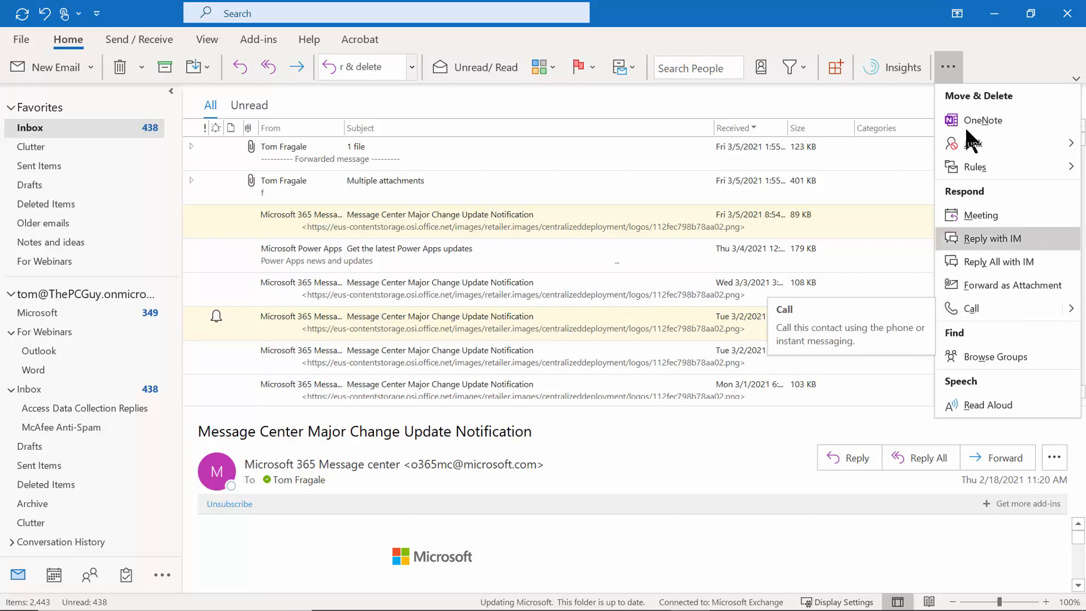
click(997, 56)
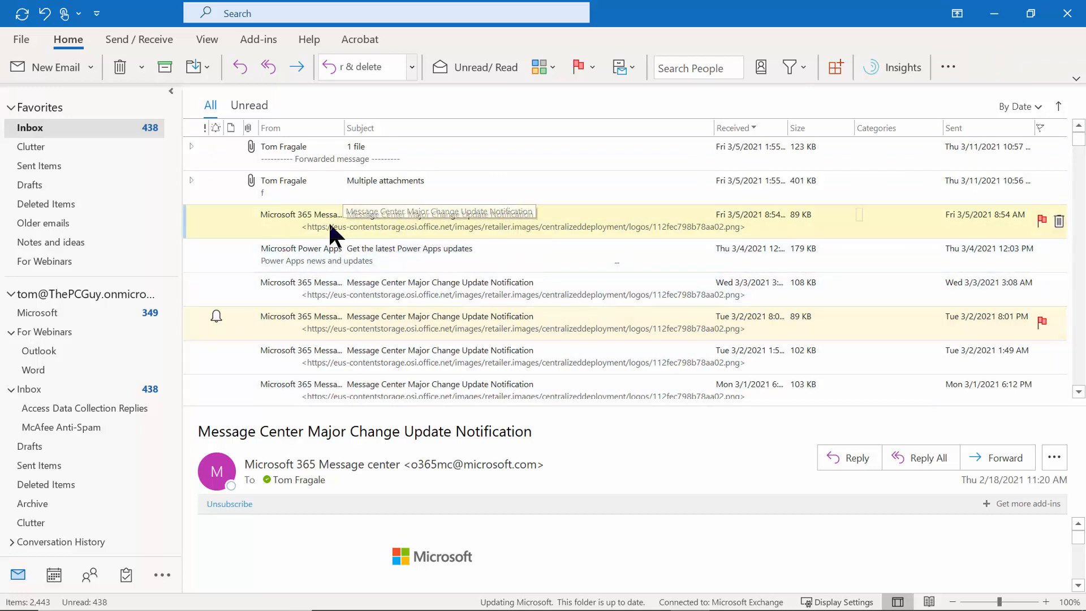
Step: Open a calendar appointment from the 3/5/2021 Message Center notification and discard it without saving
drag(339, 232, 53, 576)
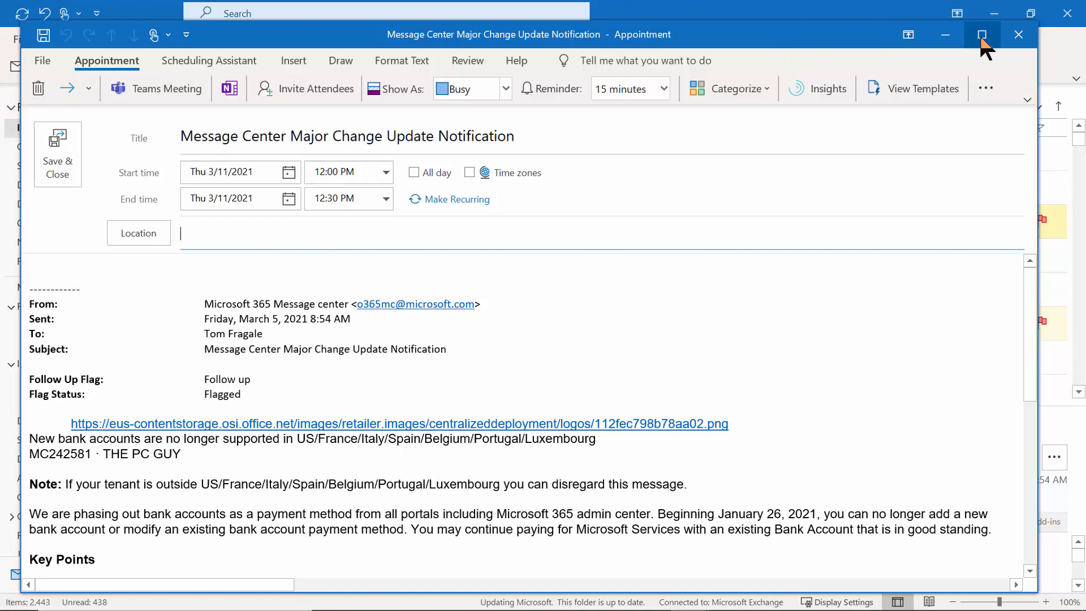
click(1019, 35)
click(549, 358)
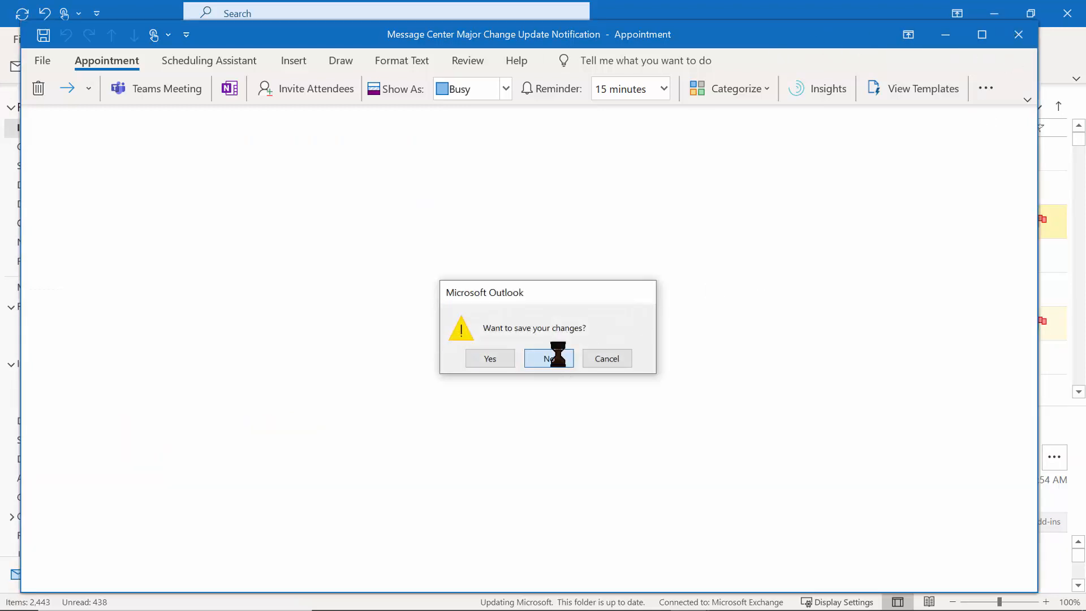
Step: Create another appointment from the 3/5/2021 Message Center notification, discard it, and check the additional commands for replying with a meeting
drag(313, 218, 52, 576)
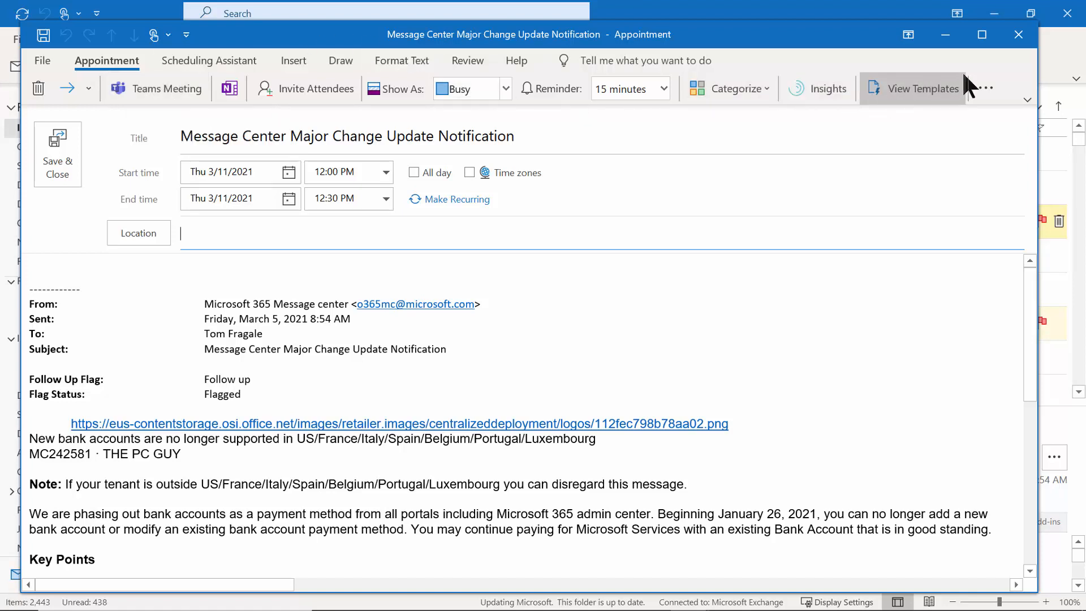
click(1019, 34)
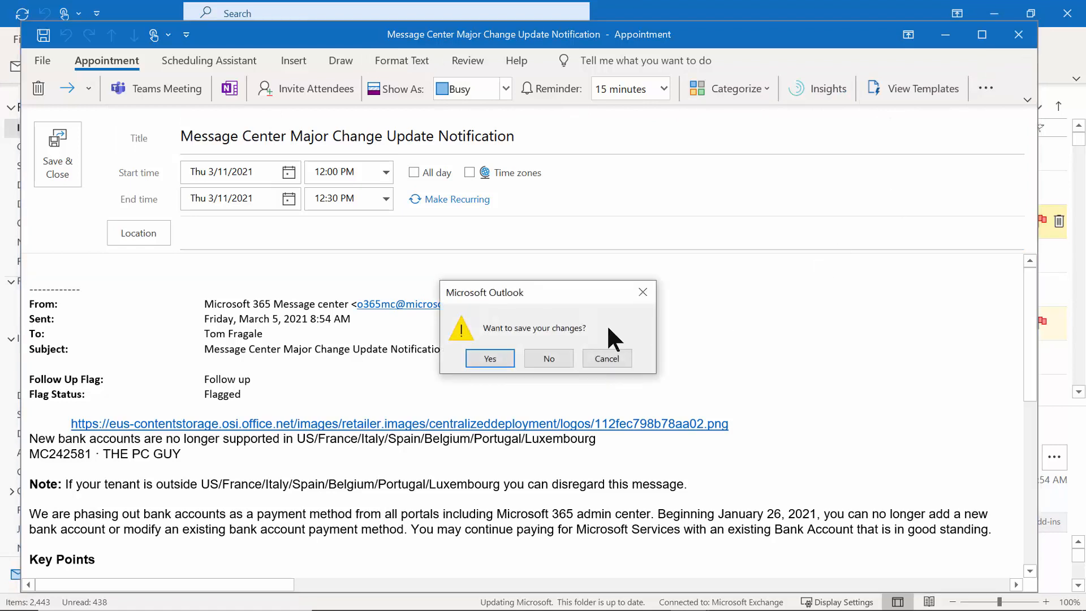
click(544, 359)
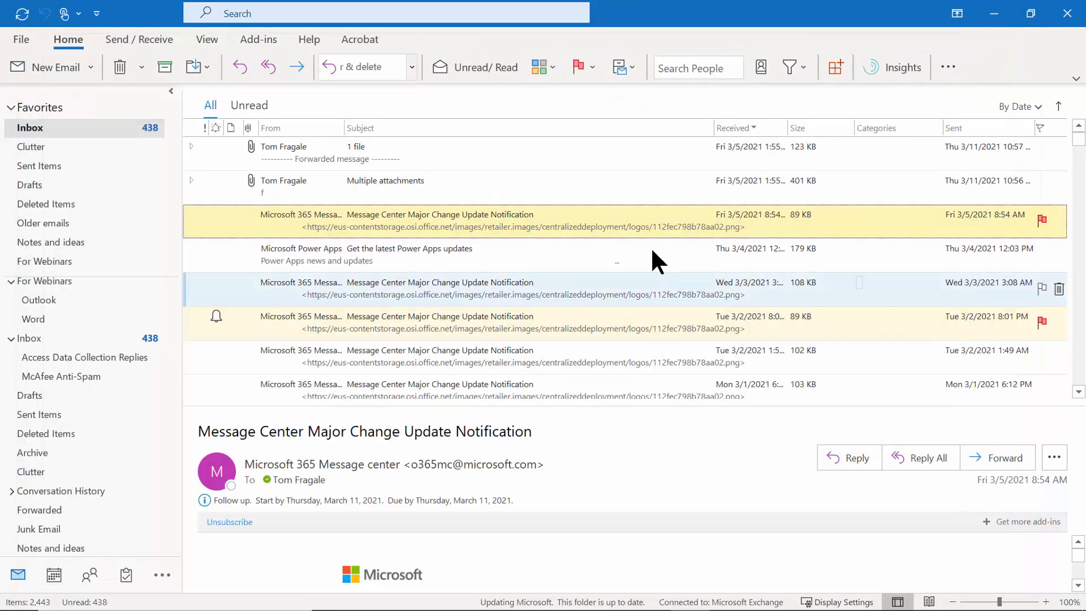
click(949, 65)
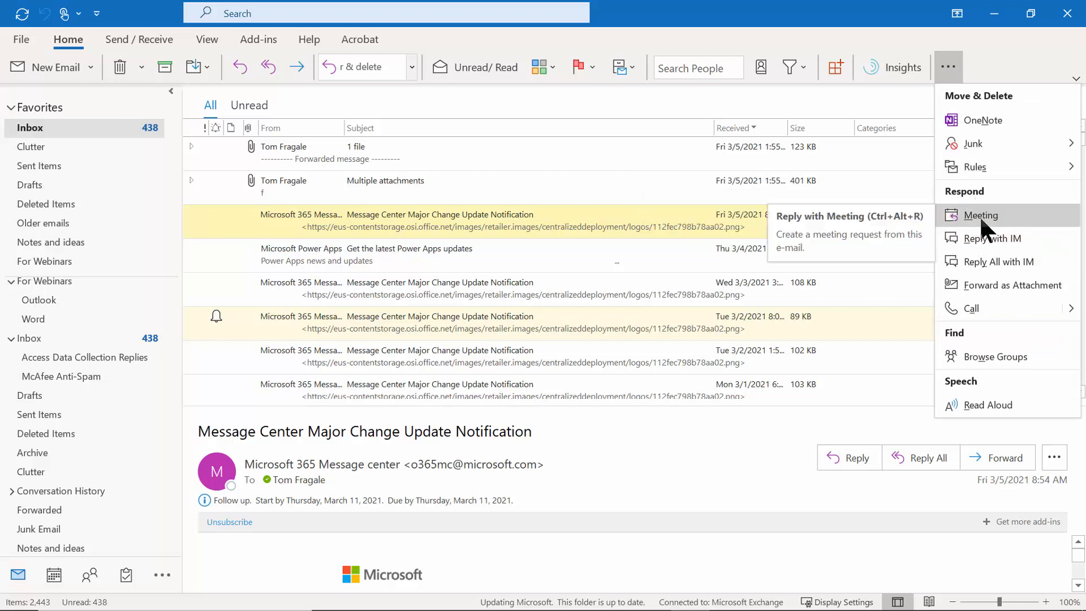
click(640, 93)
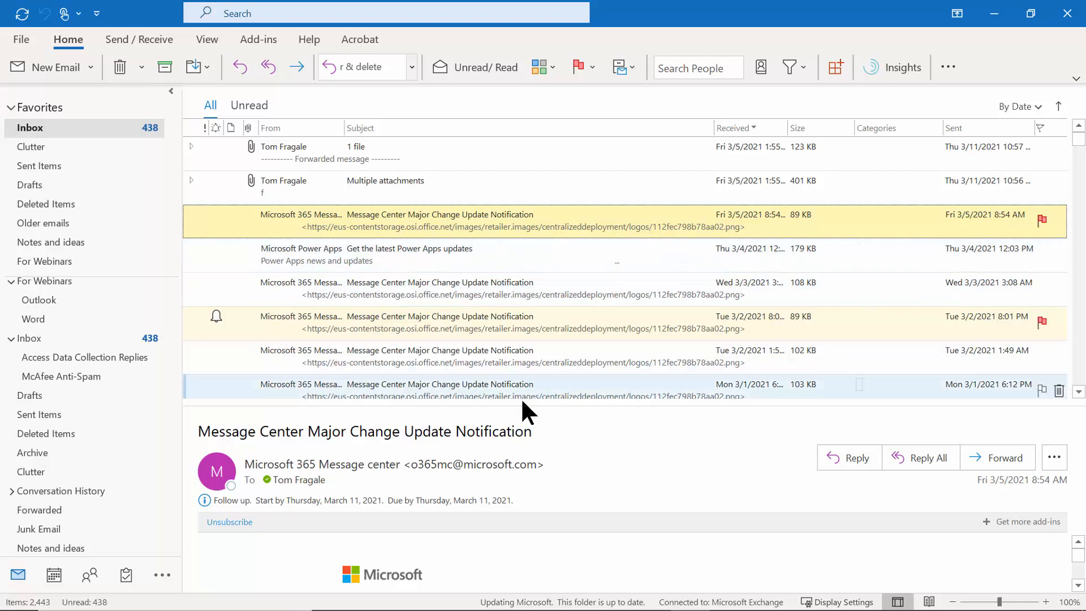
Step: Open a new task from the Power Apps updates message and close it without saving
drag(332, 249, 125, 583)
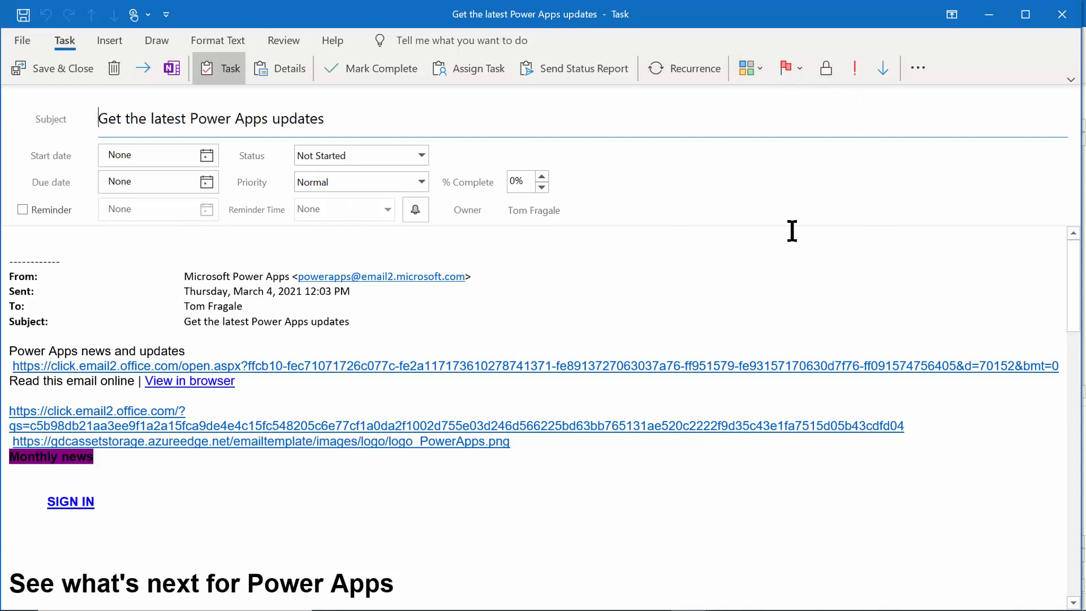
click(1062, 14)
click(549, 359)
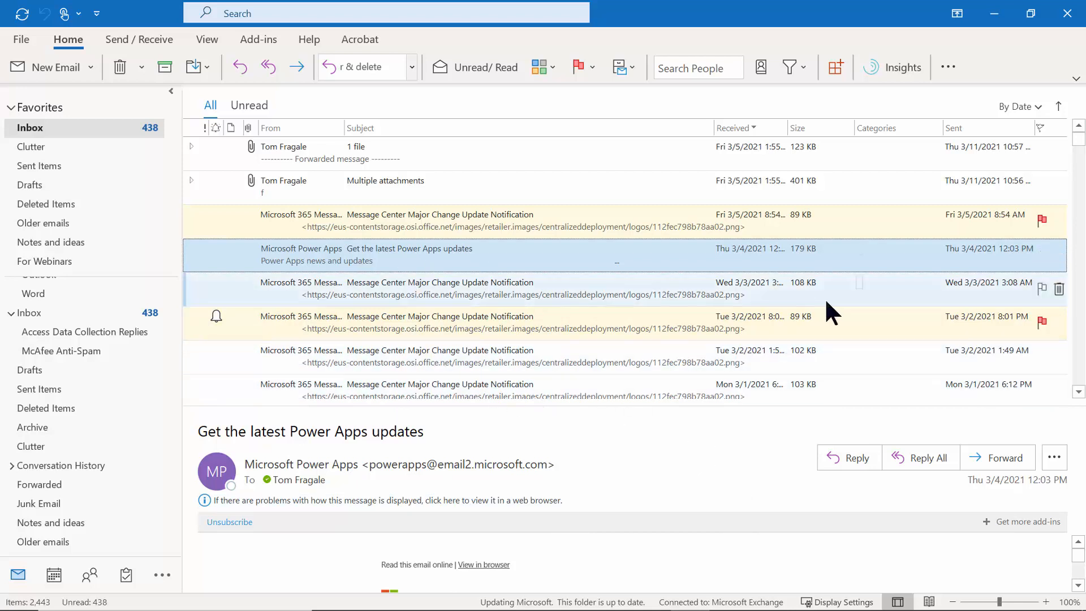
Step: Add the sender of the 3/2/2021 8:01 PM Message Center notification to Outlook Contacts, updating the existing duplicate contact
click(582, 328)
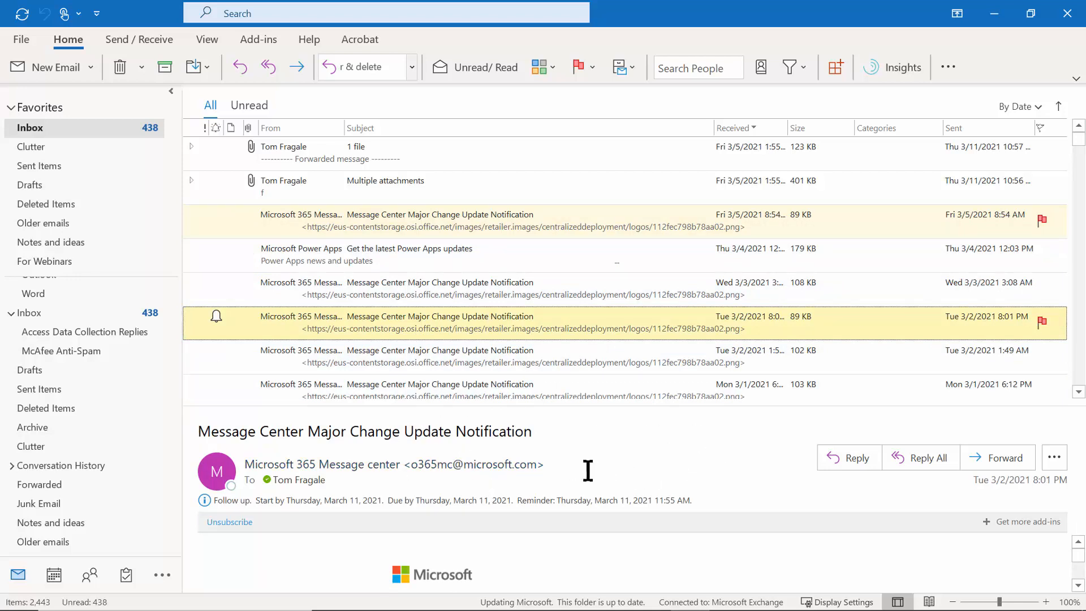
right_click(462, 464)
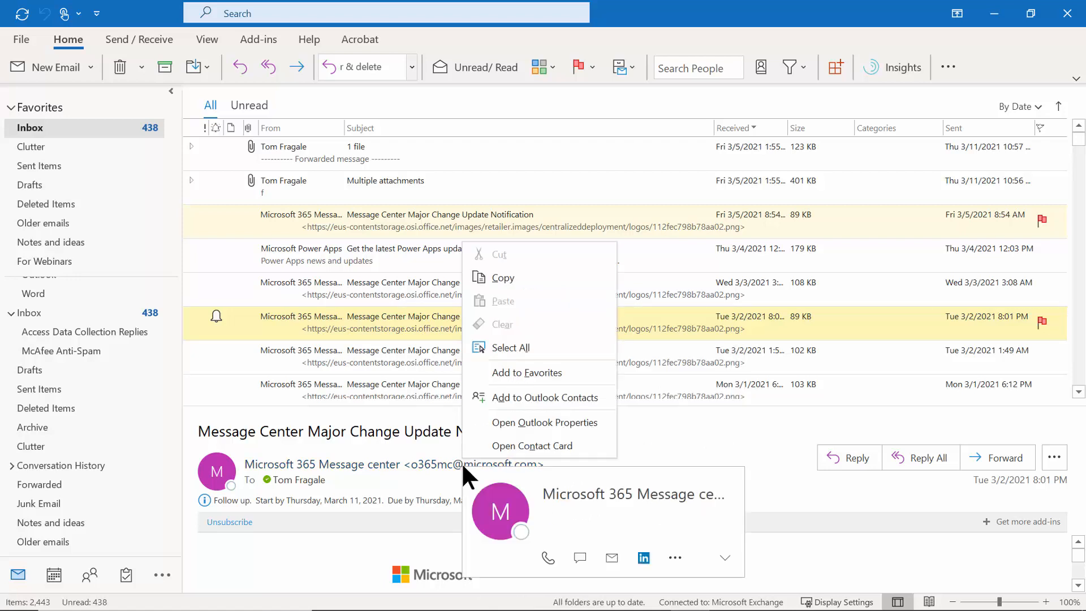
click(543, 397)
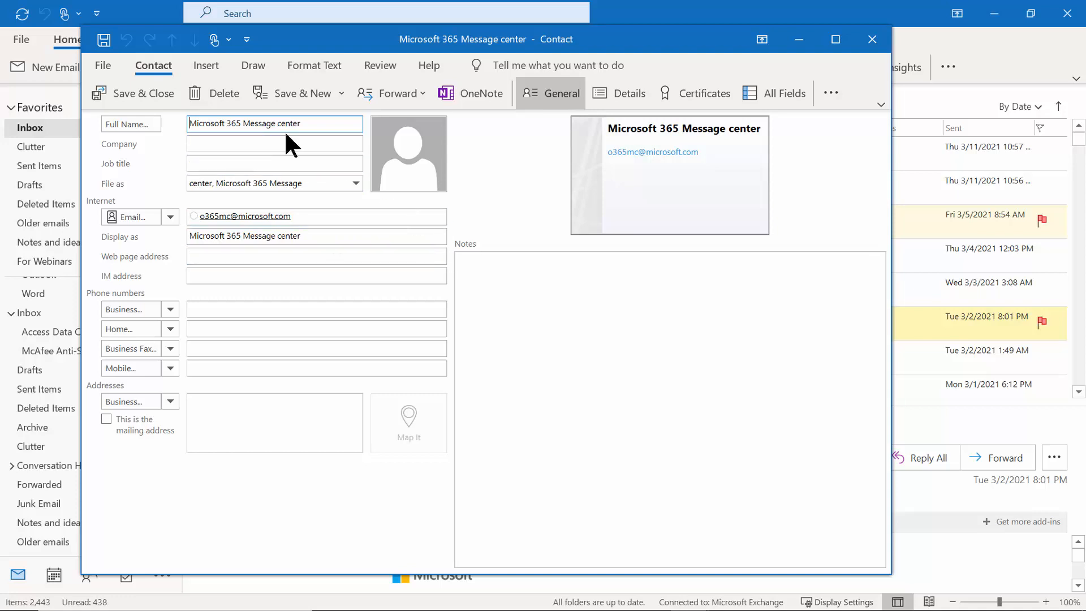
mouse_move(242, 215)
click(144, 95)
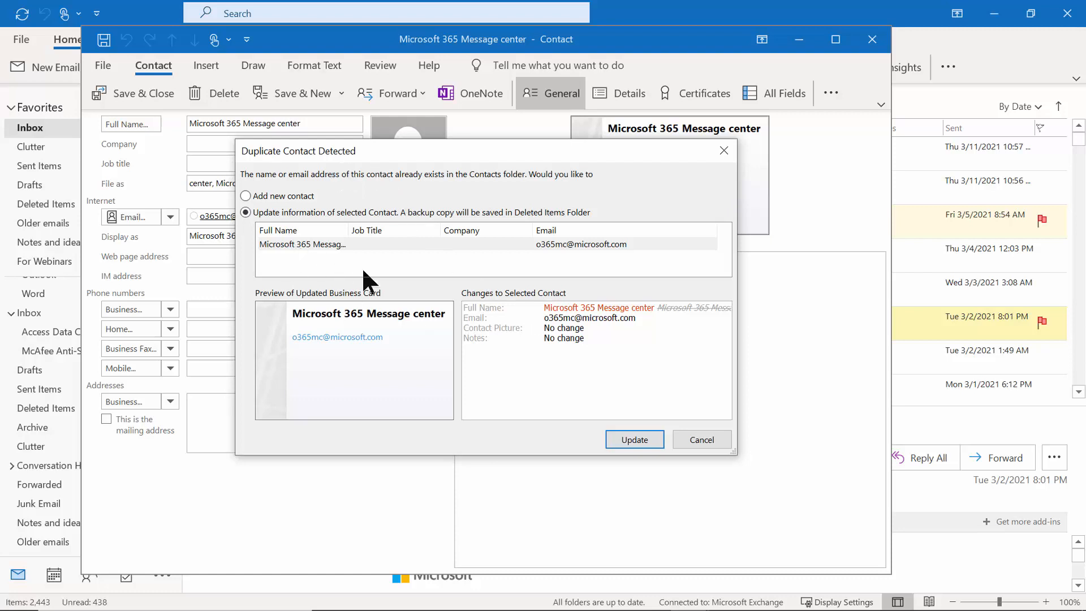
click(622, 438)
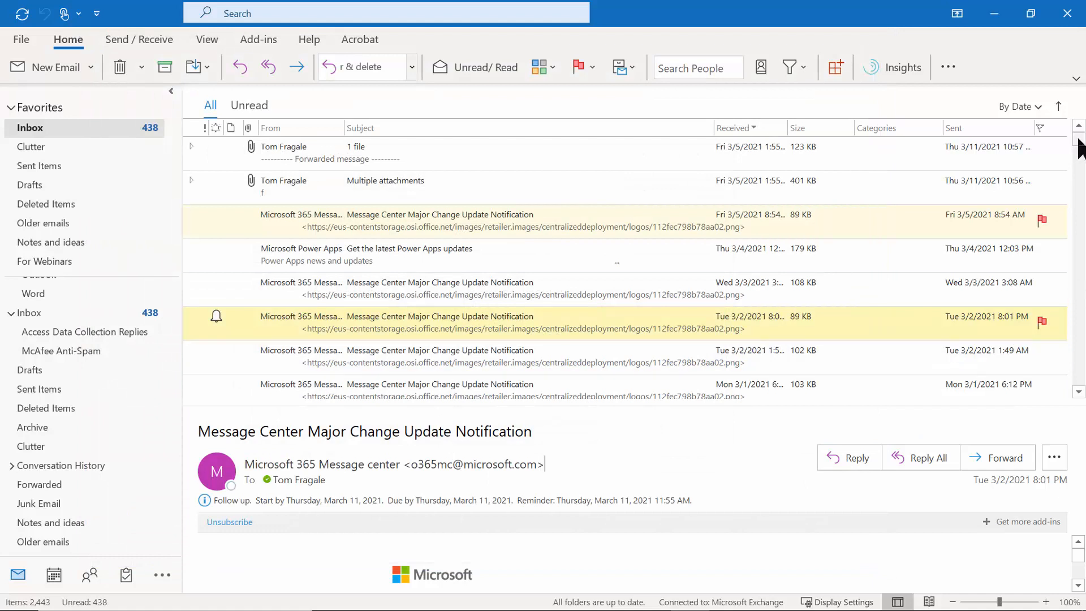
Step: Add DOD, the sender of the 4/25/2020 overdue task message, to Outlook Contacts and save the contact
drag(1081, 148, 1082, 323)
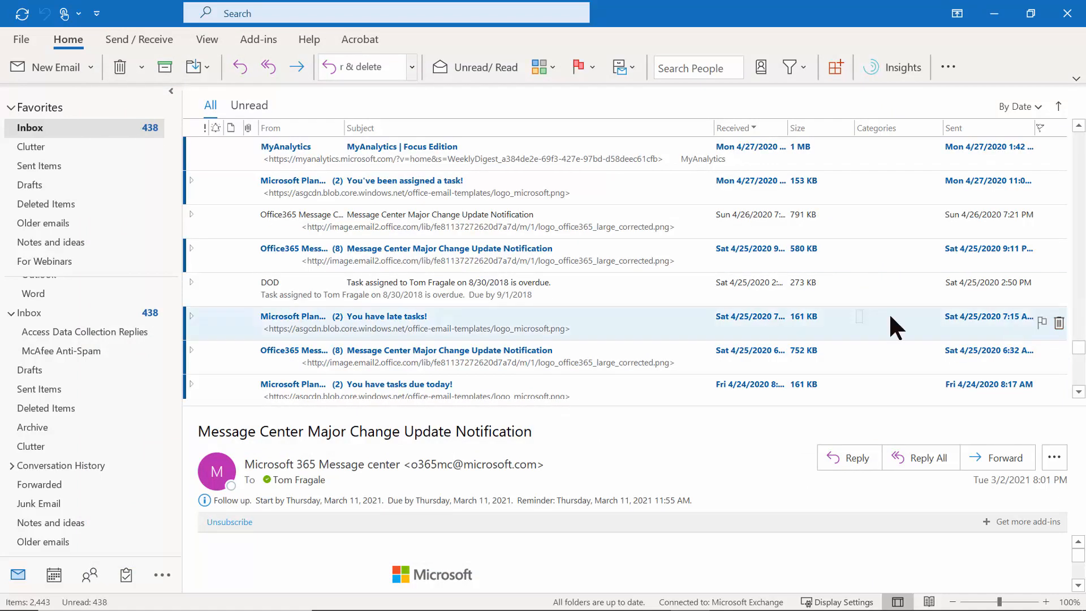
click(470, 290)
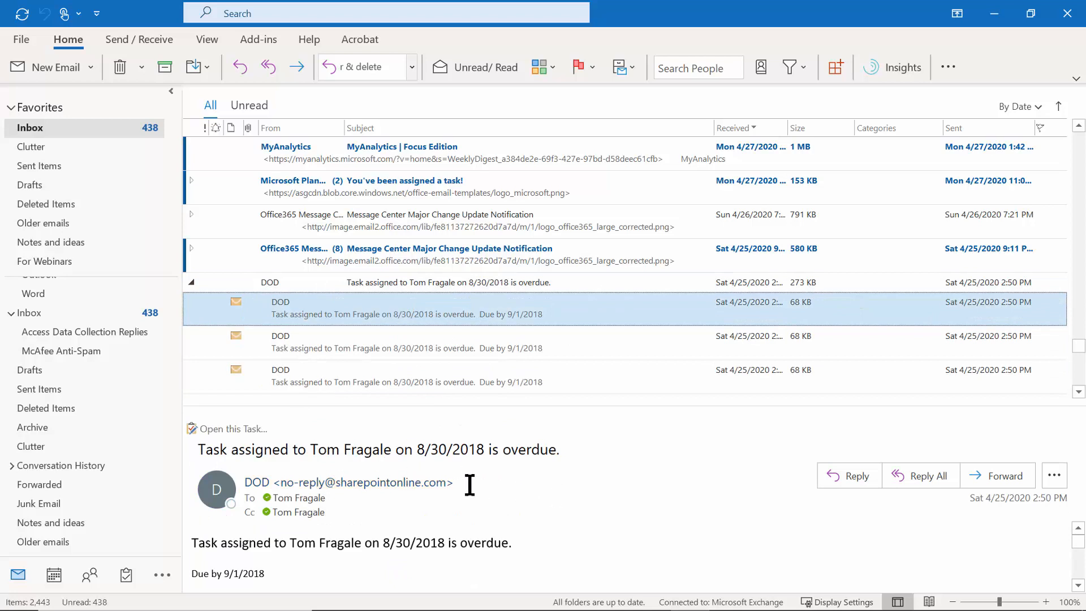
right_click(355, 483)
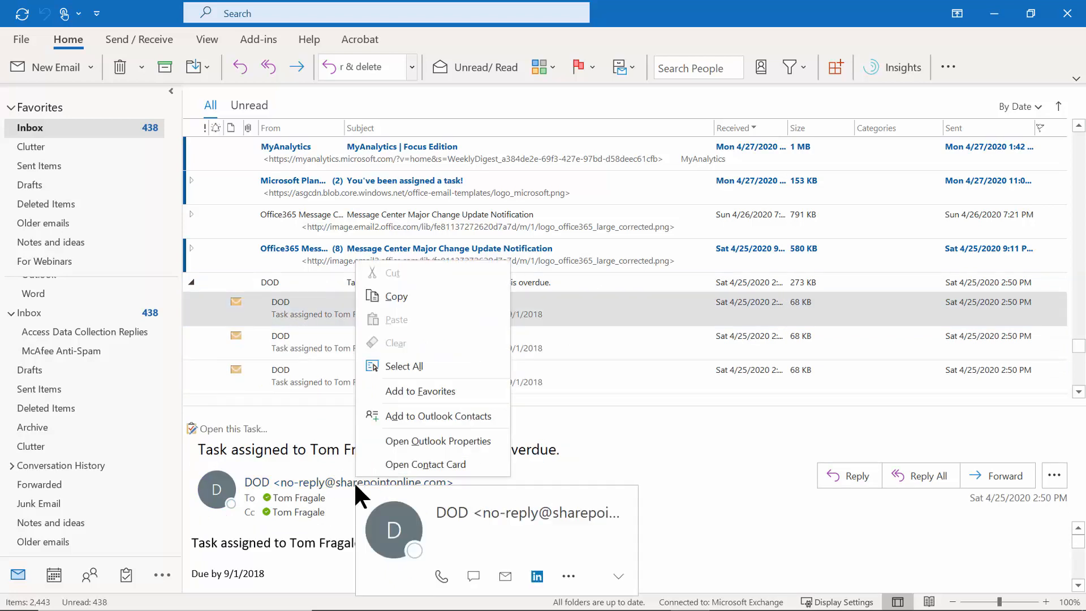
click(476, 417)
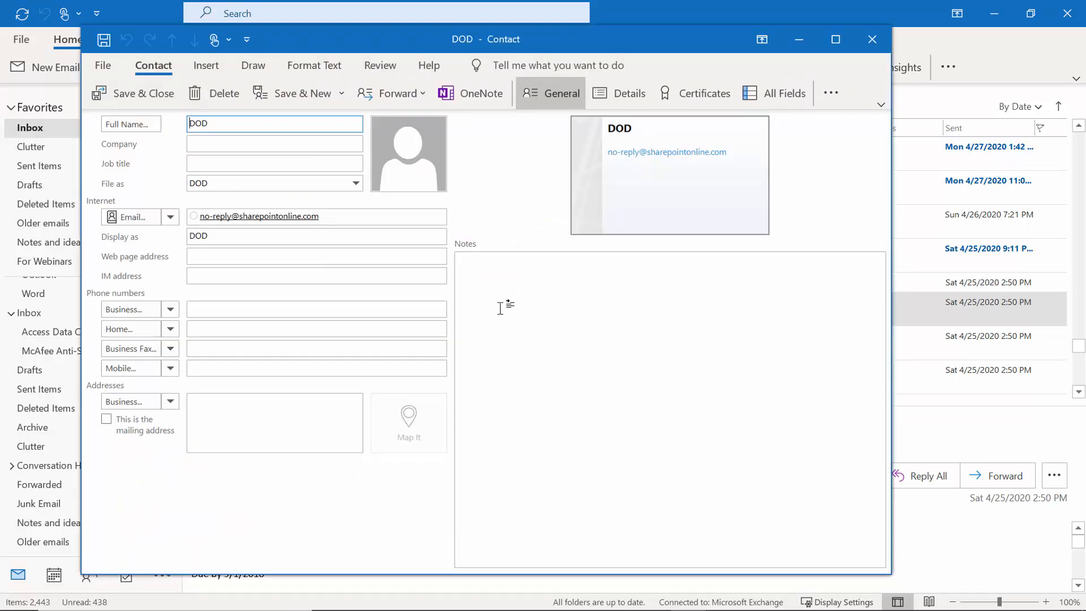
click(118, 90)
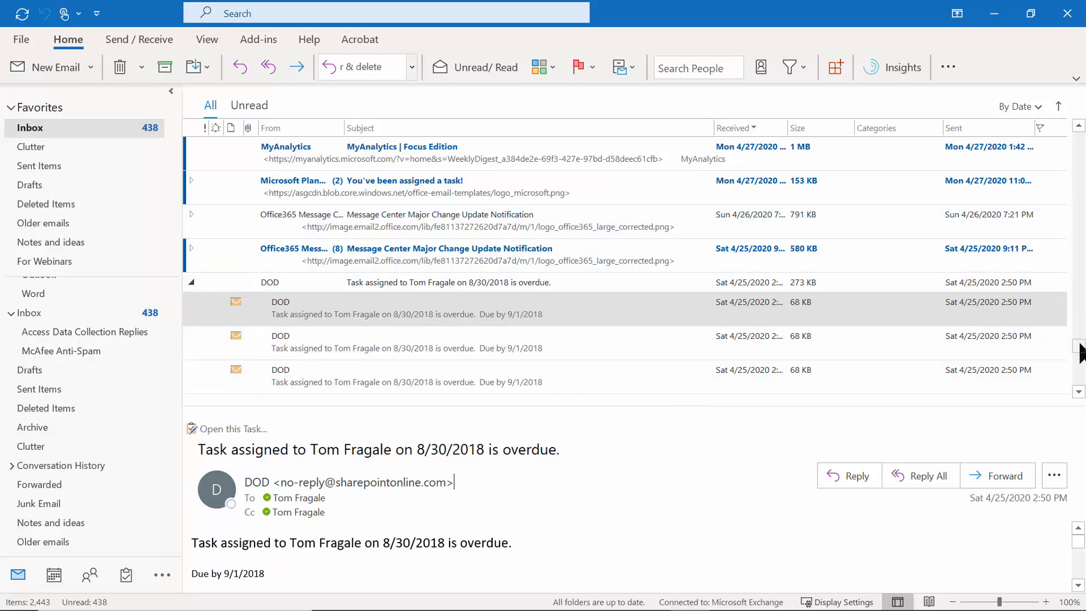
Step: Start a new color category from the "1 file" message among the newest Inbox messages and name it For Webinars
drag(1079, 204, 1078, 142)
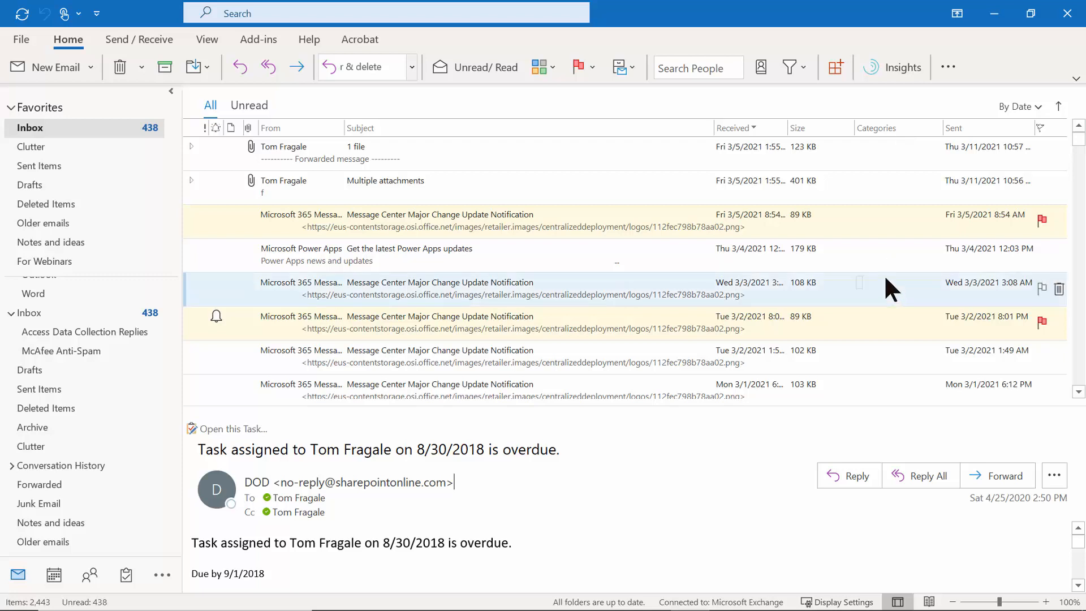
right_click(886, 150)
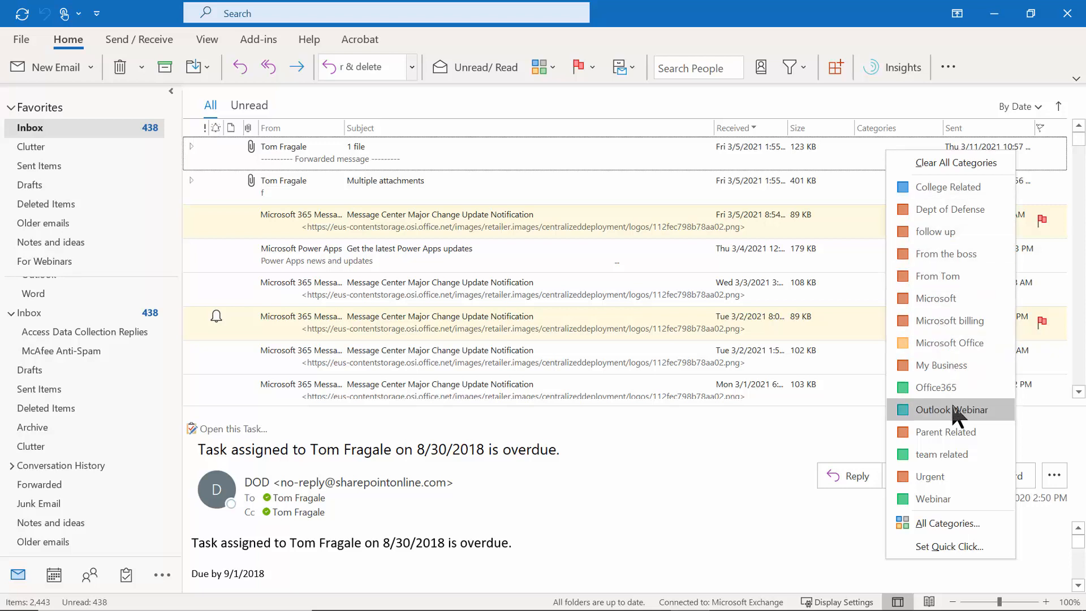
click(956, 526)
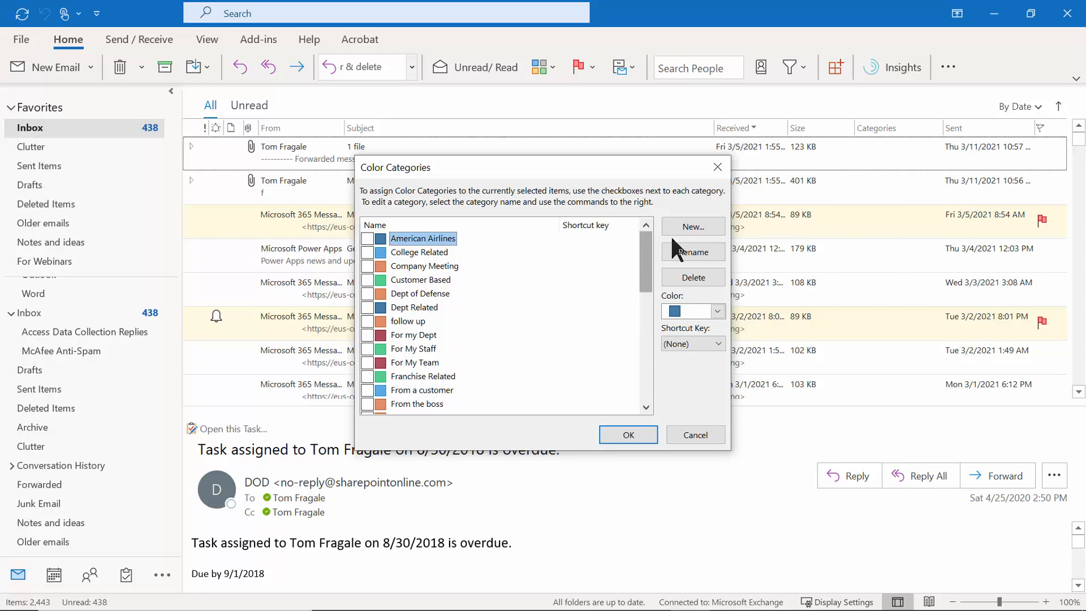
click(684, 229)
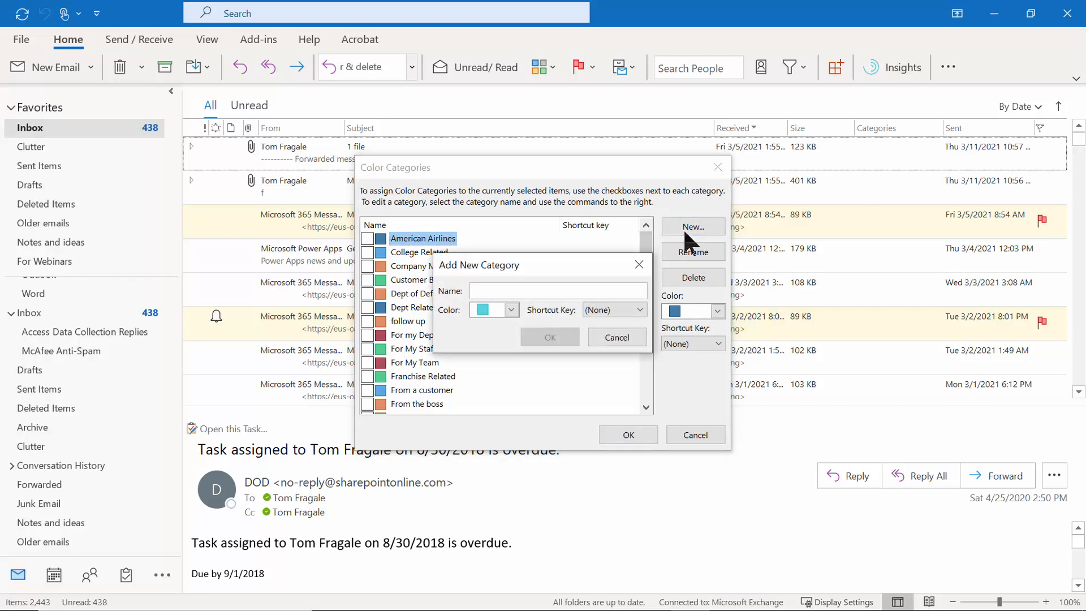
text(Foo)
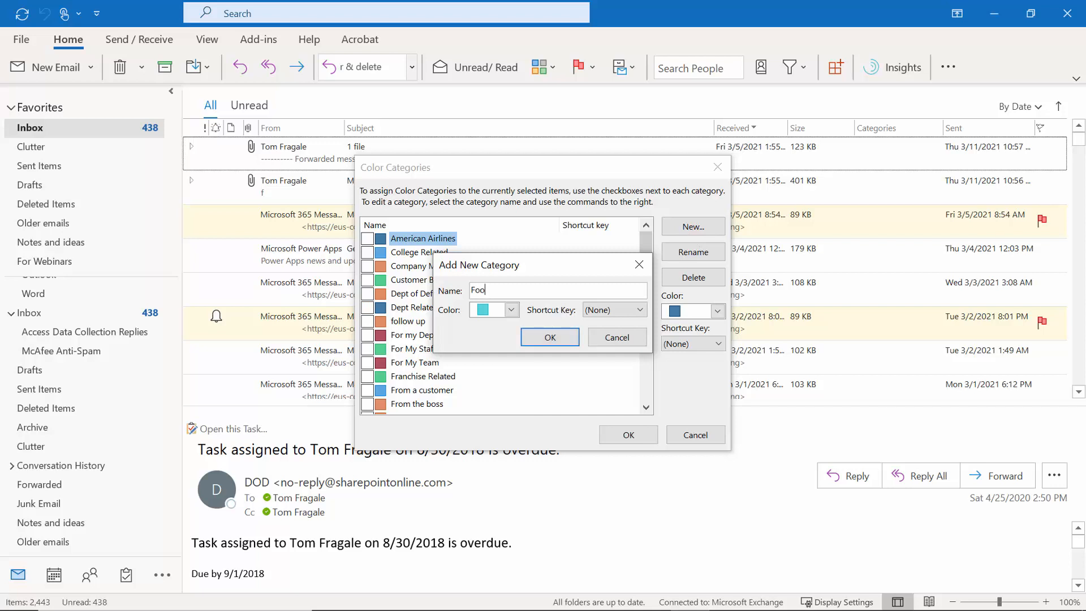
text( ebinars)
key(BackSpace)
key(BackSpace)
key(BackSpace)
key(BackSpace)
key(BackSpace)
key(BackSpace)
key(BackSpace)
text(Webinars)
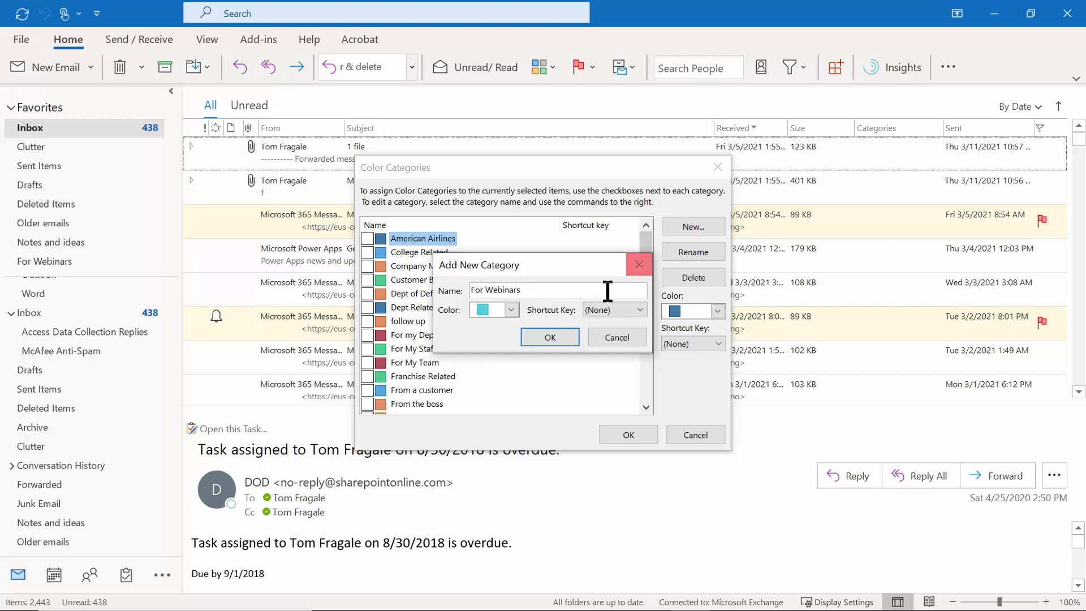
Step: Set the new category's color to green, save it, and assign it to the "1 file" message
click(511, 309)
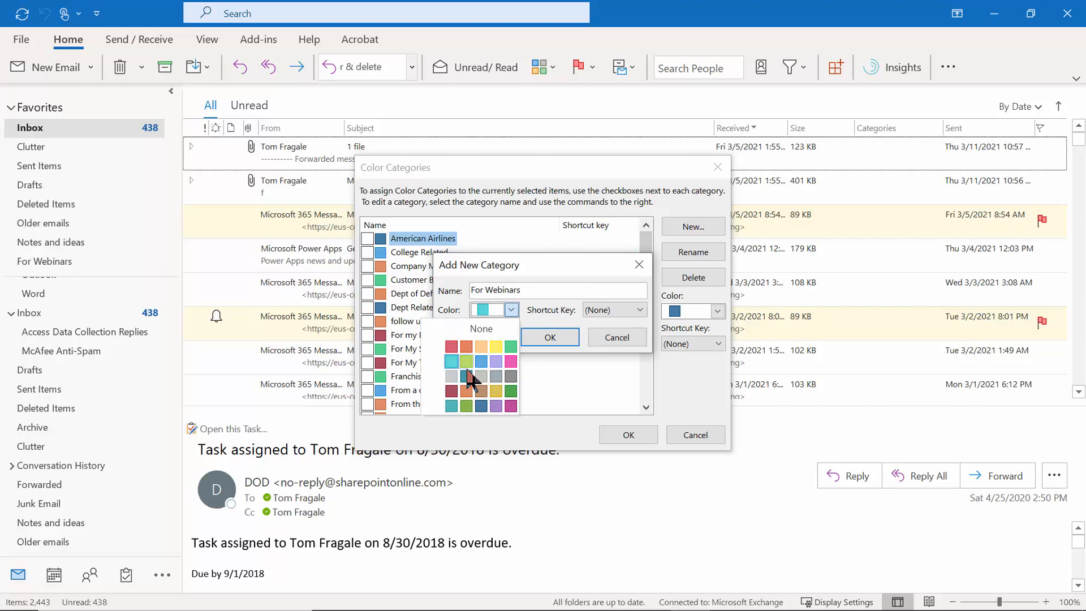
click(511, 361)
click(512, 311)
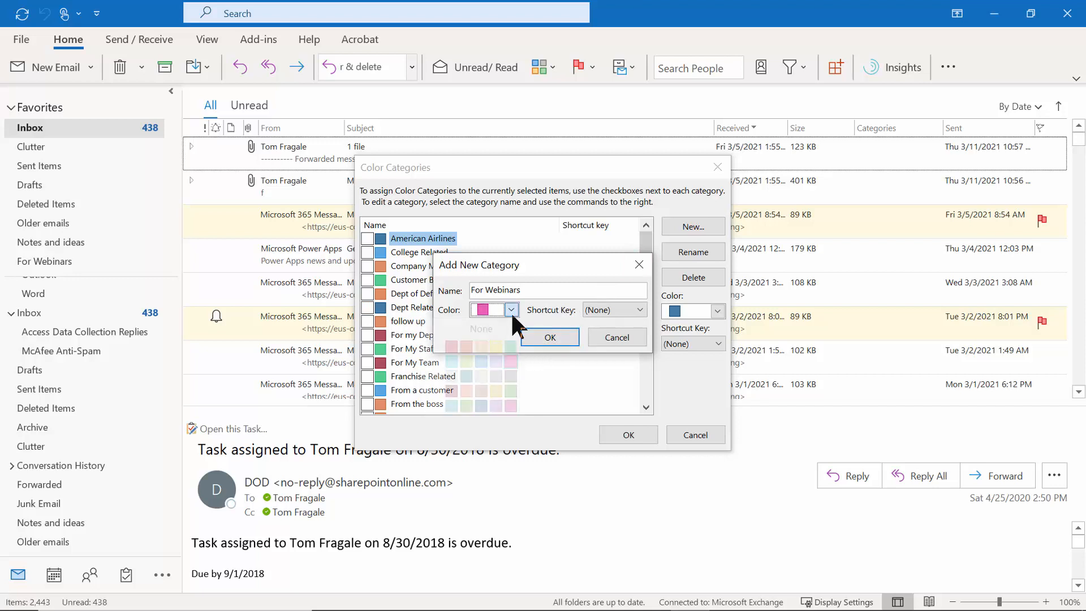
click(504, 349)
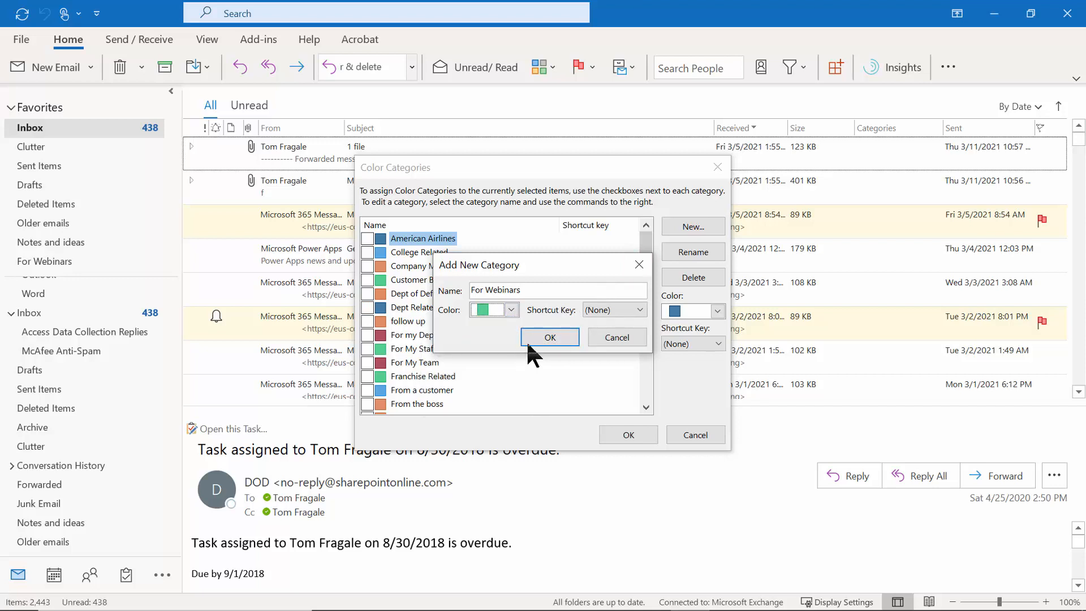
click(560, 337)
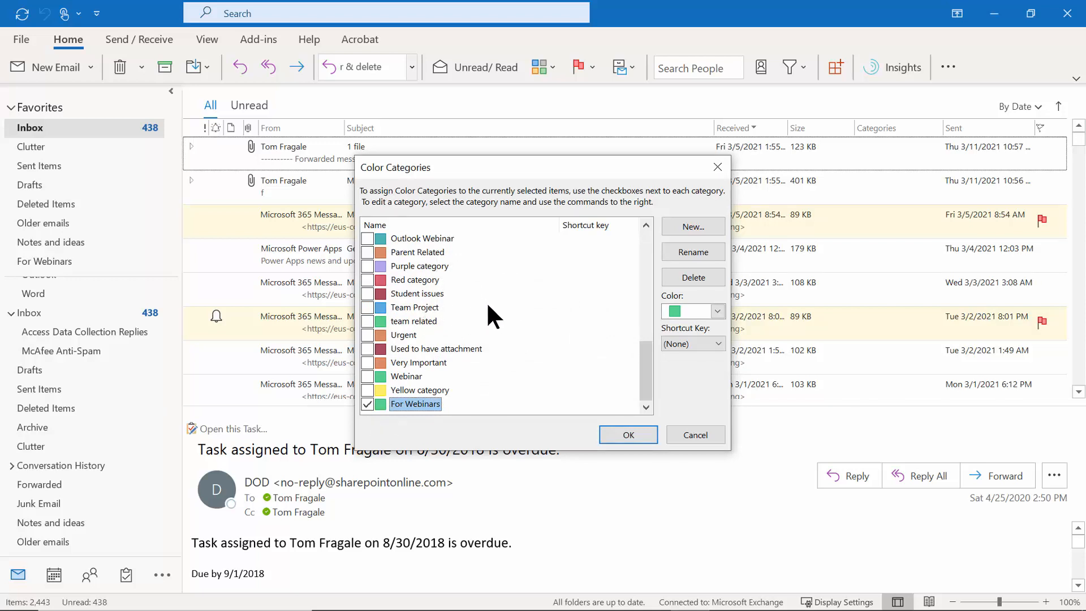
click(632, 432)
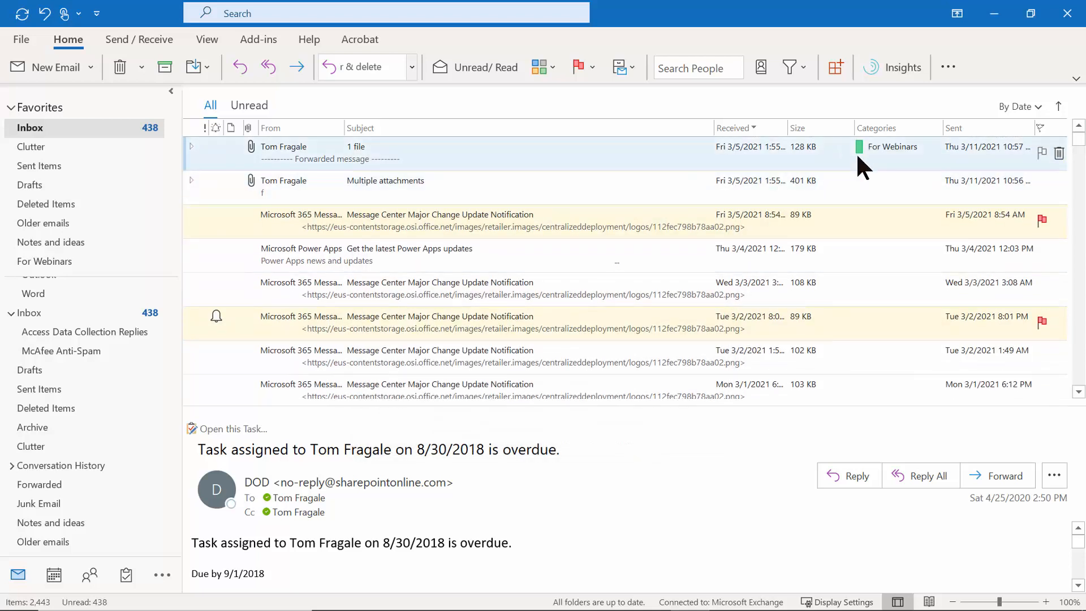
Step: Sort the Inbox by category in descending order and look through the grouped messages up to the Urgent group
click(887, 128)
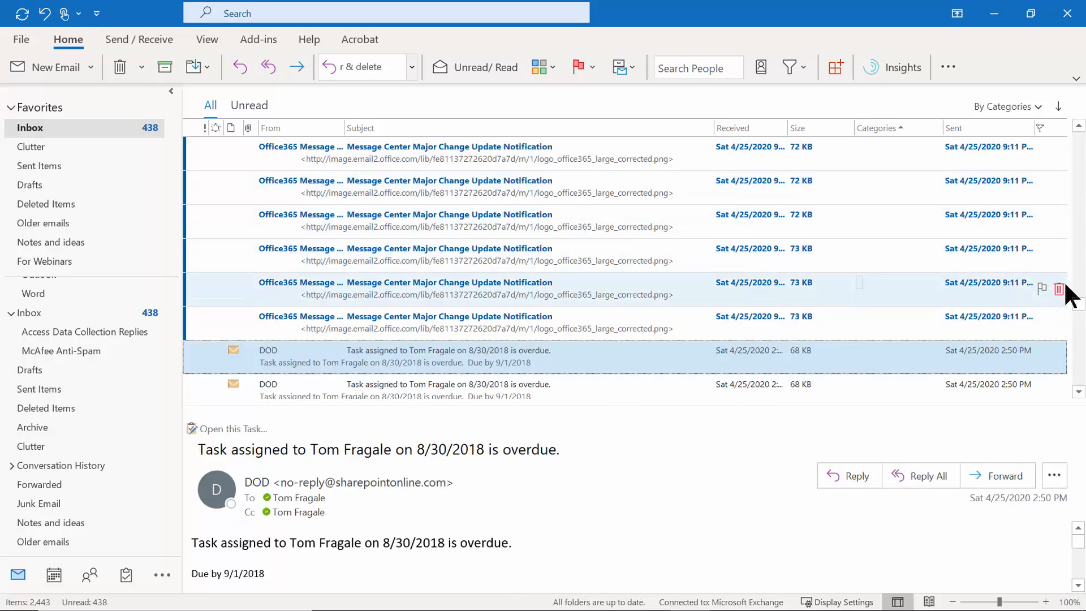
drag(1079, 306, 1081, 139)
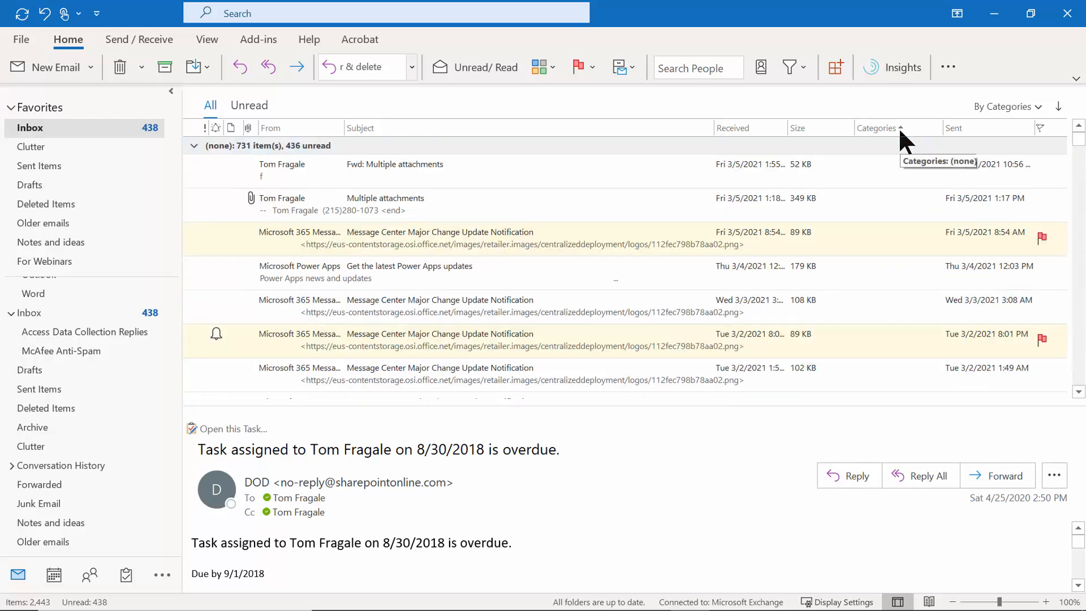
click(881, 124)
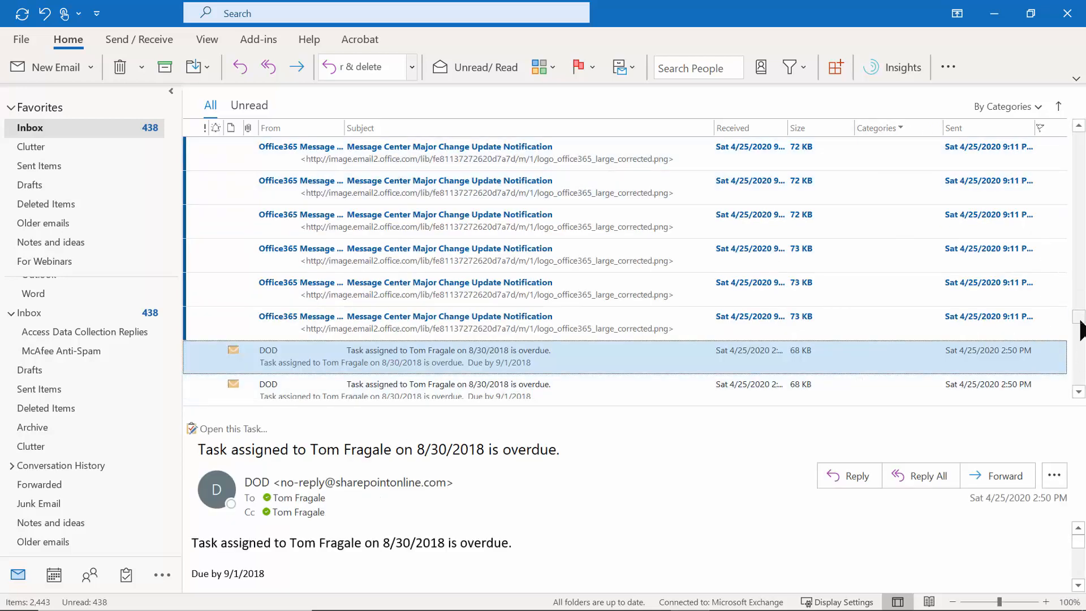
scroll(1079, 390, down, 2)
scroll(1078, 390, down, 2)
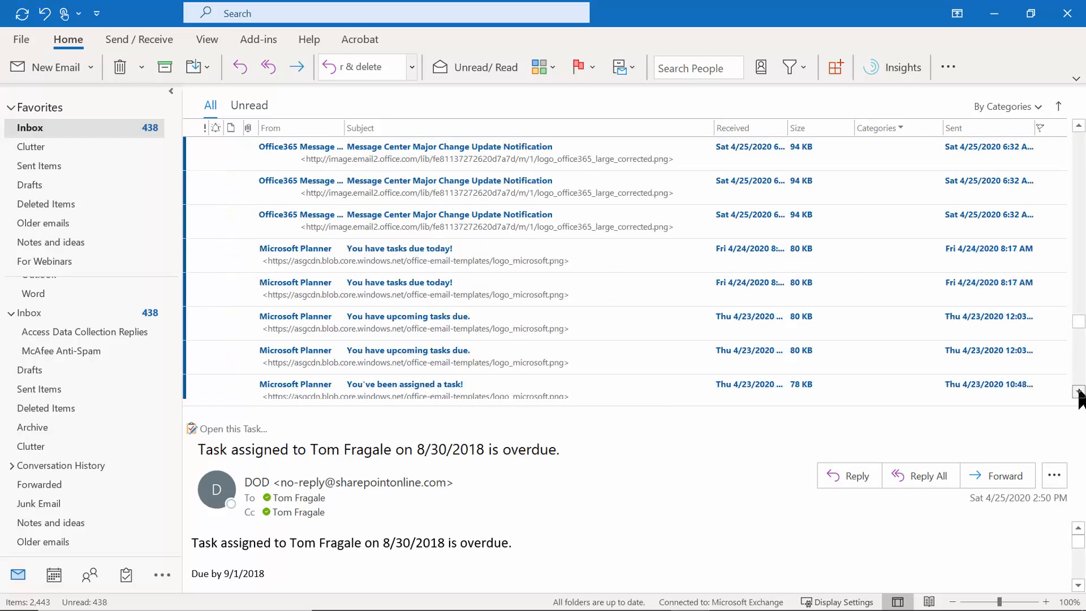
drag(1079, 194, 1079, 144)
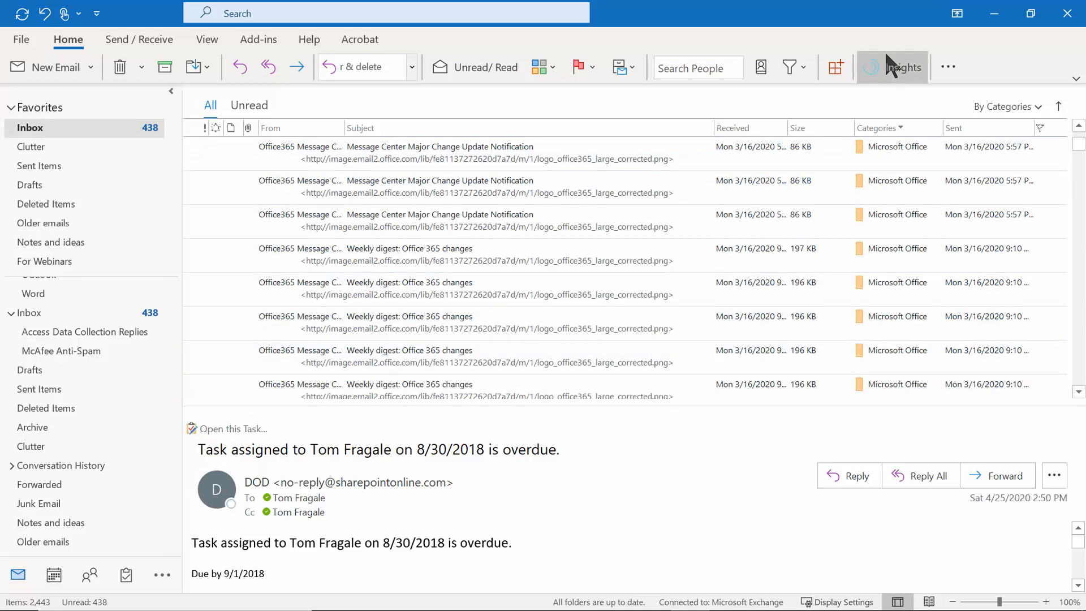
scroll(1081, 136, up, 3)
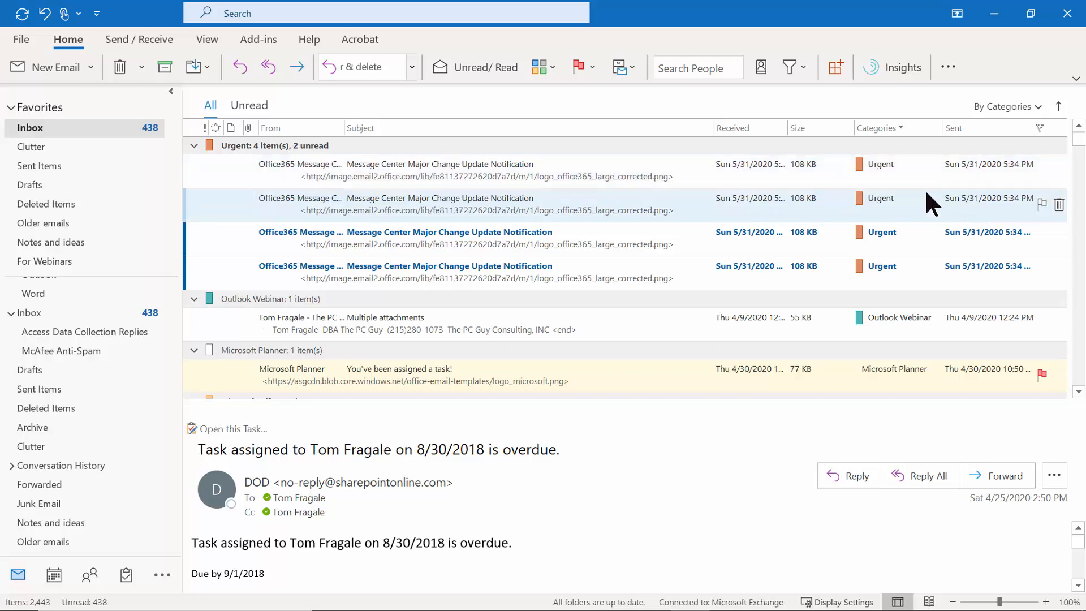
Step: Open the full color category list from an Urgent message, check the available category colors, and close it without changes
right_click(904, 199)
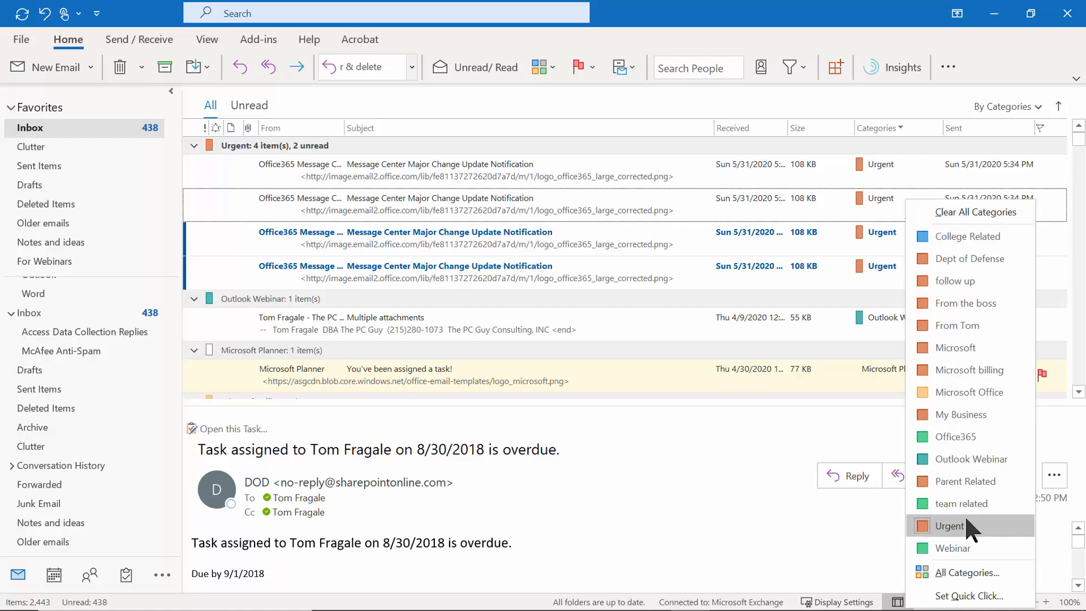
click(951, 573)
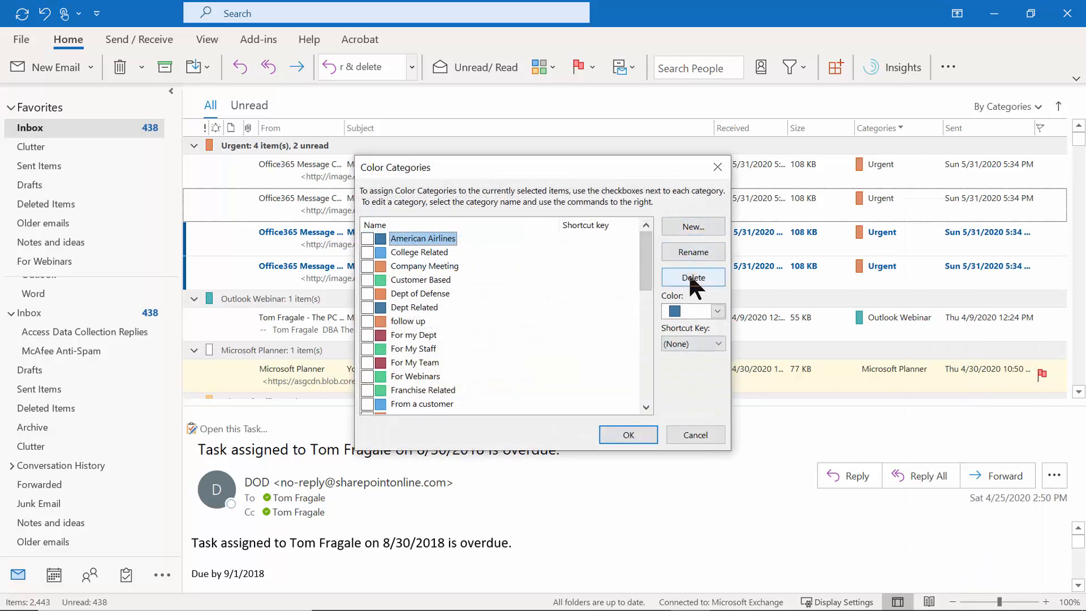
click(718, 309)
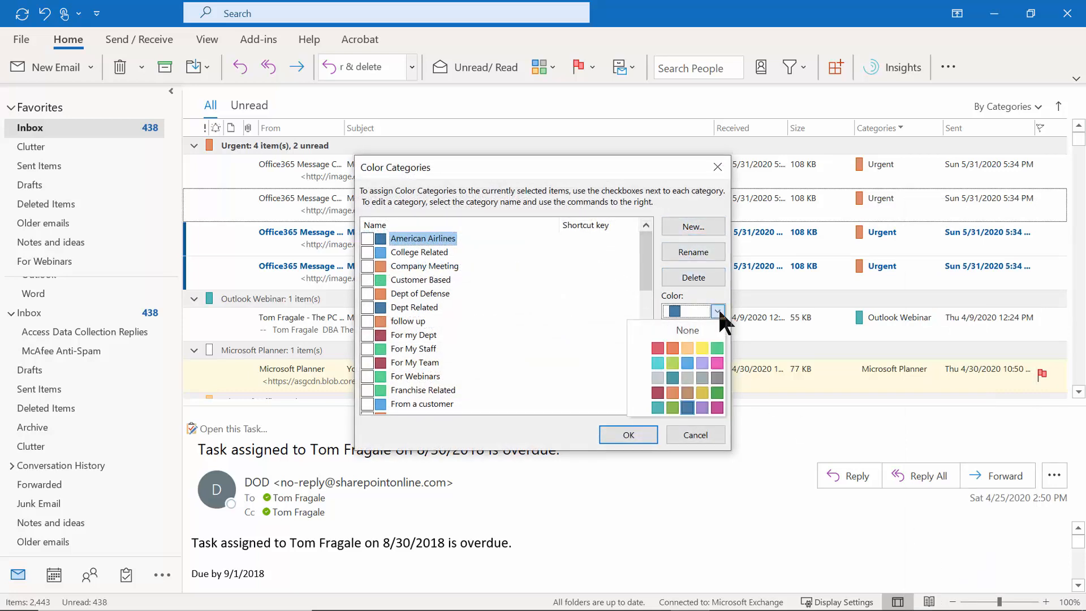
click(718, 309)
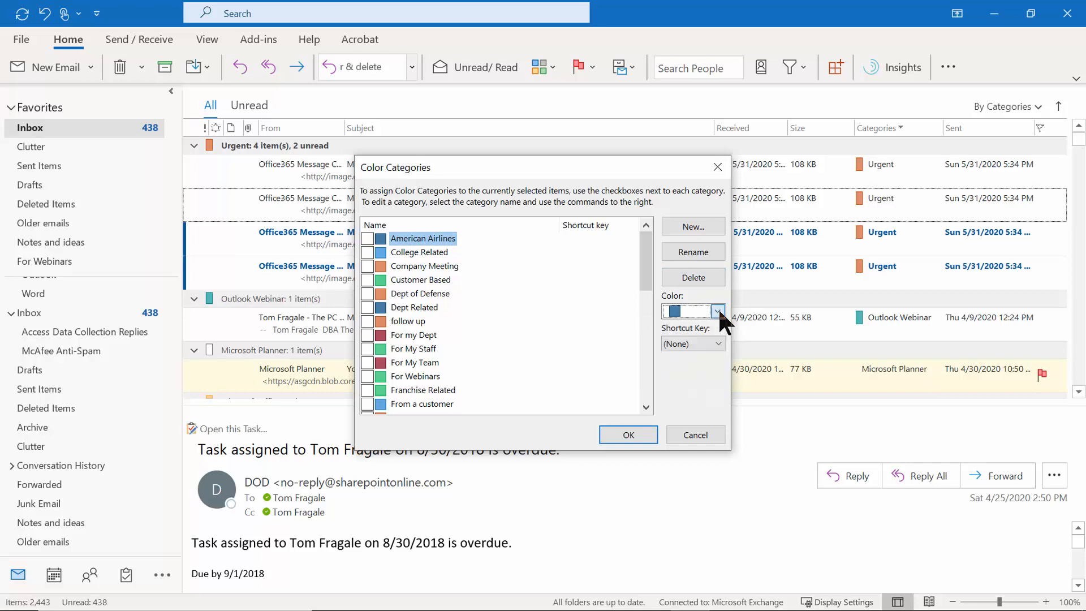
click(698, 434)
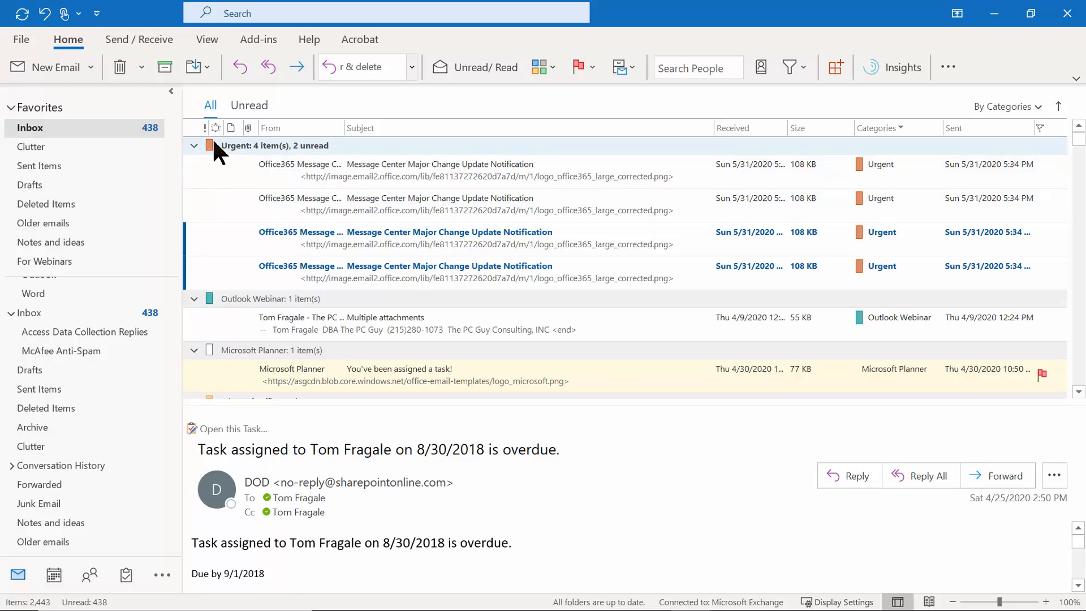
Step: Clear all grouping from the Inbox view and sort the messages by received date, newest first
click(204, 41)
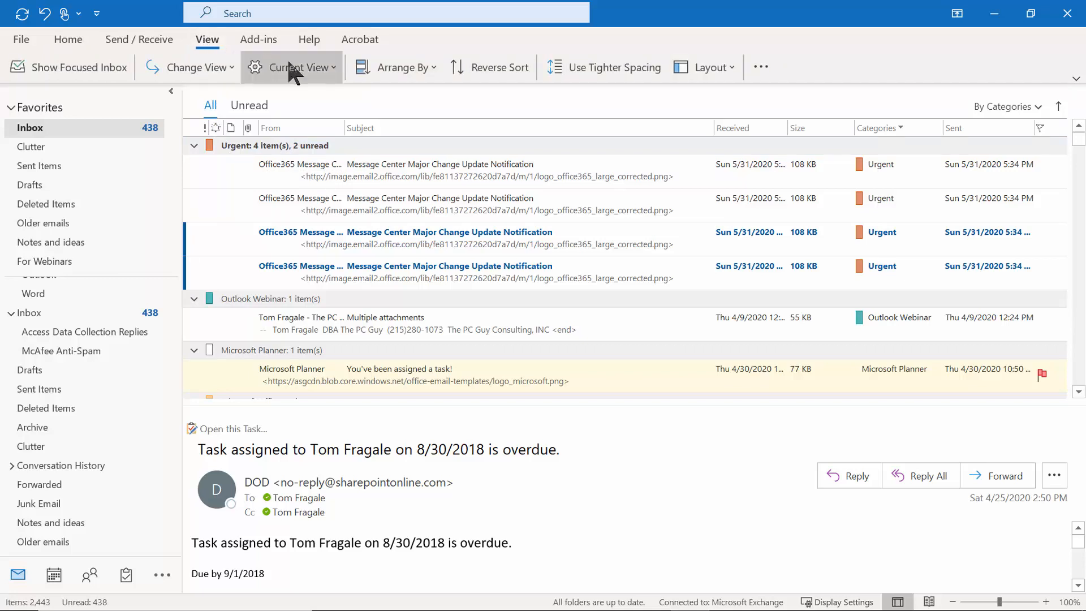
click(309, 64)
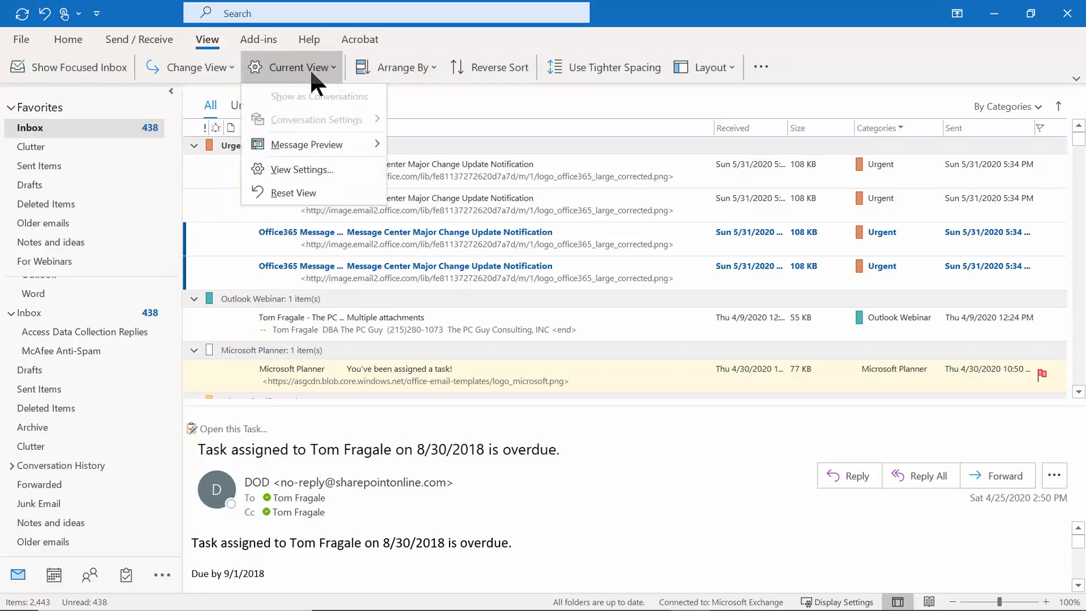
click(314, 169)
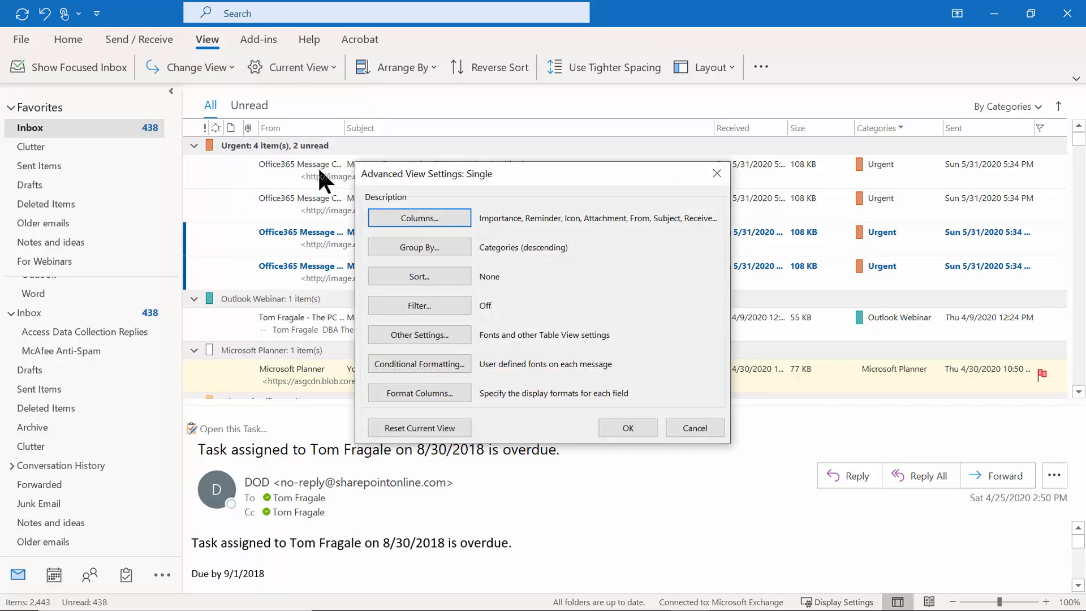
click(419, 249)
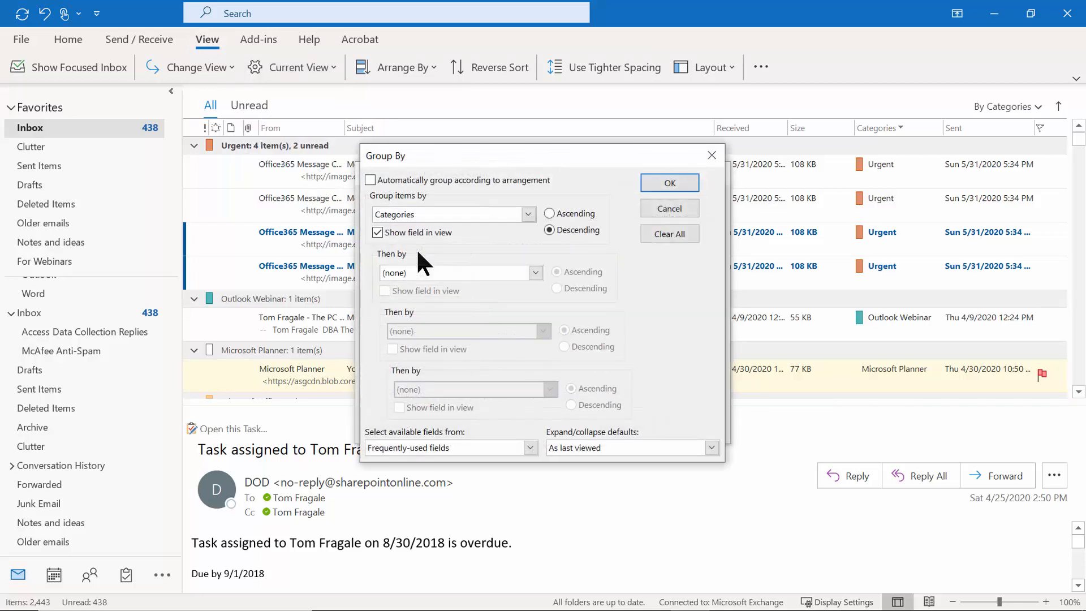
click(664, 234)
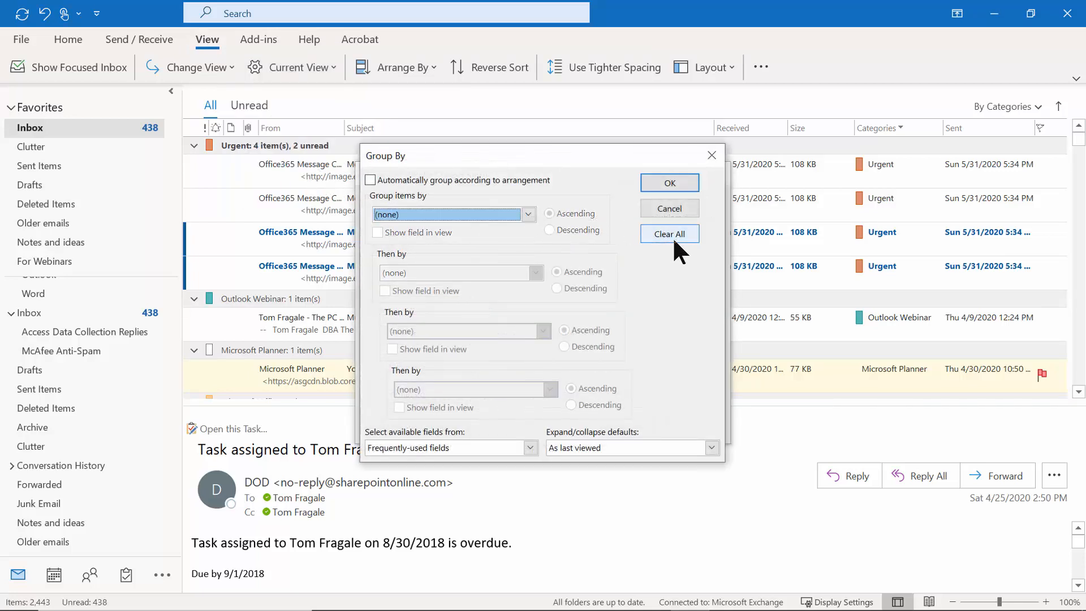
click(673, 185)
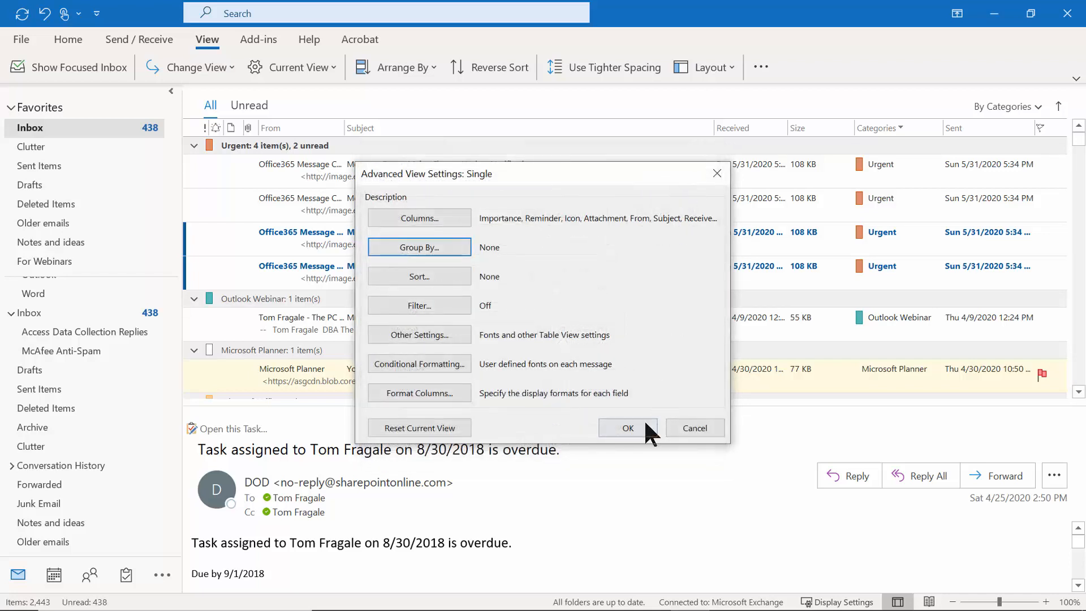
click(628, 428)
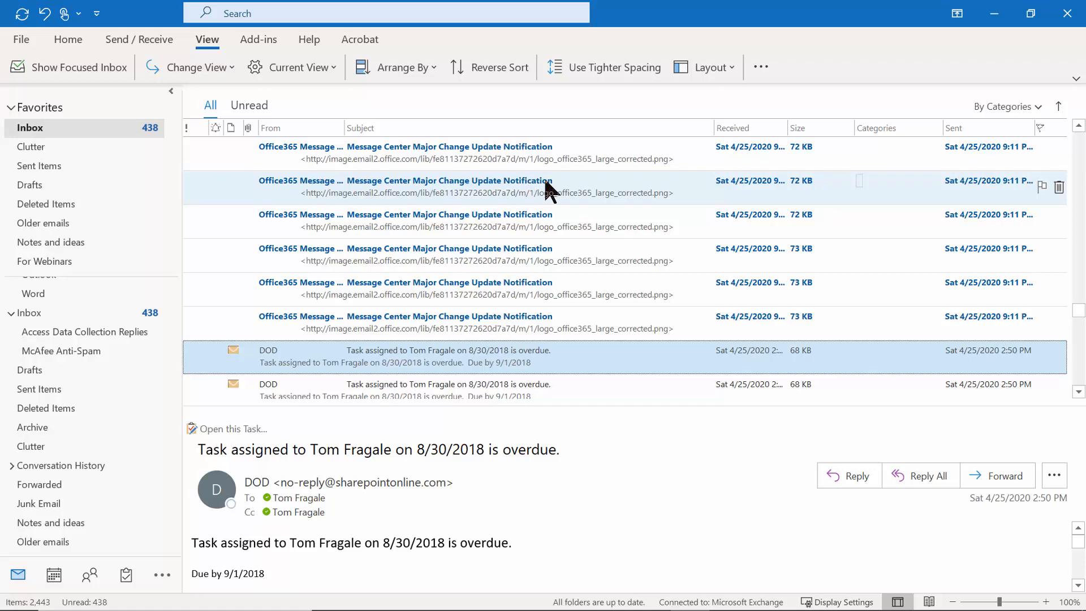
click(758, 127)
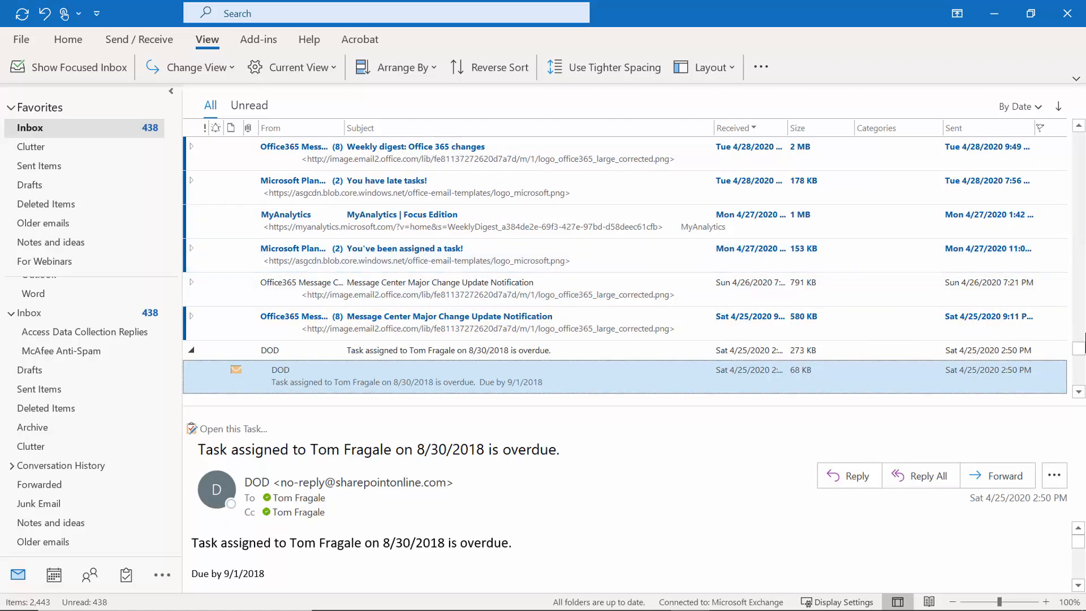
drag(1079, 357, 1062, 139)
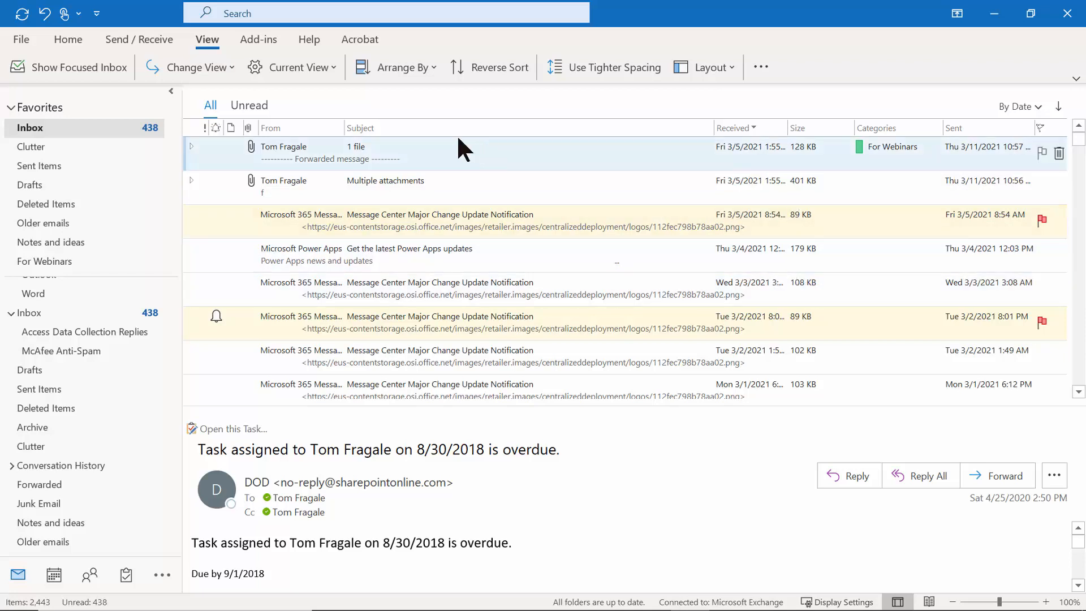
Step: Start a new custom Quick Step and name it Reply and Delete
click(67, 43)
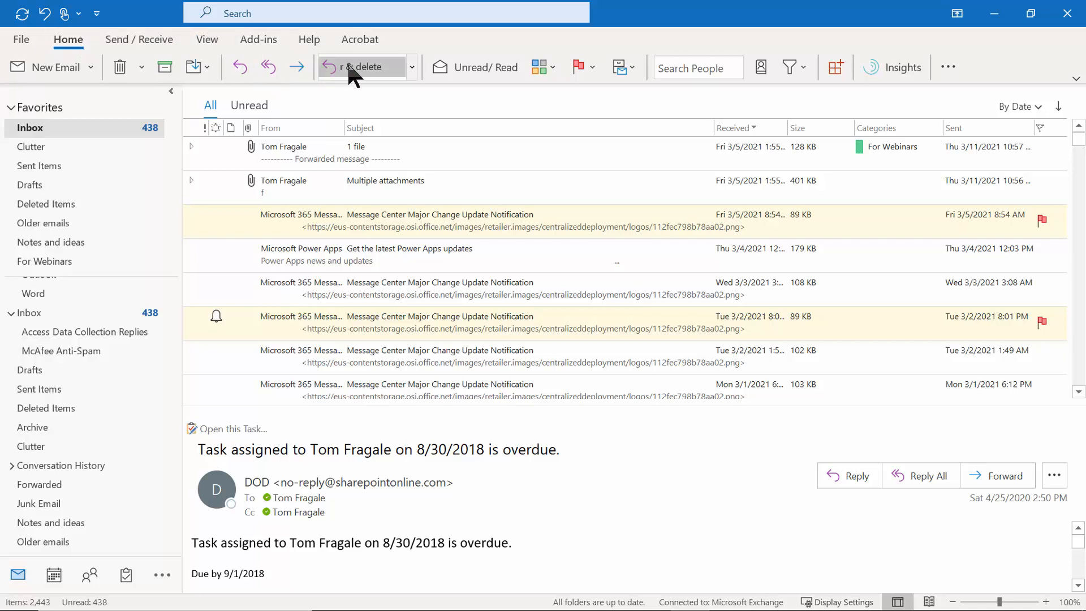
click(412, 69)
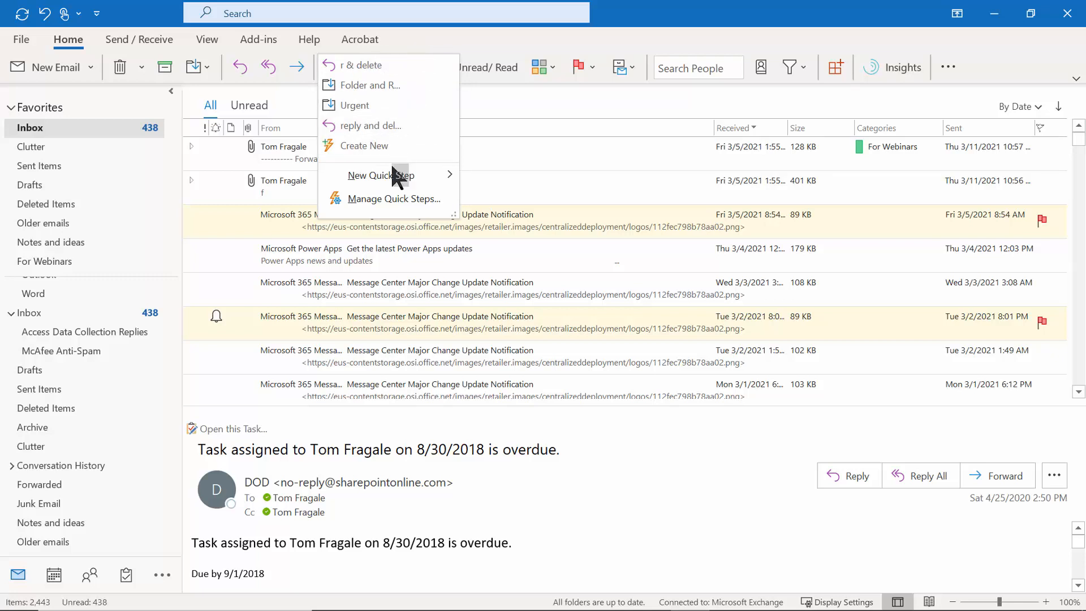
mouse_move(389, 180)
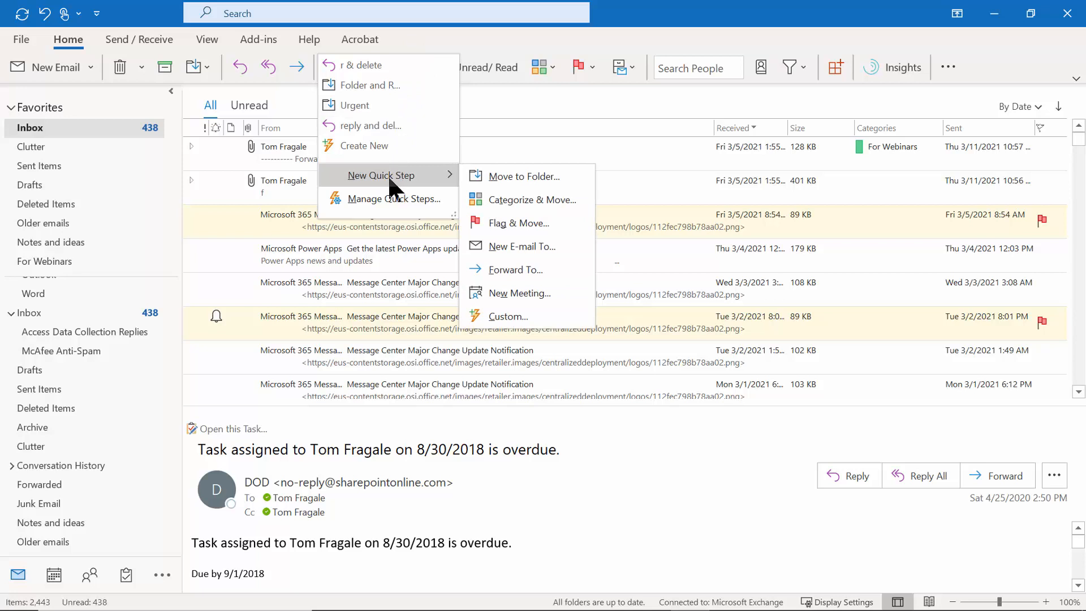
click(512, 314)
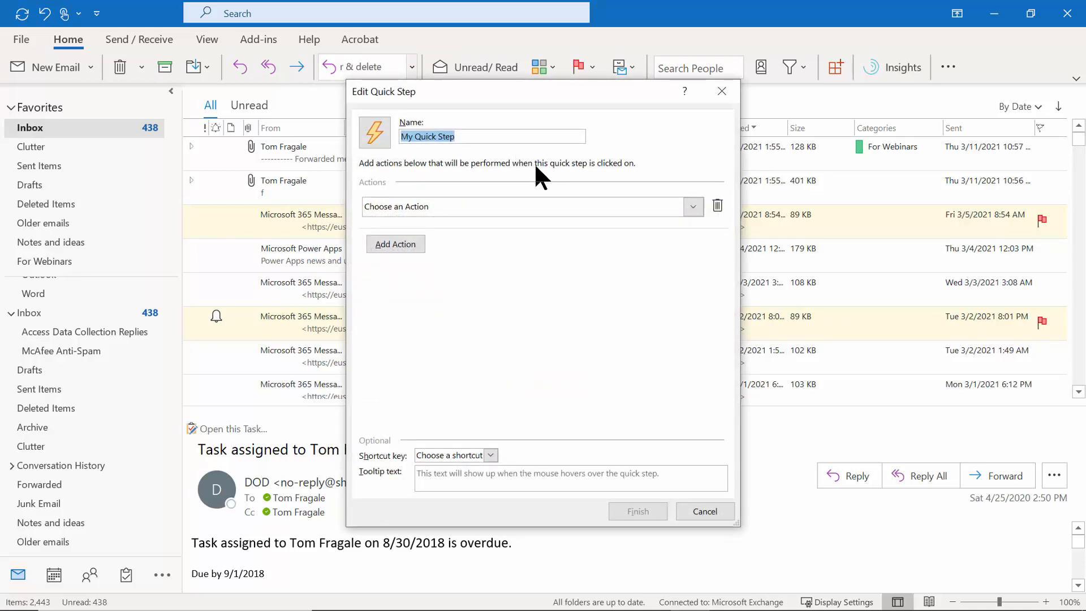
text(Reply and)
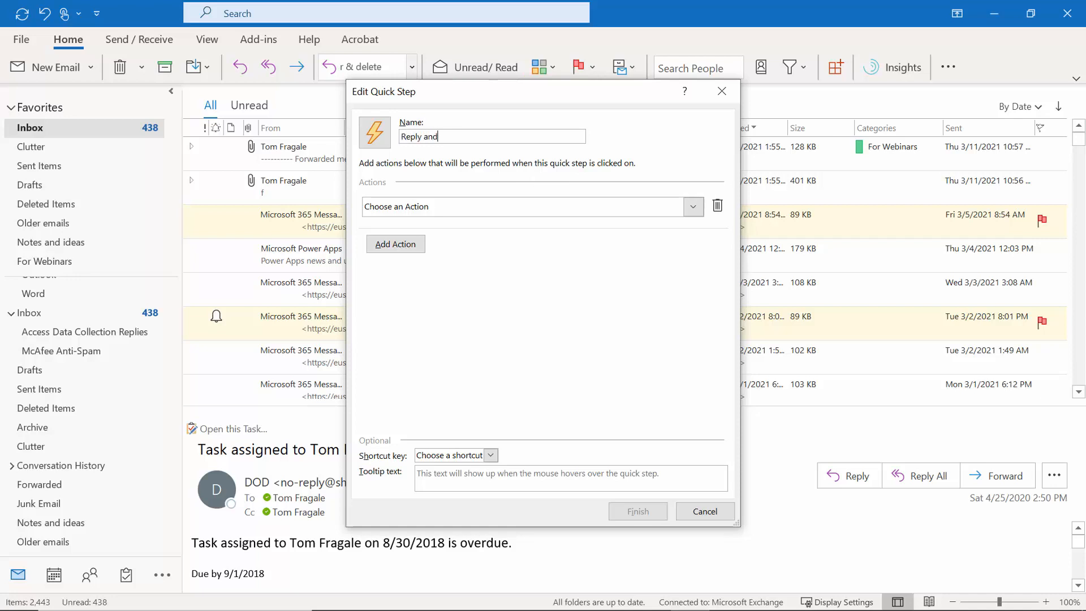
text( Delete)
Step: Set the Quick Step's first action to Reply and add an empty second action
click(690, 208)
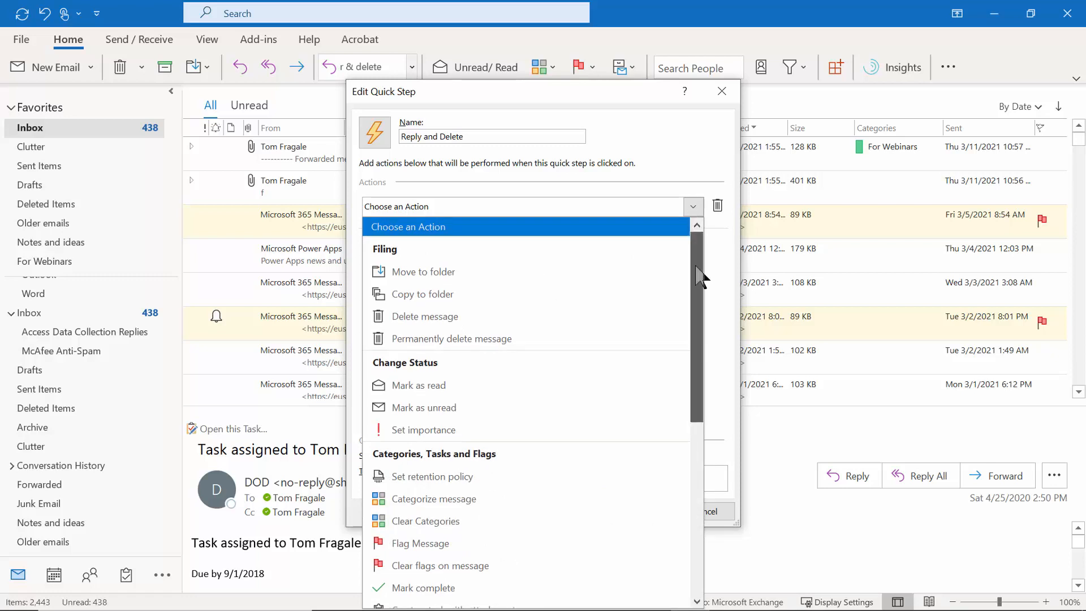
drag(701, 284, 684, 413)
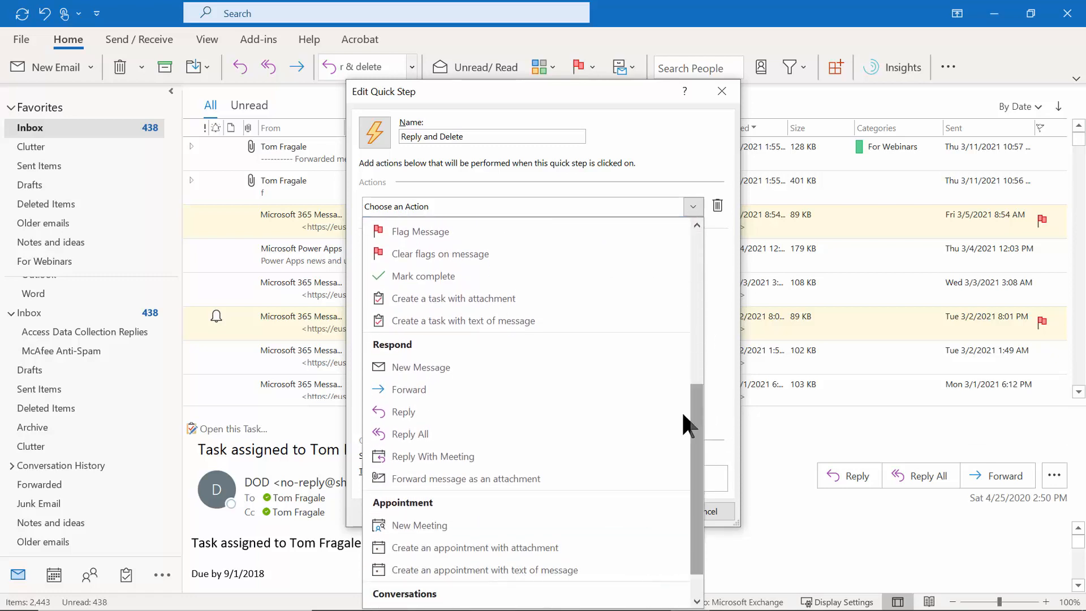
click(425, 412)
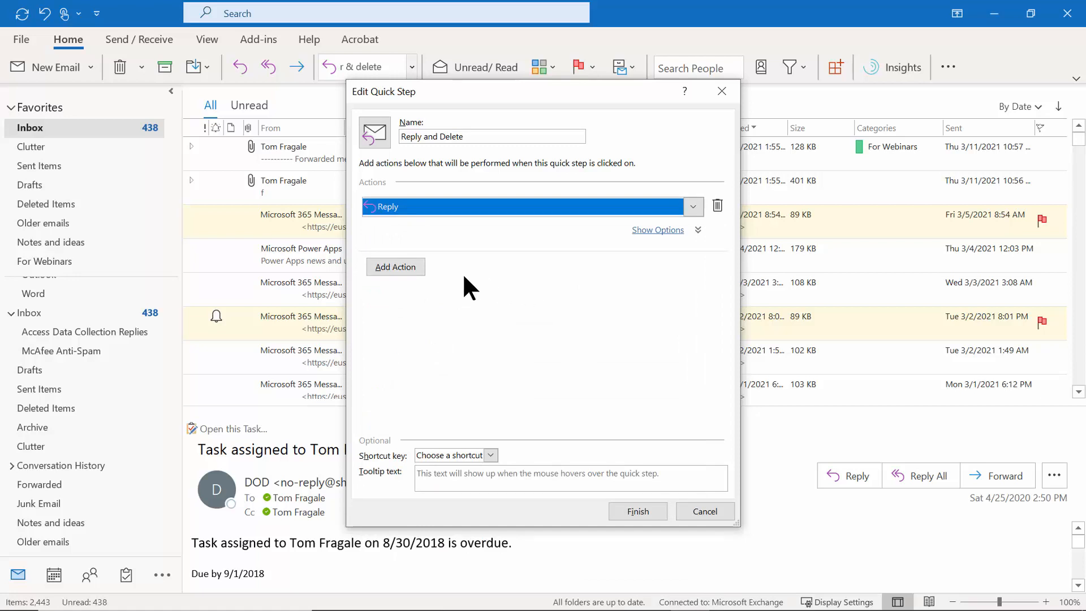
click(401, 267)
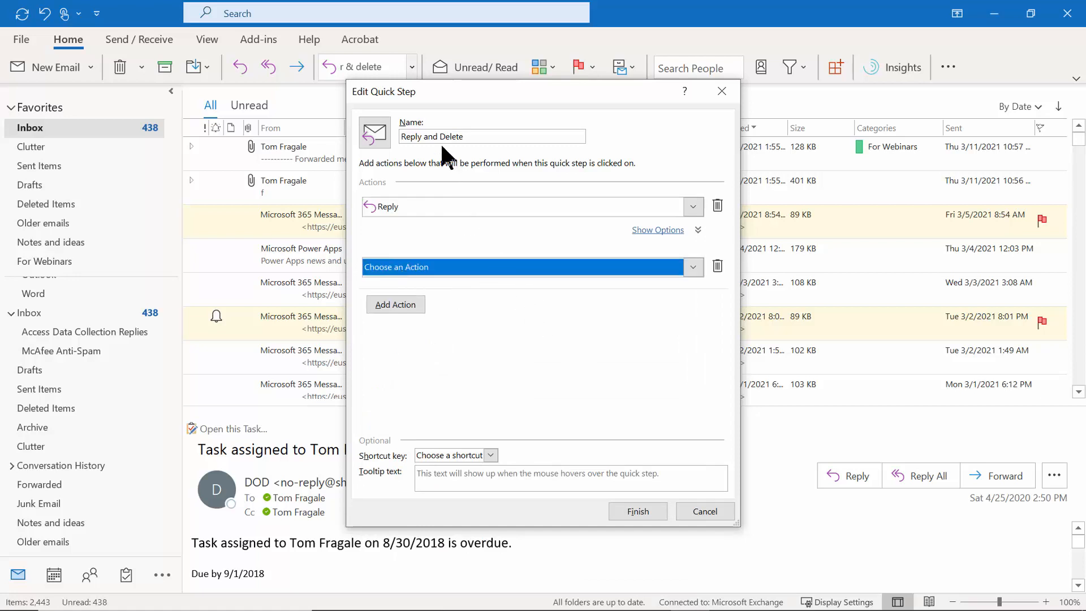
Step: Rename the Quick Step as Forward and Delete
click(417, 138)
click(403, 137)
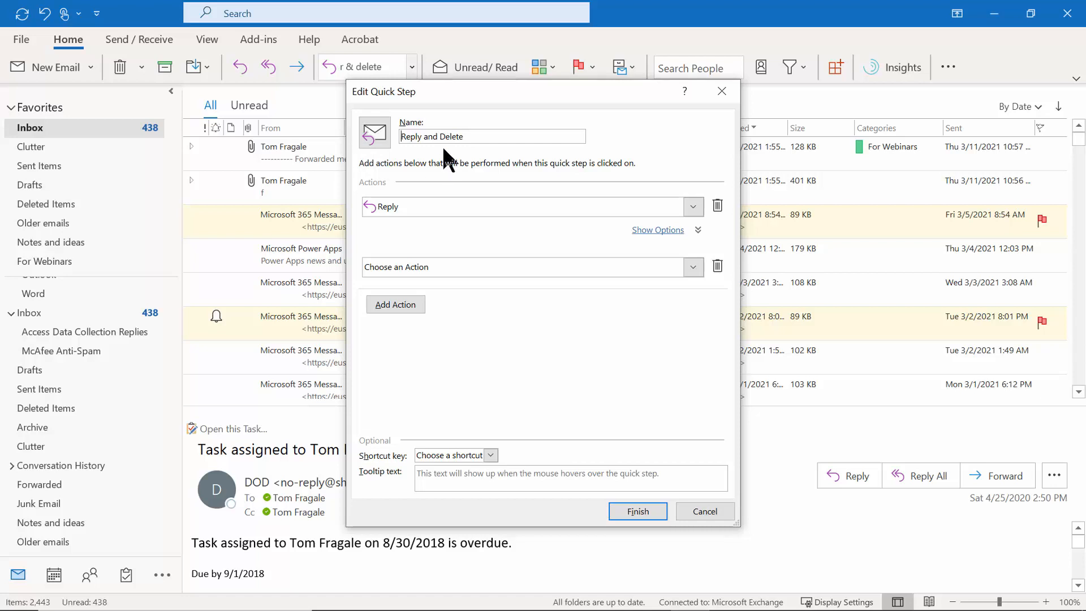
text(Forward)
key(Delete)
key(Delete)
key(Delete)
key(Delete)
key(Delete)
Step: Change the Quick Step's first action to Forward and enter the recipient's name
click(692, 206)
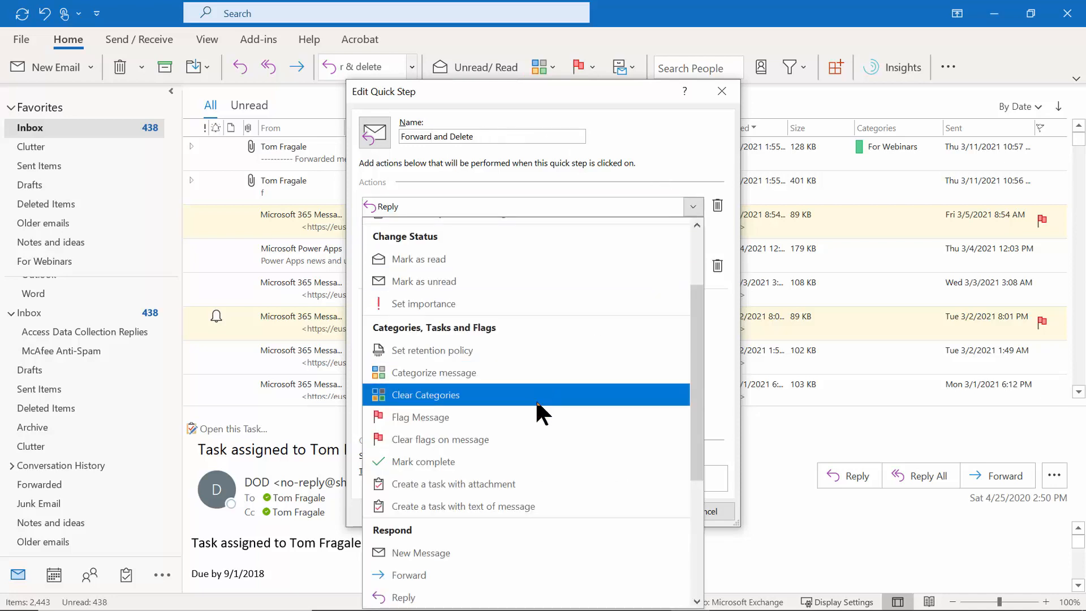
scroll(700, 464, down, 3)
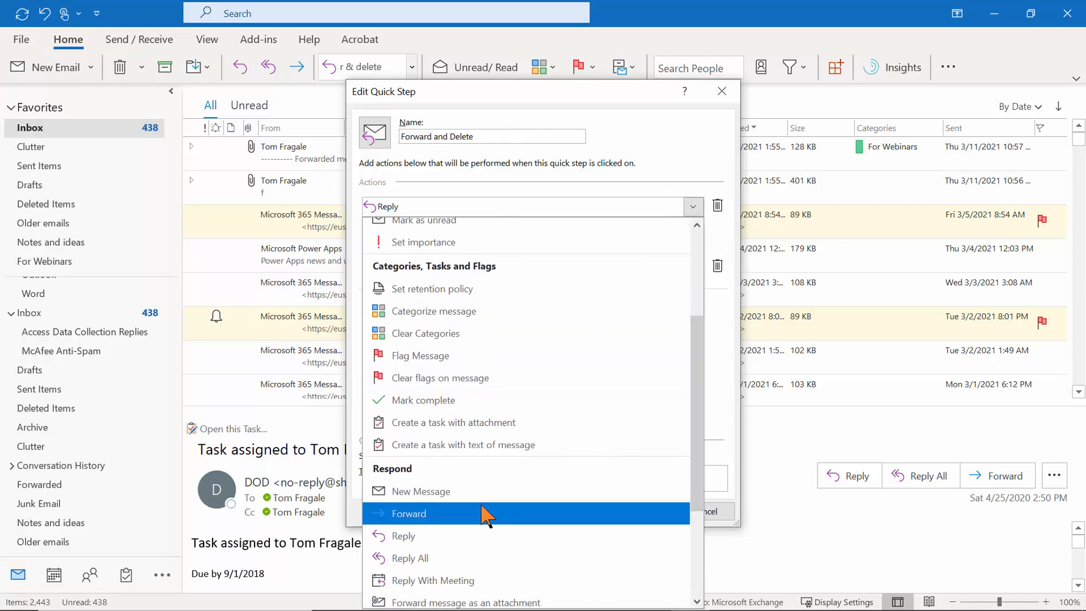
click(470, 512)
click(492, 233)
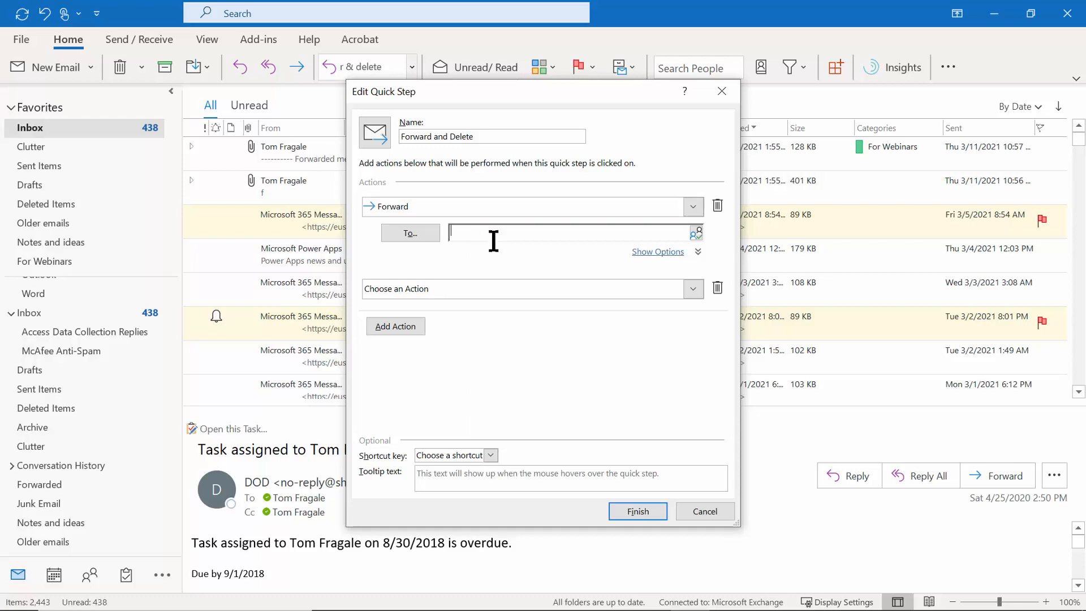
text(tom)
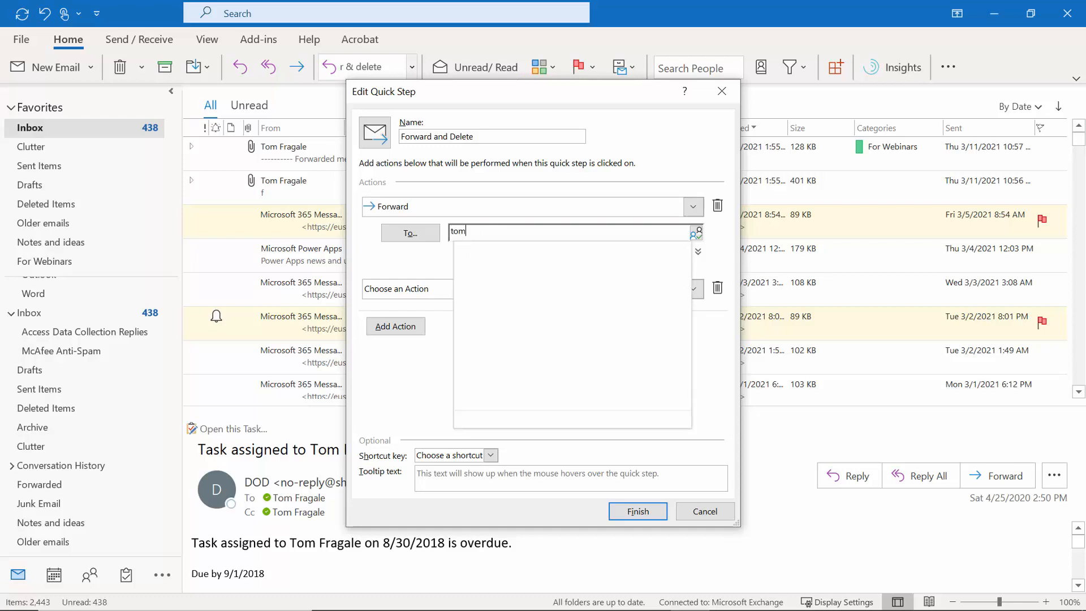
text(fragale)
click(494, 241)
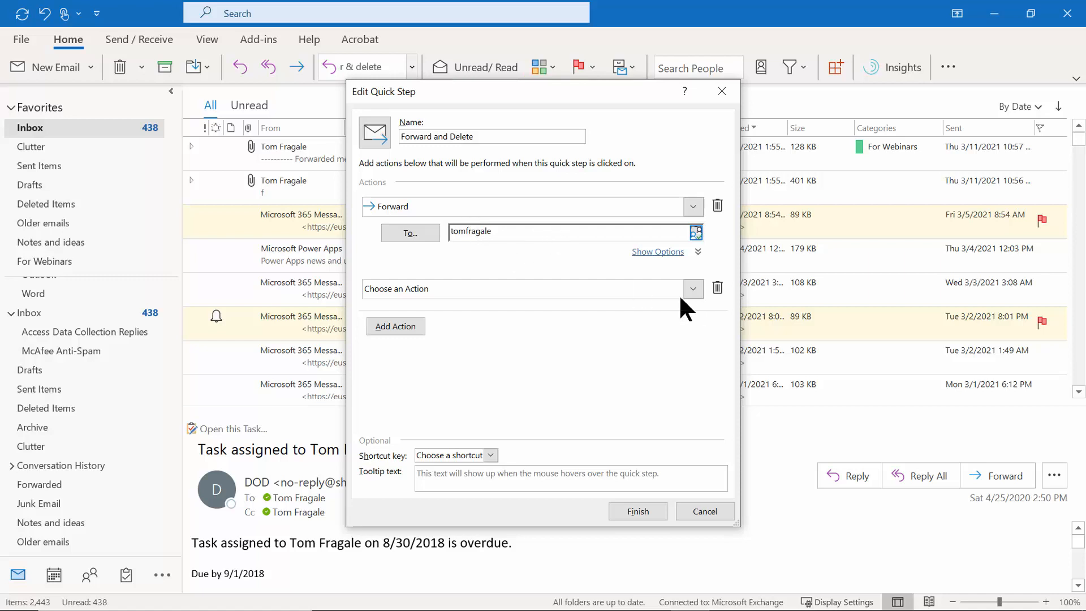
Step: Set the second action to Delete message and save the Quick Step
click(694, 288)
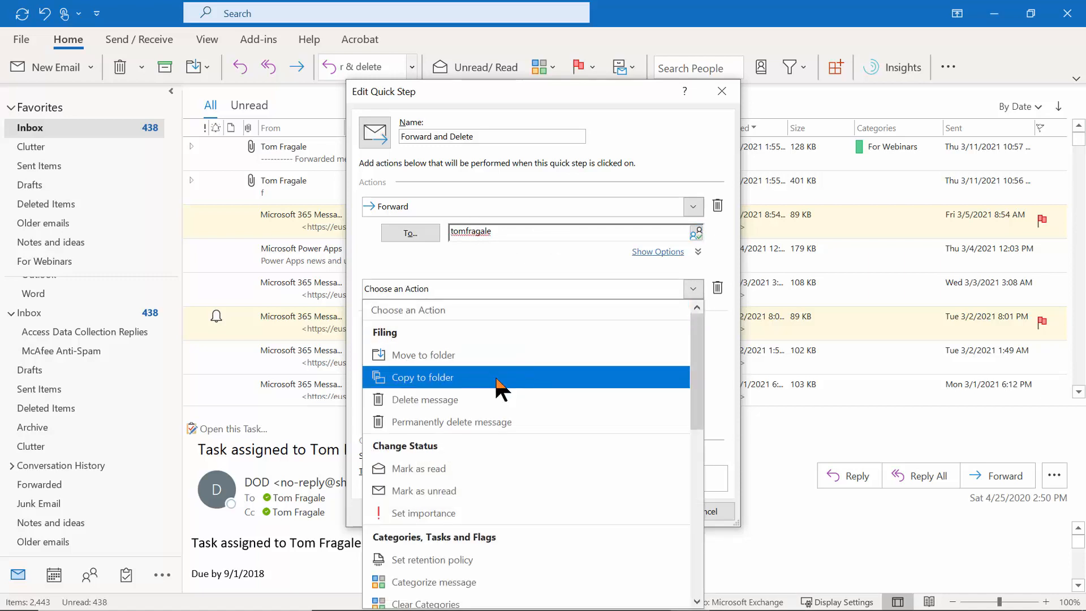
click(456, 403)
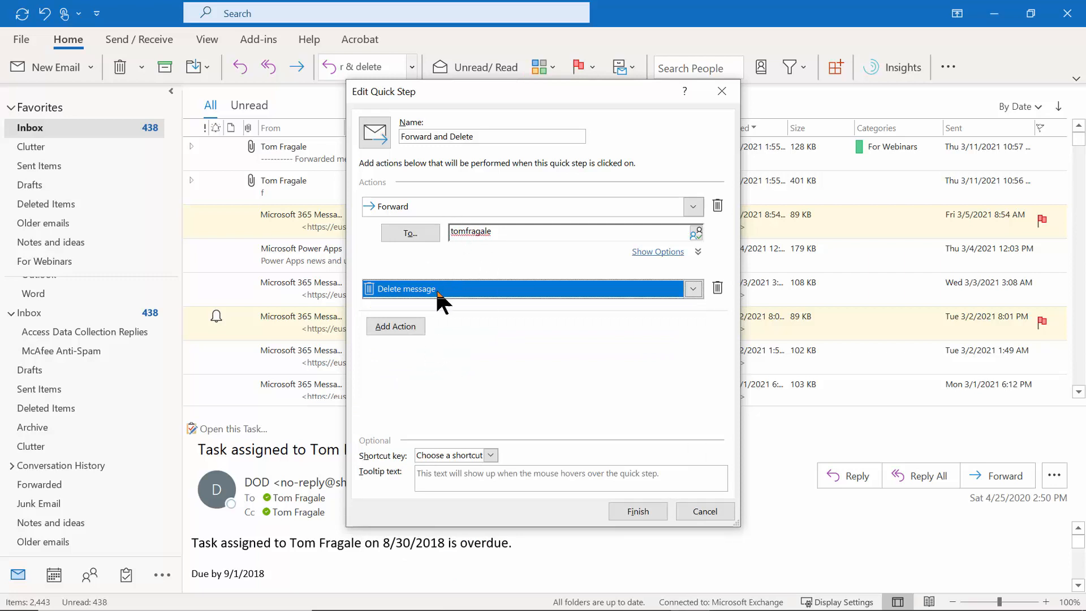
click(636, 508)
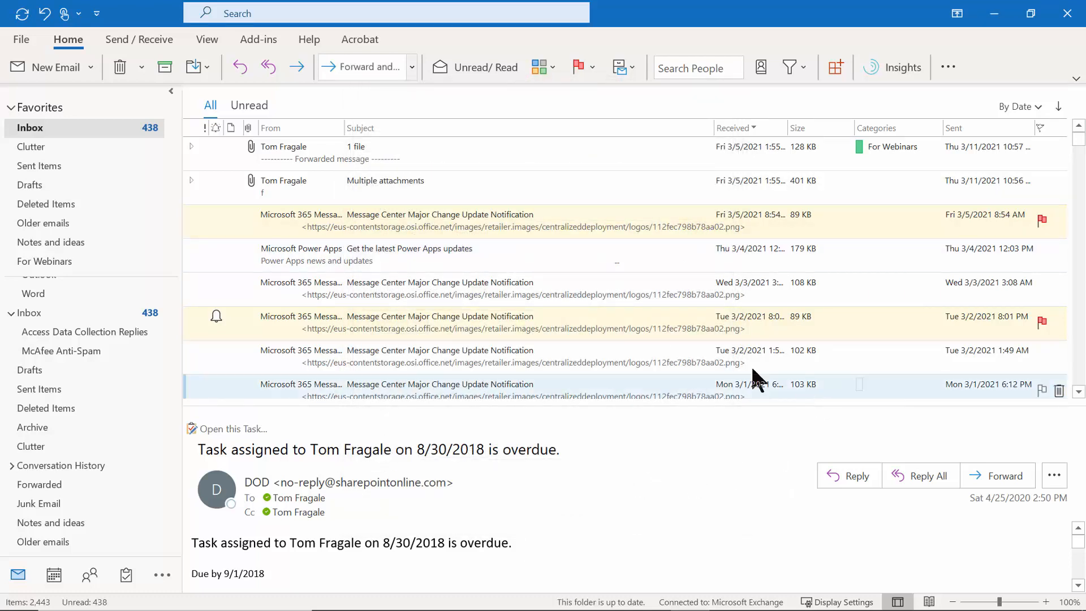
Step: Run the Forward and Delete Quick Step on the "Get the latest Power Apps updates" message and send the forwarded copy
click(402, 283)
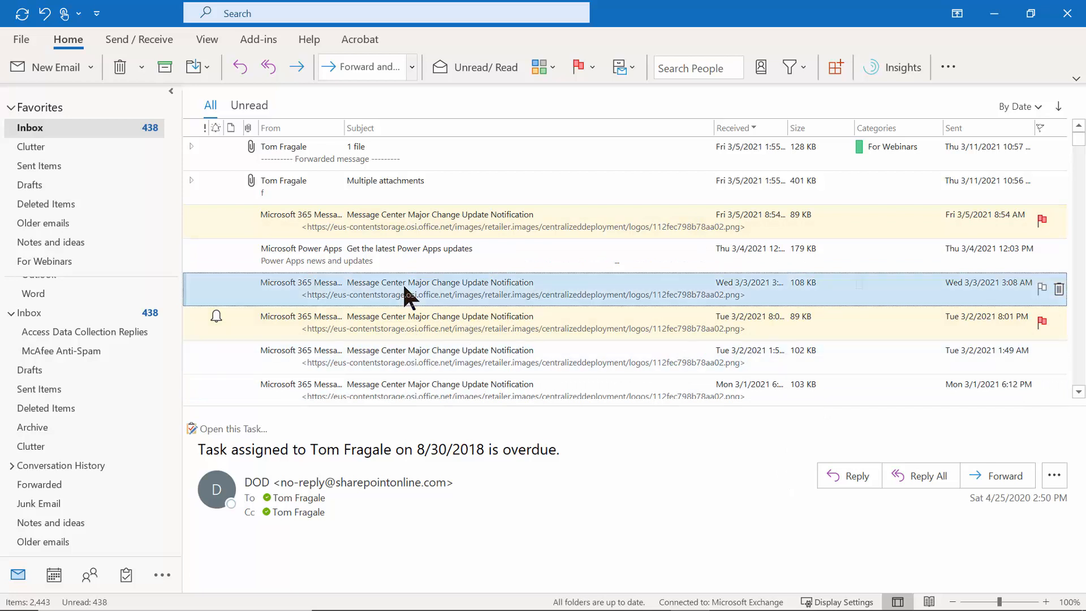
click(402, 260)
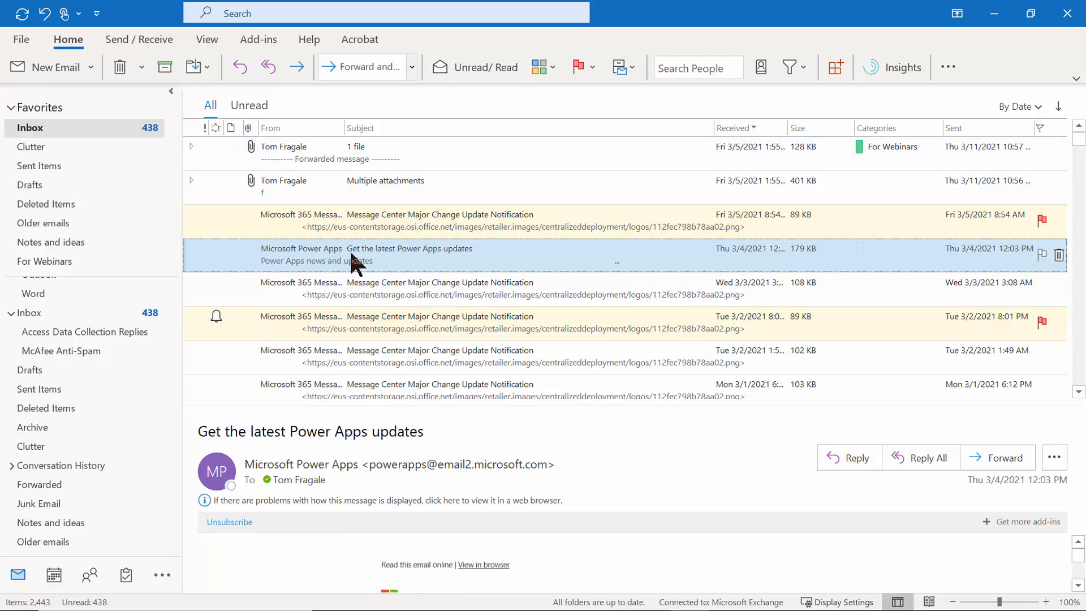
click(412, 67)
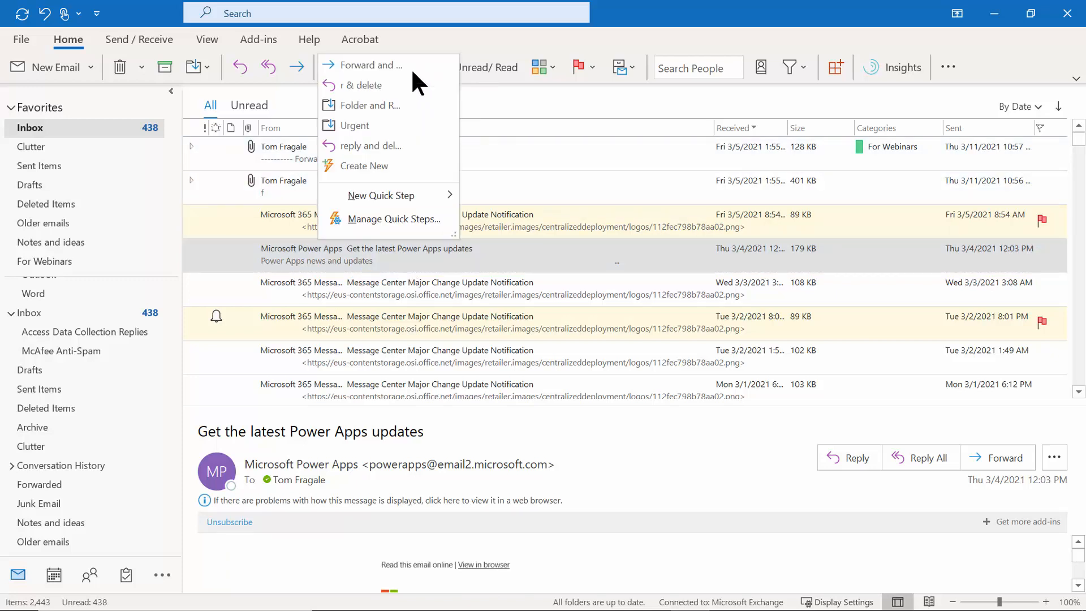
click(346, 65)
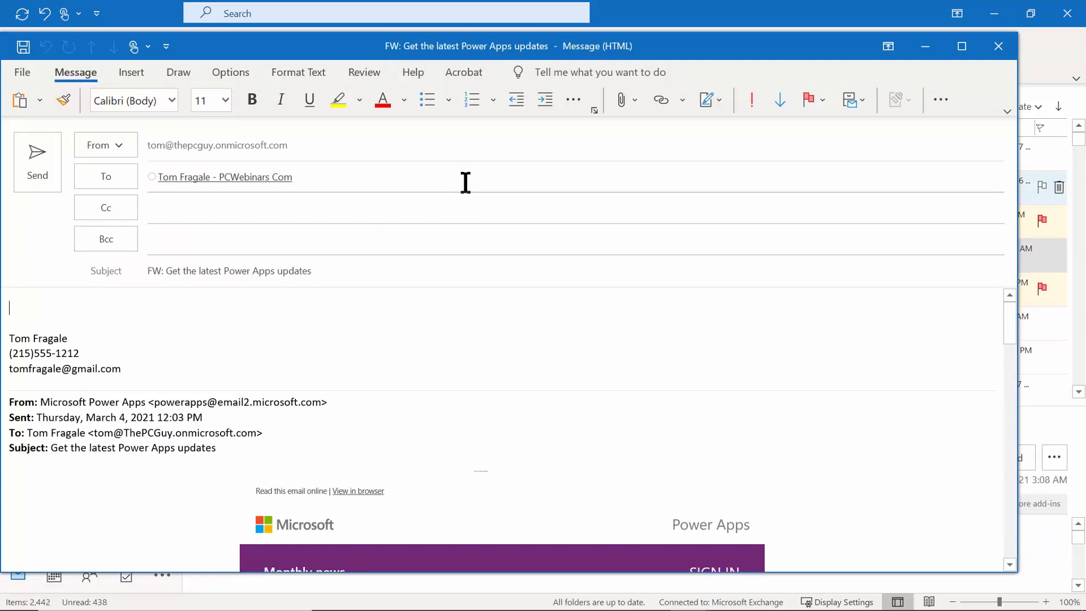
click(41, 165)
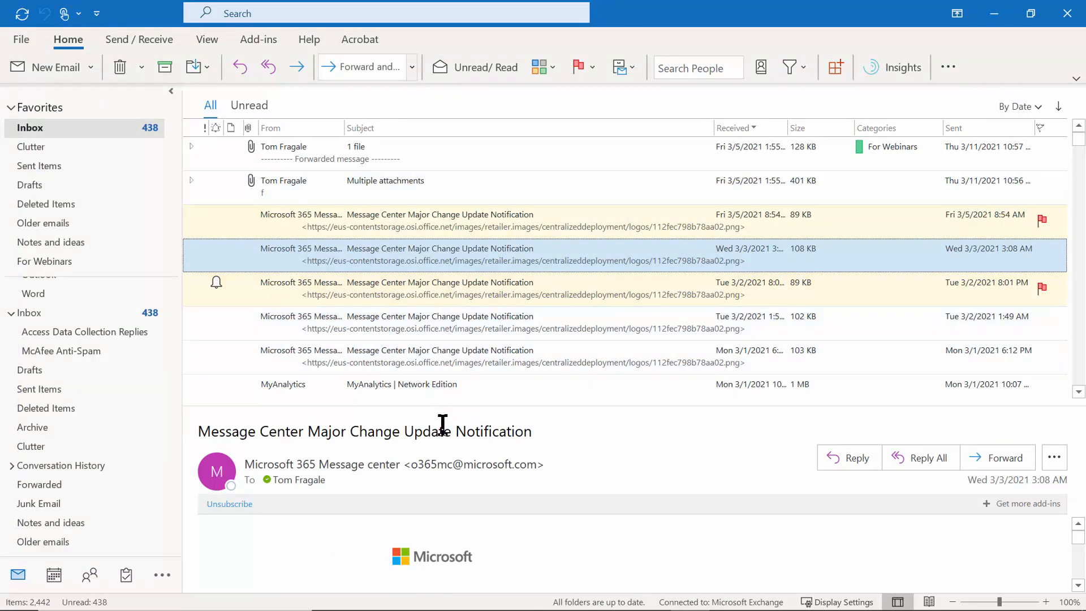
right_click(372, 334)
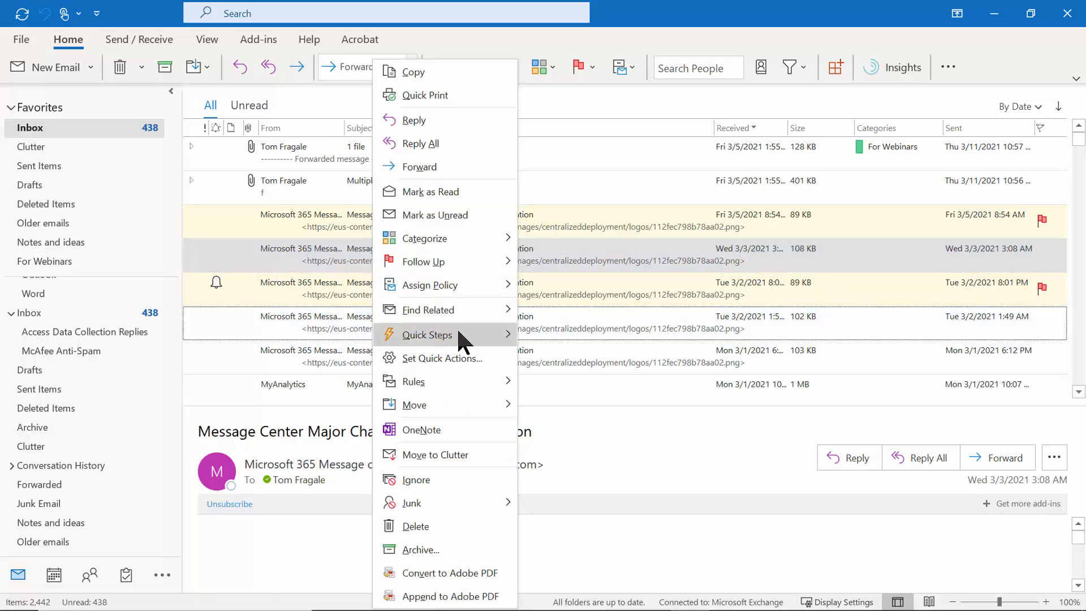
mouse_move(467, 334)
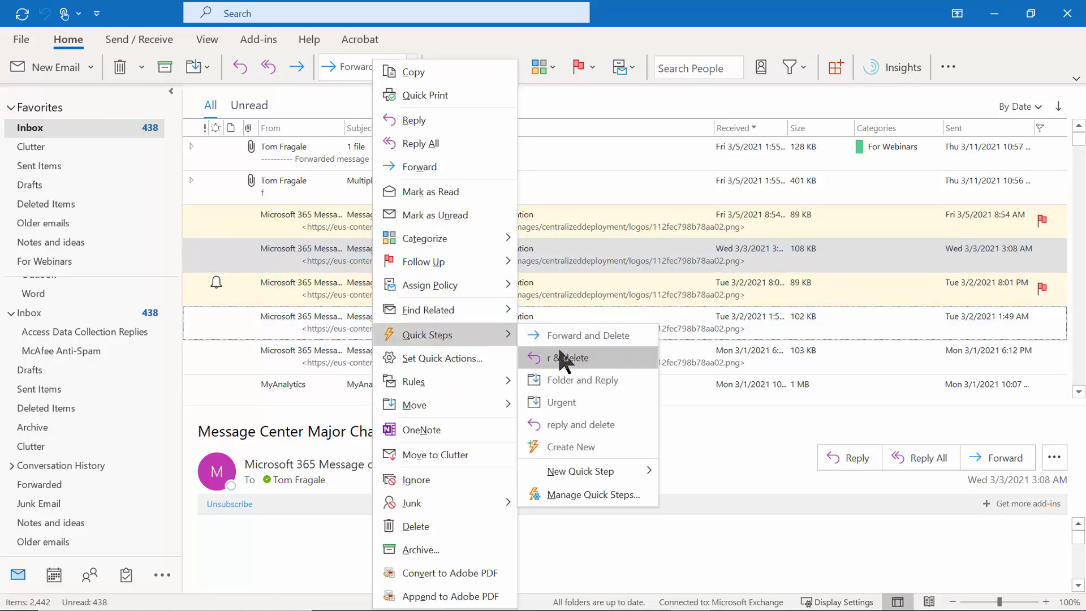
mouse_move(569, 470)
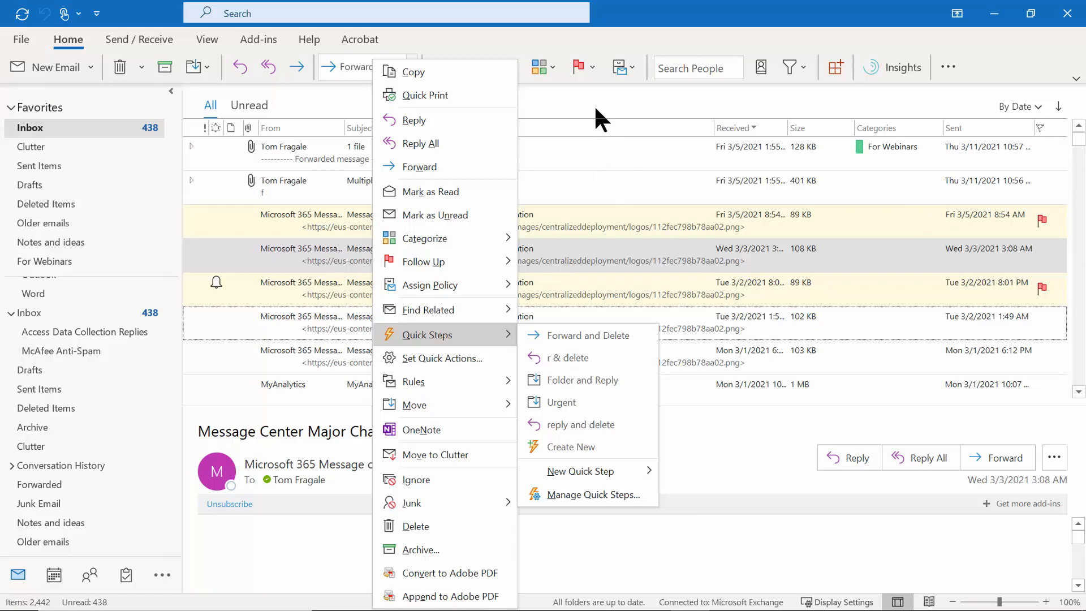
key(Escape)
key(Escape)
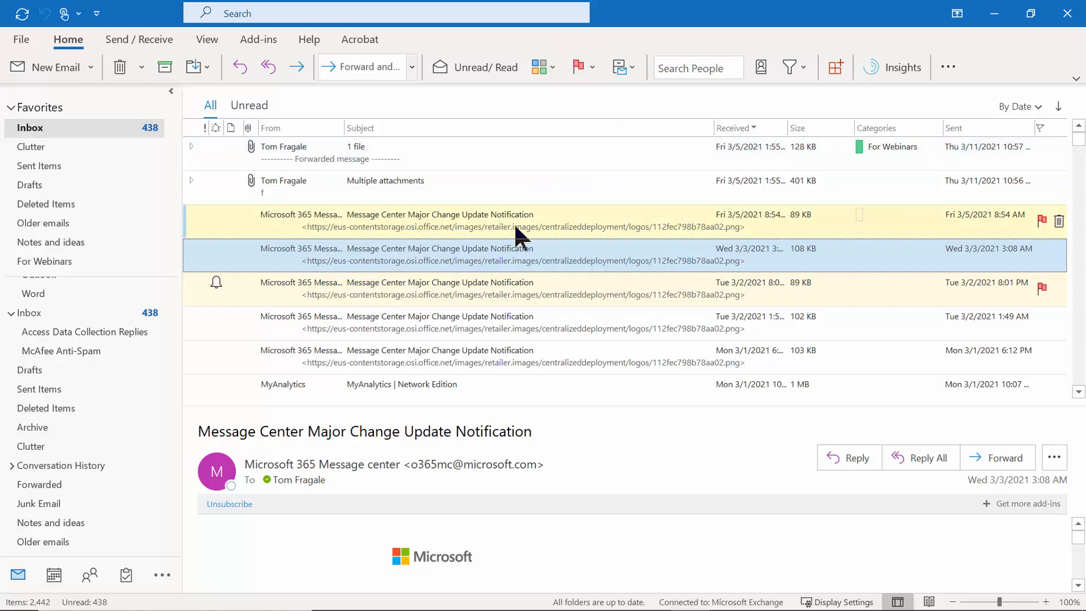
right_click(395, 256)
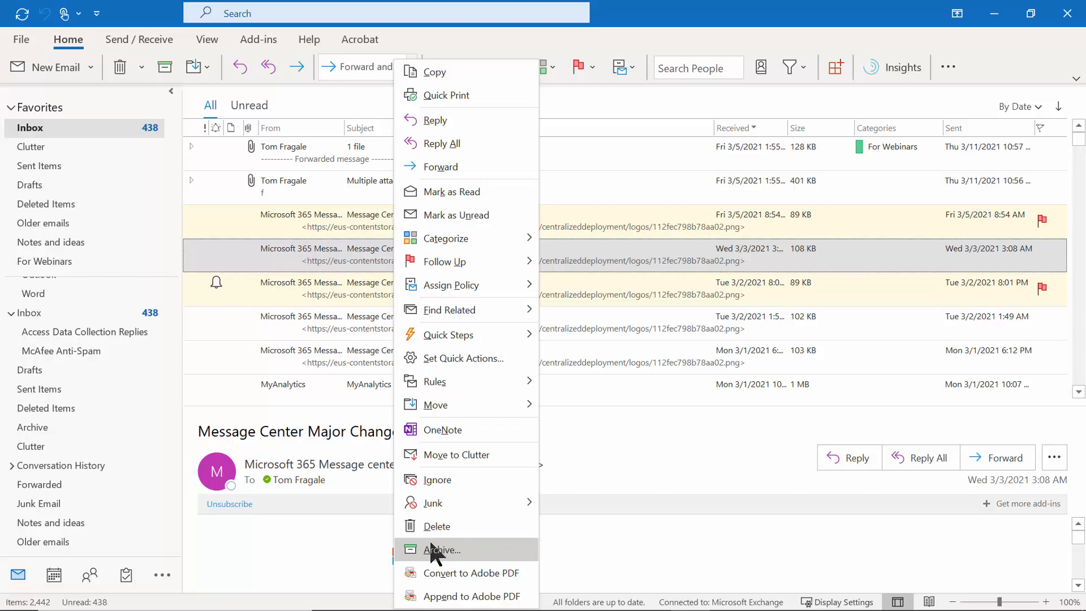
click(597, 156)
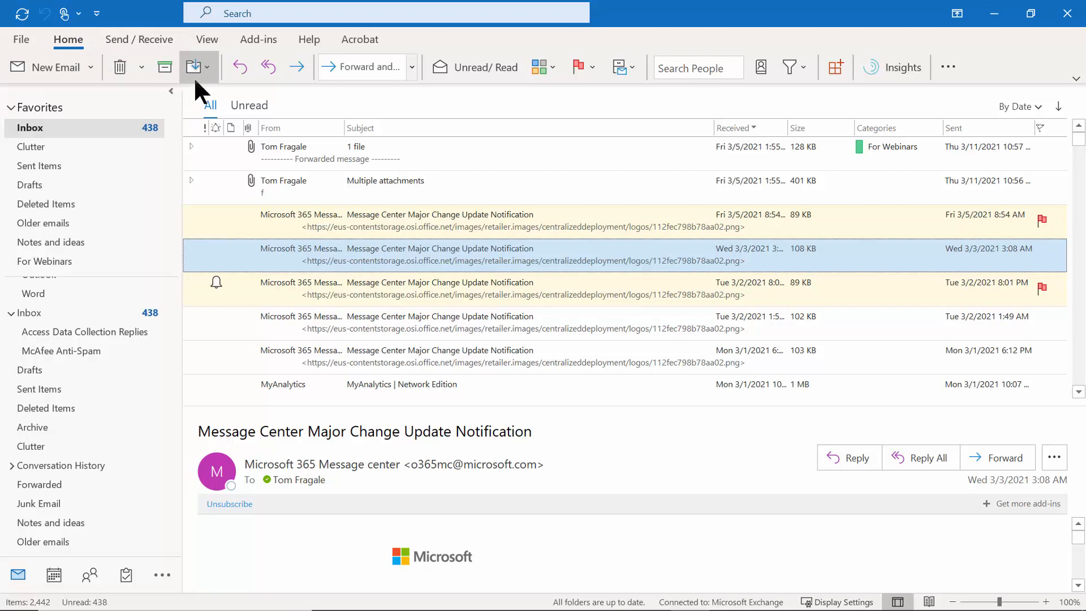
Step: Assign the 1 Month Delete (30 days) retention policy to the selected Message Center notification and check the assigned policy
click(630, 67)
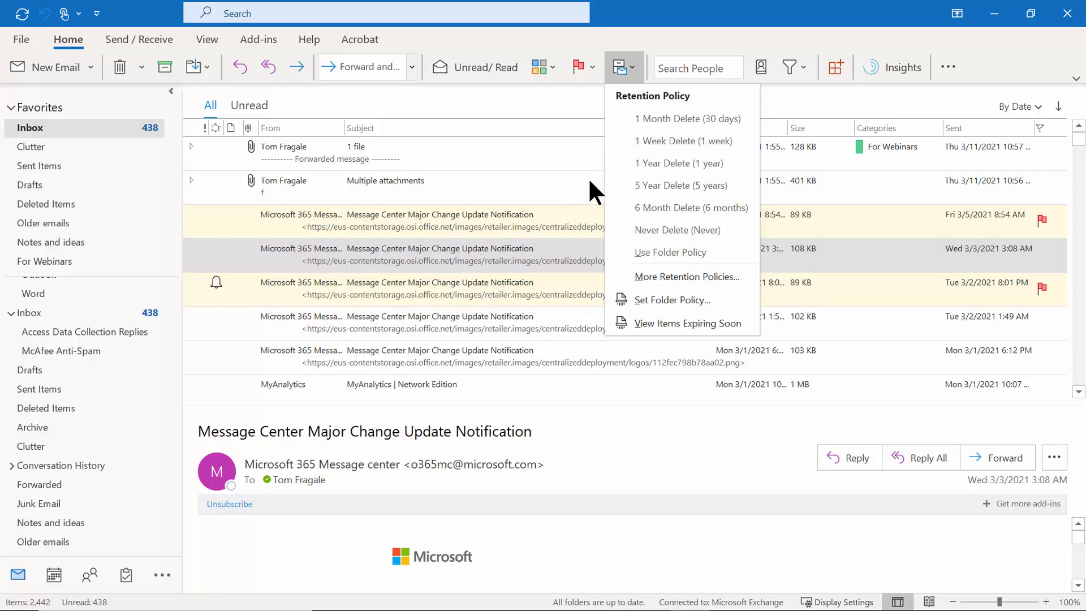
click(669, 117)
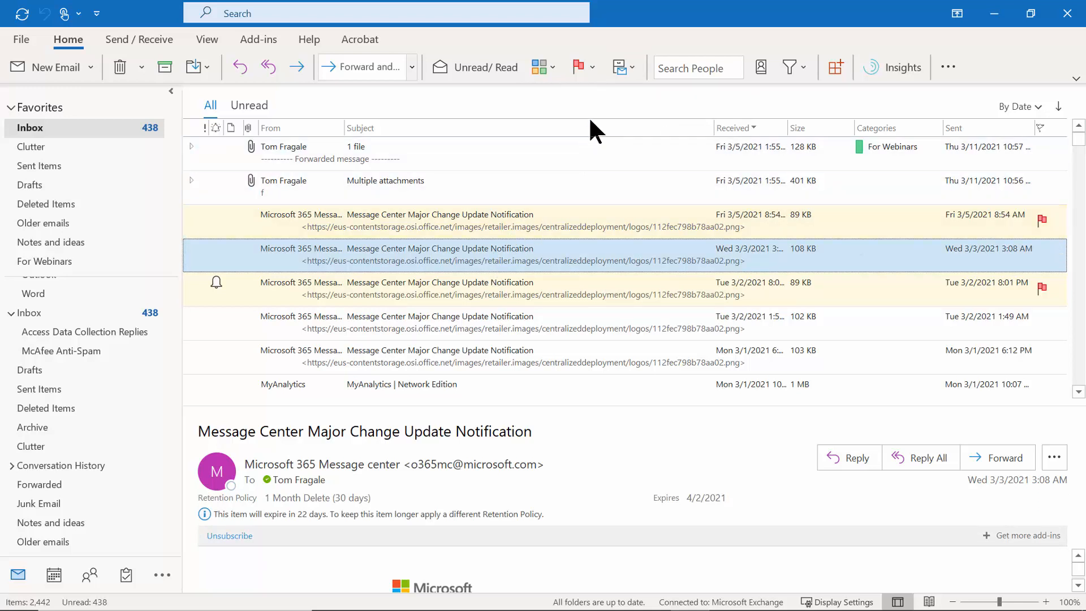
click(628, 73)
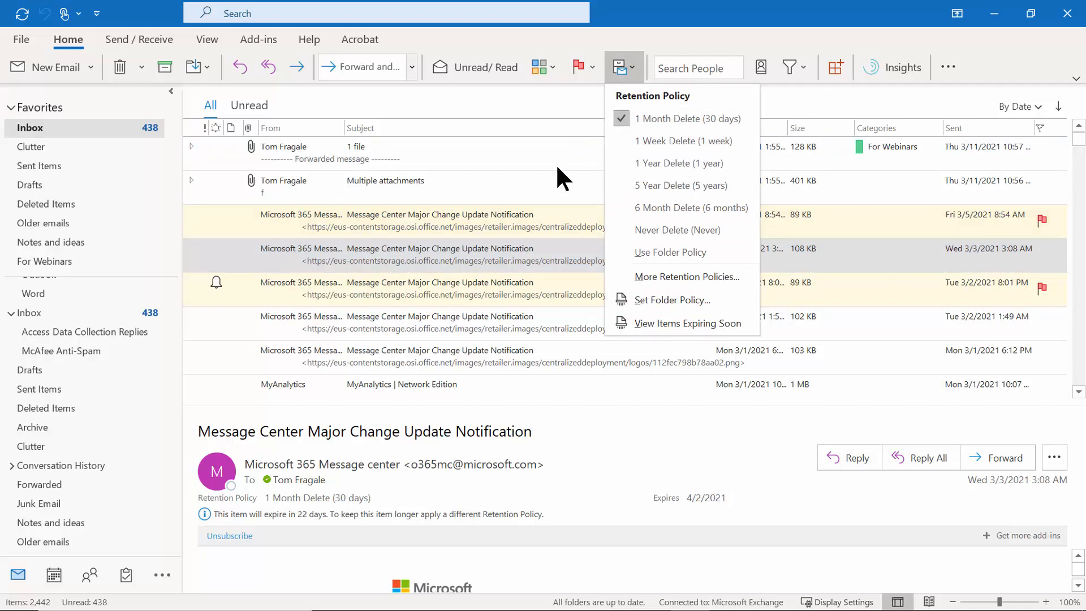
click(583, 145)
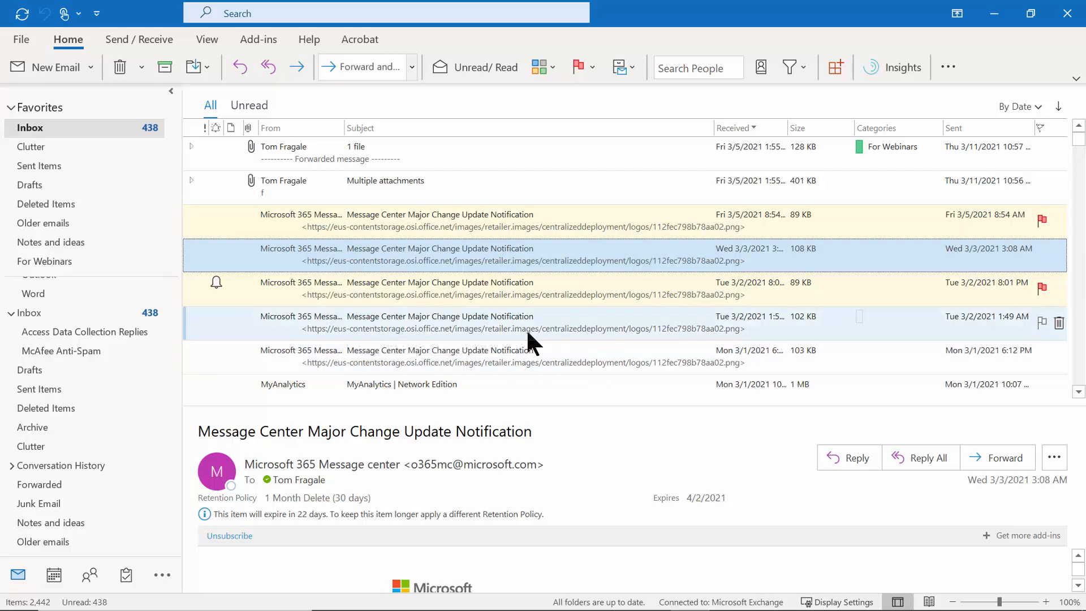
Step: Archive the Message Center notification received Tuesday 3/2/2021 at 1:49 AM
right_click(499, 314)
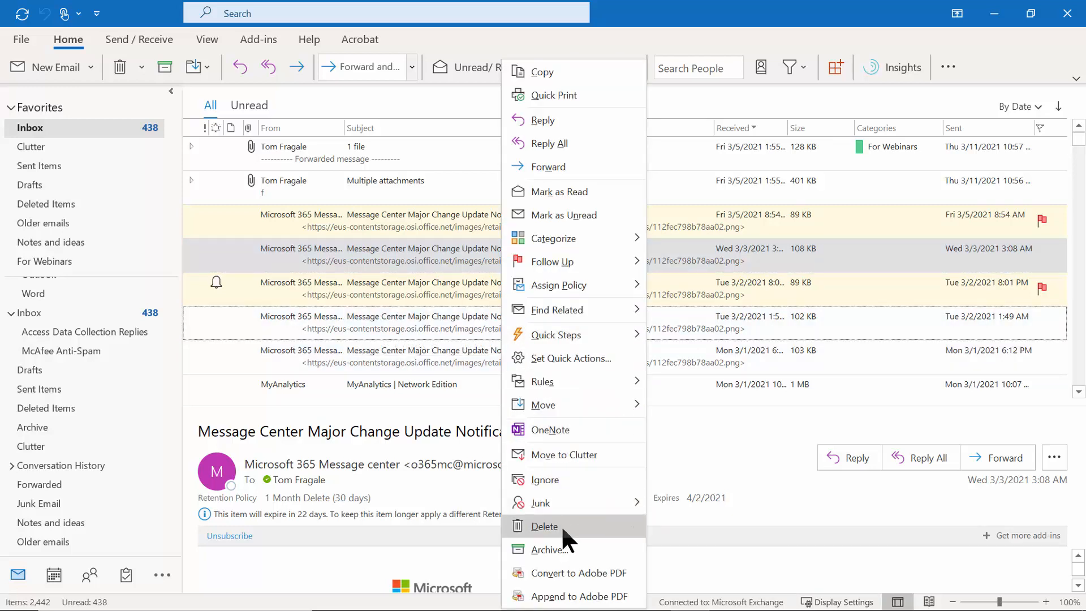
click(562, 547)
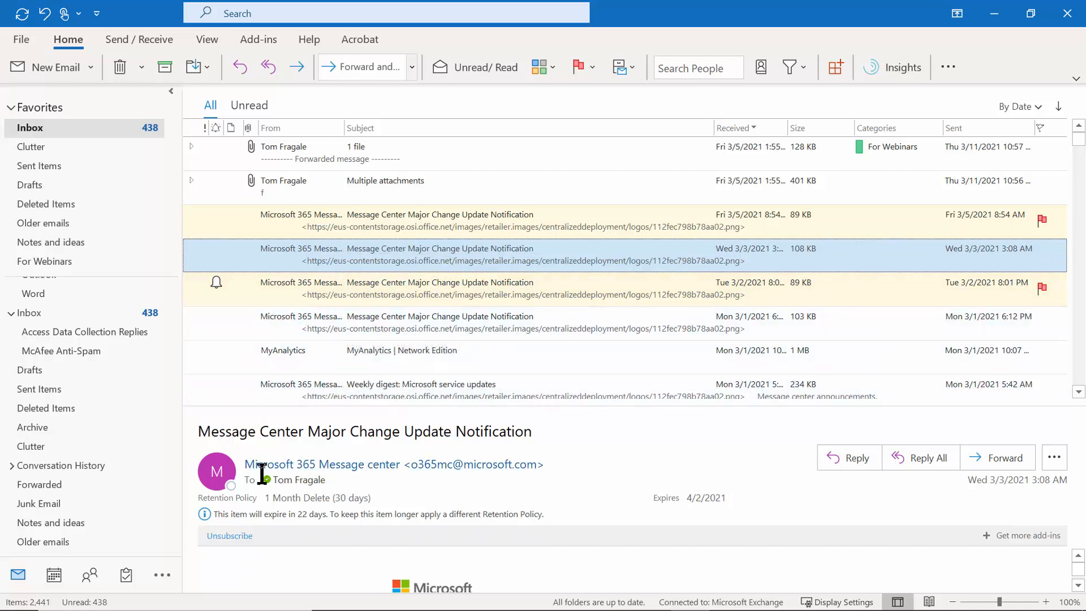
Step: Switch to the calendar and review the available weather locations without changing the current one
click(59, 577)
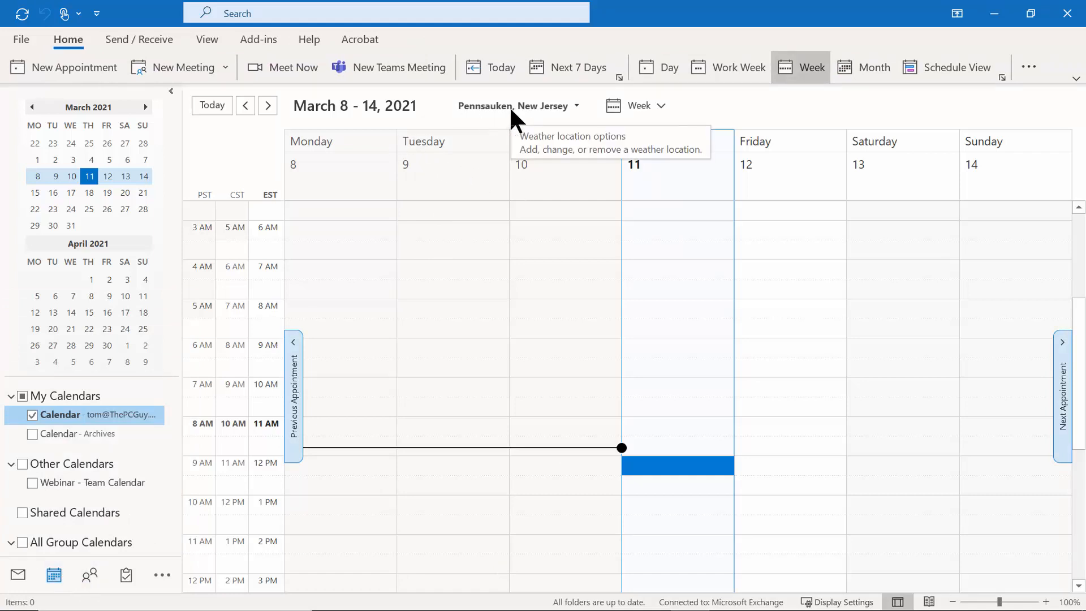
click(574, 103)
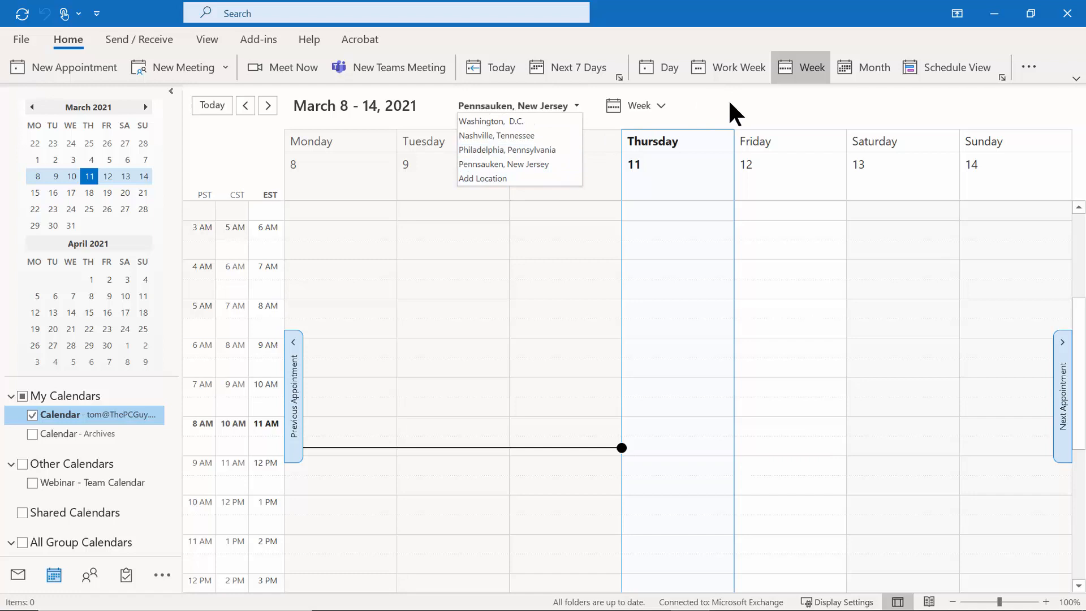
key(Escape)
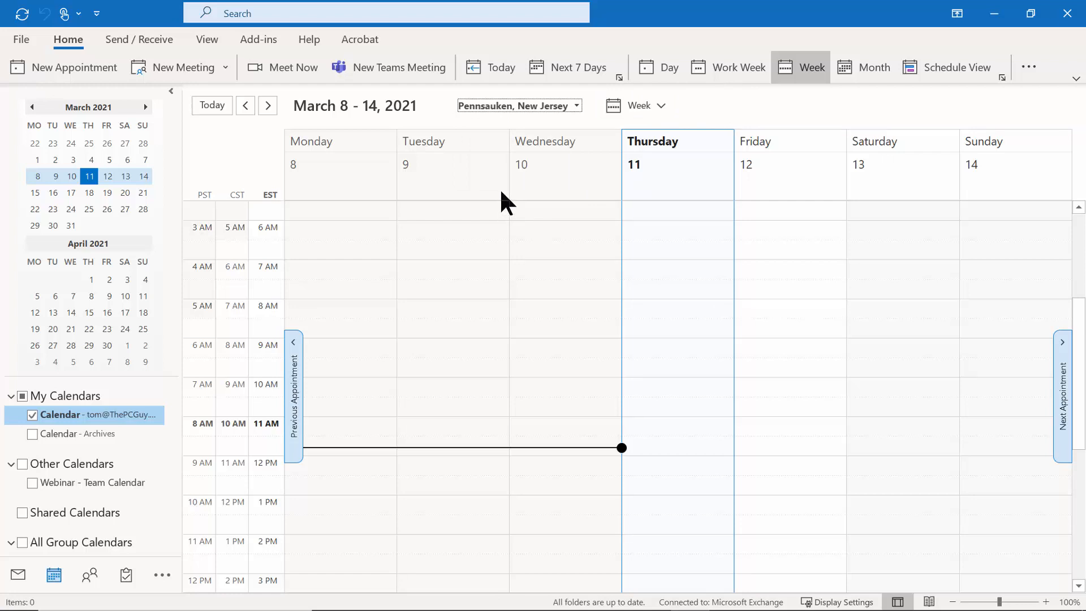
Step: Display the calendar in the Next 7 Days, Work Week, Week and Month views to compare their layouts
click(585, 66)
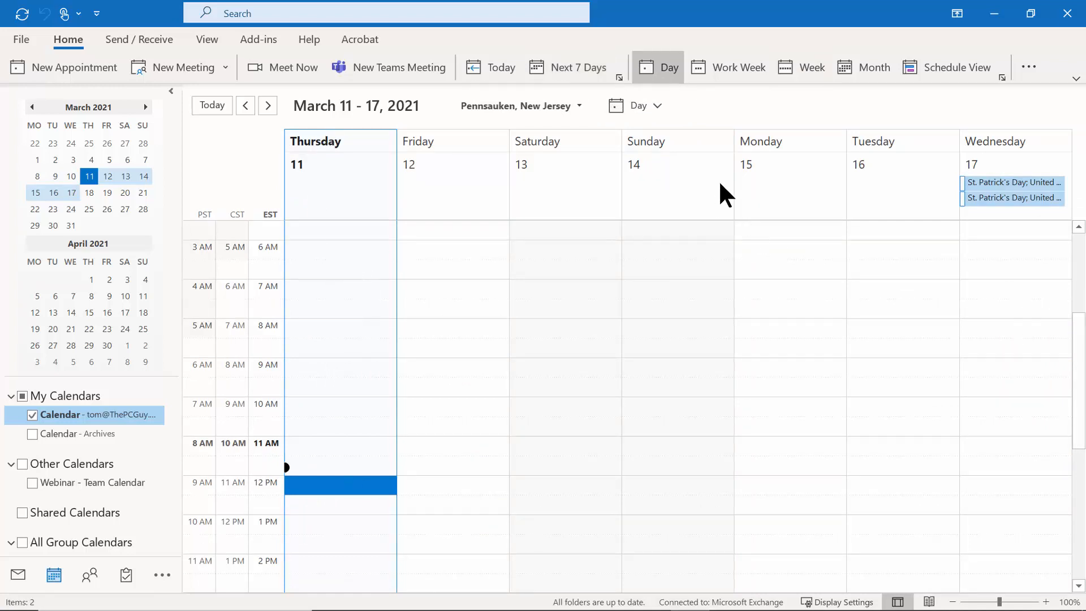
click(725, 70)
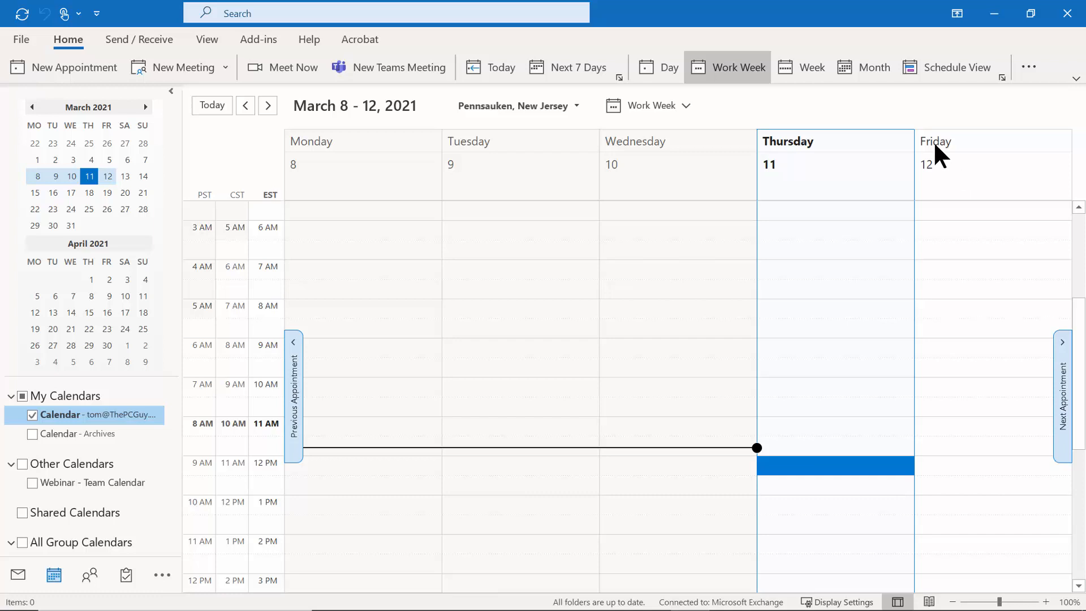
click(805, 70)
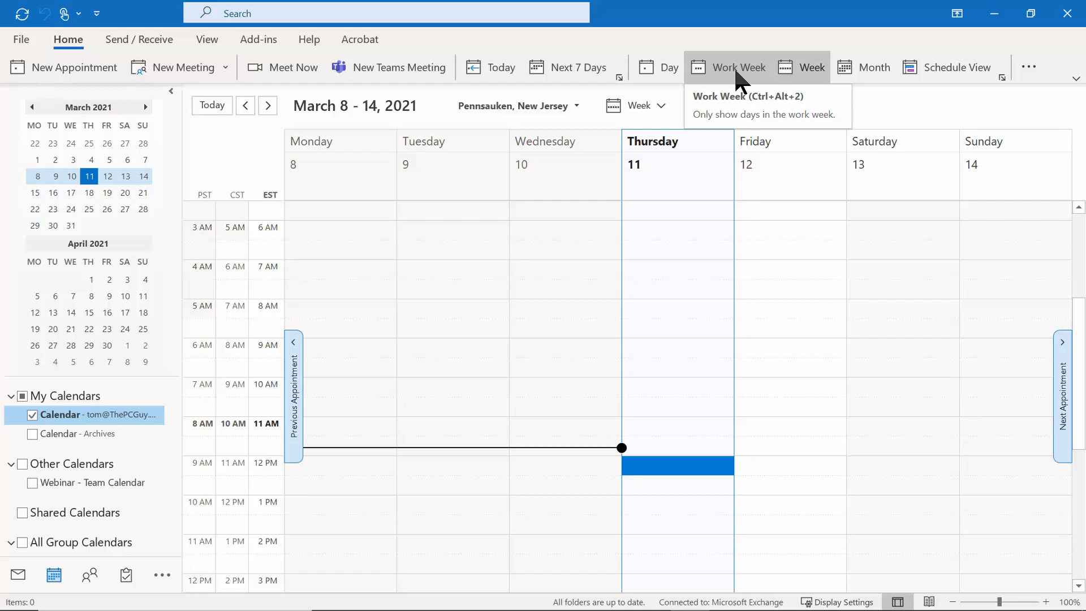
click(864, 67)
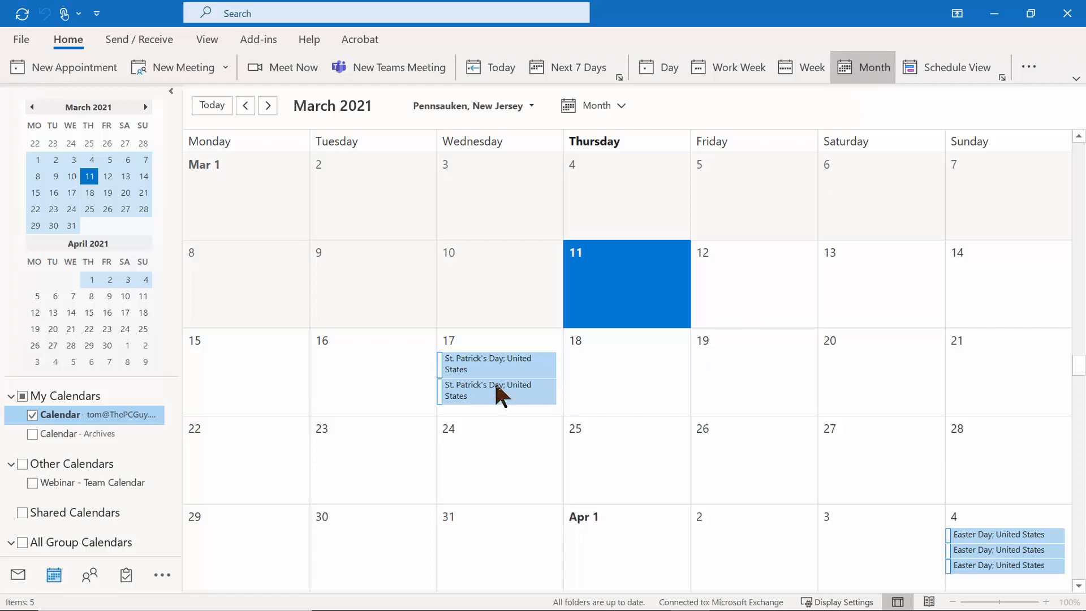
mouse_move(497, 387)
Step: Cycle the calendar through the Week, Work Week, Day and Next 7 Days views, finishing in Work Week view
click(799, 65)
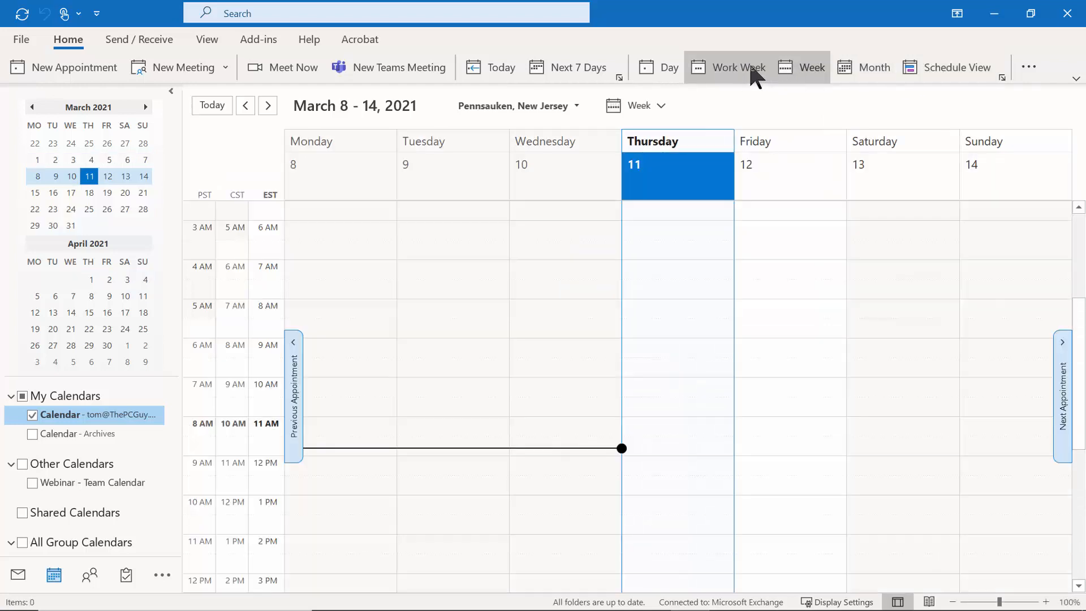
click(746, 66)
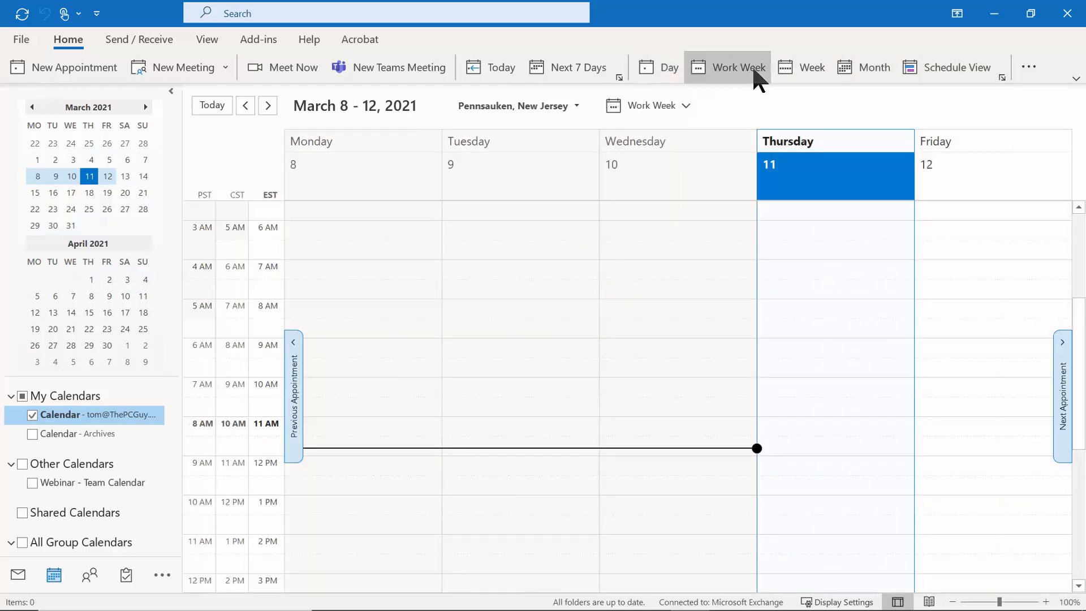
click(804, 65)
click(659, 66)
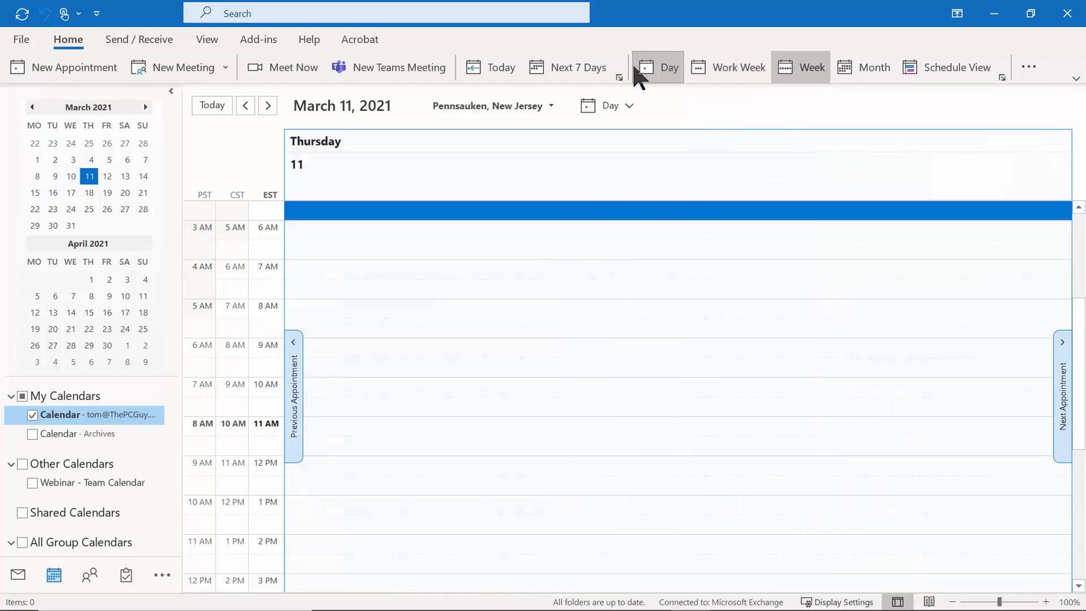
click(573, 65)
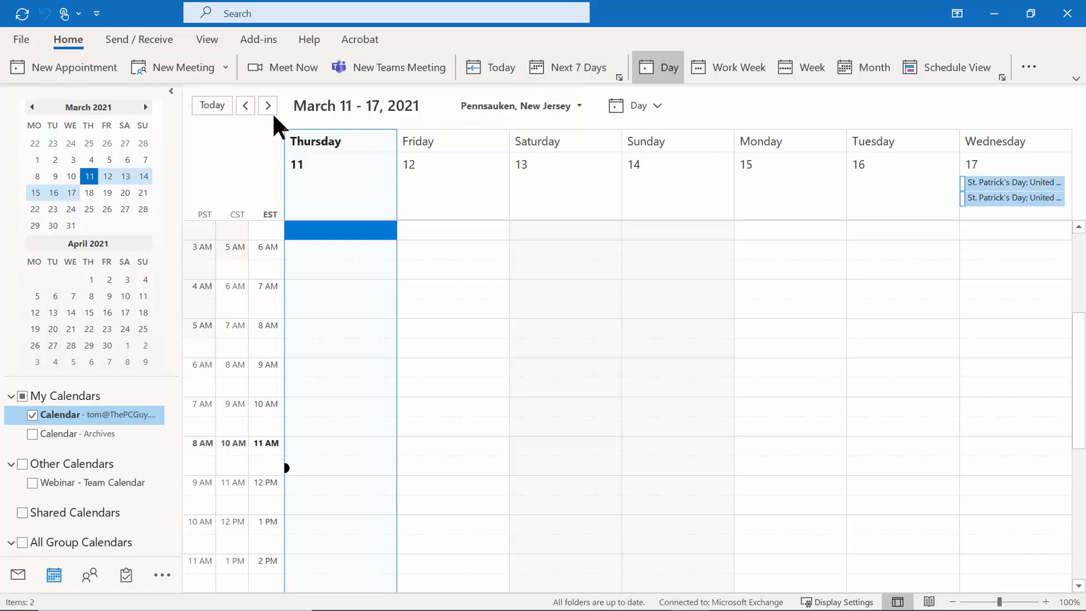
click(724, 85)
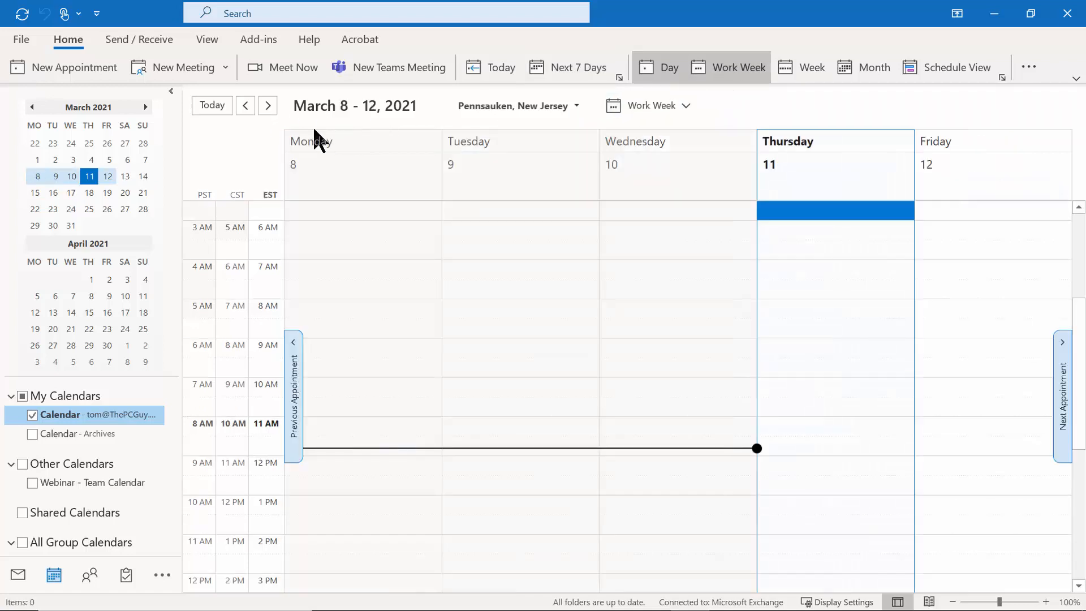
Step: Advance the work-week calendar three weeks to March 29 - April 2, 2021
click(268, 106)
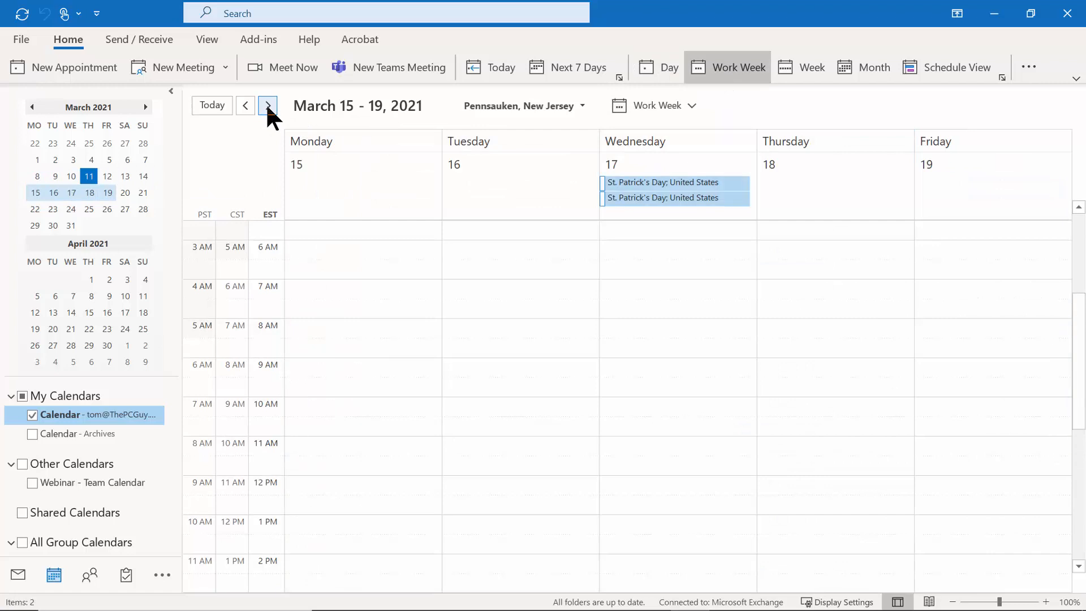
click(267, 106)
click(268, 106)
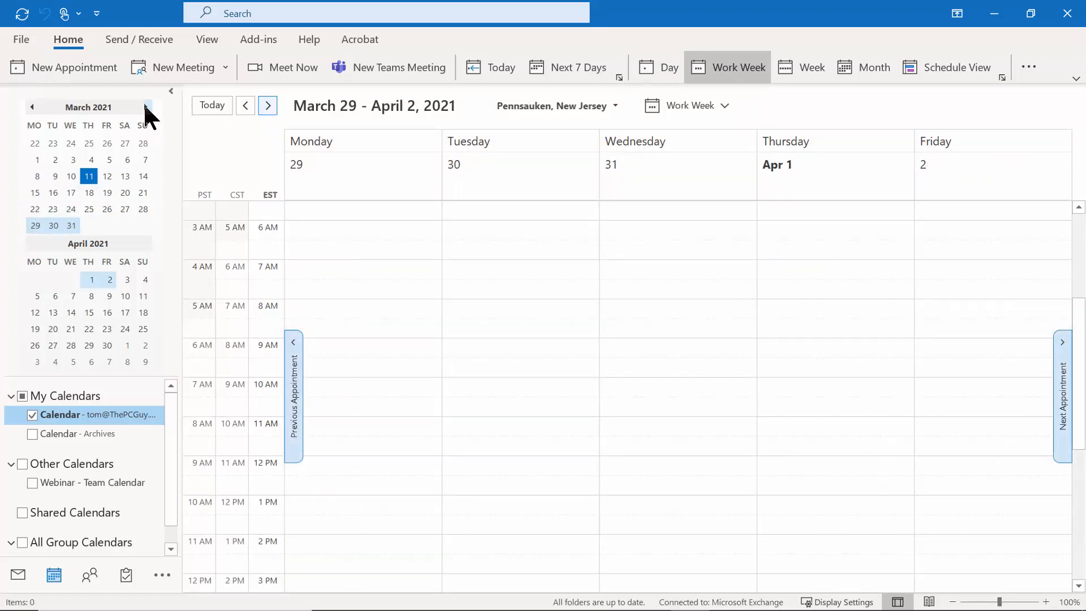
Step: Browse the calendar month by month to November 2021, and return to today's date
click(145, 107)
click(145, 106)
click(145, 107)
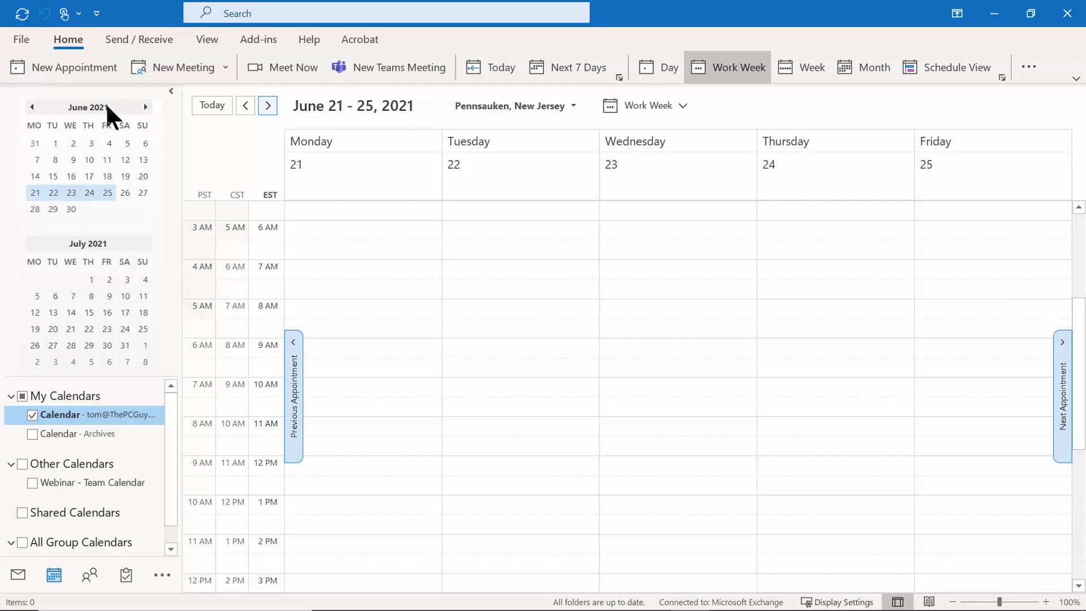
click(144, 106)
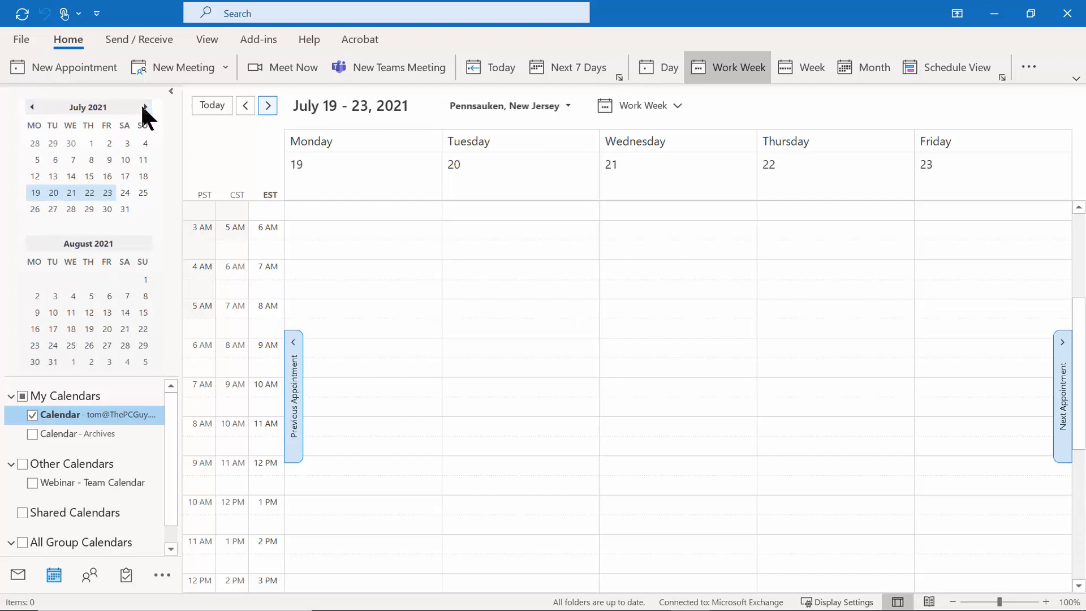
click(145, 106)
click(145, 106)
click(145, 107)
click(145, 107)
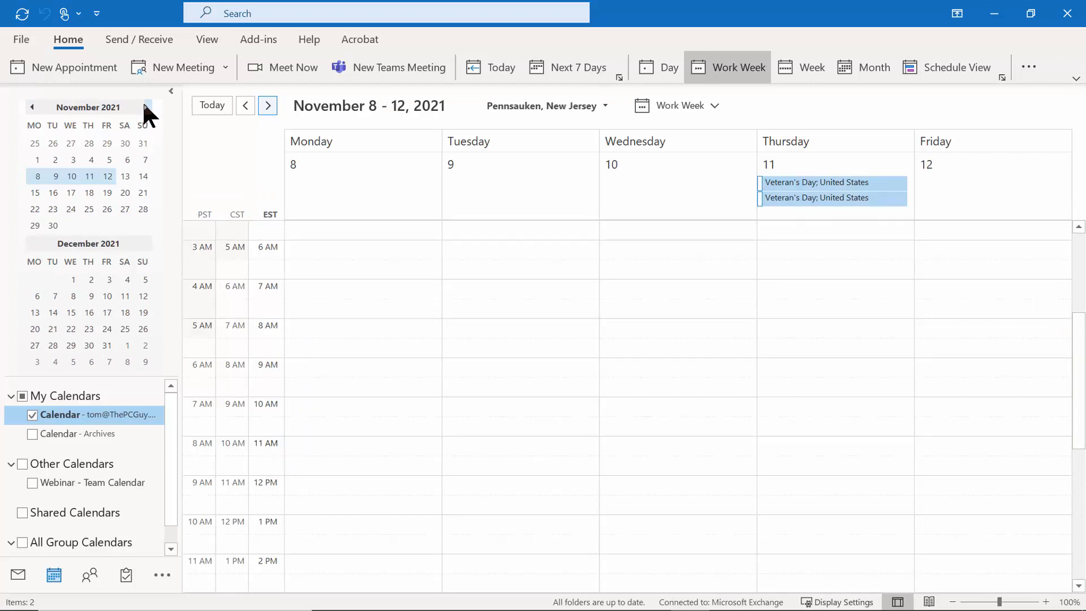
click(504, 67)
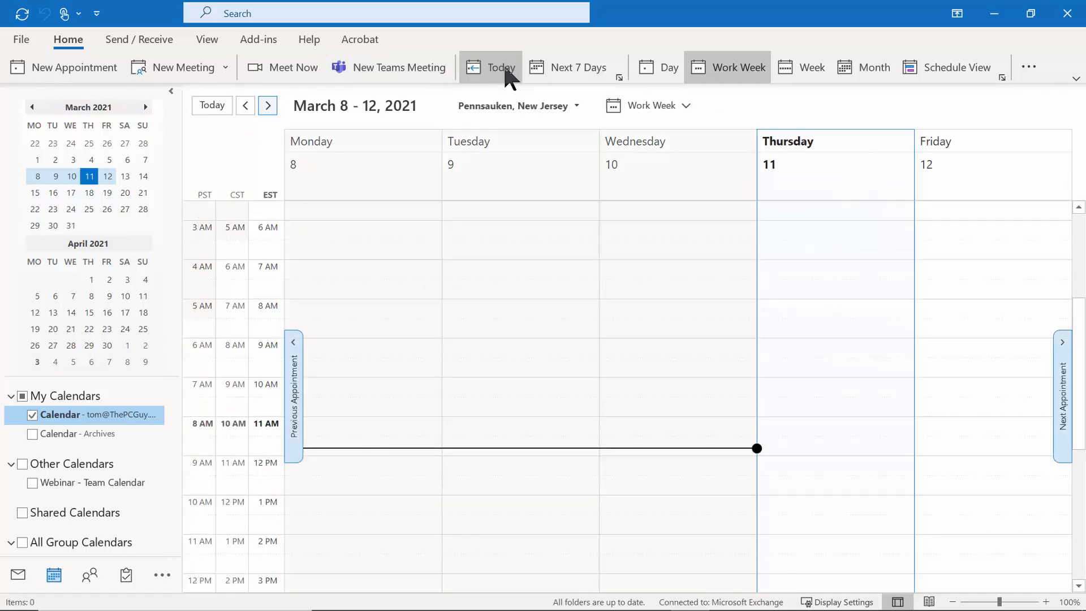
Step: Show the calendar in Week view for comparison, and return it to Work Week view
click(378, 73)
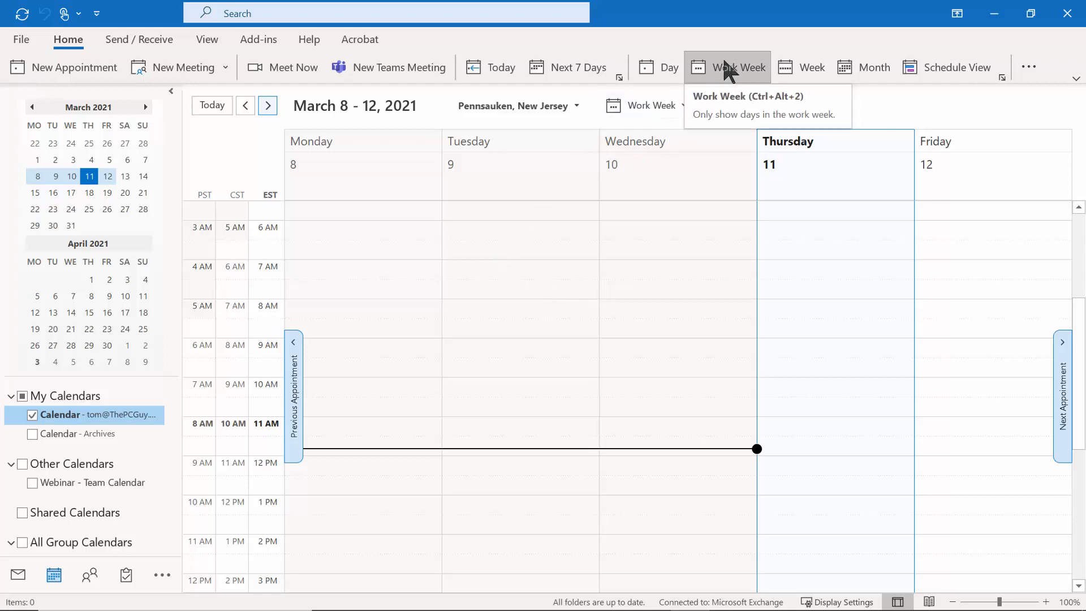
click(802, 62)
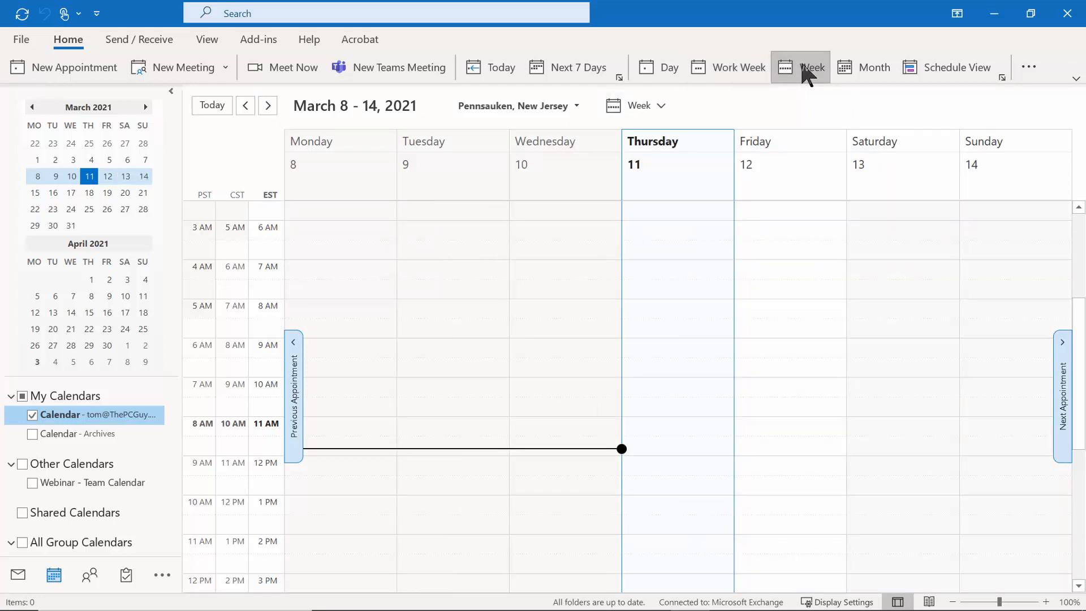
click(737, 72)
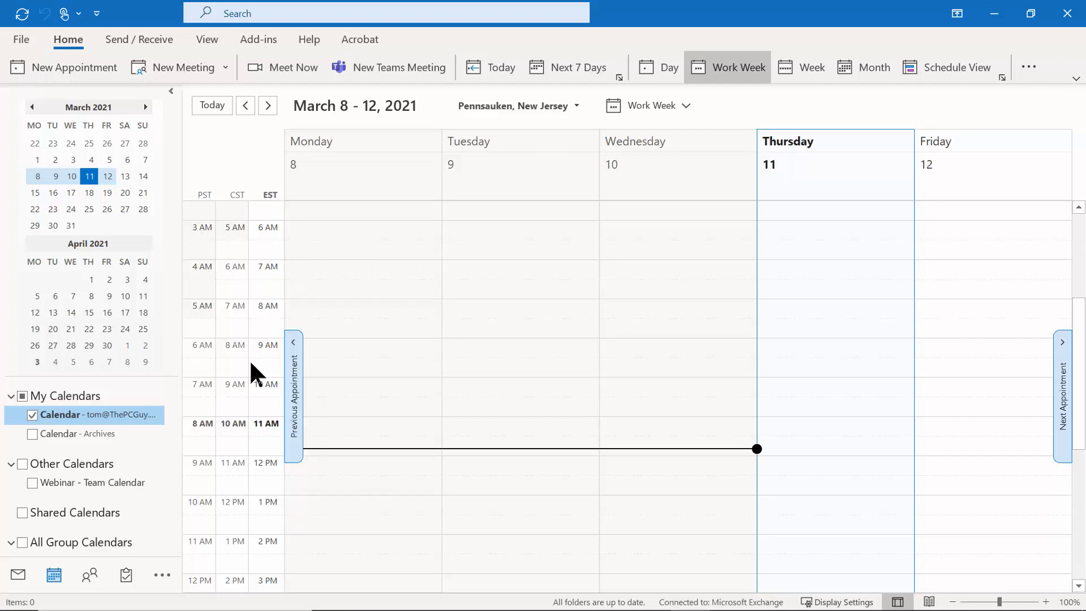
Step: Open the calendar options and examine the work time settings, including the choices for the first day of the week
click(21, 41)
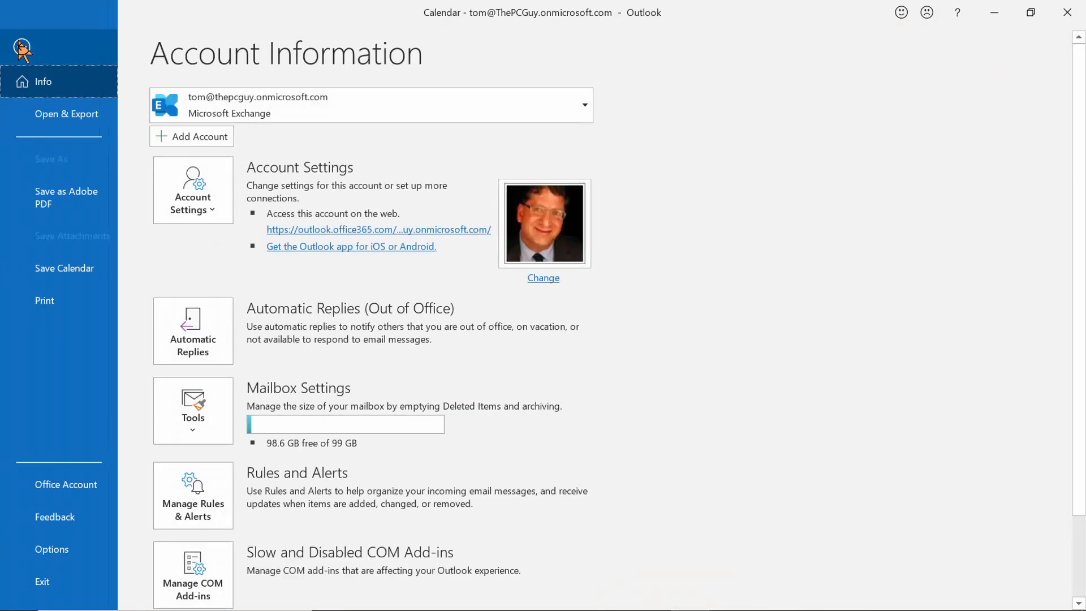
click(71, 547)
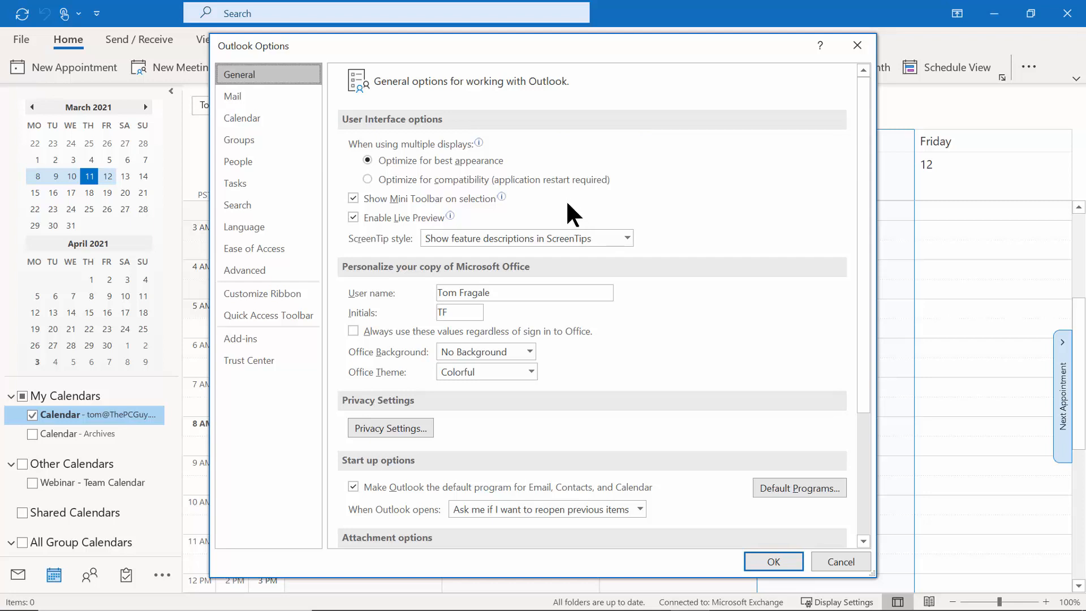
click(242, 120)
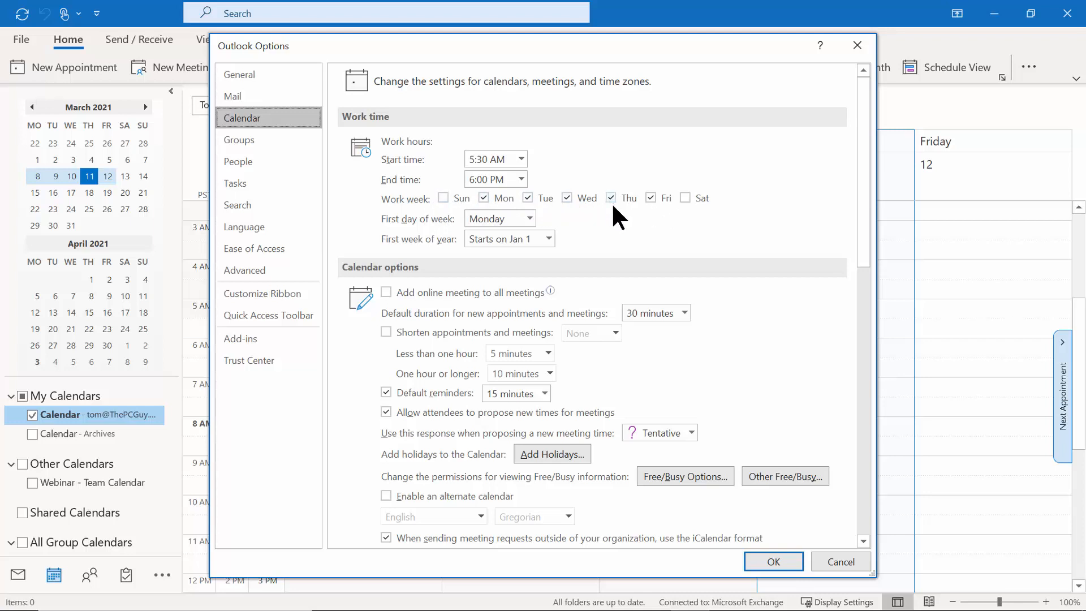
click(529, 219)
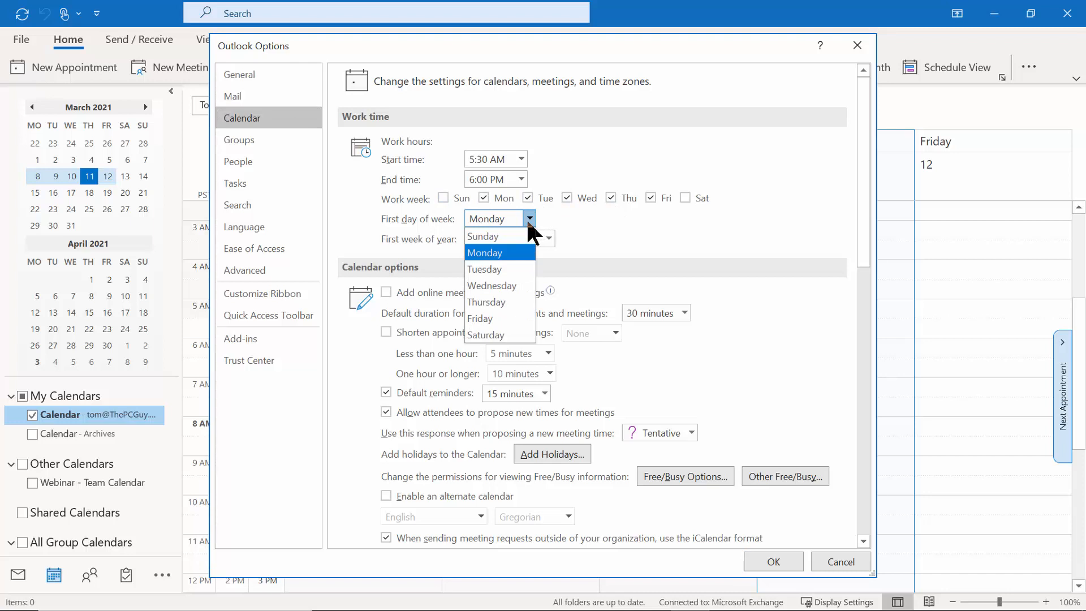
click(528, 223)
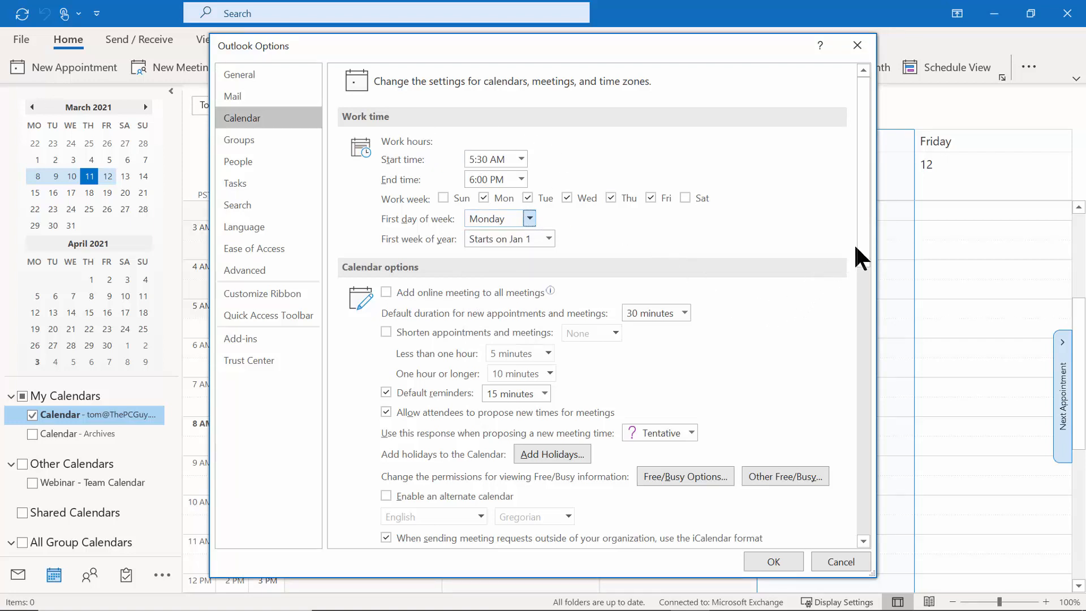
Step: Examine the default reminder times and the locations offered for adding holidays to the calendar, without adding any
drag(855, 247, 857, 279)
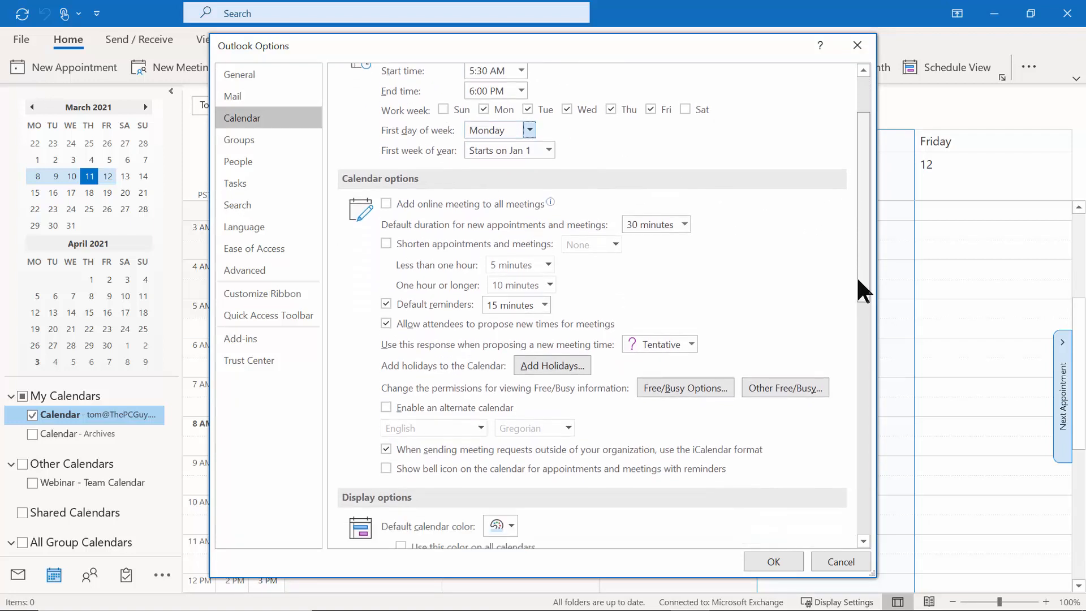
click(545, 304)
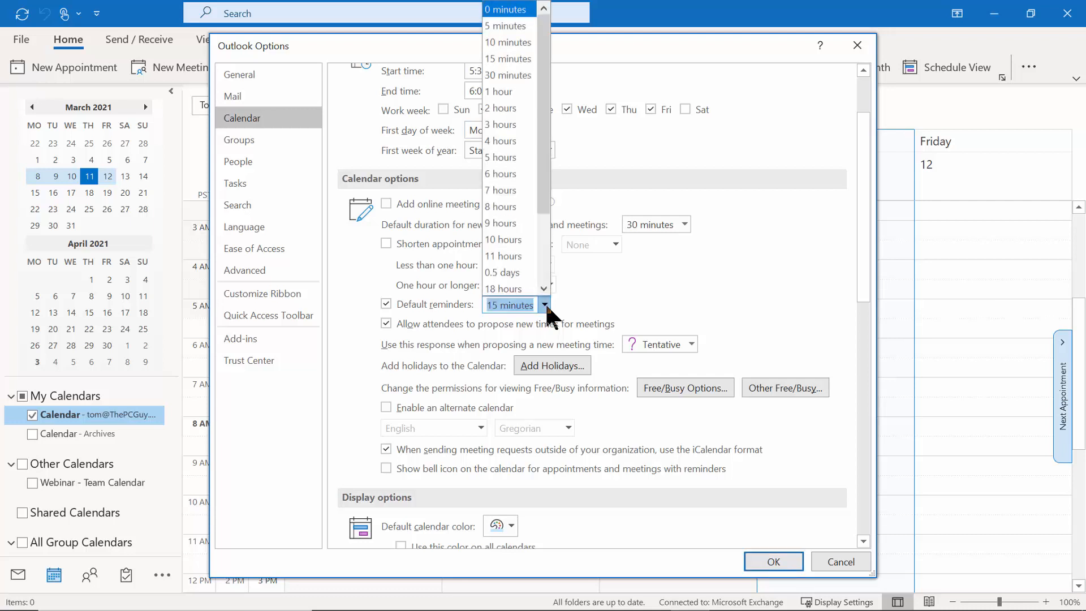
click(610, 287)
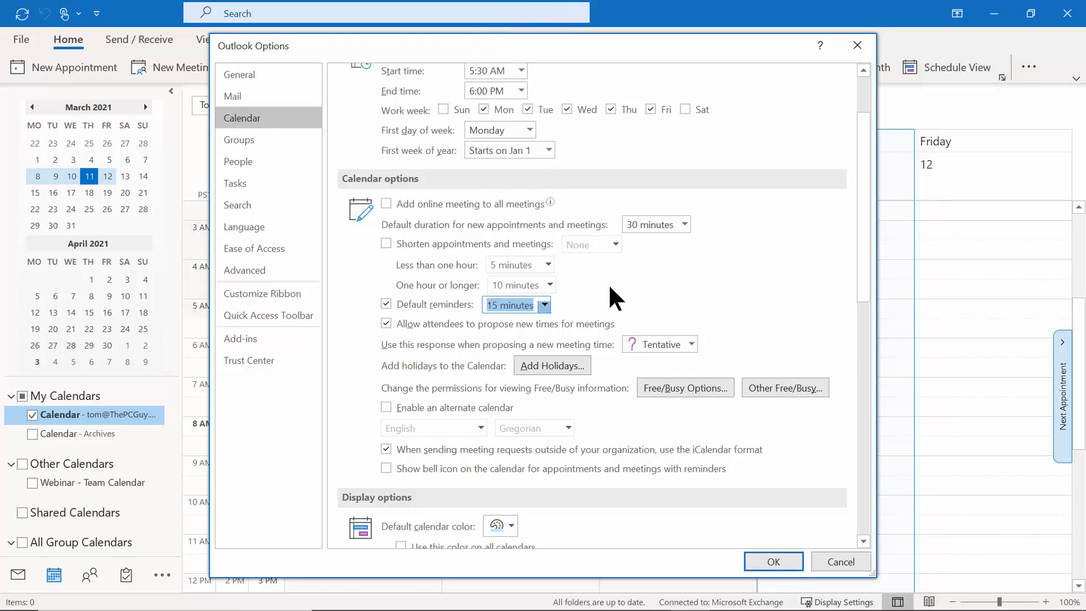
click(546, 374)
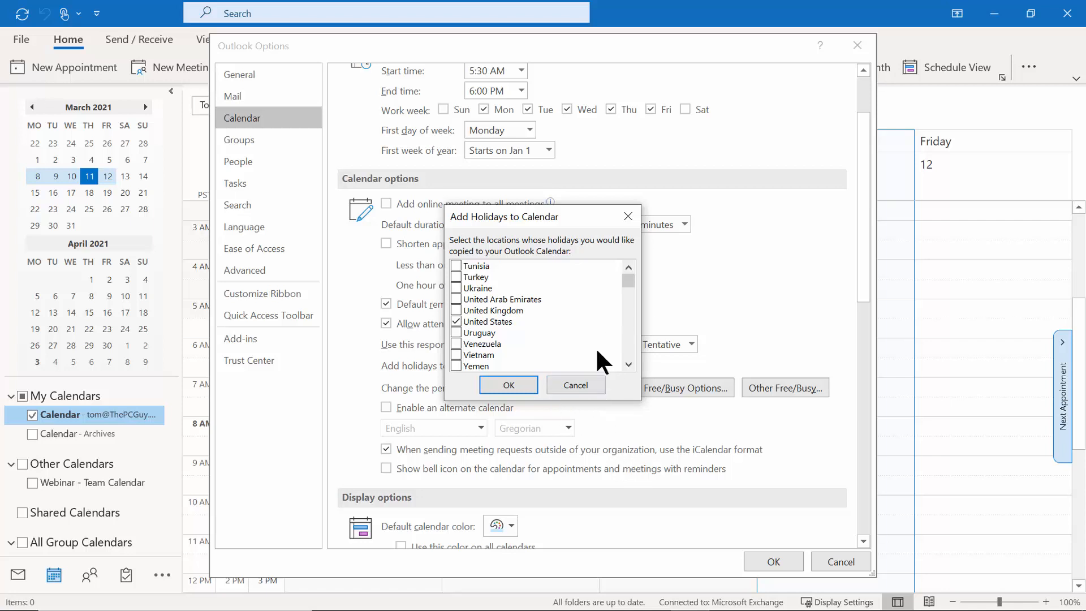
click(582, 387)
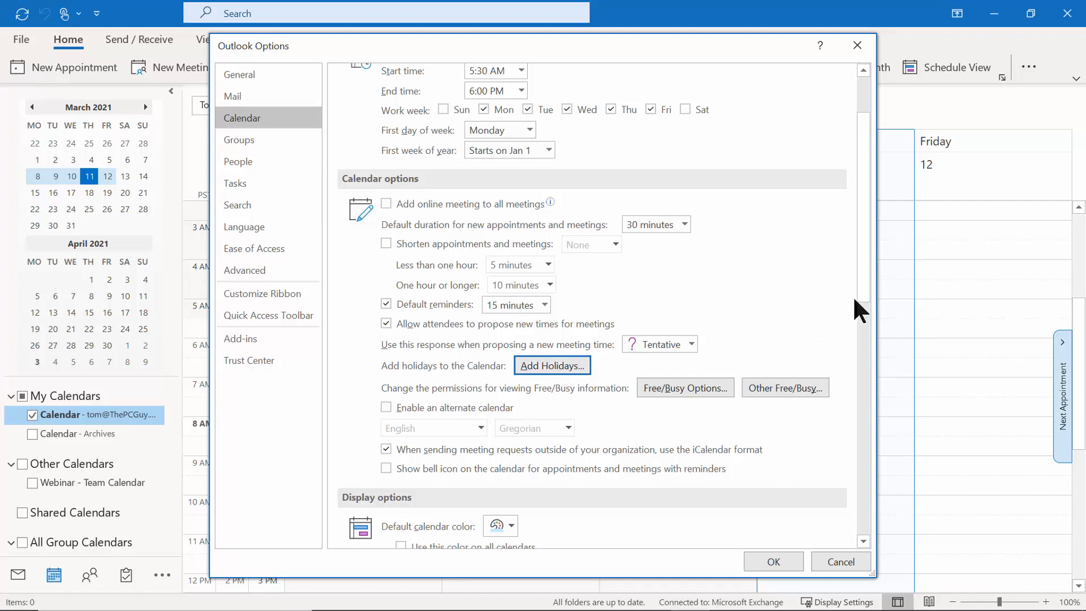
Step: Examine the calendar display options and the time zones available for the primary EST zone
drag(862, 292, 873, 440)
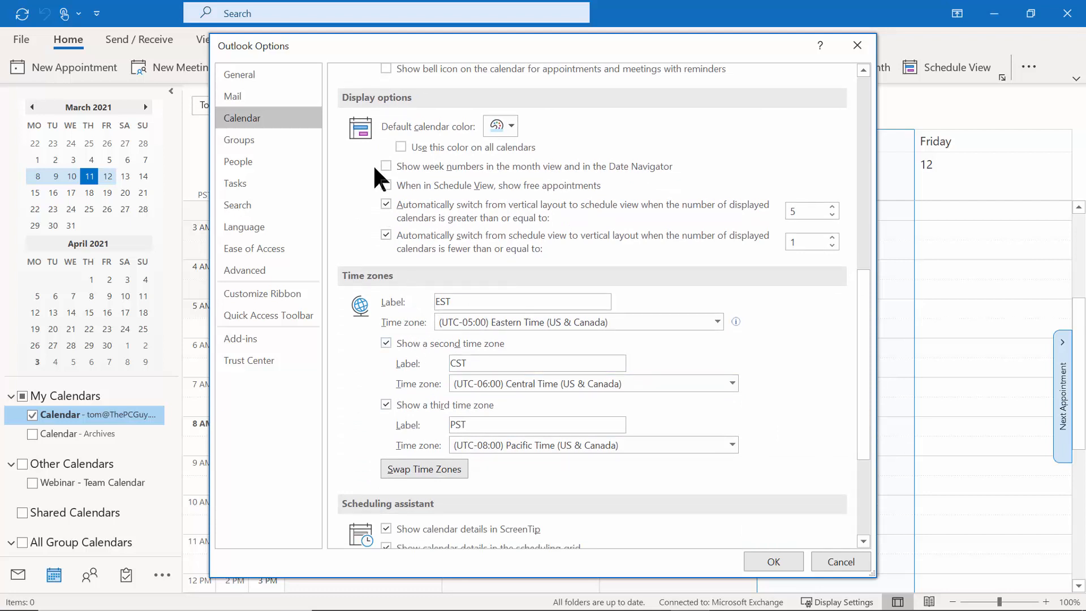
drag(335, 50, 449, 51)
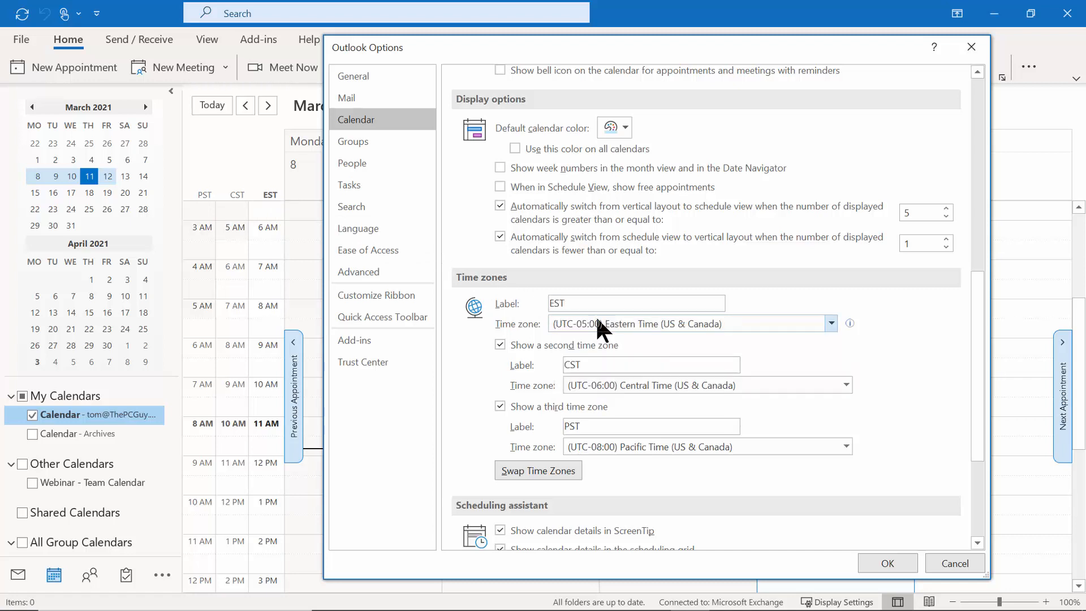
click(827, 330)
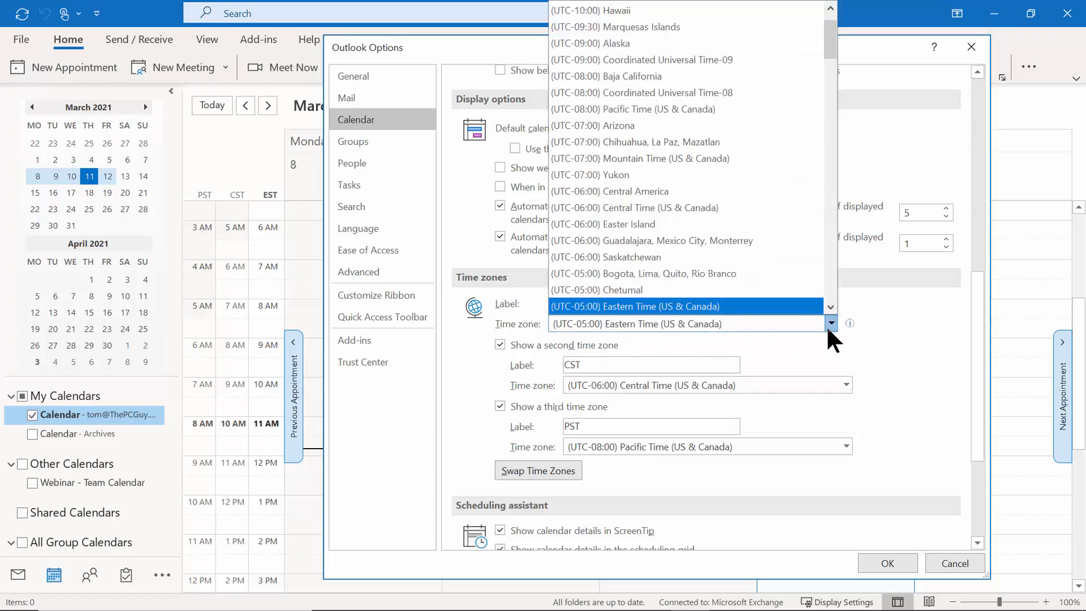
click(828, 330)
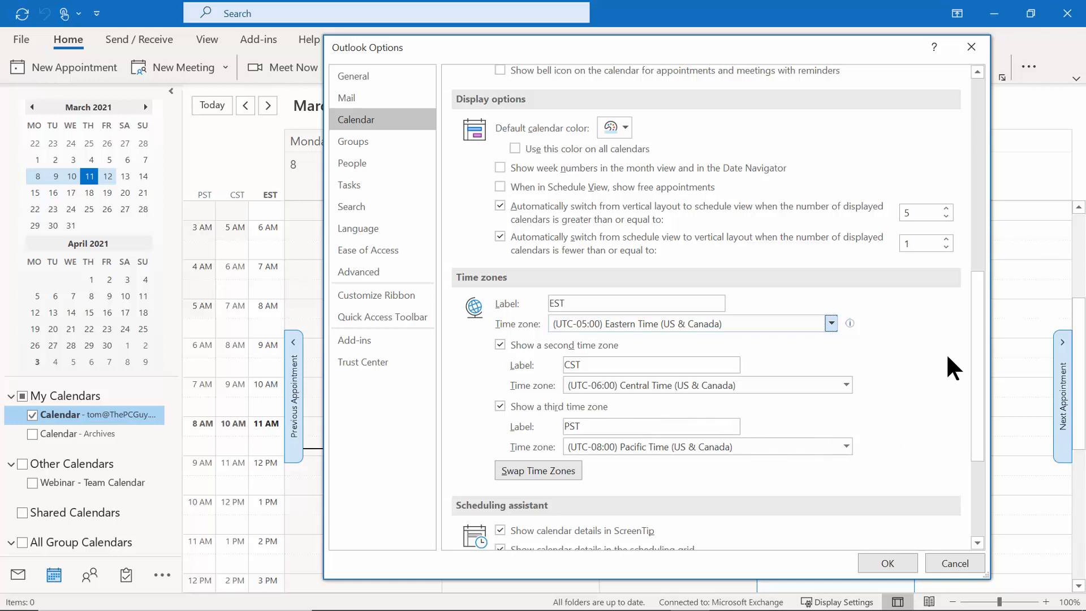
Step: Check the option for showing weather on the calendar, and close the options with OK
drag(975, 283, 973, 377)
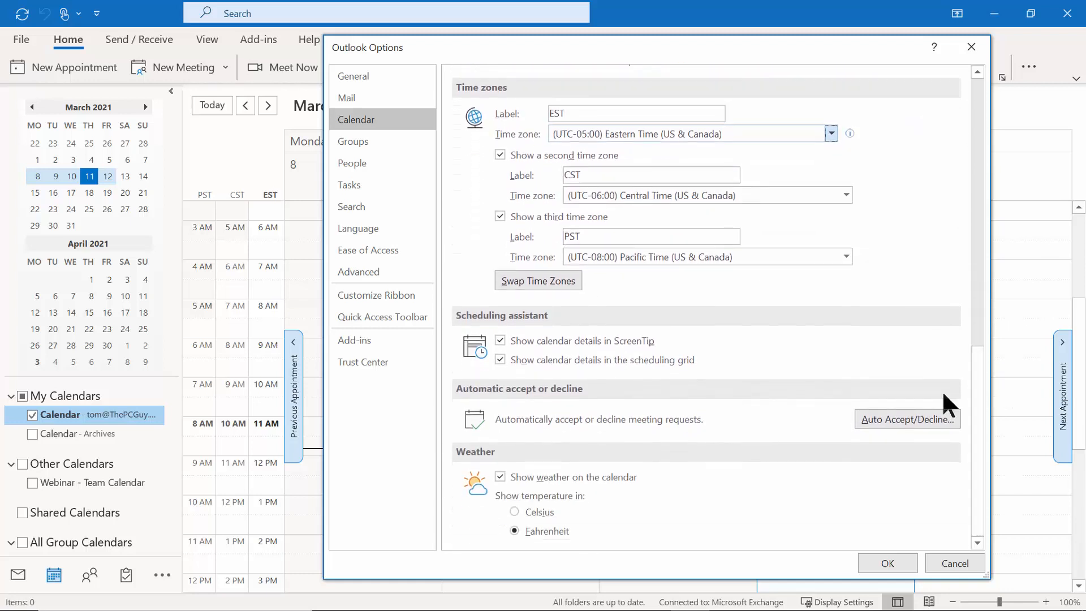
click(500, 480)
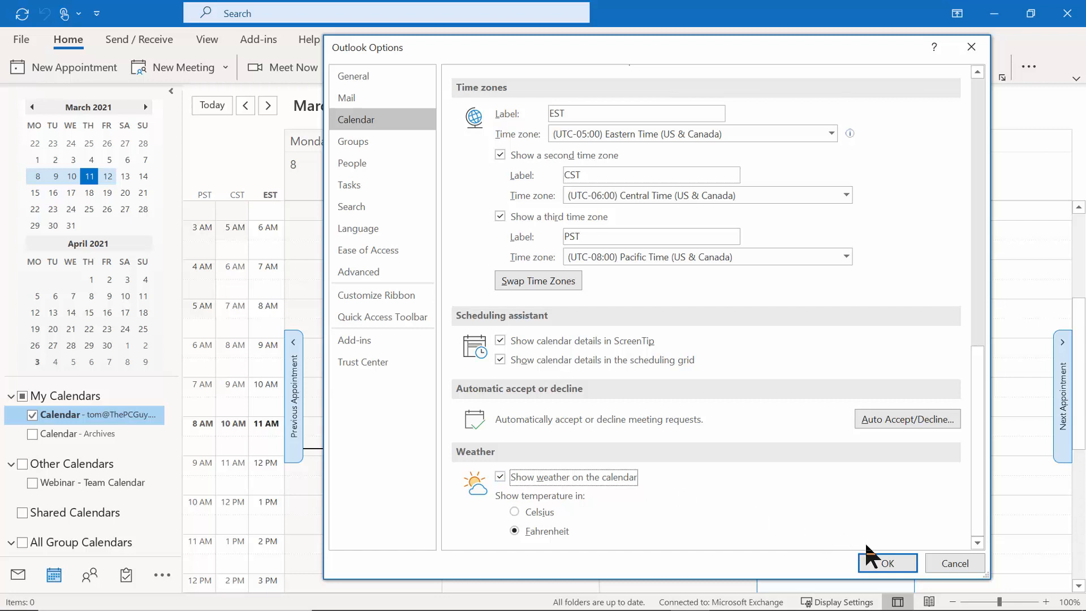
click(886, 561)
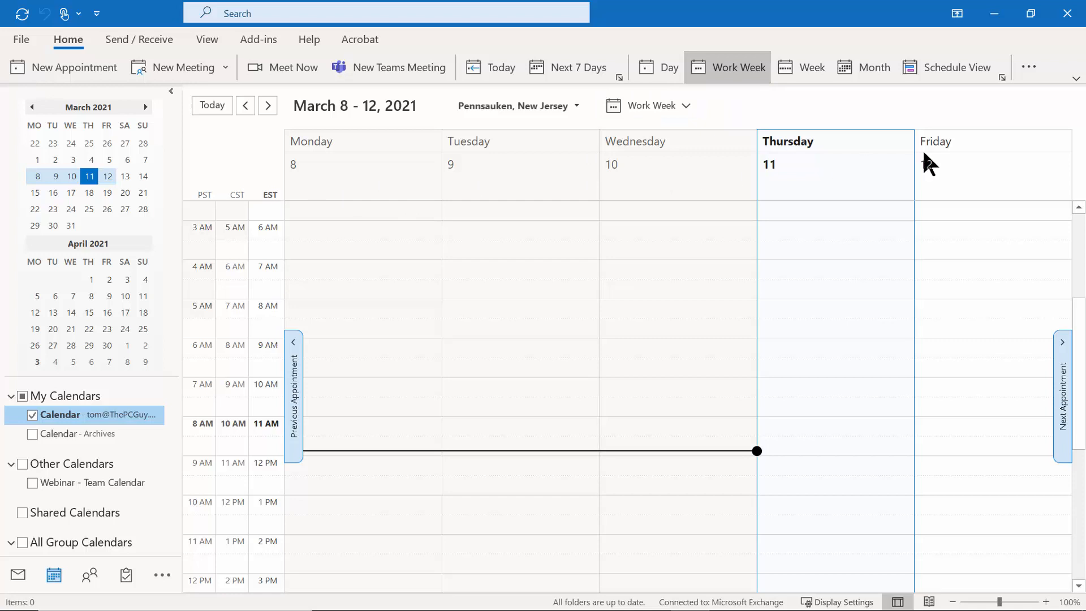
Step: Switch the calendar to Week view and choose Pennsauken, New Jersey as the weather location
click(795, 67)
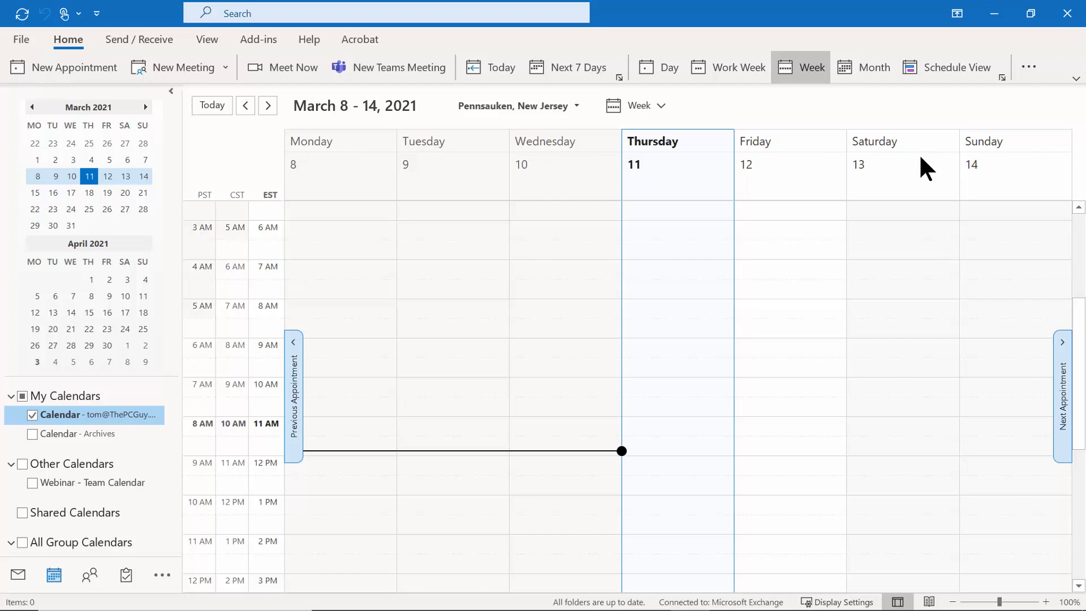
click(573, 107)
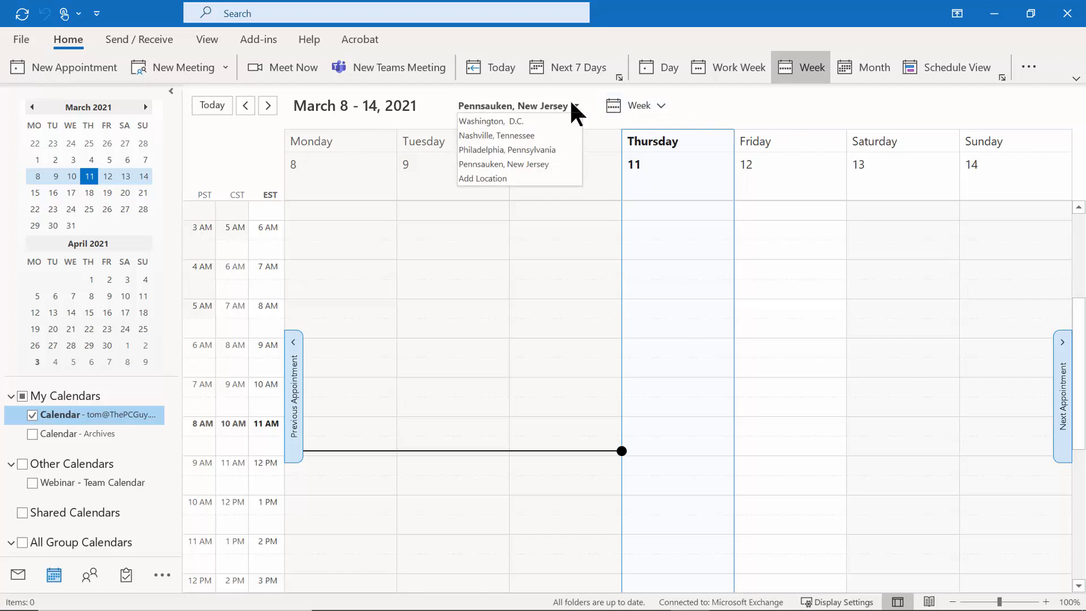
click(513, 165)
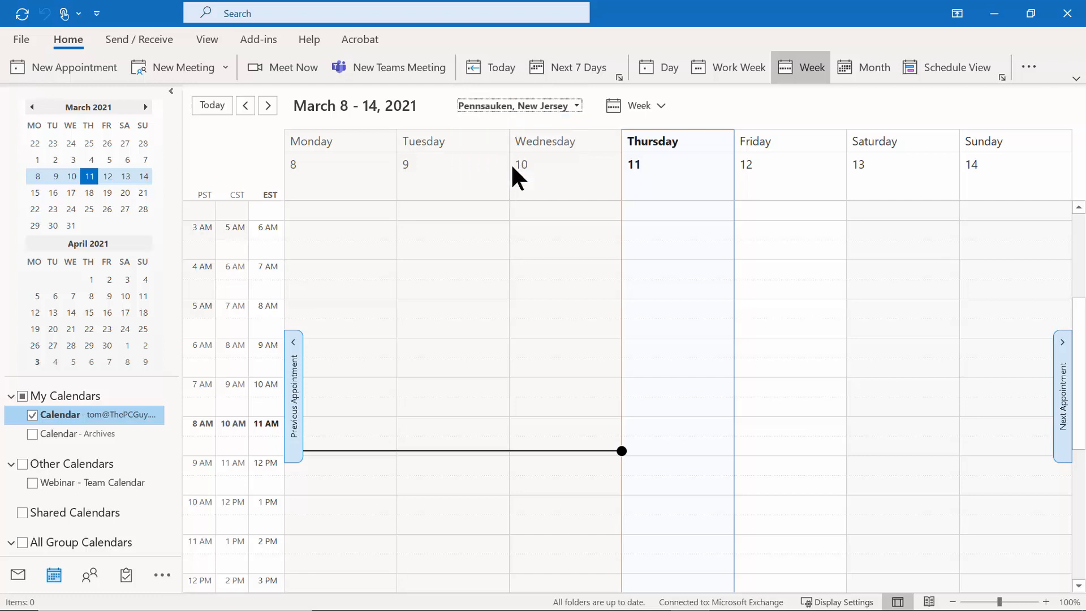
click(661, 106)
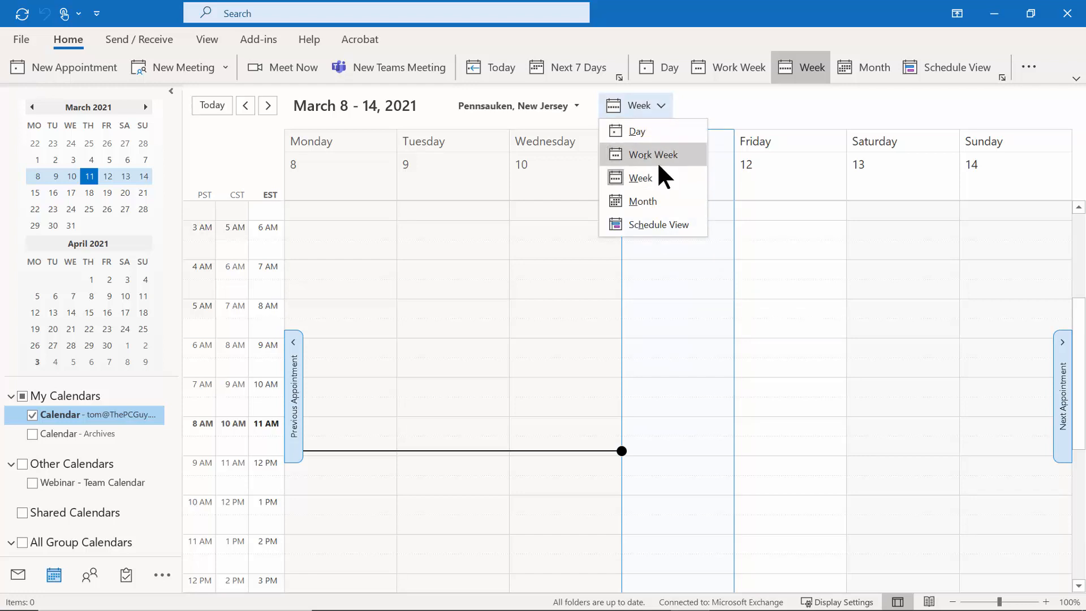
click(735, 94)
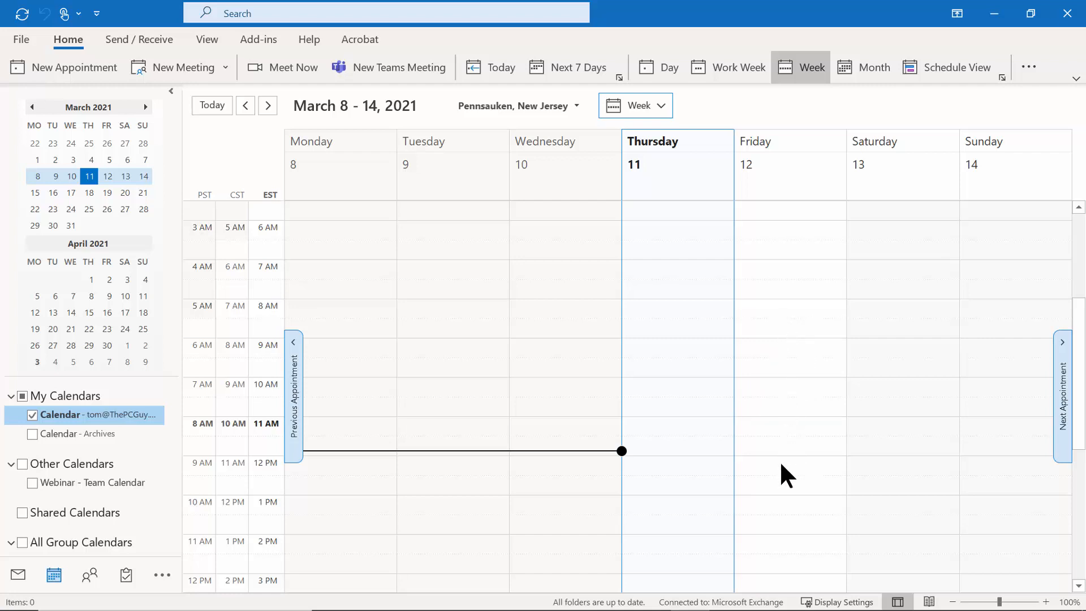
Step: Select the 1:00 PM to 2:00 PM slot on Friday, March 12, in the week calendar
drag(770, 496, 771, 523)
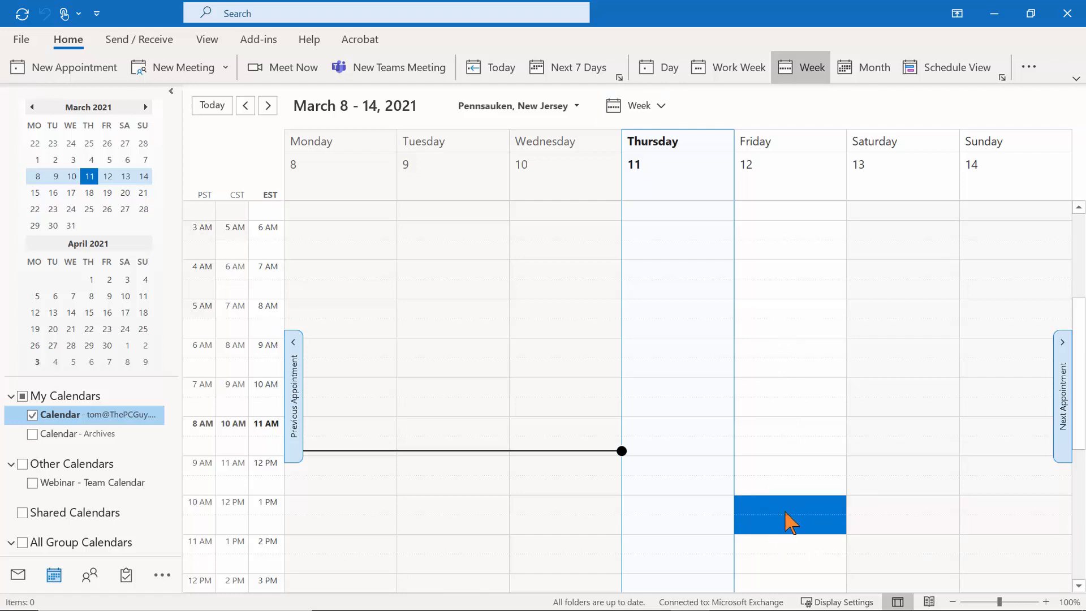
click(67, 64)
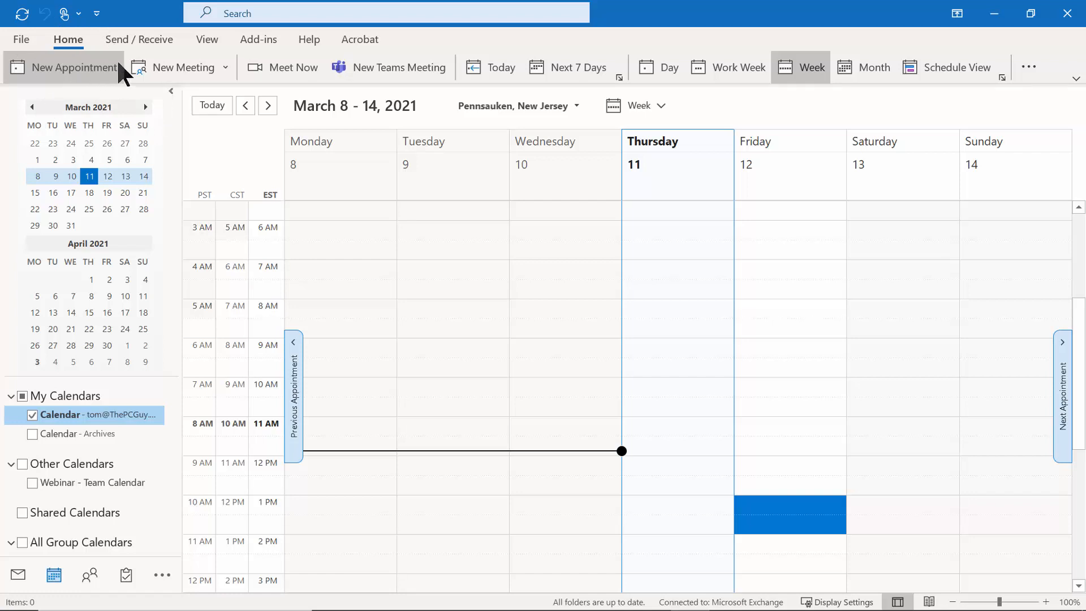
click(167, 69)
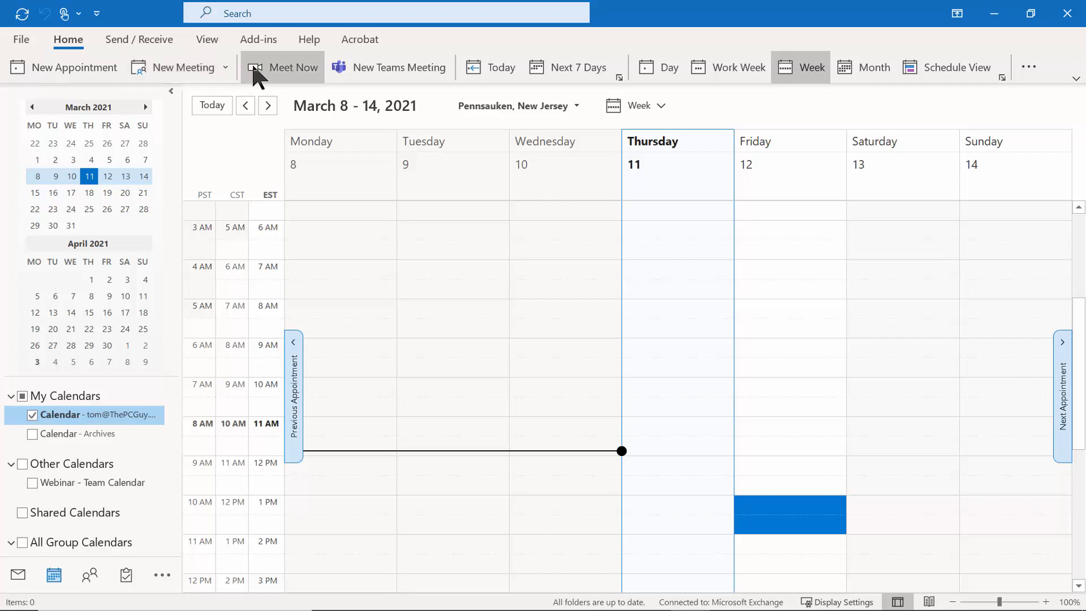
click(290, 70)
click(289, 72)
click(402, 64)
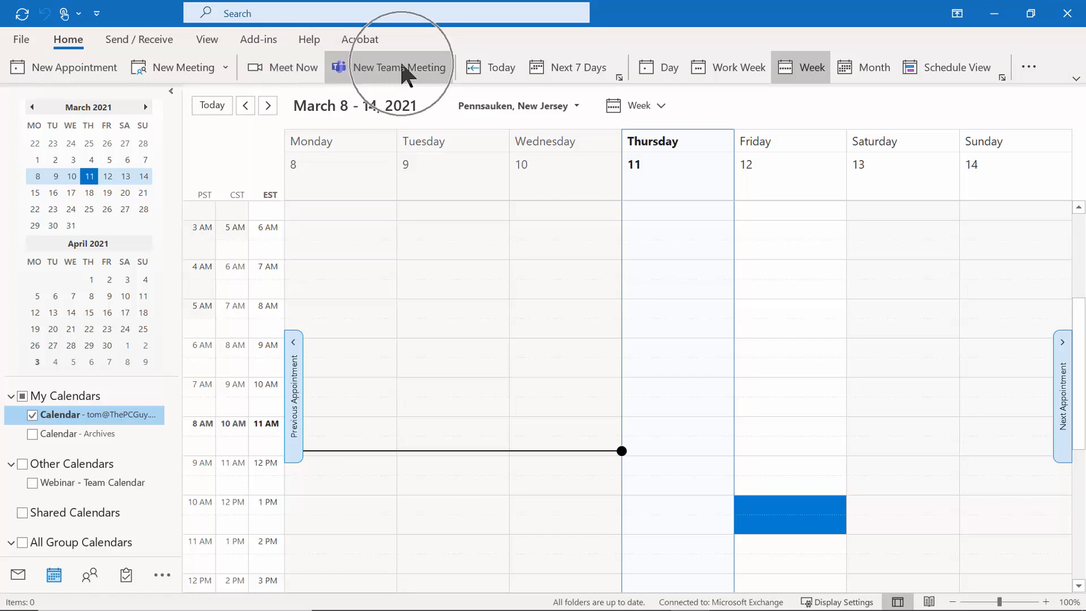
click(402, 64)
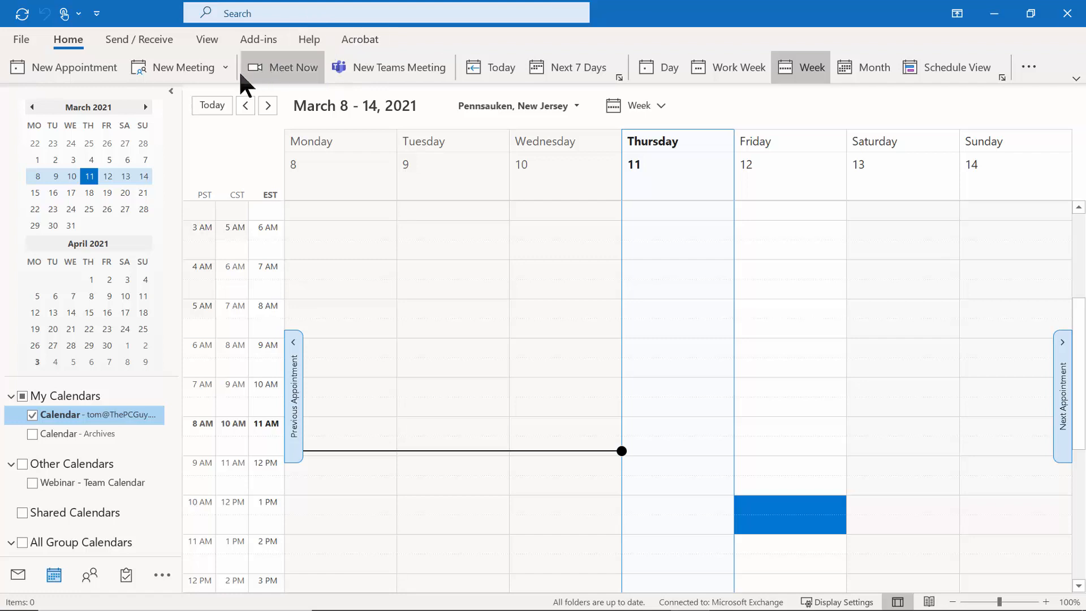
Step: Create an appointment in the selected slot with the title Staff Meeting
click(64, 73)
text(St)
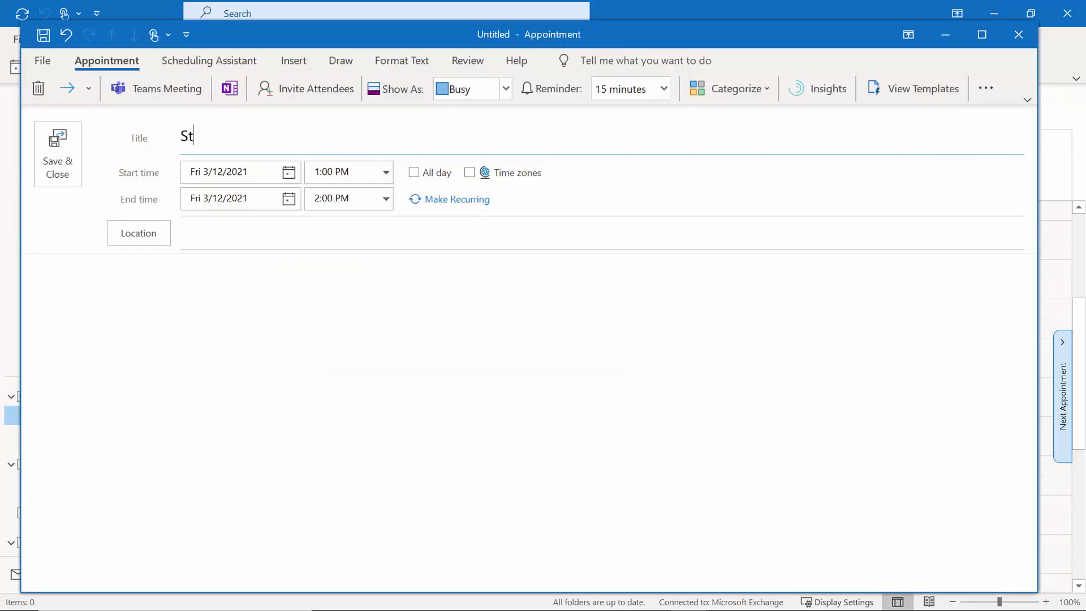
text(aff Metting)
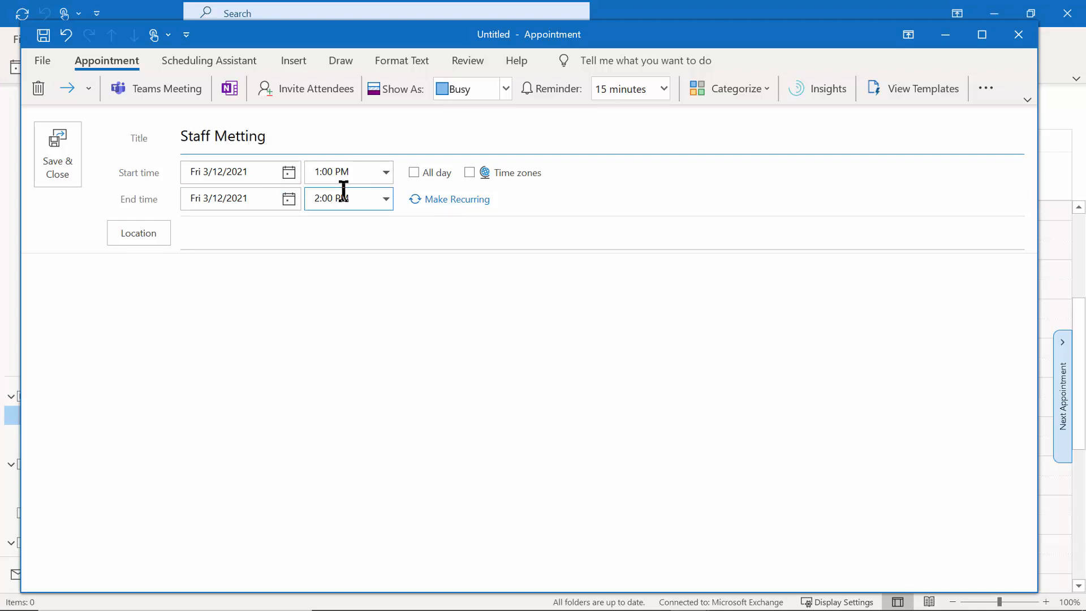
click(239, 138)
key(BackSpace)
text(e)
Step: Assign the For My Staff category to the Staff Meeting appointment, and save and close it
click(762, 88)
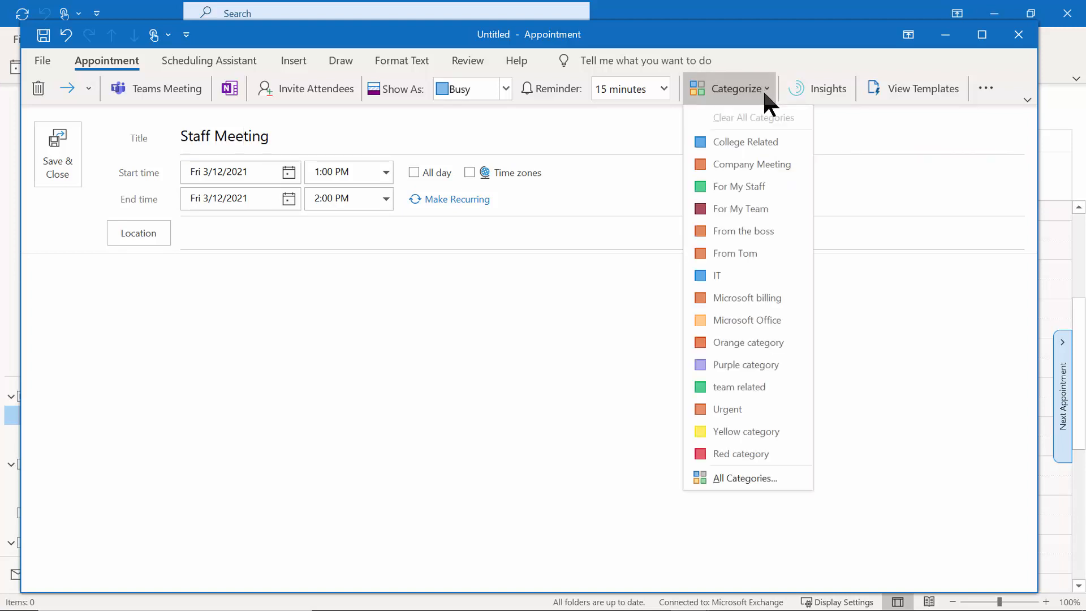
click(759, 188)
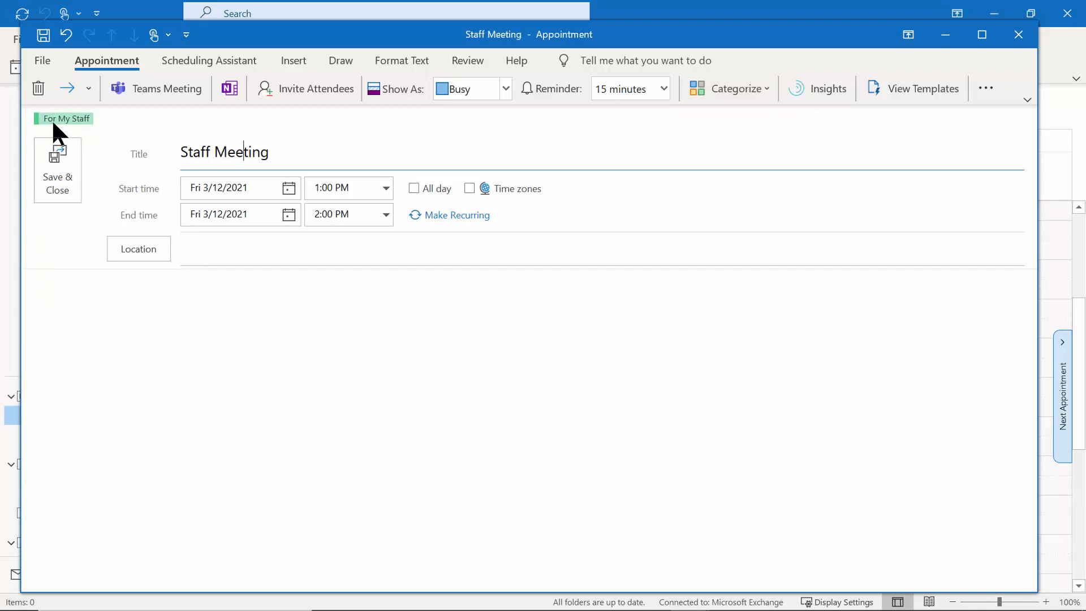
click(63, 172)
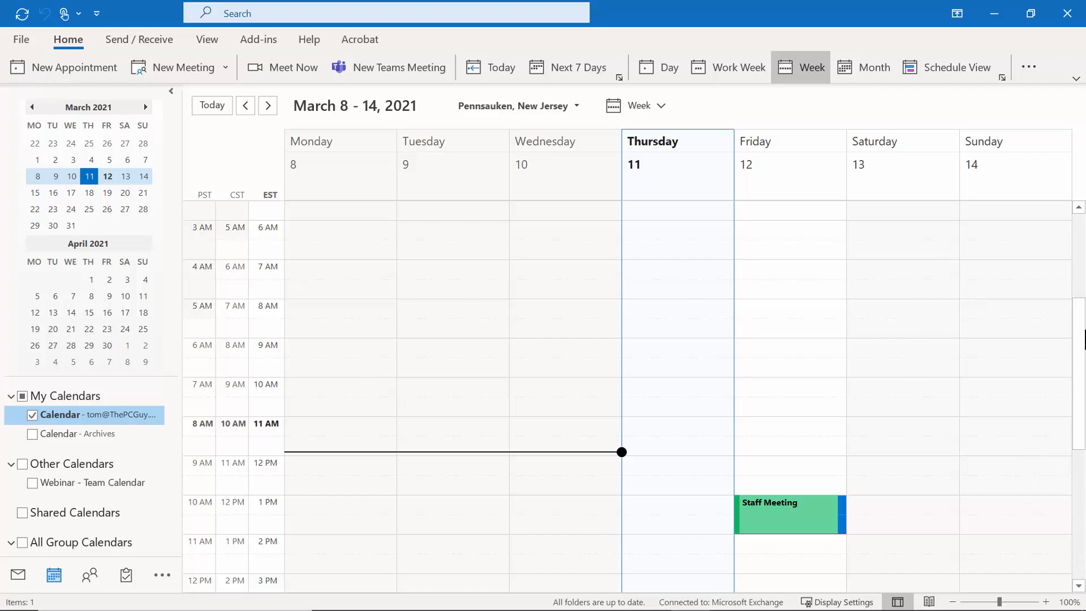
Step: Move the Staff Meeting appointment on Friday, March 12, to the 2:00 PM to 3:00 PM slot
drag(1081, 332, 1081, 394)
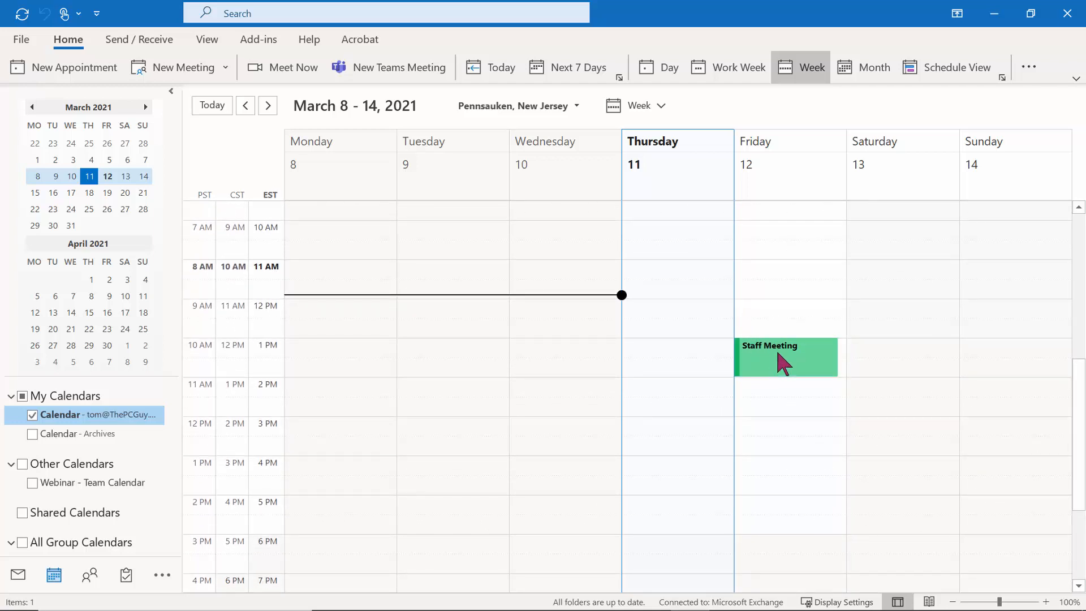
drag(775, 348, 785, 386)
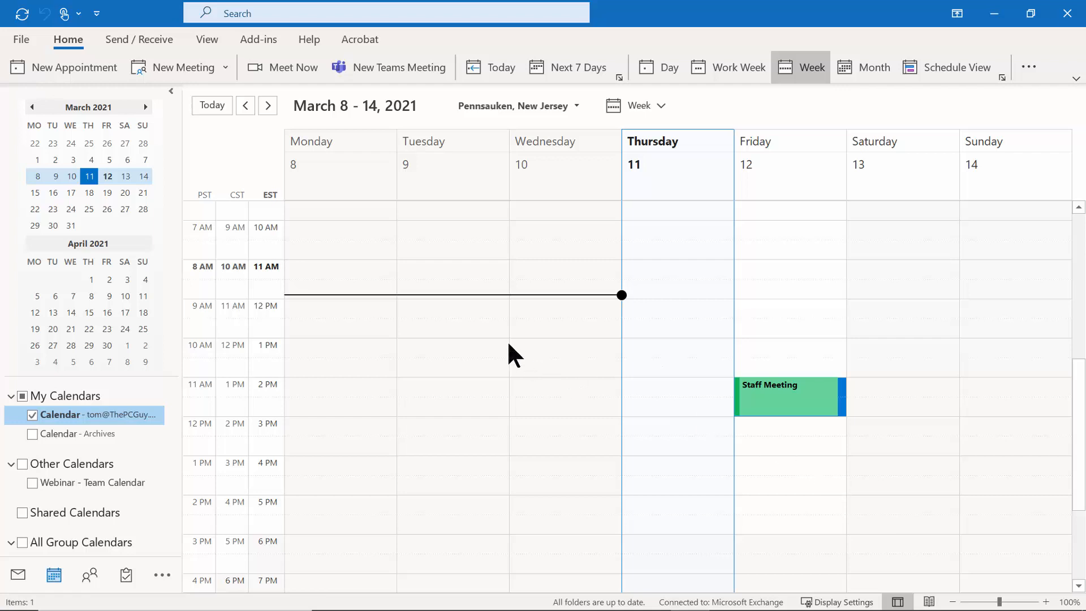
Step: Create a Team Meeting appointment for Monday, March 15, 1:00 PM to 2:00 PM, and assign it the For My Team category
click(271, 110)
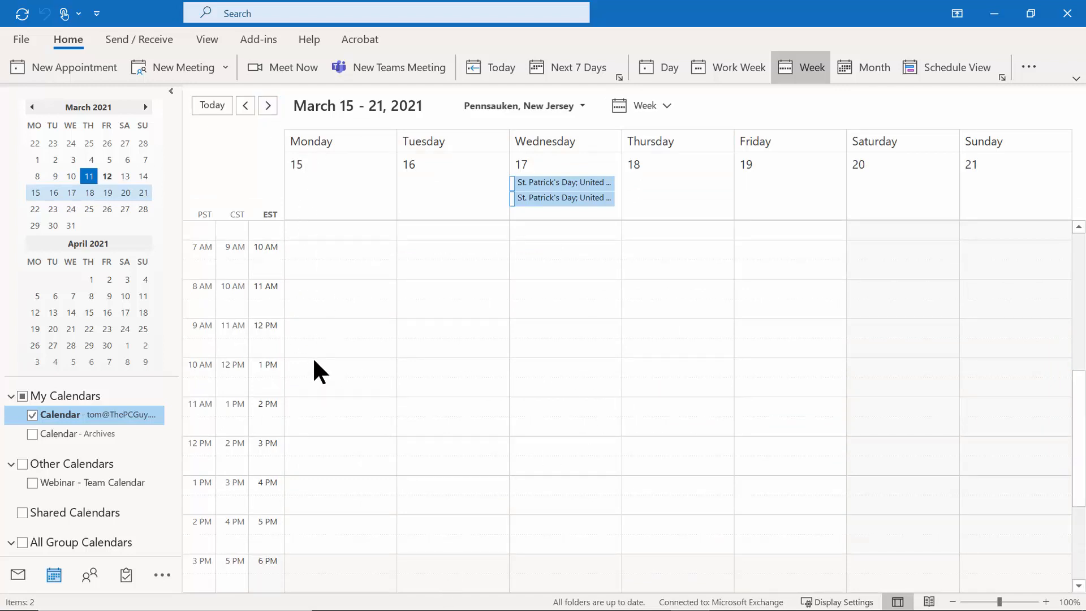
drag(312, 363, 318, 382)
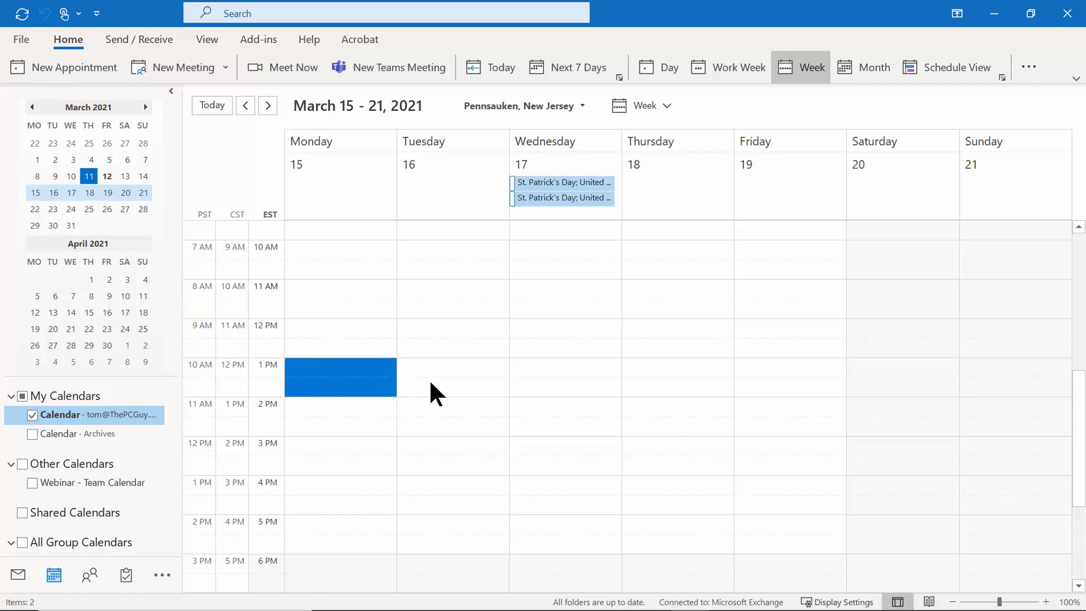
click(71, 65)
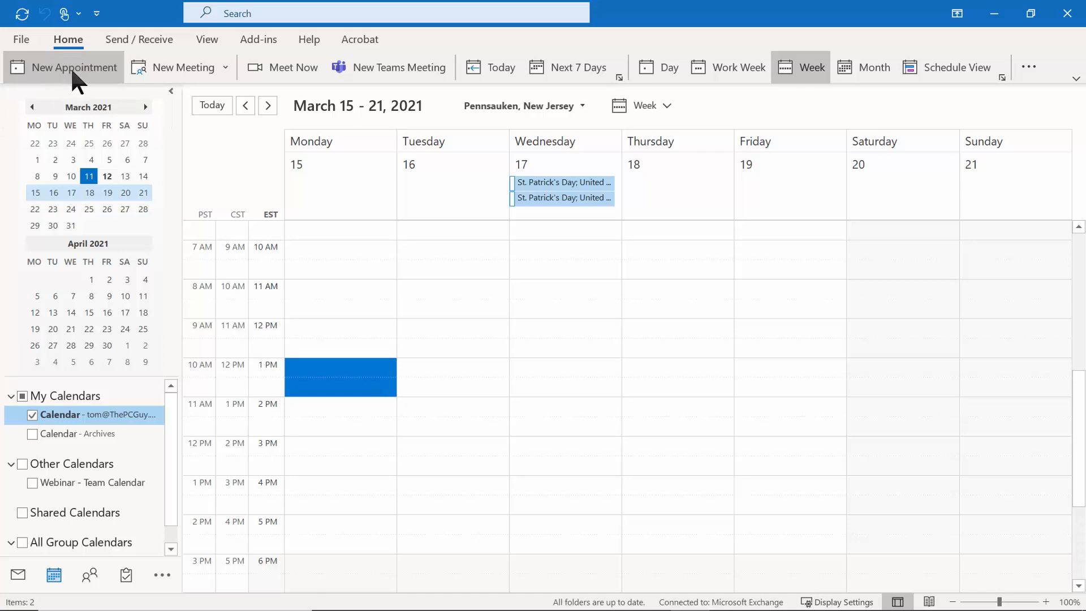
text(Tem)
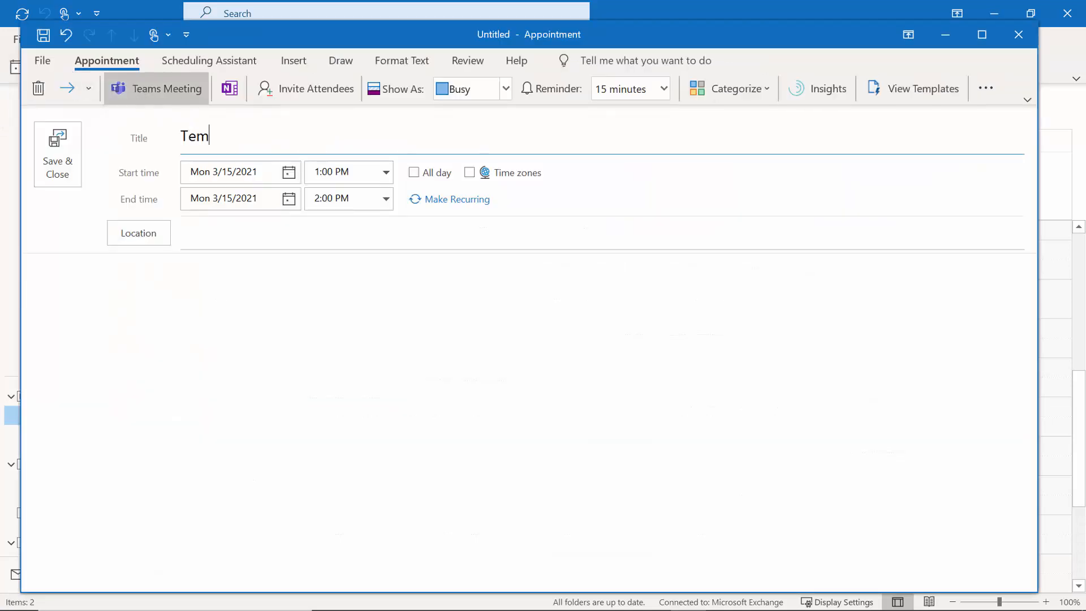
key(BackSpace)
text(am Meeting)
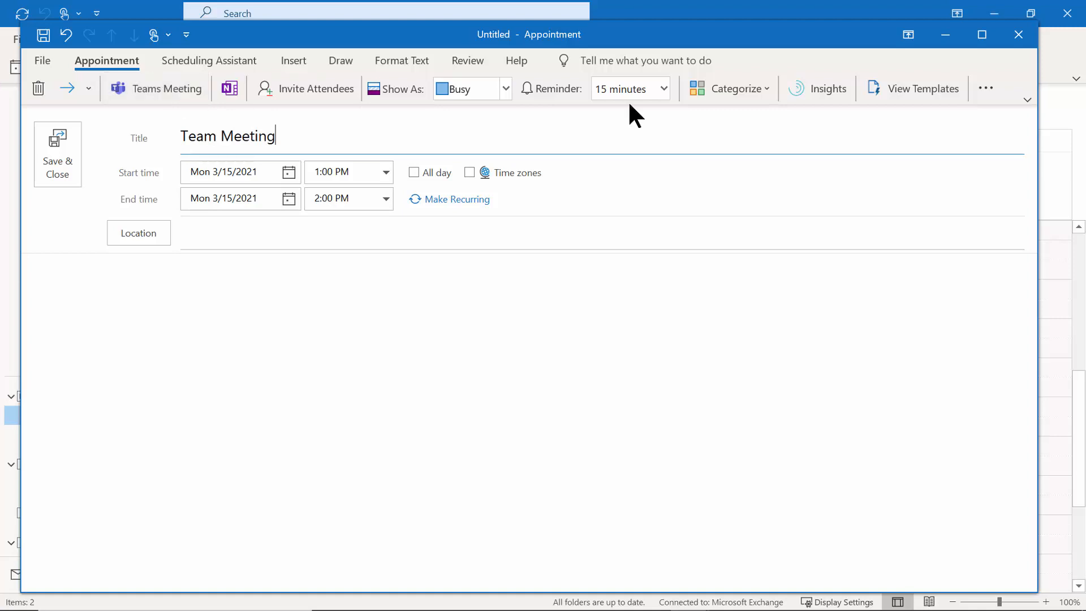
click(763, 89)
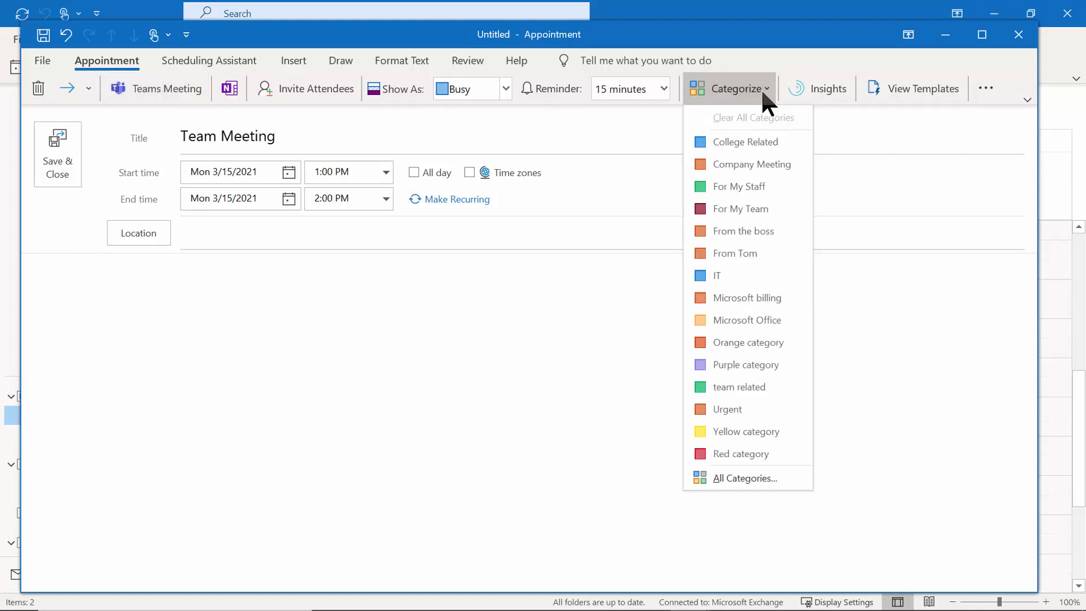
click(737, 211)
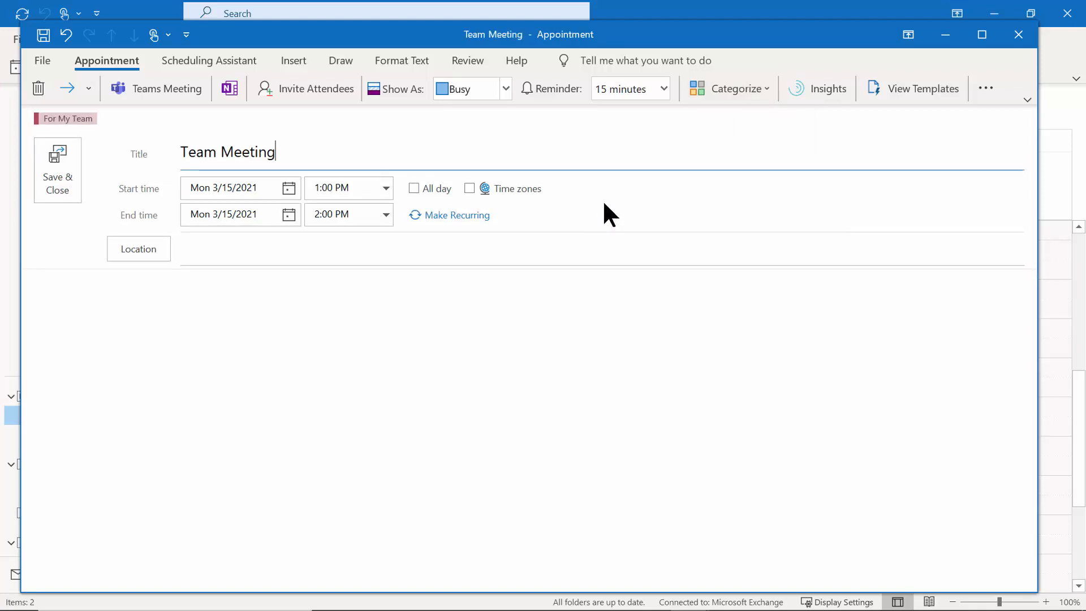
Step: Open the Team Meeting recurrence settings and examine the monthly and yearly pattern options
click(449, 216)
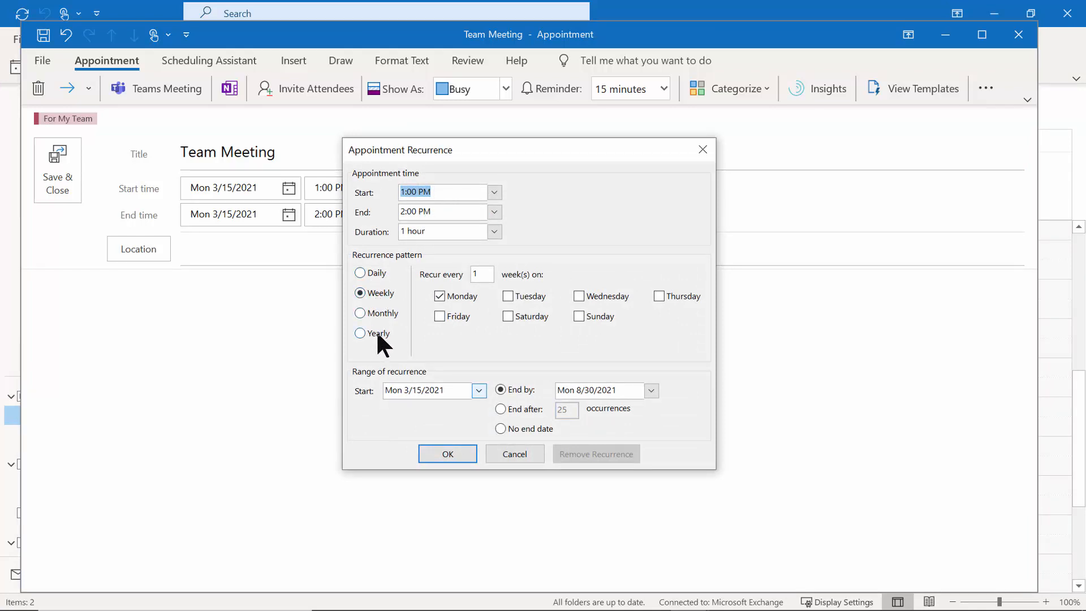
click(360, 293)
click(360, 313)
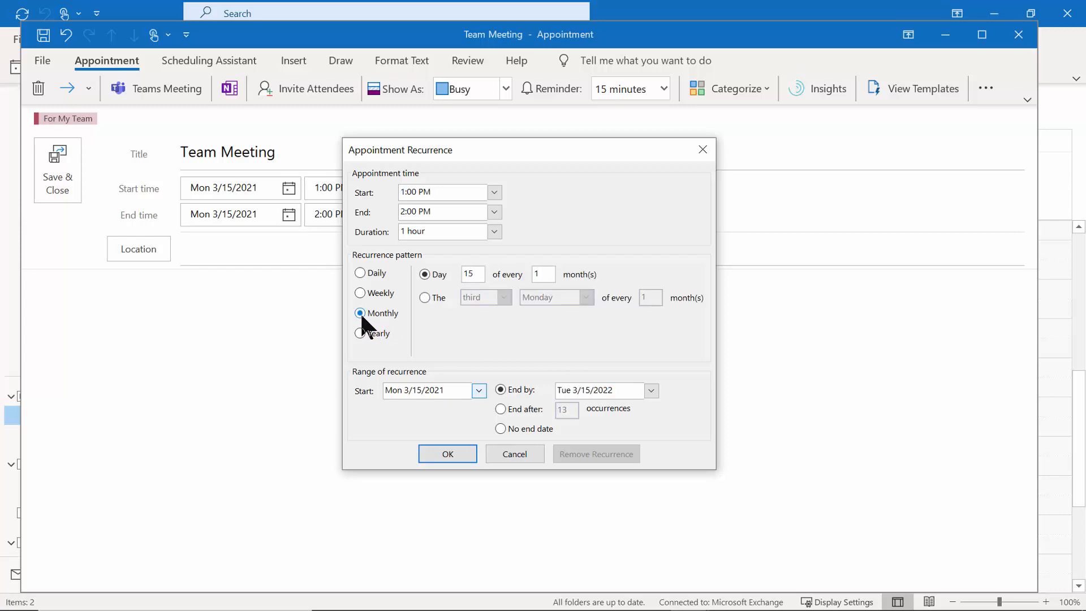
click(456, 267)
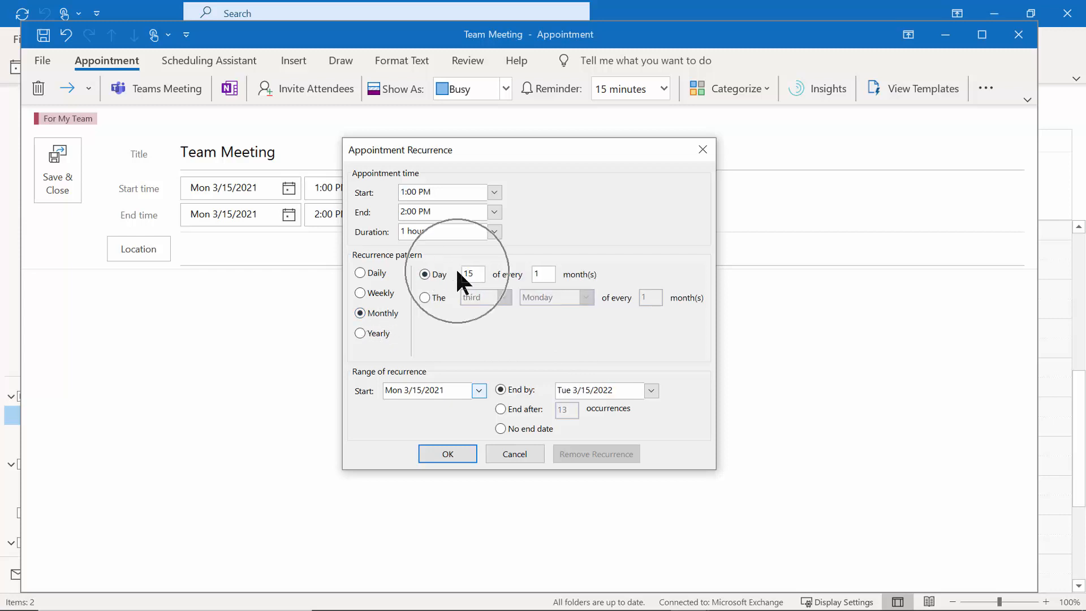
click(430, 299)
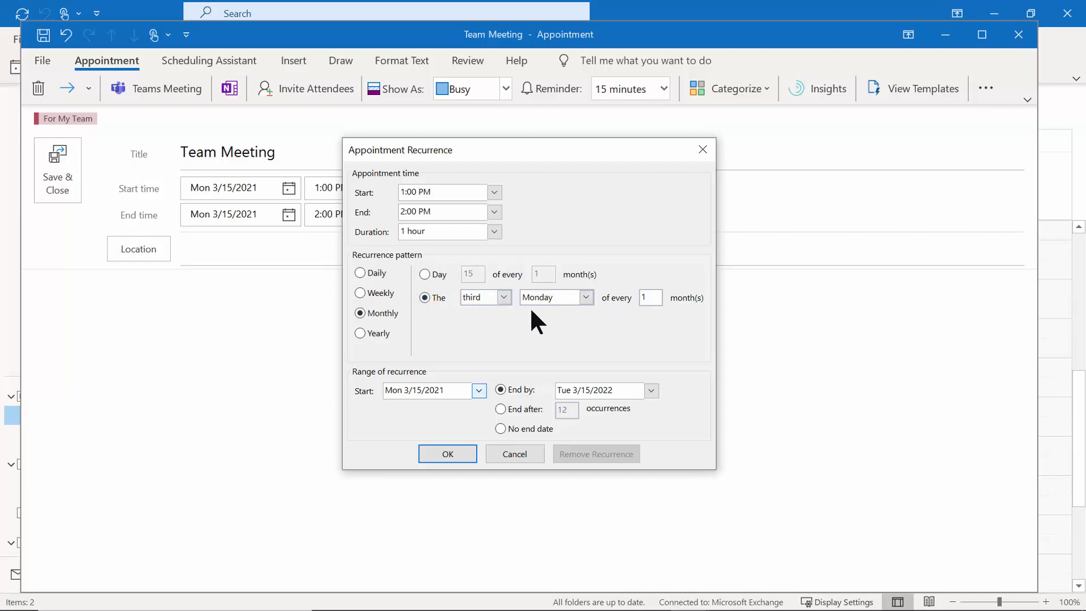
click(504, 297)
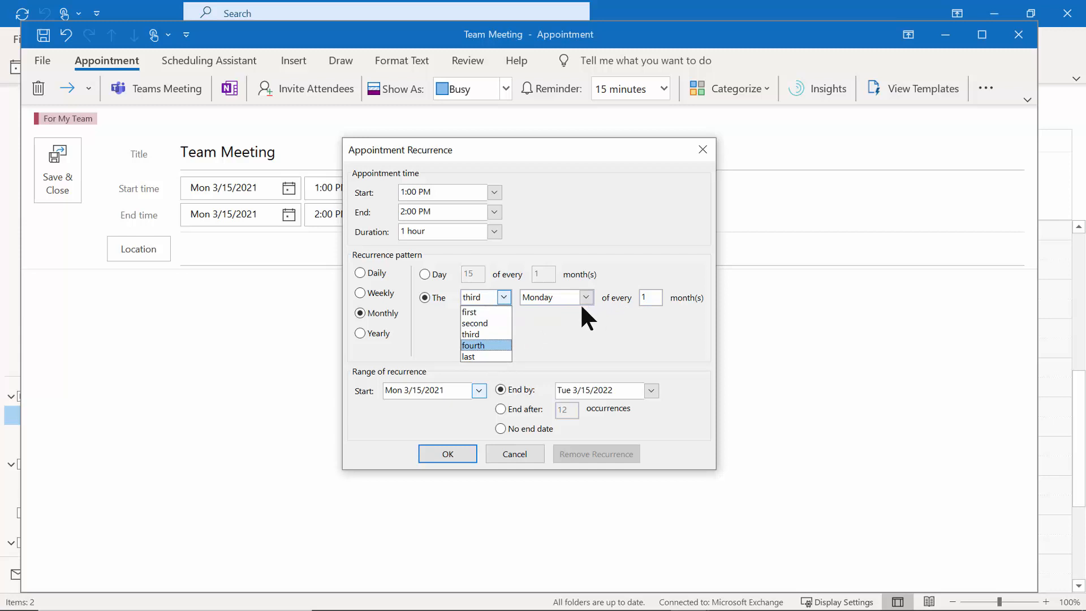
click(576, 330)
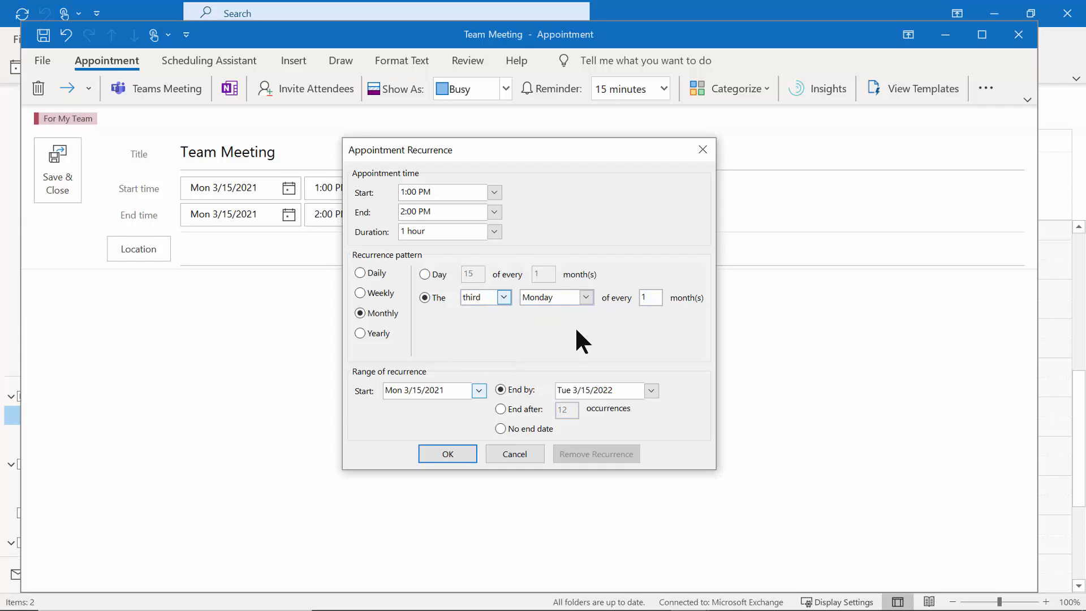
click(385, 313)
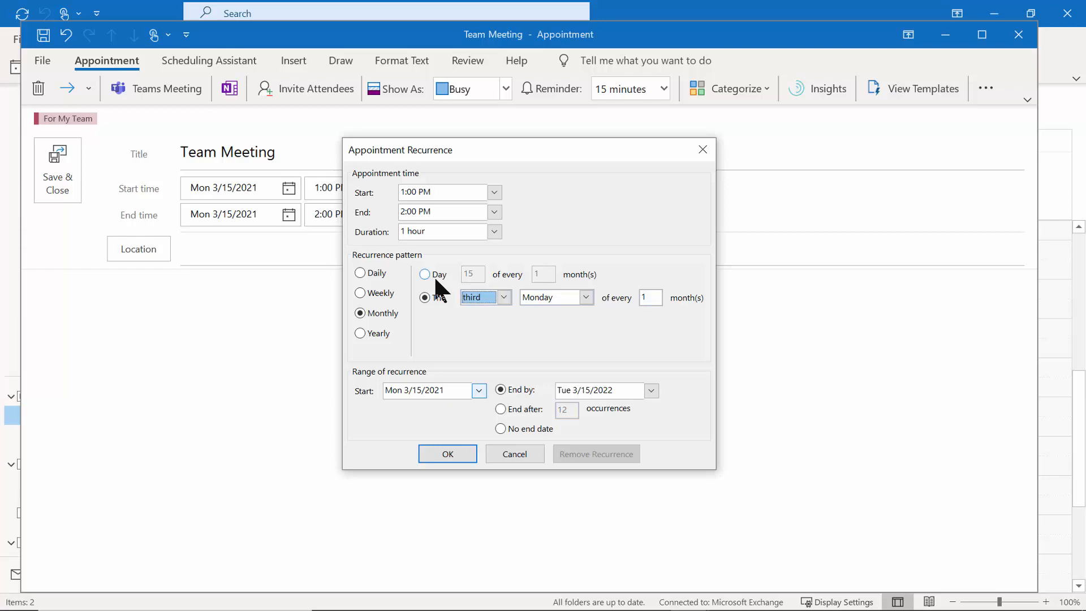
click(504, 298)
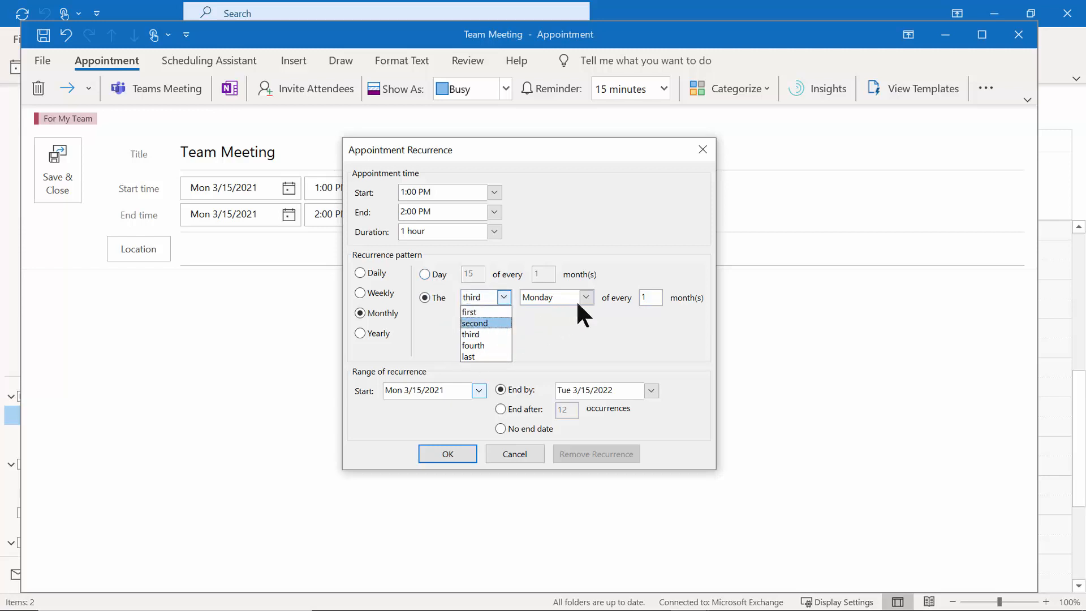
click(589, 290)
click(589, 290)
click(589, 289)
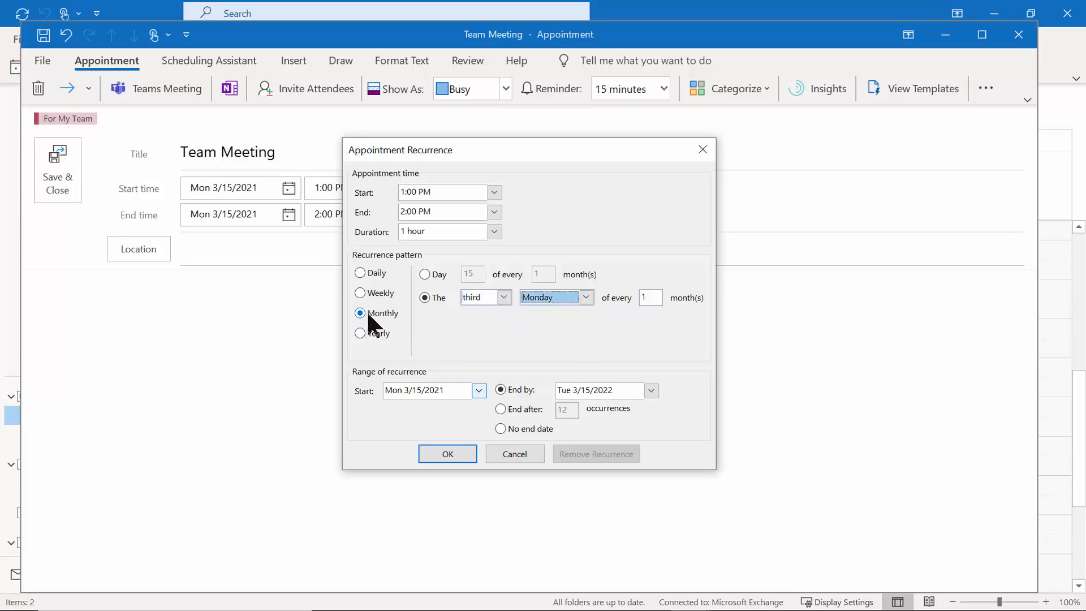
click(366, 333)
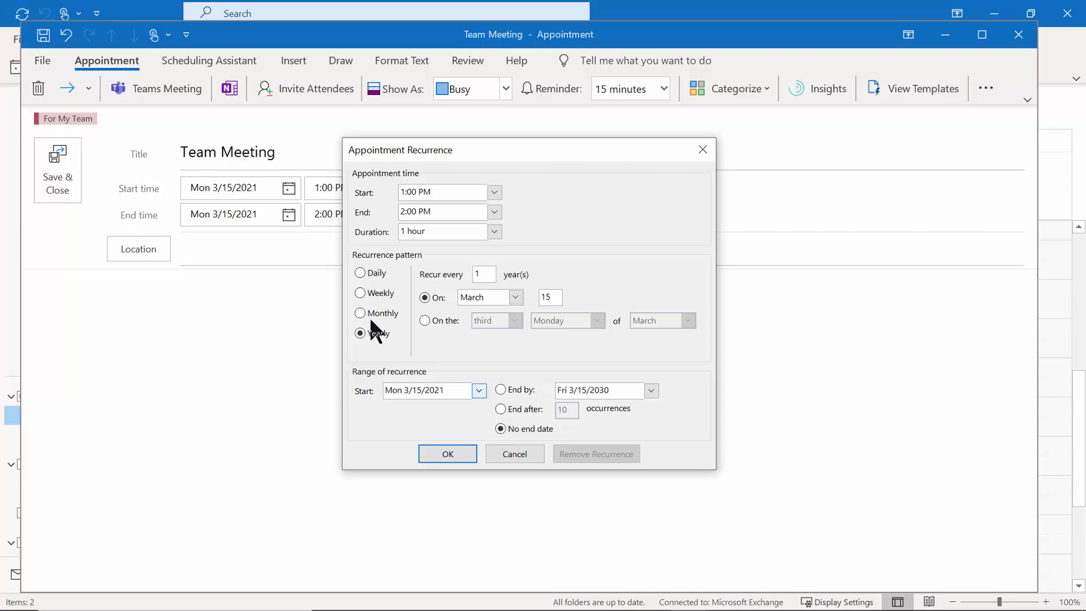
Step: Make the Team Meeting recur weekly on Monday from 3/15/2021 until 8/30/2021, and save and close the series
click(367, 289)
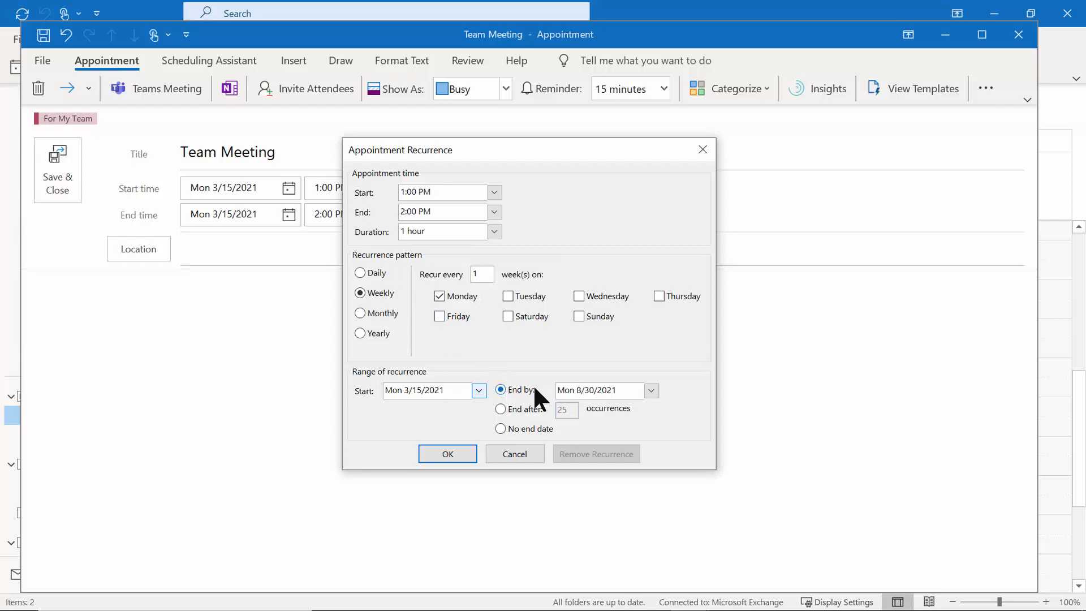
click(588, 391)
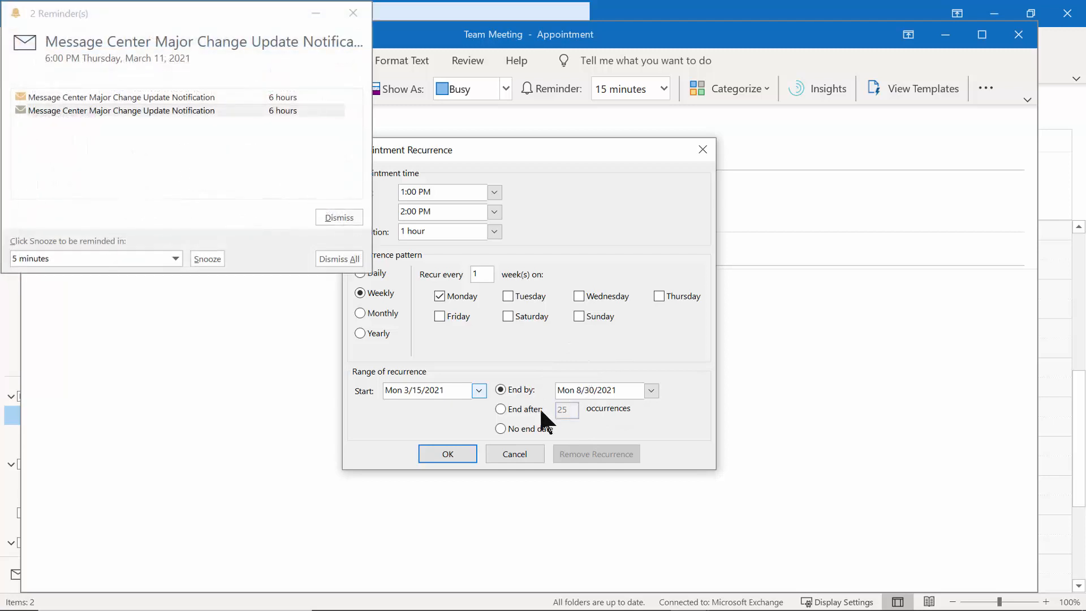
key(ctrl)
key(ctrl)
key(ctrl)
mouse_move(1025, 606)
click(443, 456)
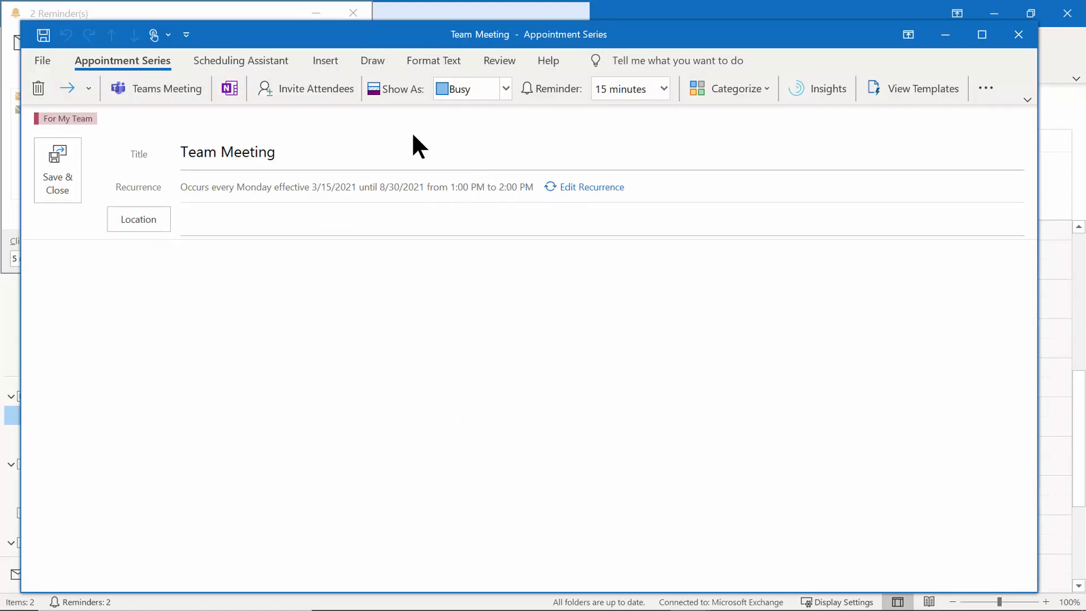
click(584, 191)
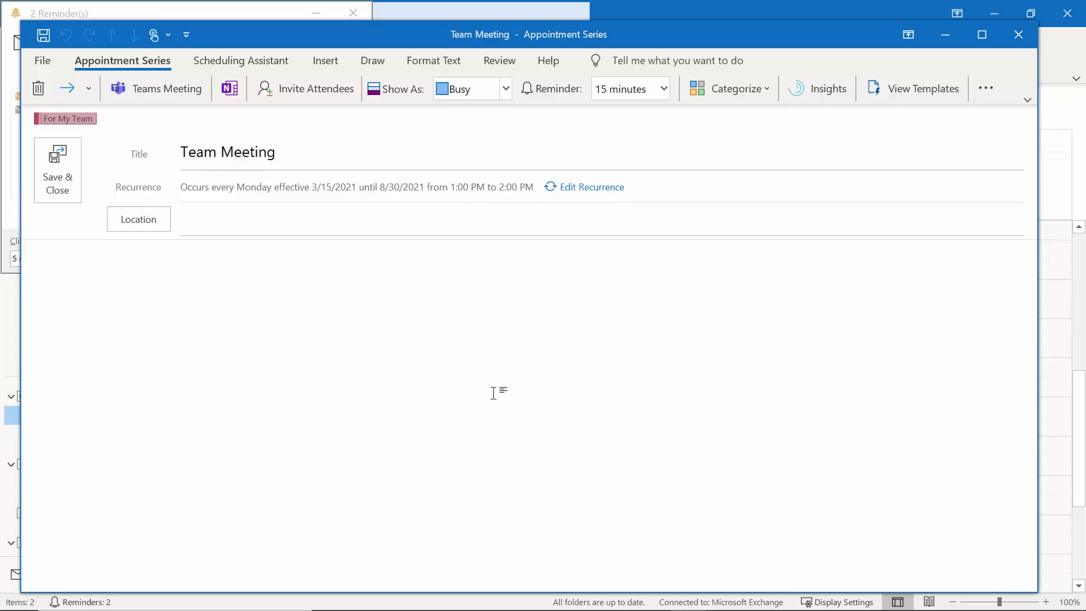
click(59, 168)
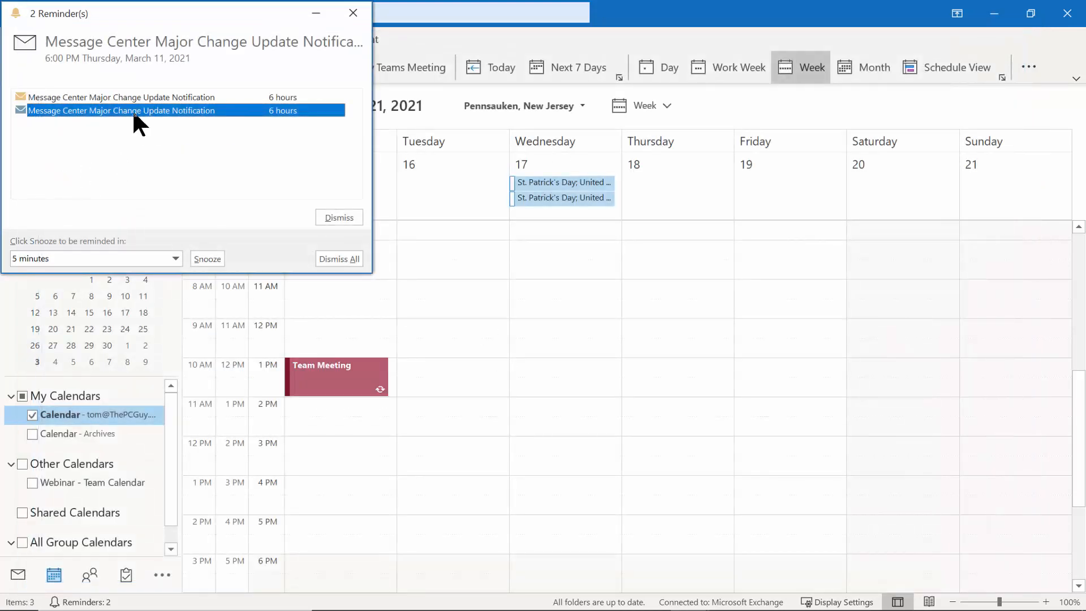
Step: Snooze both Message Center update reminders for 5 minutes
click(176, 259)
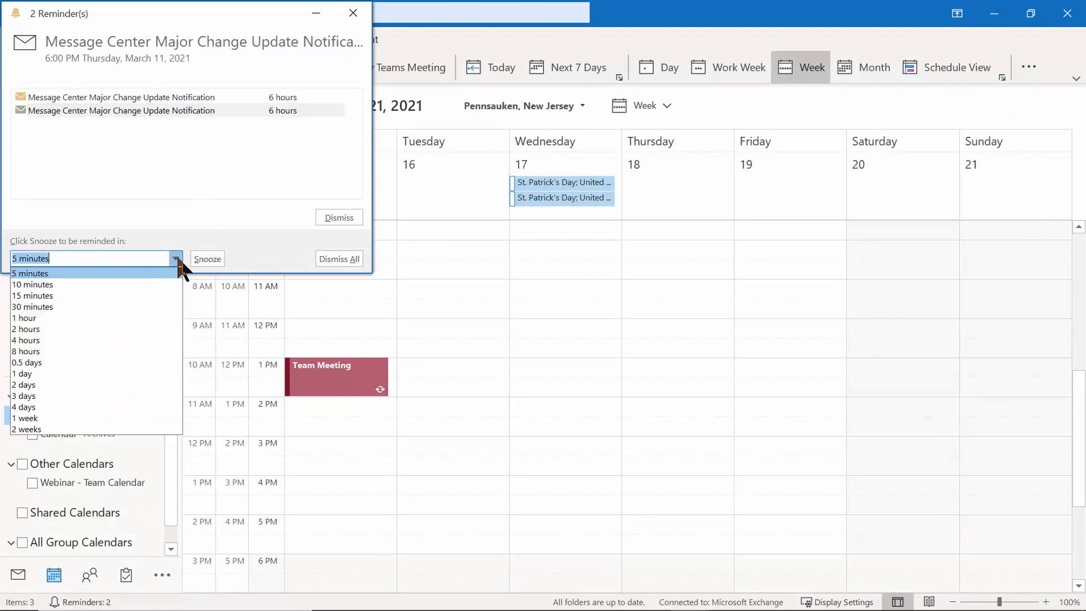
click(77, 267)
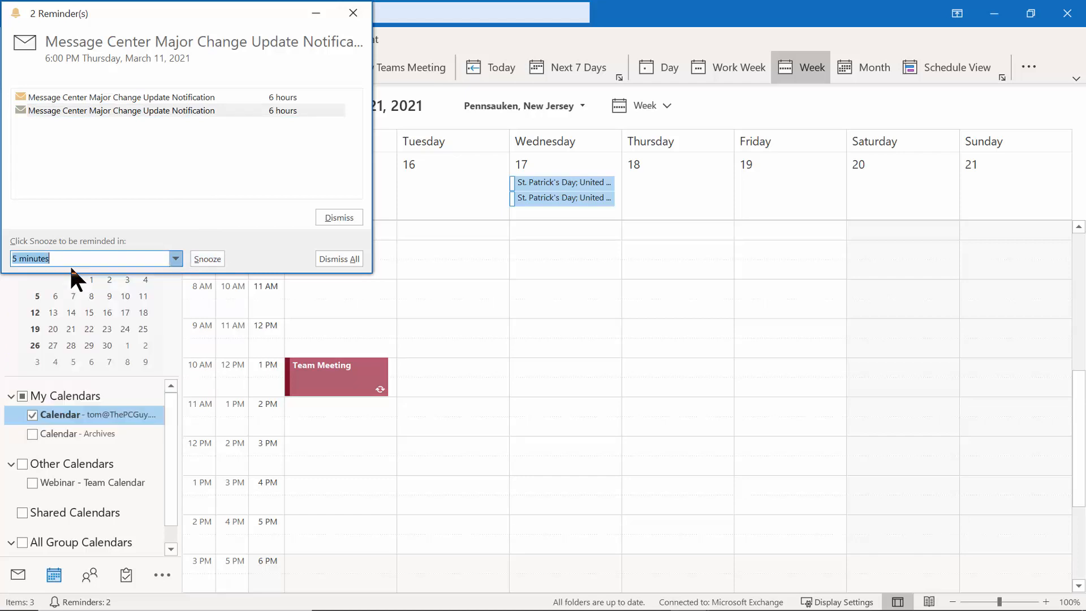
click(220, 258)
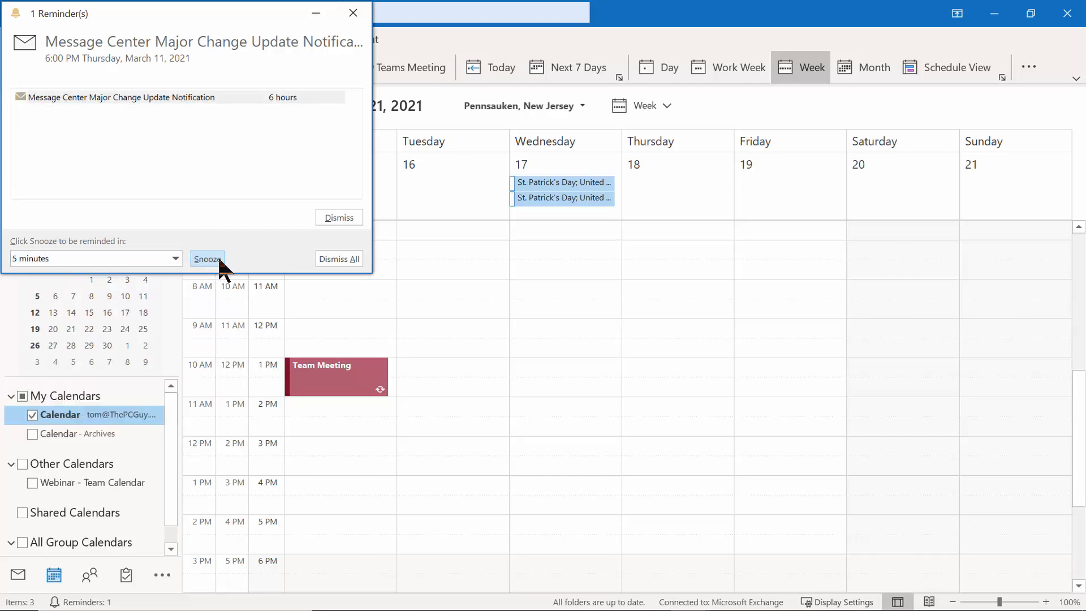
click(214, 260)
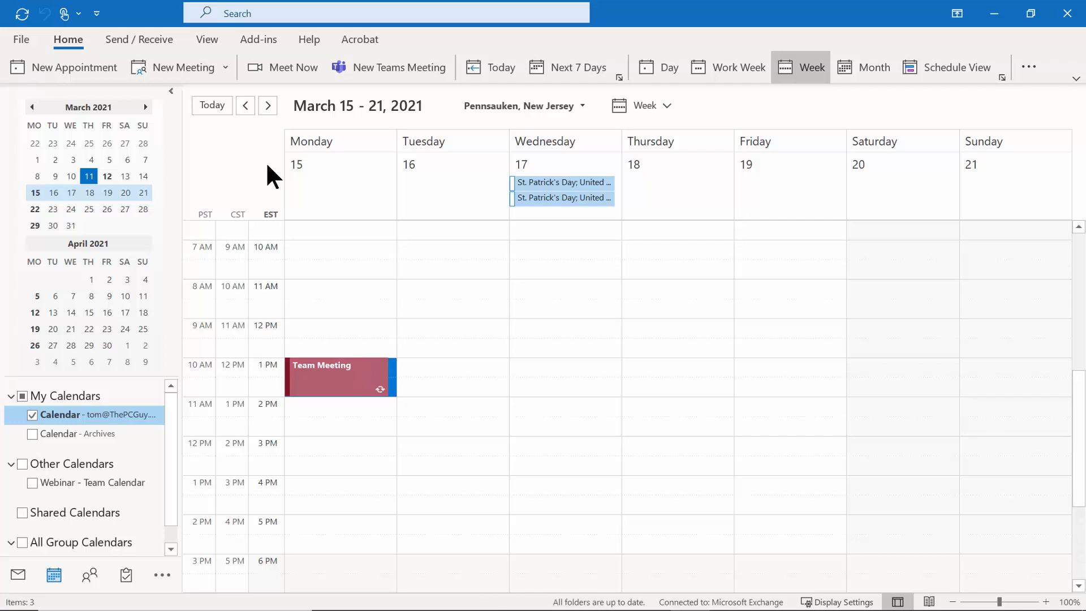
Step: Page the calendar forward week by week to May 31 - June 6, 2021, to check the recurring Team Meeting
click(269, 106)
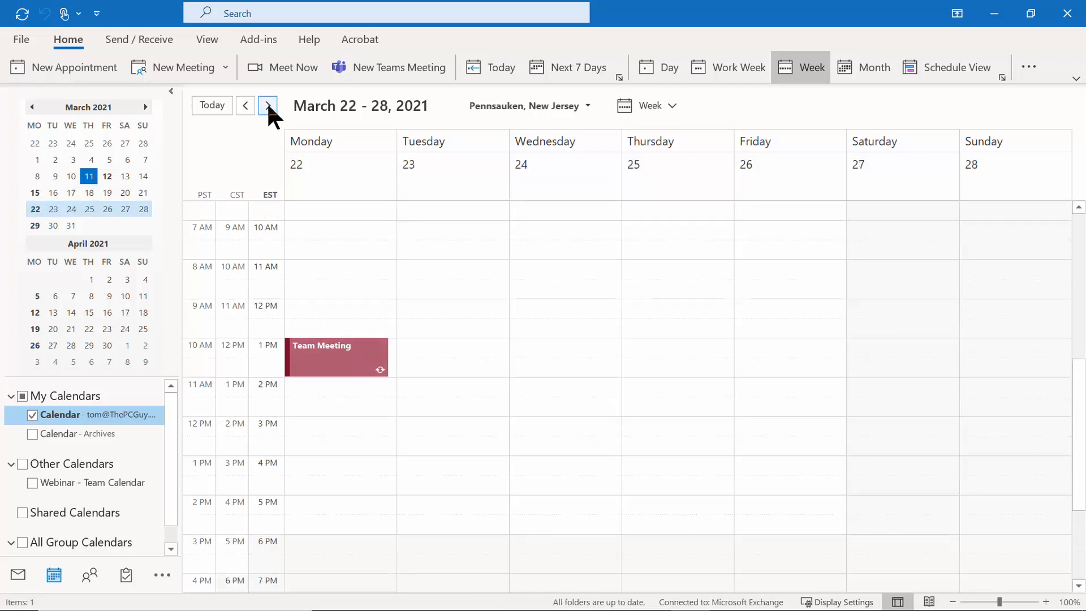
click(268, 106)
click(268, 106)
click(268, 107)
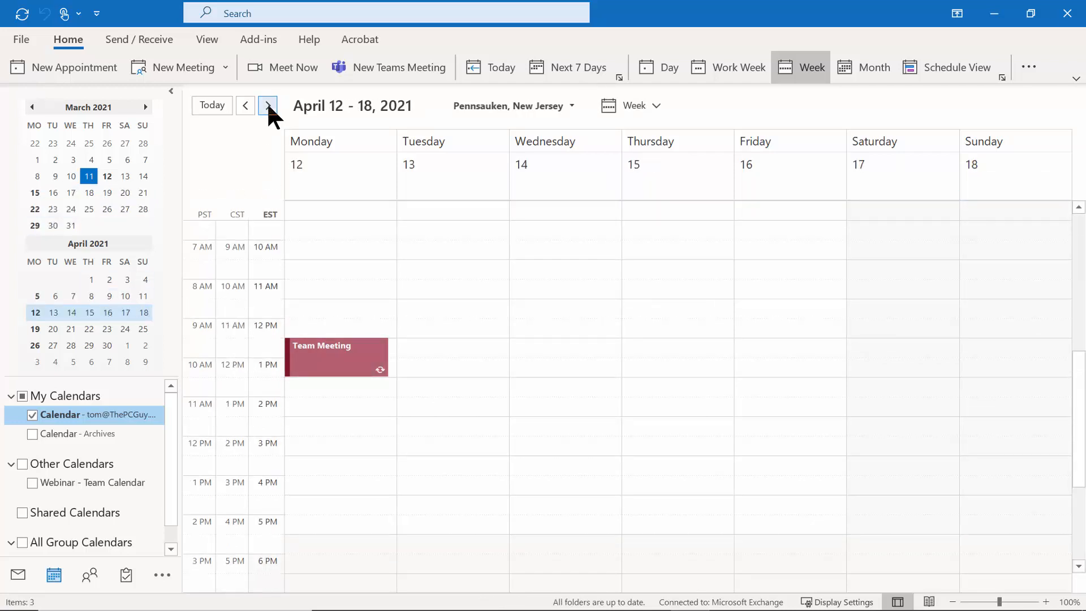
click(269, 106)
click(268, 106)
click(268, 107)
click(268, 106)
click(268, 106)
click(268, 106)
click(269, 107)
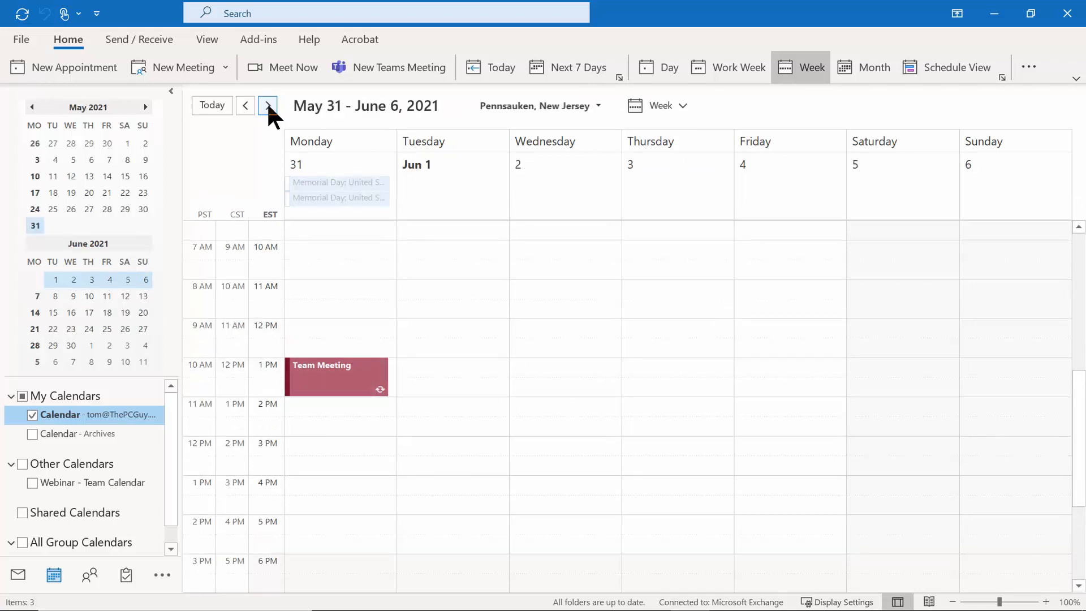
Step: Advance the calendar month by month to April 2023 to check how far the Team Meeting series extends
click(146, 107)
click(145, 107)
click(145, 107)
click(145, 107)
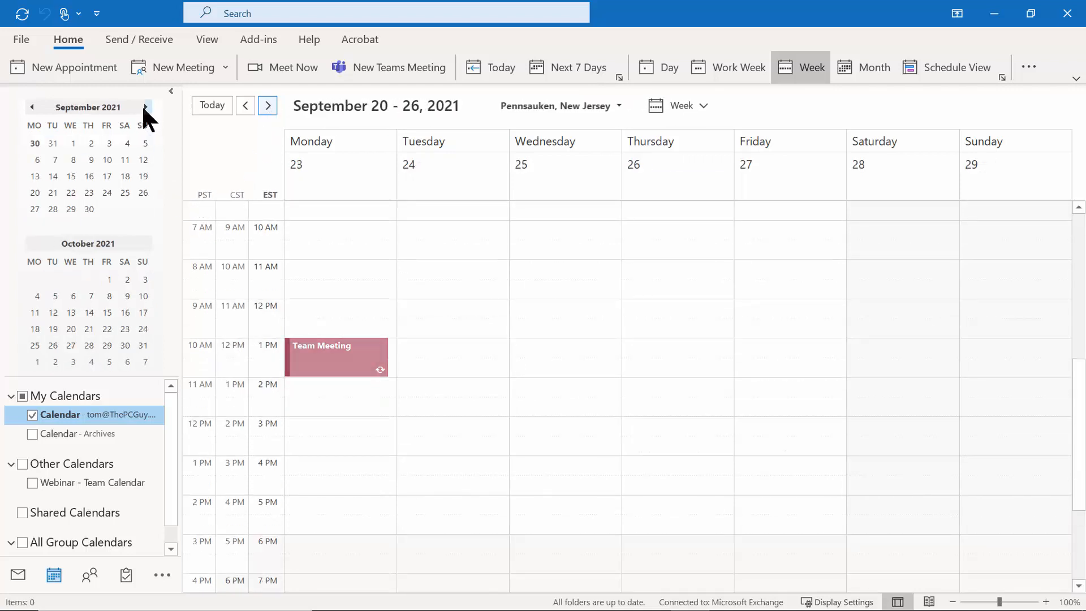
click(146, 107)
click(145, 107)
click(145, 107)
click(146, 107)
click(146, 107)
click(145, 107)
click(145, 107)
click(146, 107)
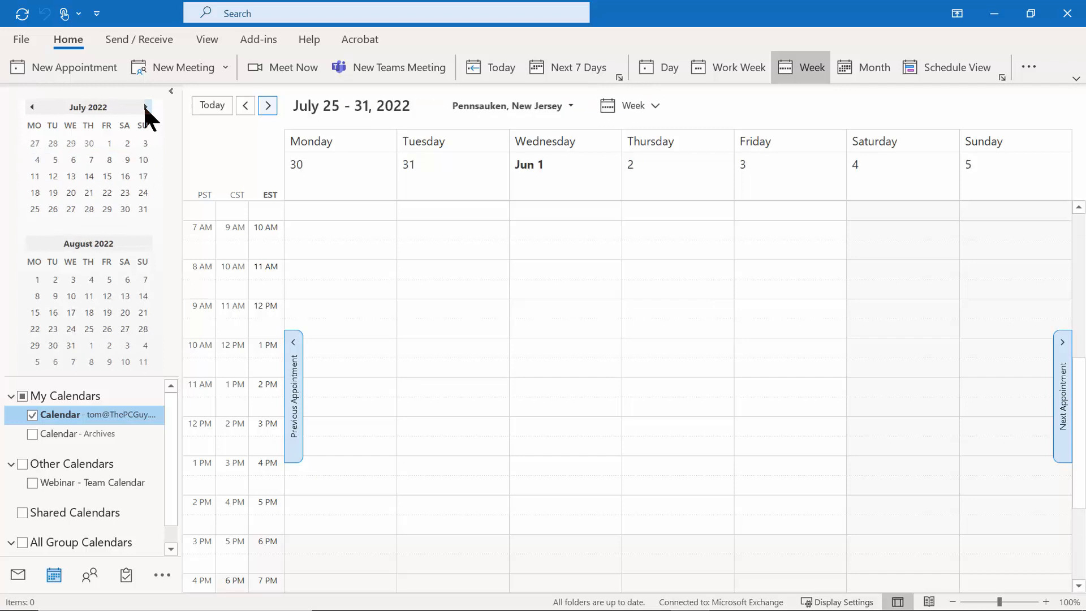
click(146, 107)
click(146, 107)
click(146, 107)
click(145, 107)
click(145, 107)
click(145, 106)
click(146, 106)
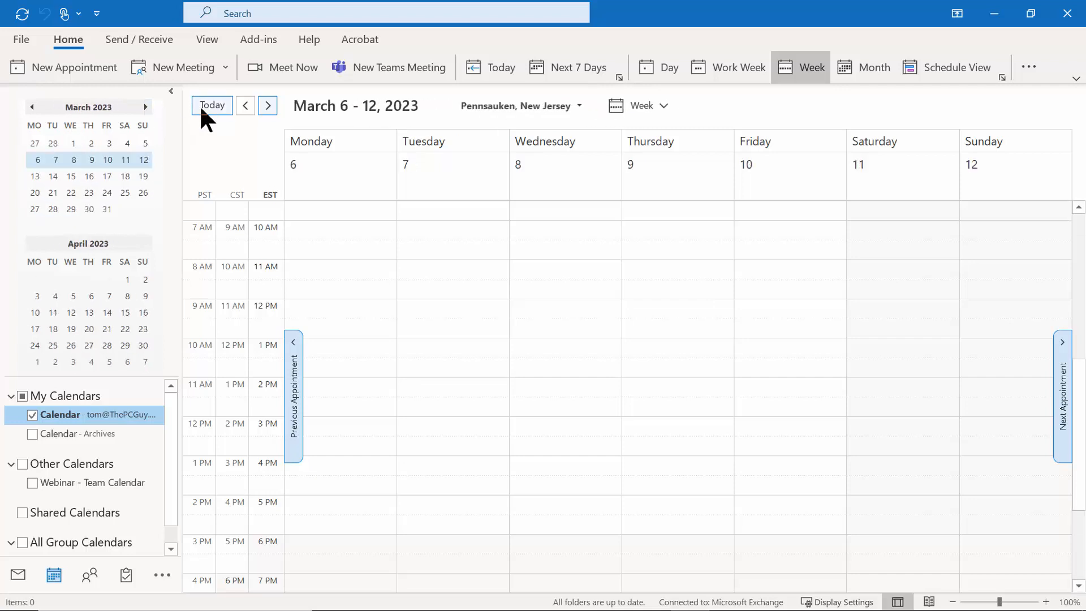
click(146, 107)
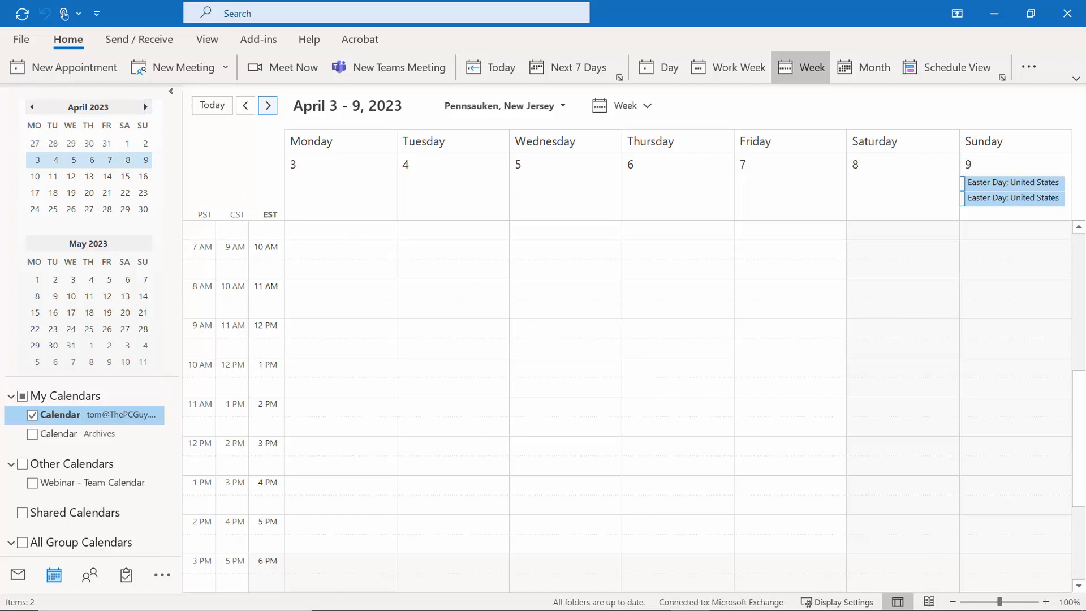
Step: Return the calendar to today and show the 1 PM Team Meeting slot in the week of March 15 - 21, 2021
drag(1079, 405, 1081, 249)
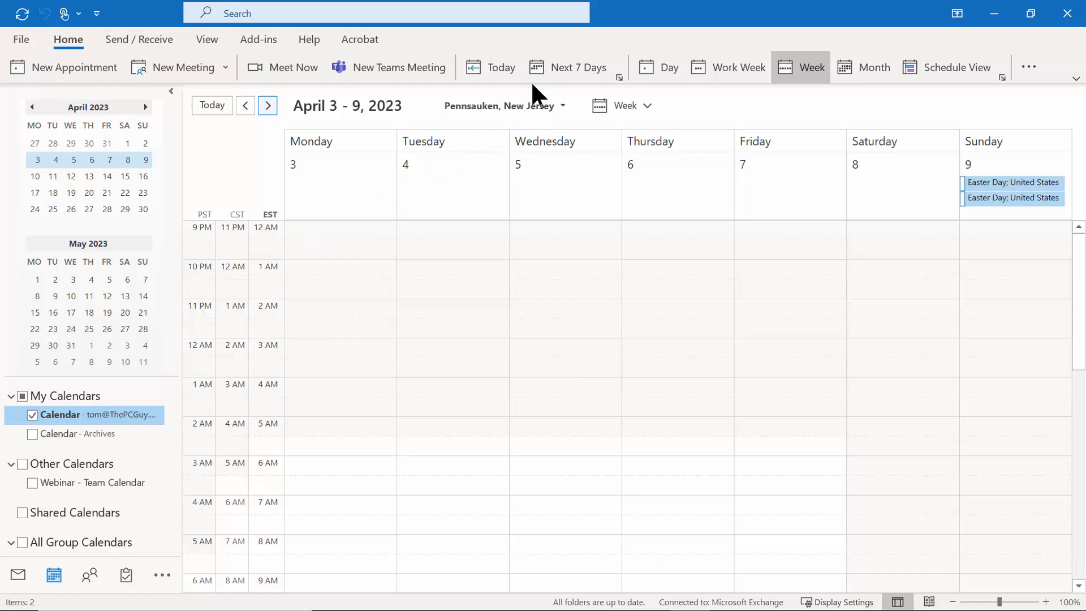
click(500, 68)
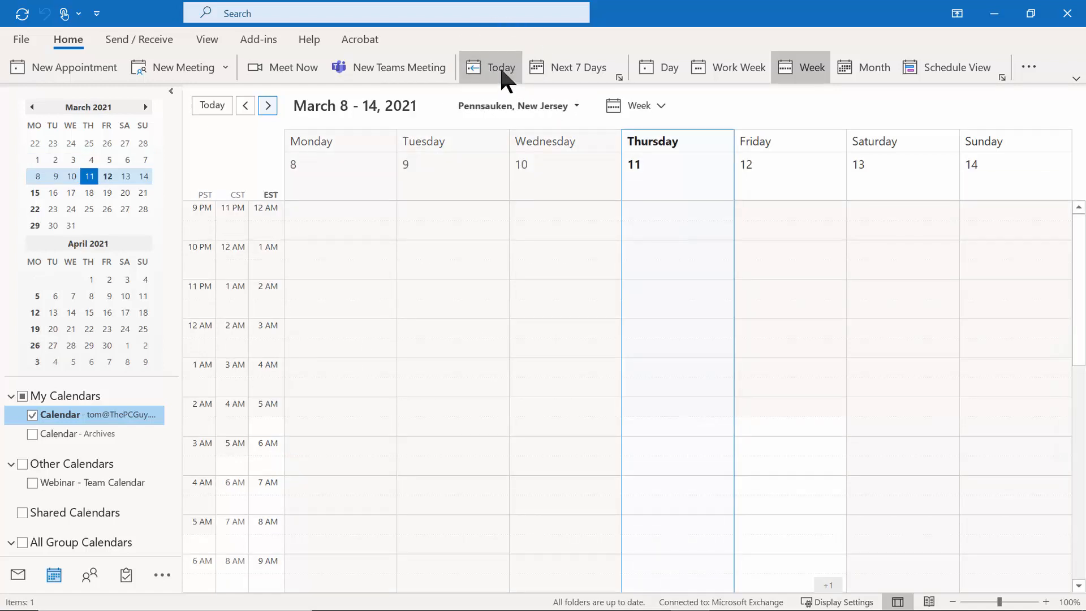
click(268, 105)
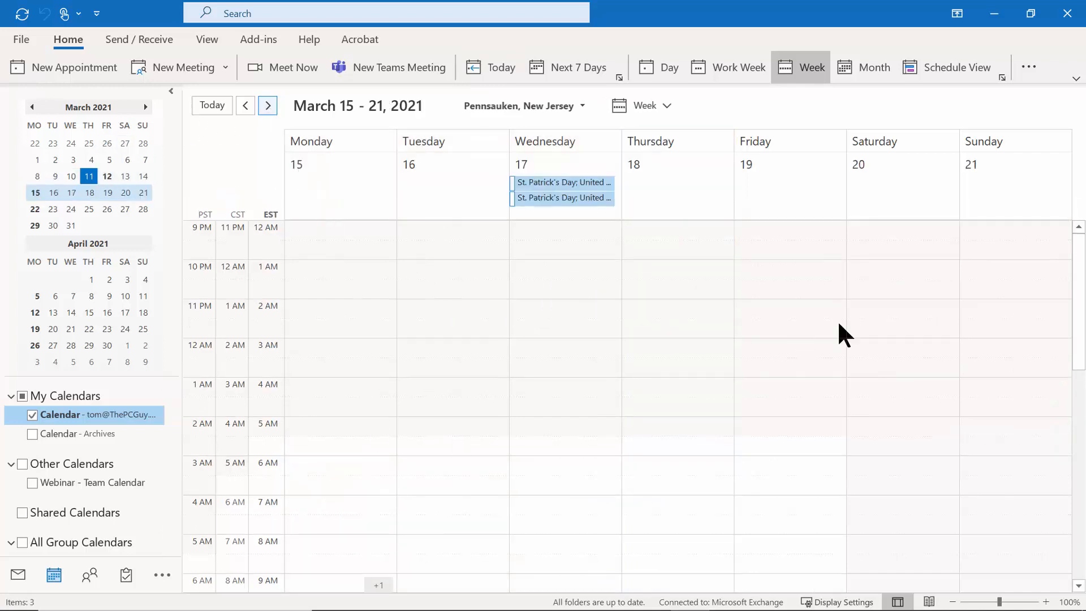
drag(1081, 347, 1081, 528)
Step: Page forward week by week past the end of the Team Meeting series, and return to the week of August 30 - September 5, 2021
click(270, 107)
click(270, 108)
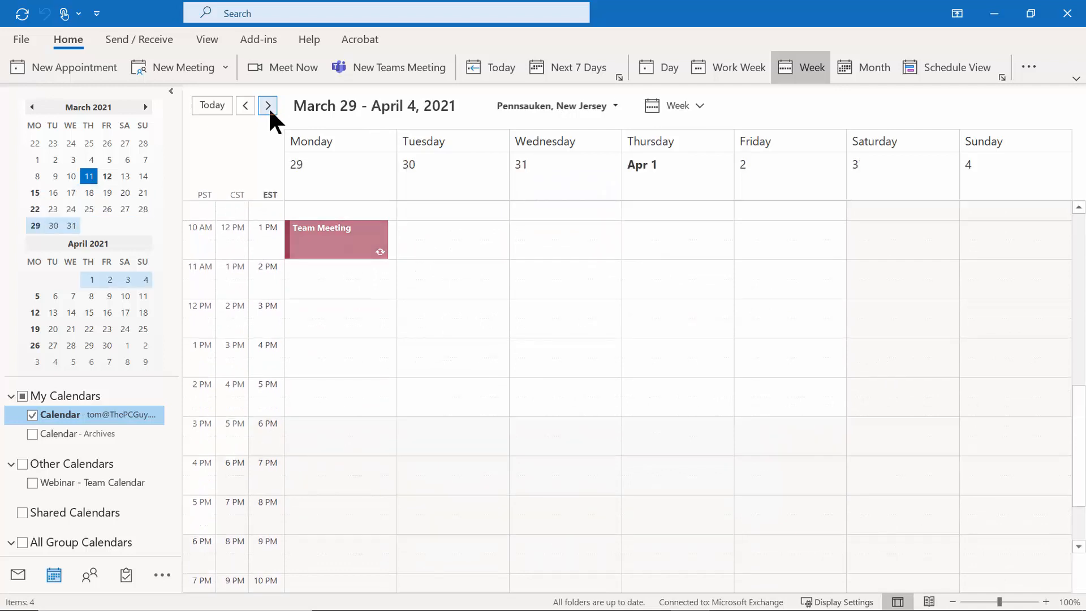
click(269, 107)
click(270, 107)
click(269, 107)
click(268, 107)
click(268, 107)
click(267, 106)
click(267, 106)
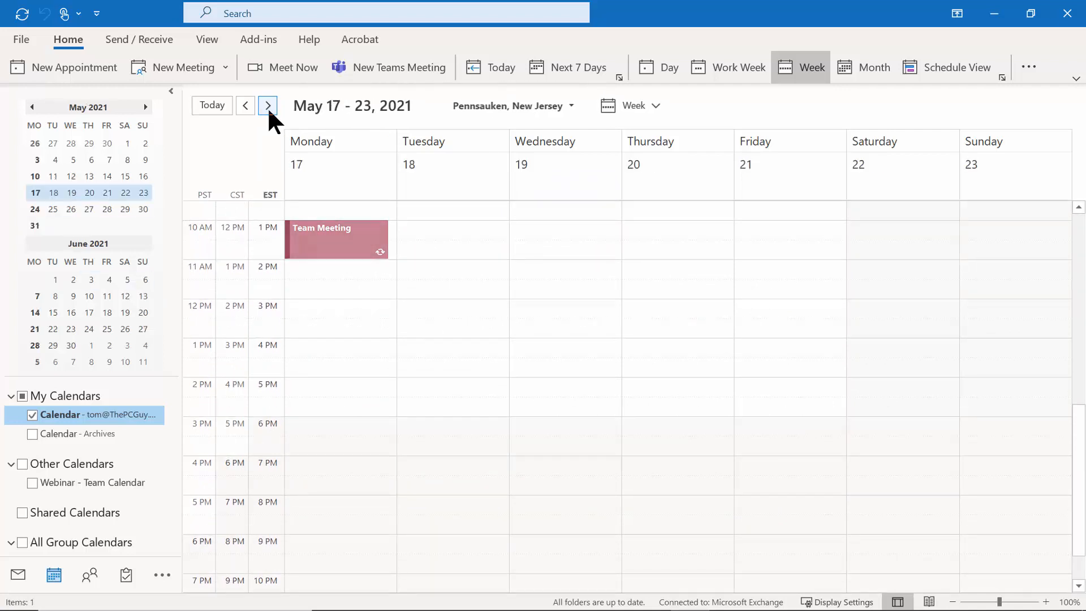
click(267, 106)
click(266, 106)
click(267, 108)
click(267, 107)
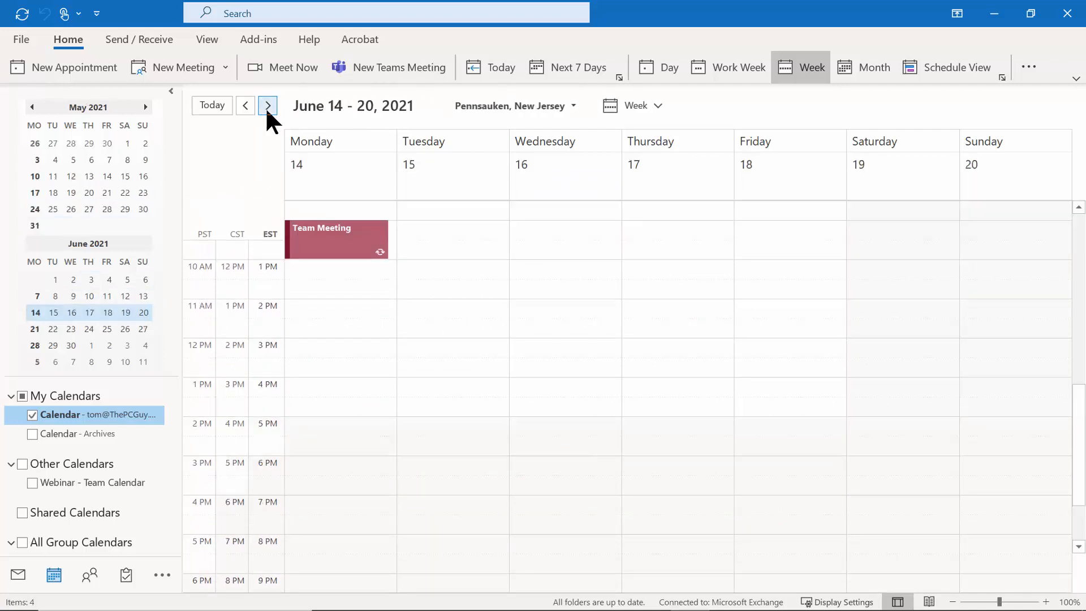
click(267, 107)
click(267, 107)
click(267, 108)
click(267, 106)
click(267, 107)
click(266, 106)
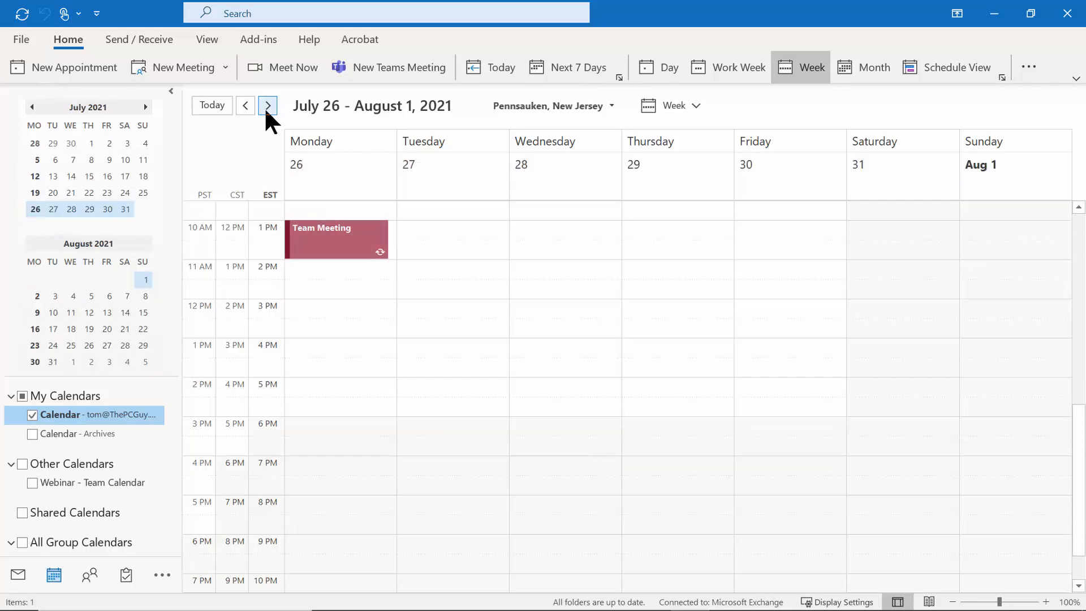
click(265, 107)
click(266, 107)
click(266, 106)
click(267, 106)
click(267, 107)
click(267, 106)
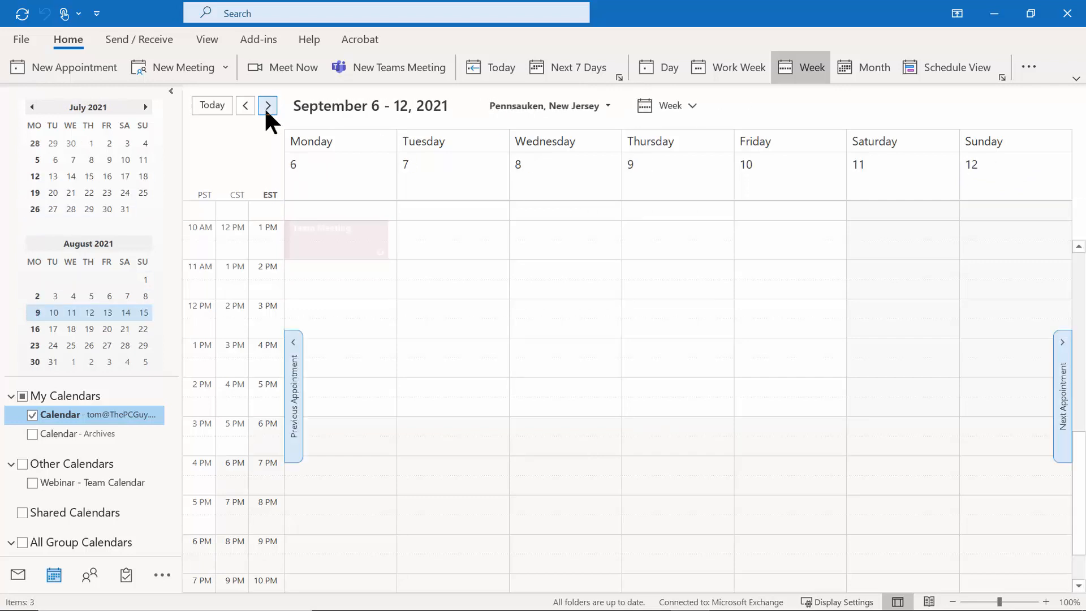
click(267, 107)
click(240, 106)
click(241, 107)
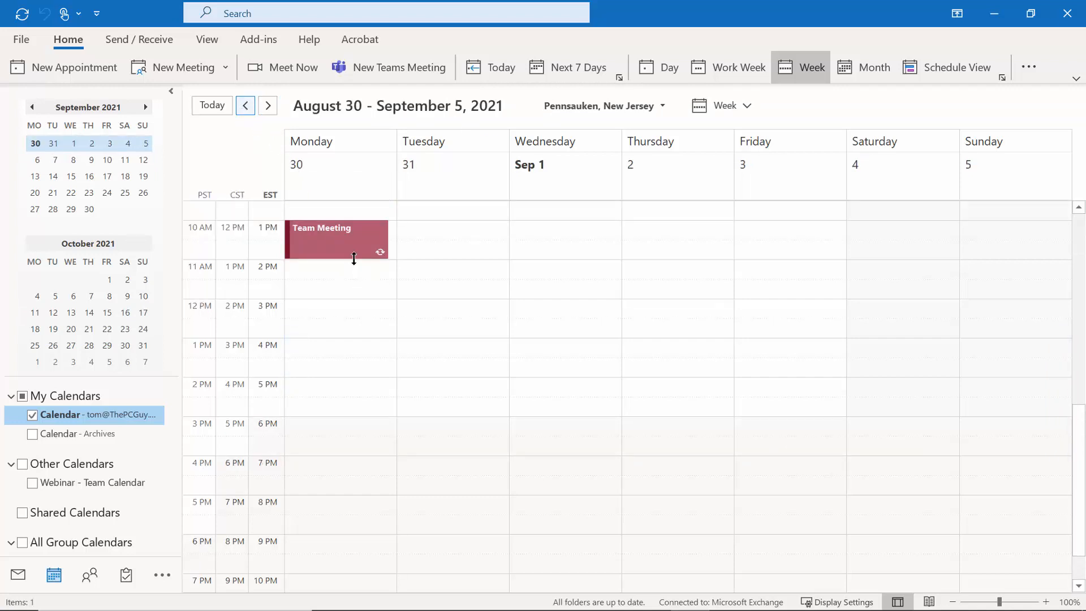
Step: Go back to the week of March 15 - 21, 2021, and move only Monday's Team Meeting occurrence to 2 PM
click(490, 66)
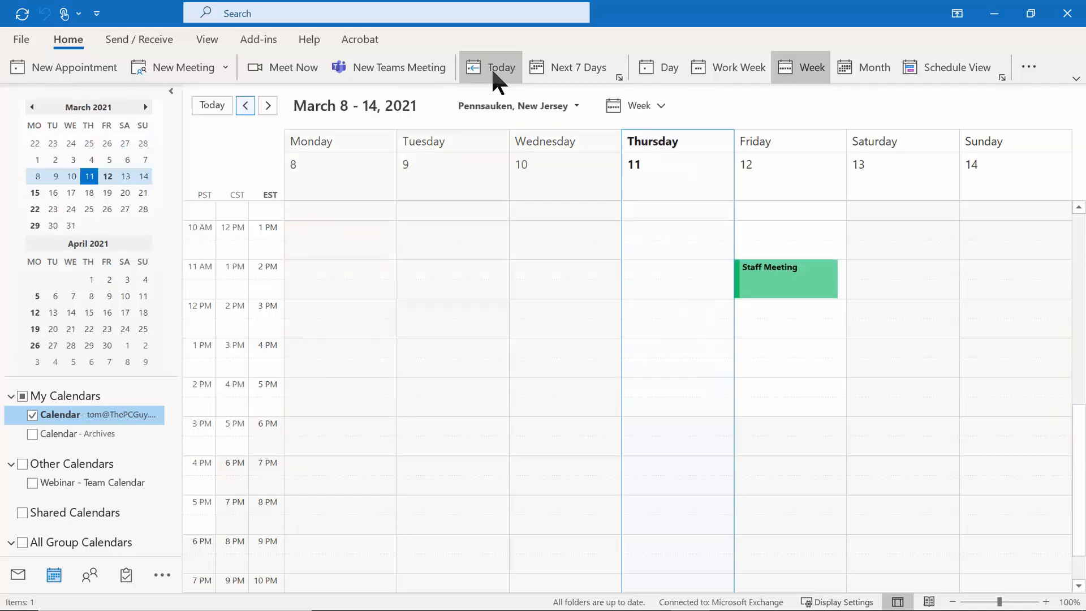
click(267, 105)
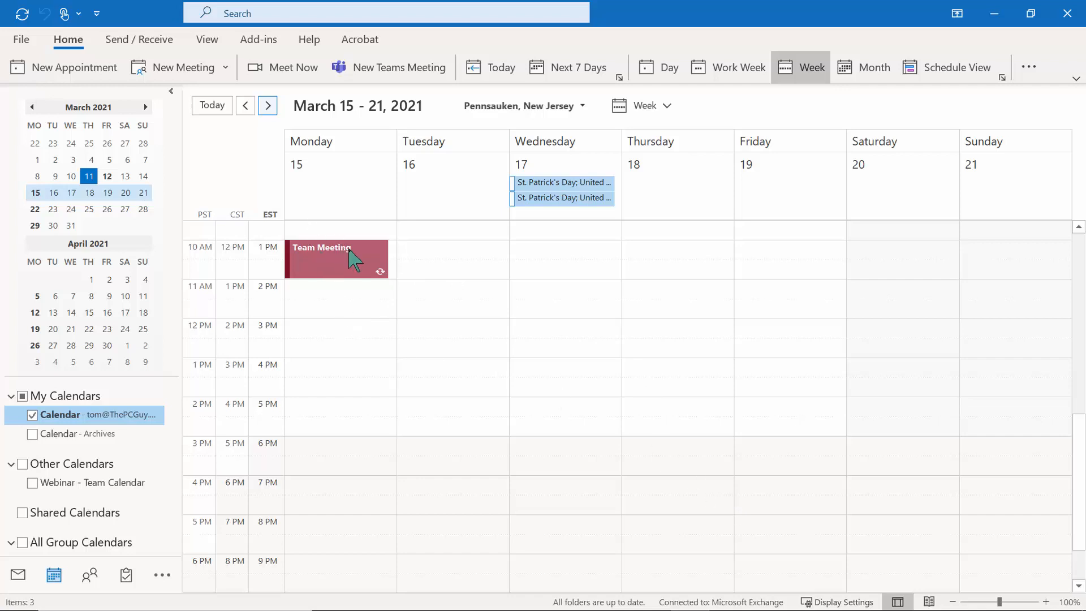
drag(311, 269, 312, 292)
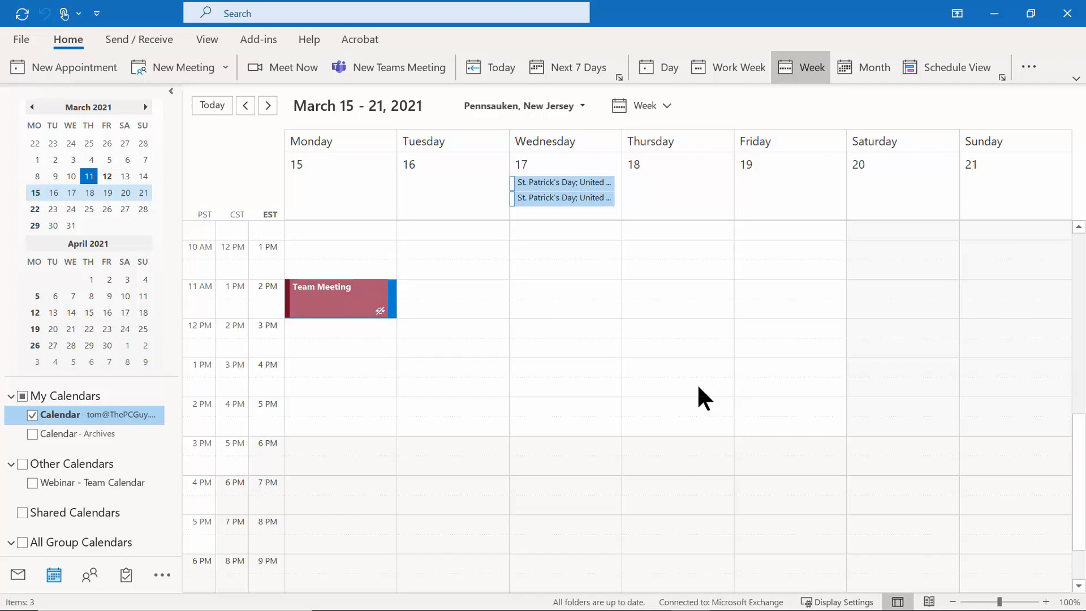
Step: Open the entire Team Meeting series, replace its For My Team category with team related, and save and close it
double_click(339, 307)
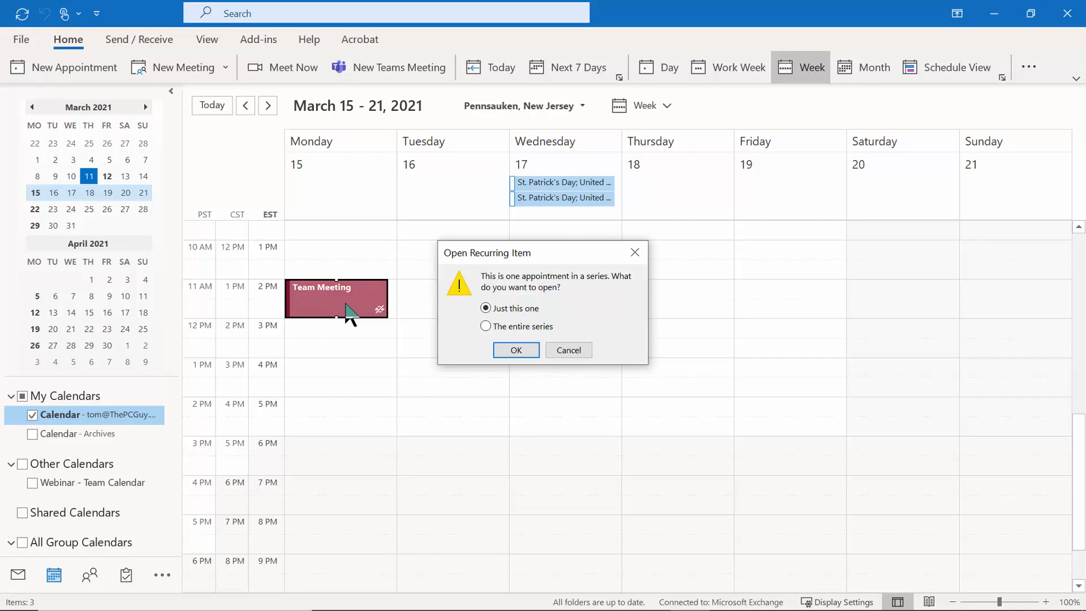
click(488, 327)
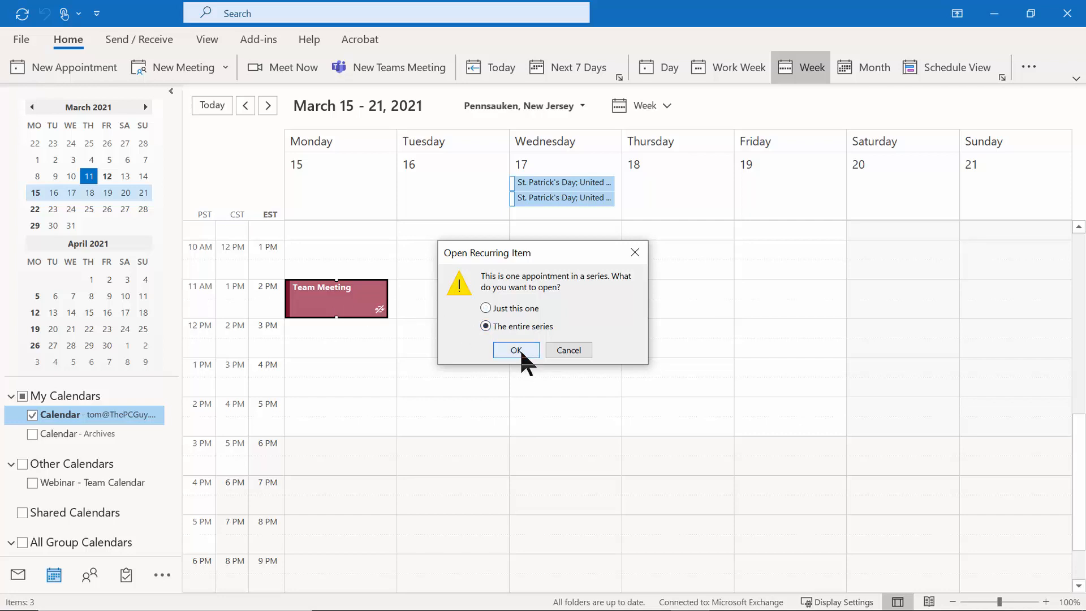
click(518, 350)
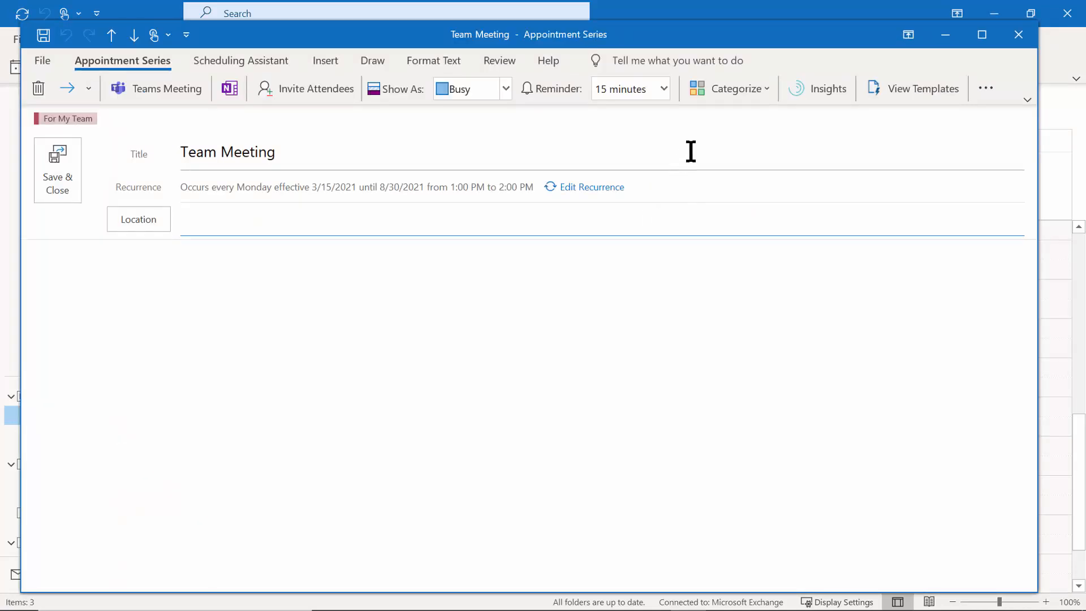
click(753, 89)
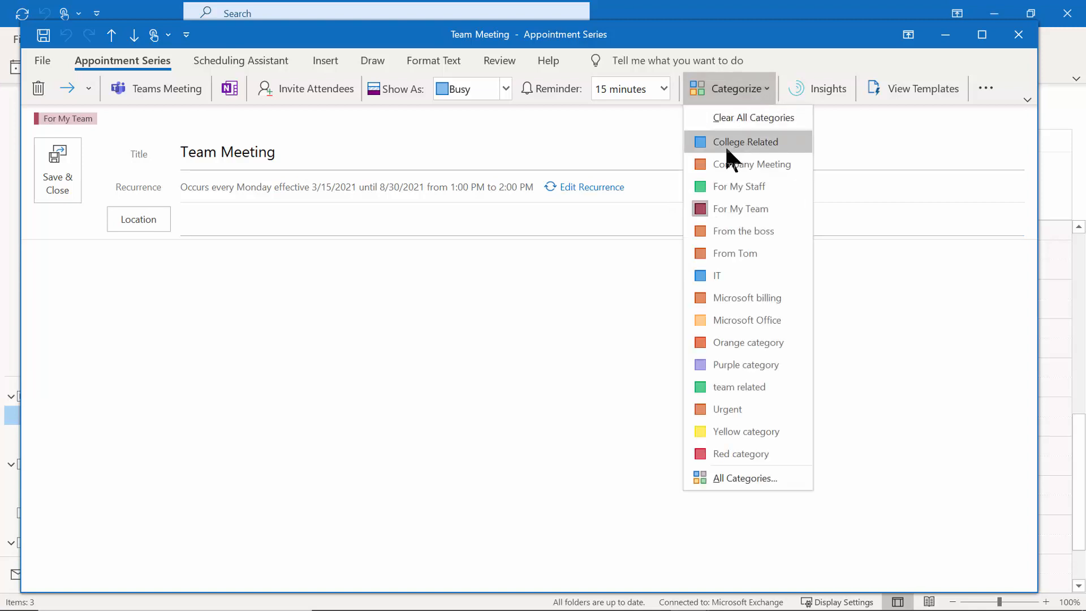
click(722, 389)
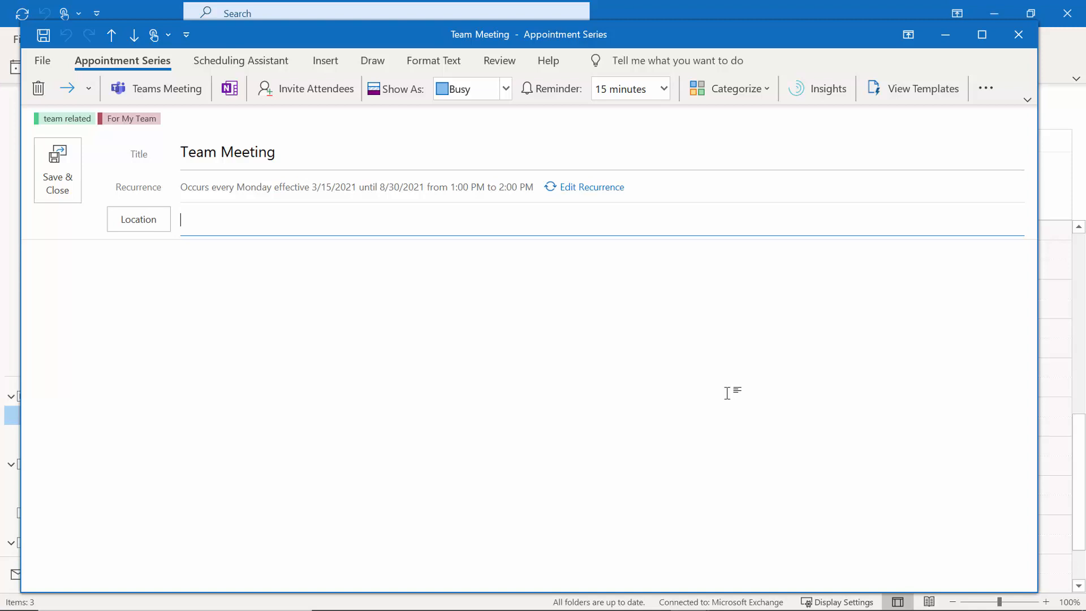
click(710, 85)
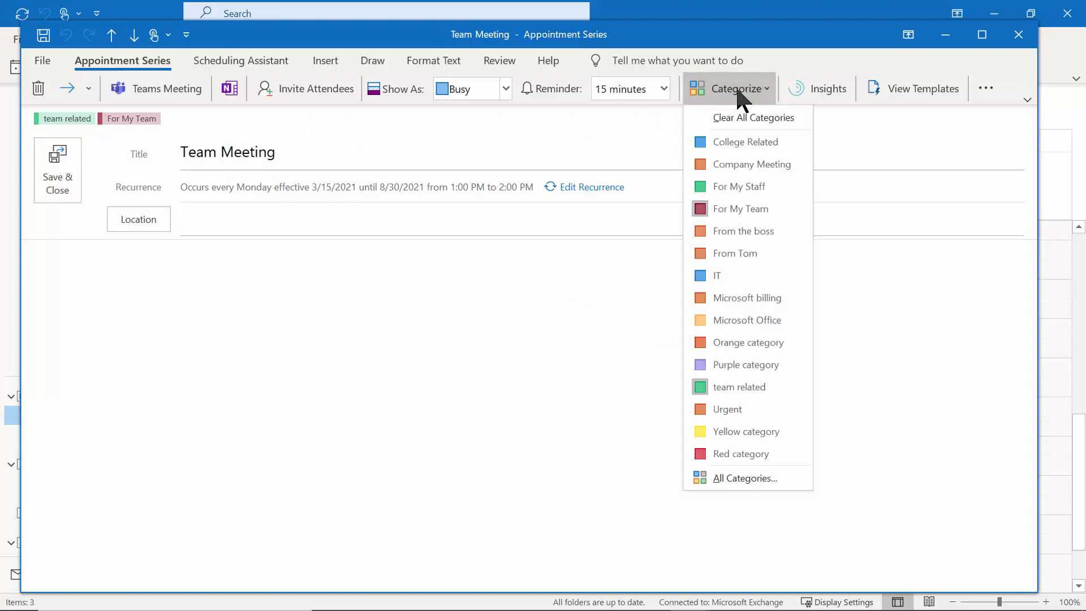
click(720, 210)
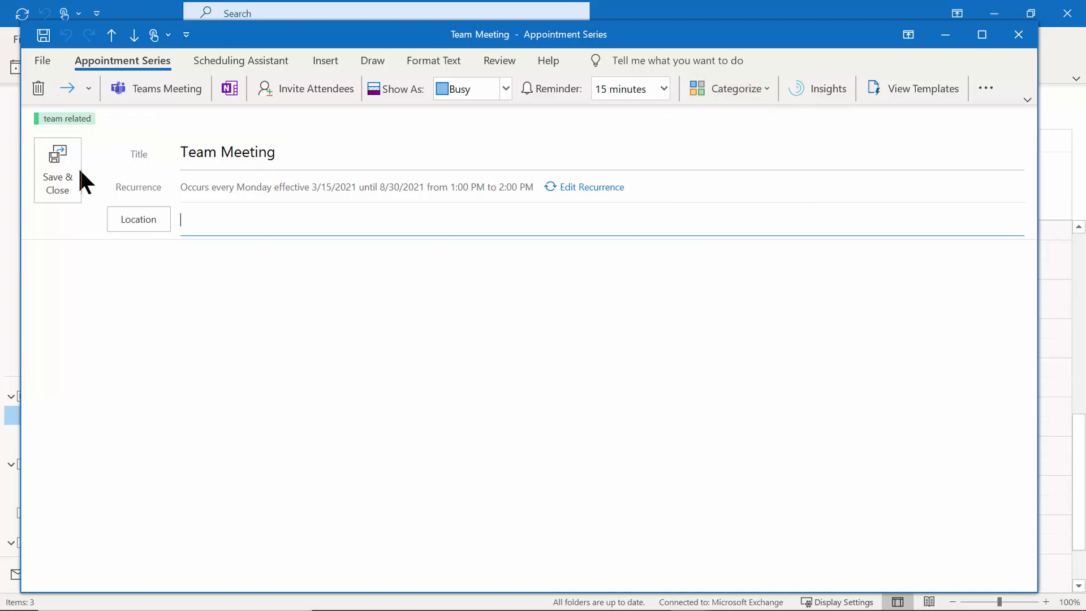
click(57, 182)
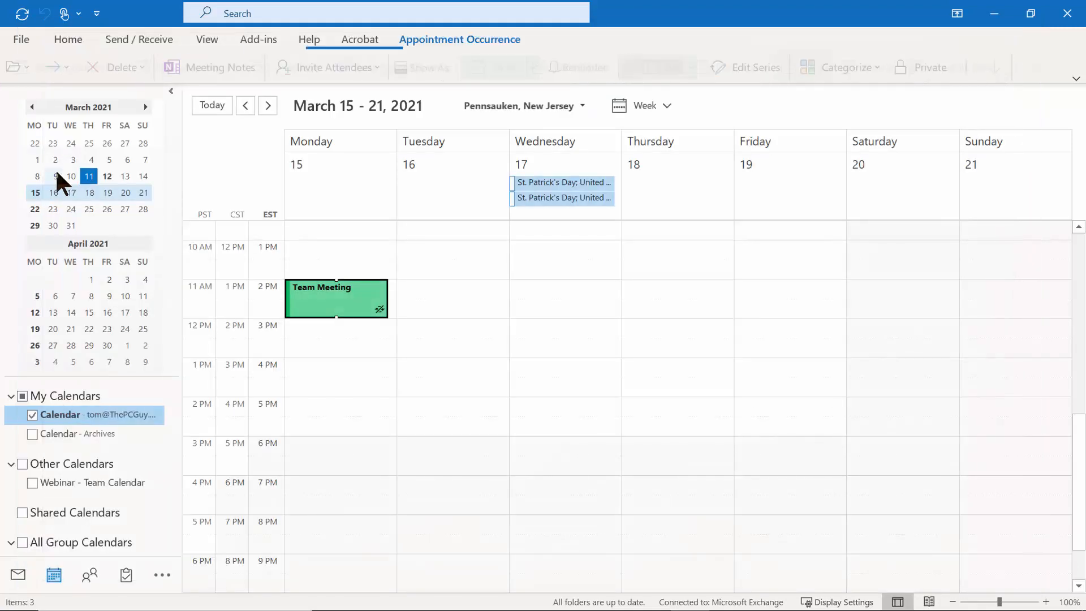
Step: Check the Team Meeting in the following two weeks and delete the entire series from its March 29, 2021 occurrence
click(269, 104)
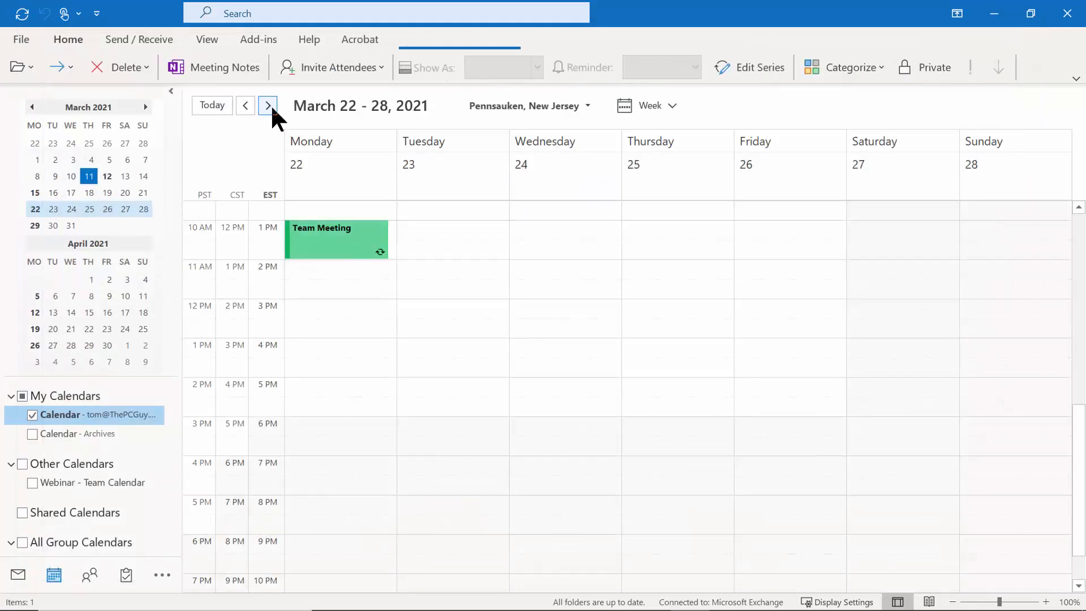
click(270, 104)
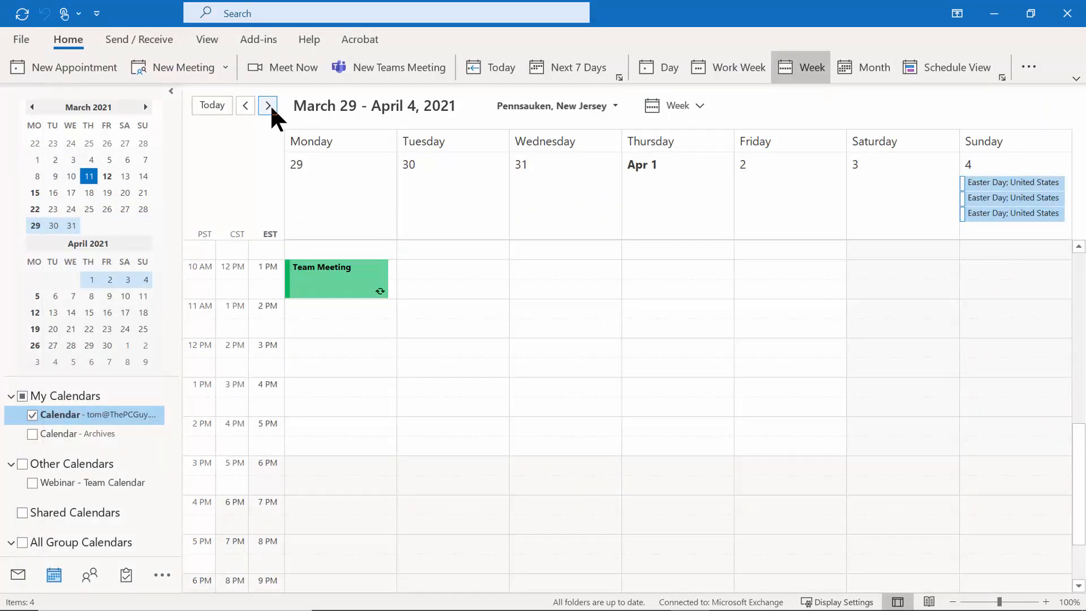
right_click(334, 290)
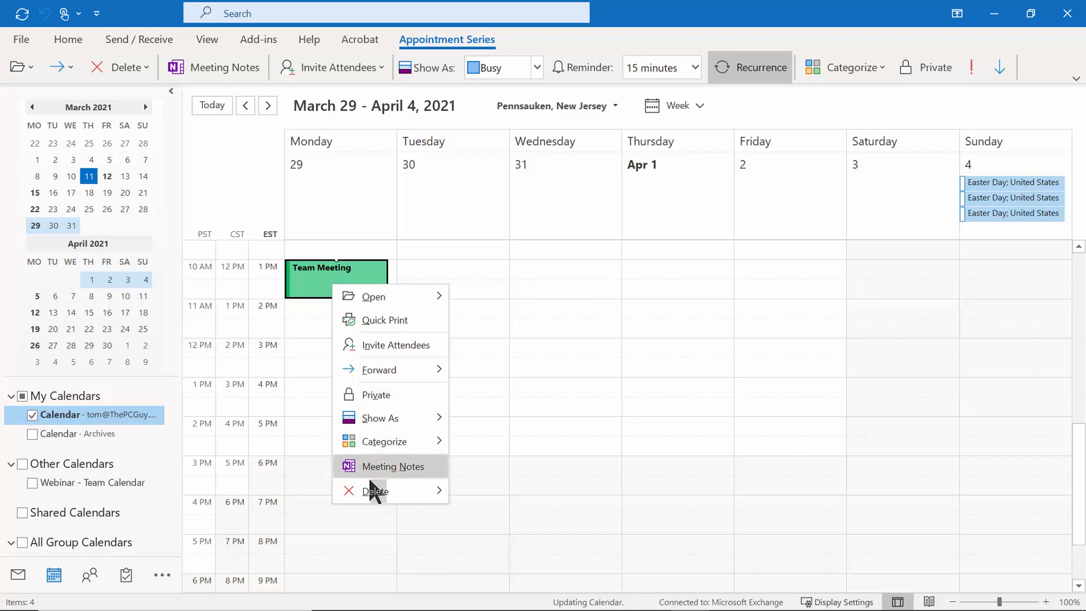
mouse_move(373, 493)
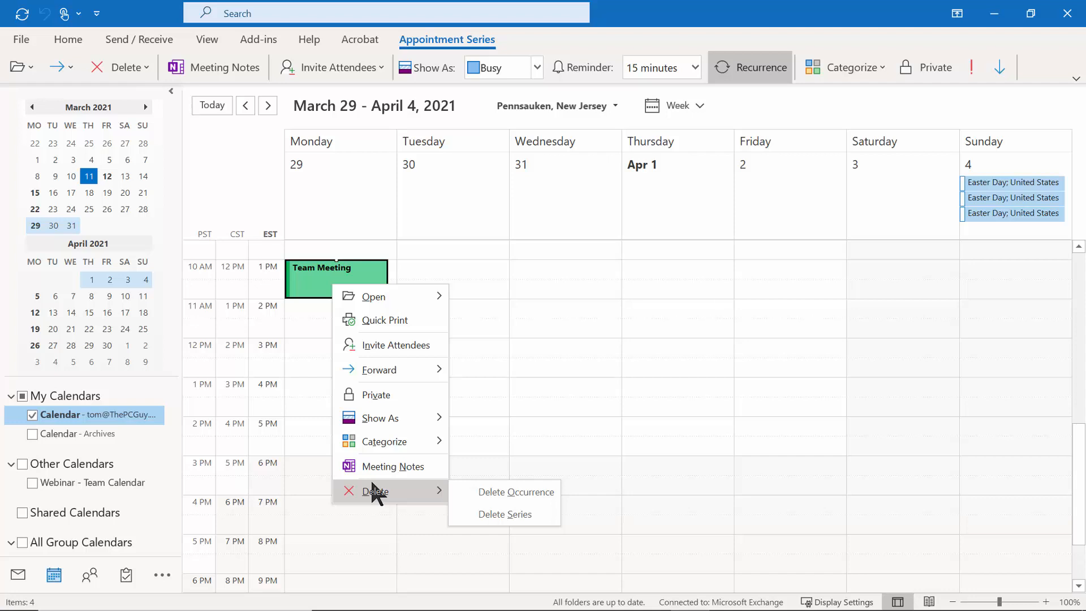
click(522, 515)
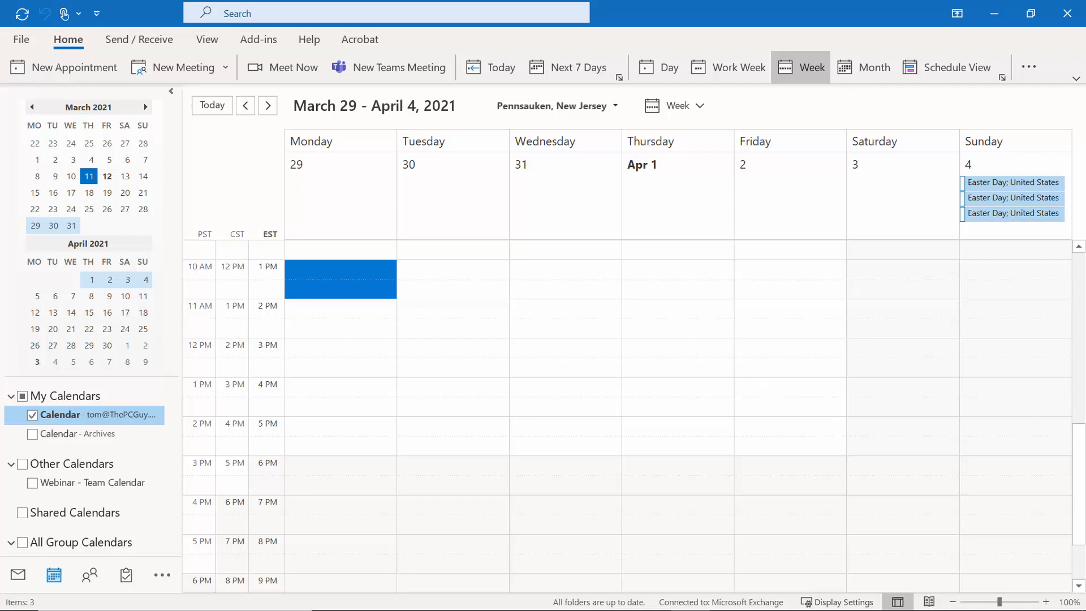
Step: Switch to the outlook webinar presentation in PowerPoint and display slide 2, Outlook Topics
click(450, 599)
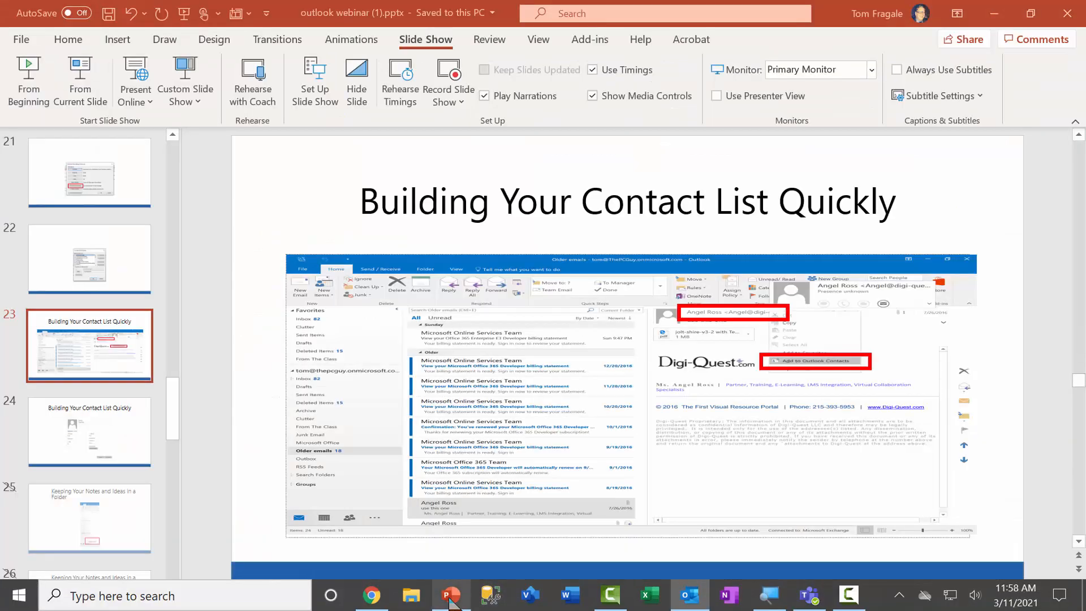
drag(172, 398, 160, 161)
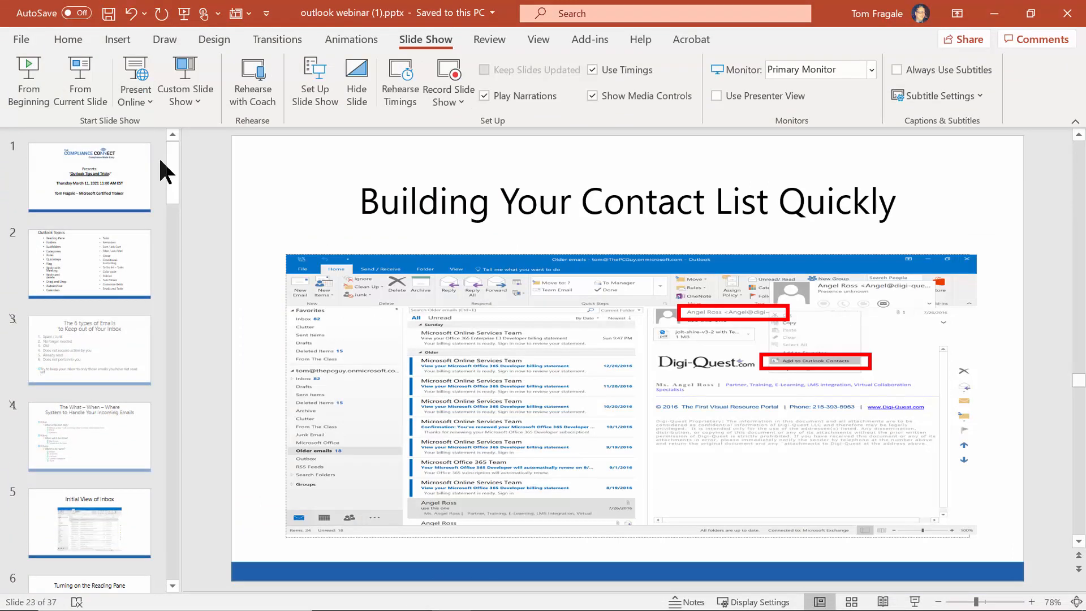
click(111, 260)
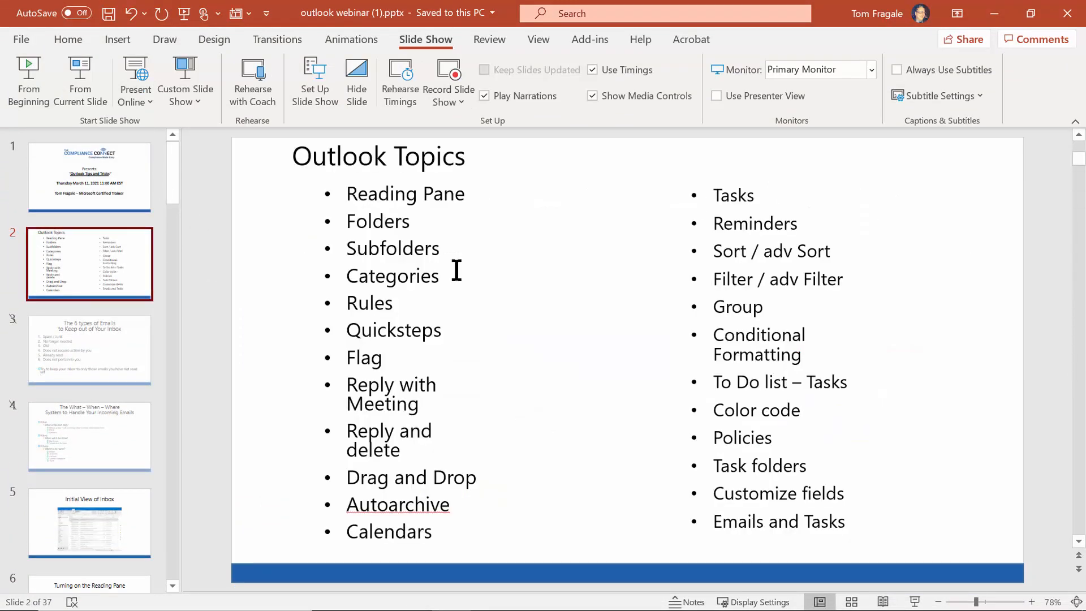